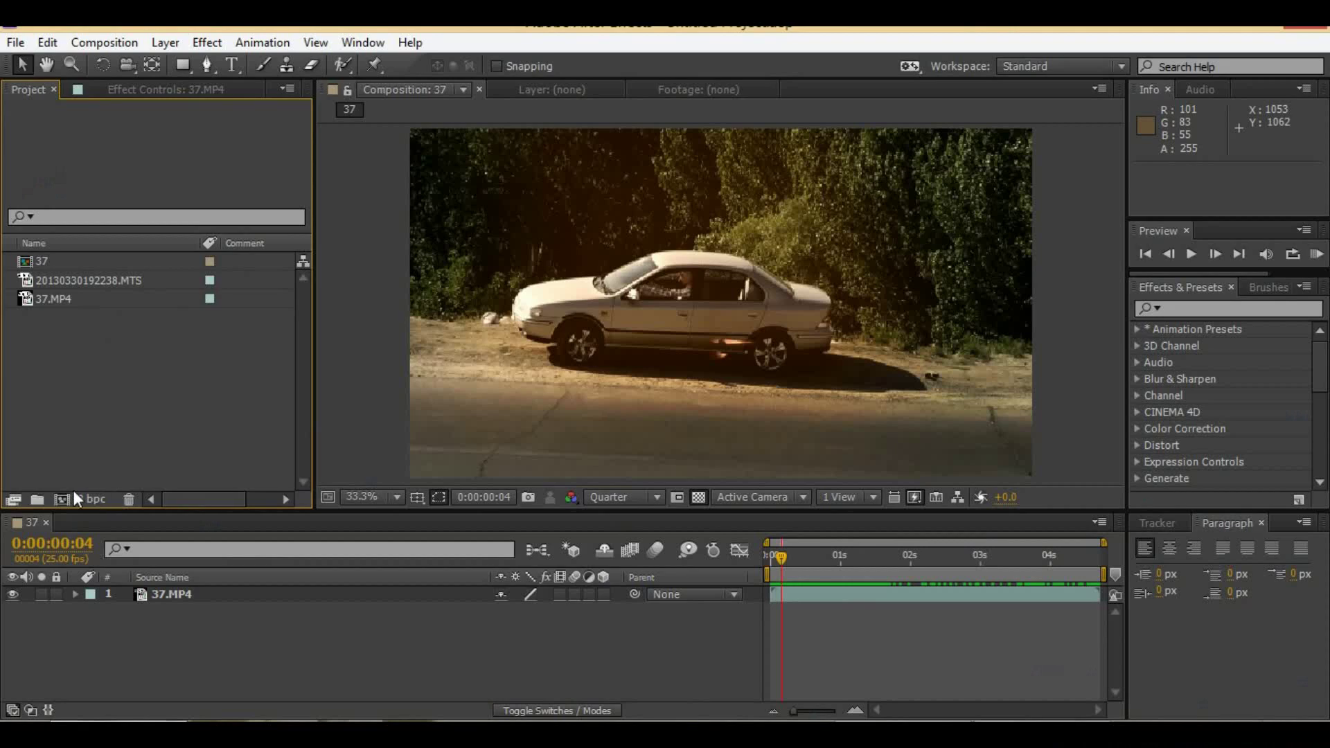
Step: Create a new composition named landscap using the HDTV 1080 29.97 preset
{"action": "left_click", "coordinate": [64, 497]}
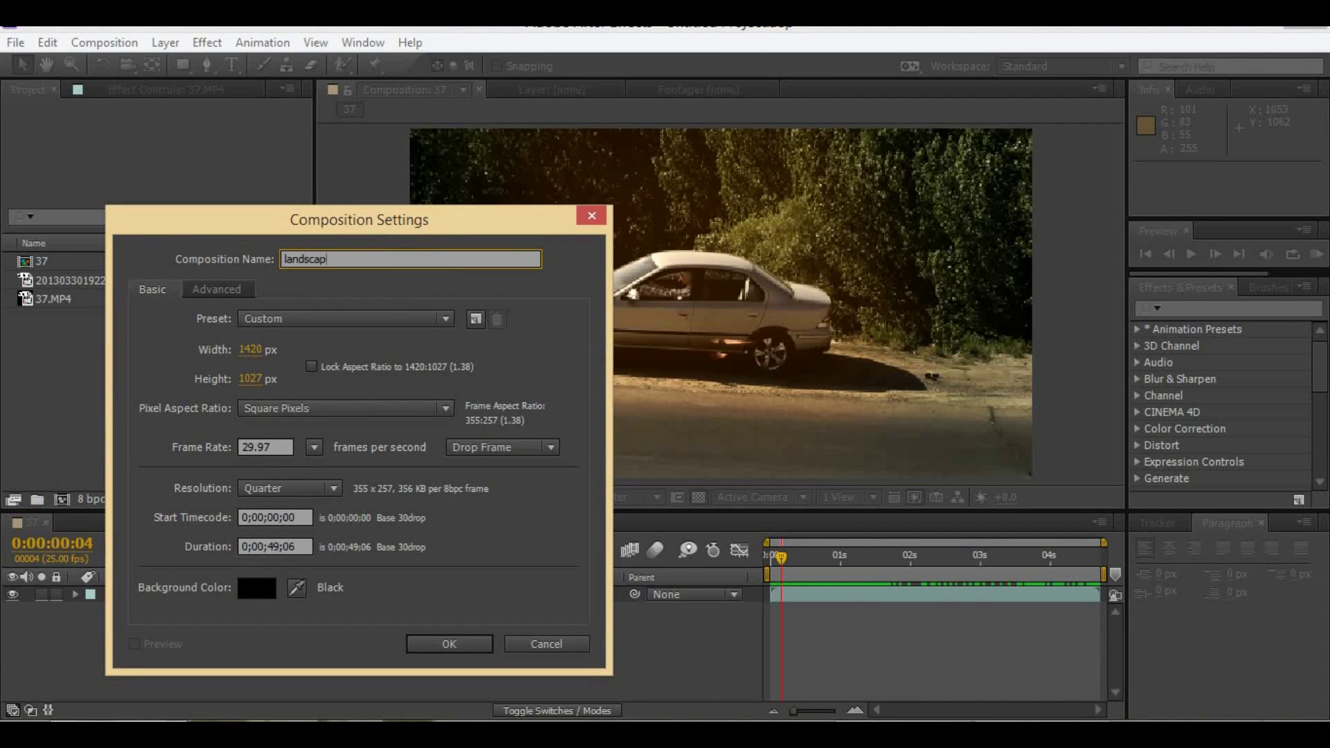
{"action": "left_click", "coordinate": [304, 320]}
{"action": "left_click", "coordinate": [573, 600]}
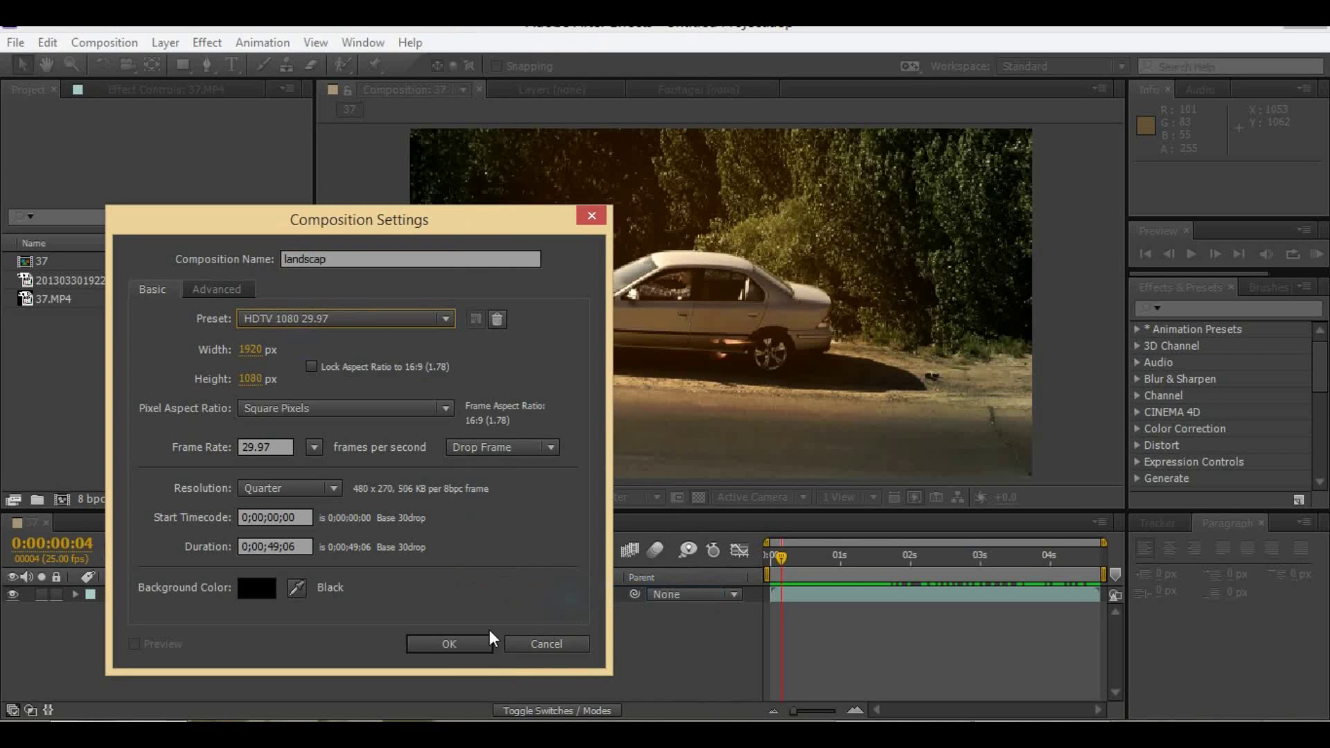
{"action": "left_click", "coordinate": [472, 638]}
Step: Make a composition from the 20130330192238.MTS road footage and review its settings
{"action": "left_click_drag", "start_coordinate": [88, 280], "coordinate": [61, 498]}
{"action": "left_click", "coordinate": [839, 557]}
{"action": "left_click", "coordinate": [104, 42]}
{"action": "left_click", "coordinate": [208, 93]}
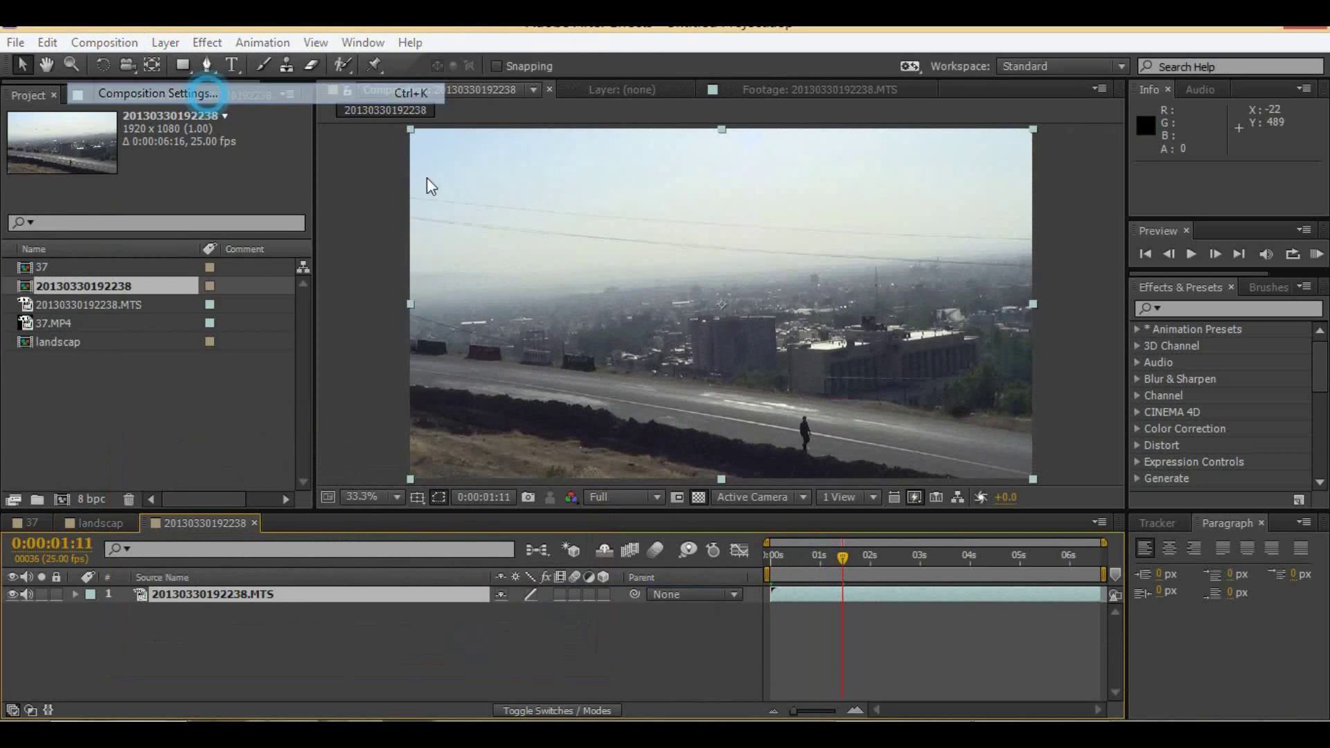
Step: Run the 3D Camera Tracker on the road footage with the viewer kept at Full resolution
{"action": "left_click", "coordinate": [451, 644]}
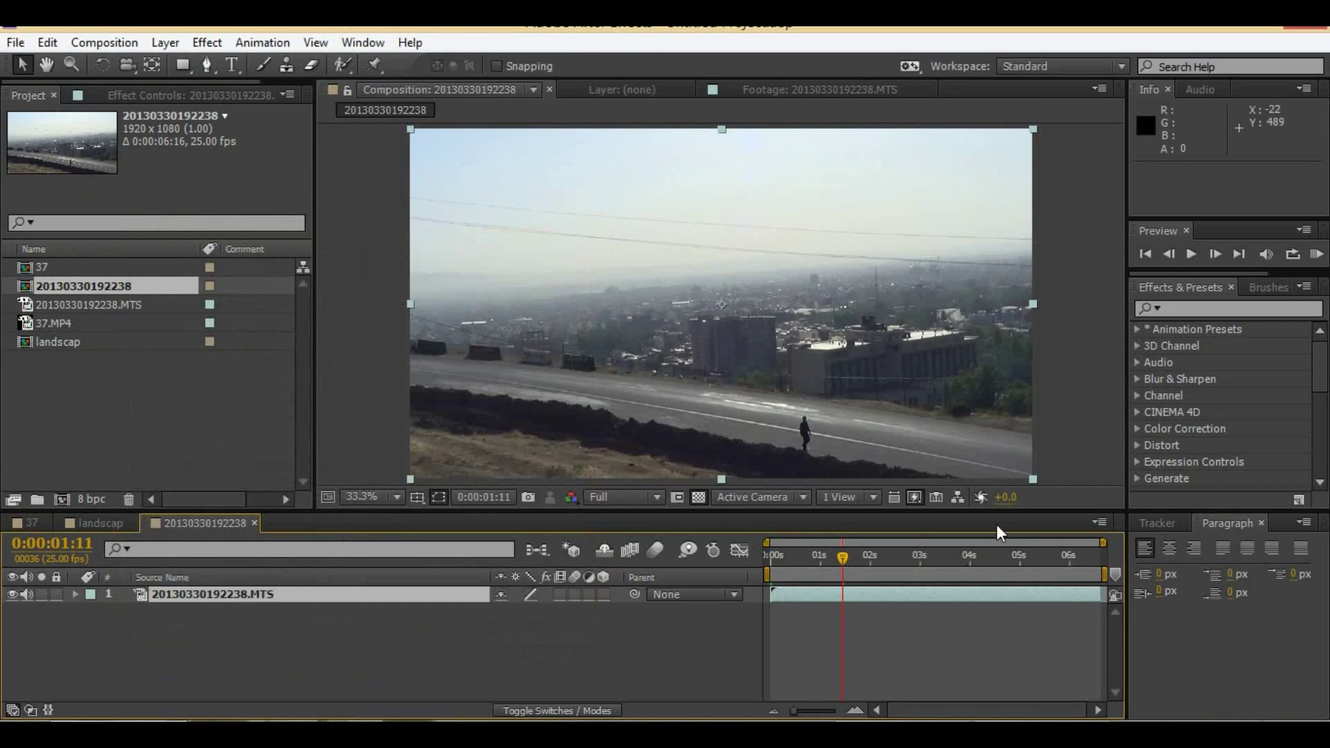
{"action": "left_click", "coordinate": [1158, 523]}
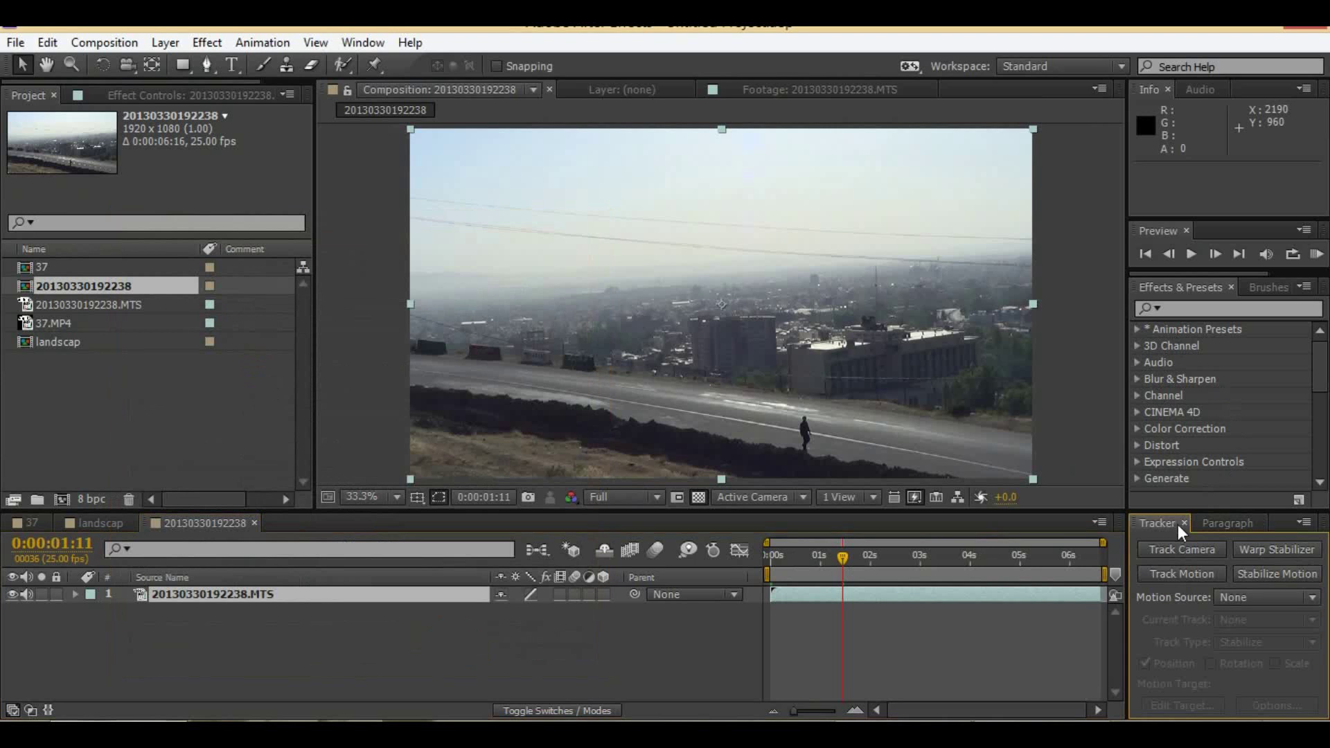
{"action": "left_click_drag", "start_coordinate": [1210, 511], "coordinate": [1211, 493]}
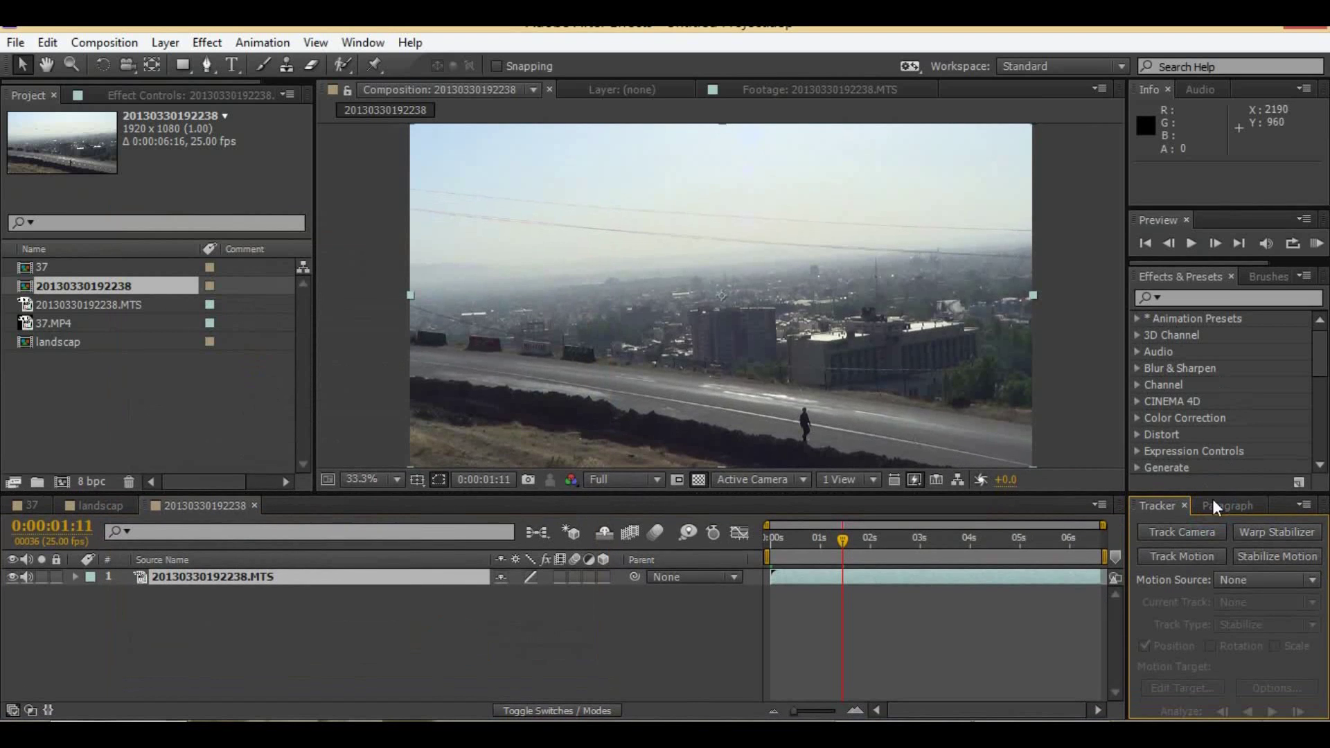
{"action": "left_click", "coordinate": [1197, 533]}
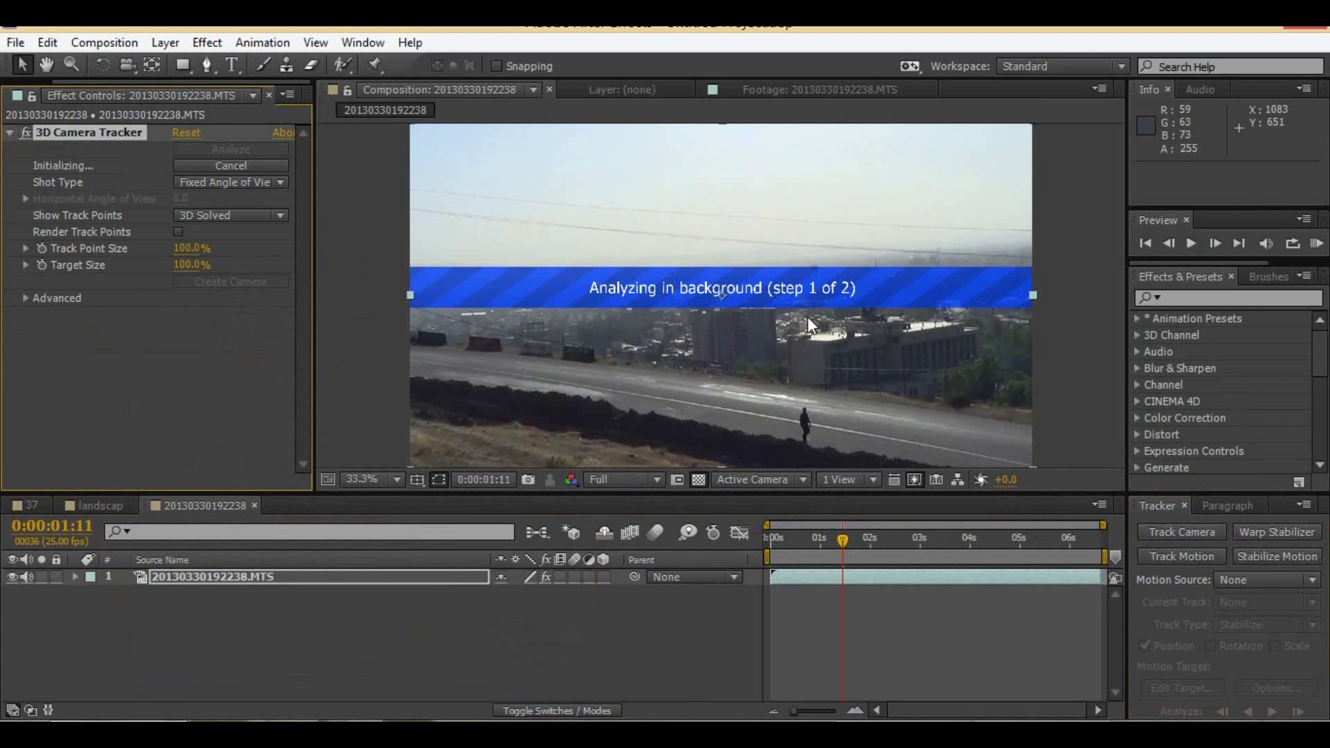
{"action": "left_click", "coordinate": [629, 480]}
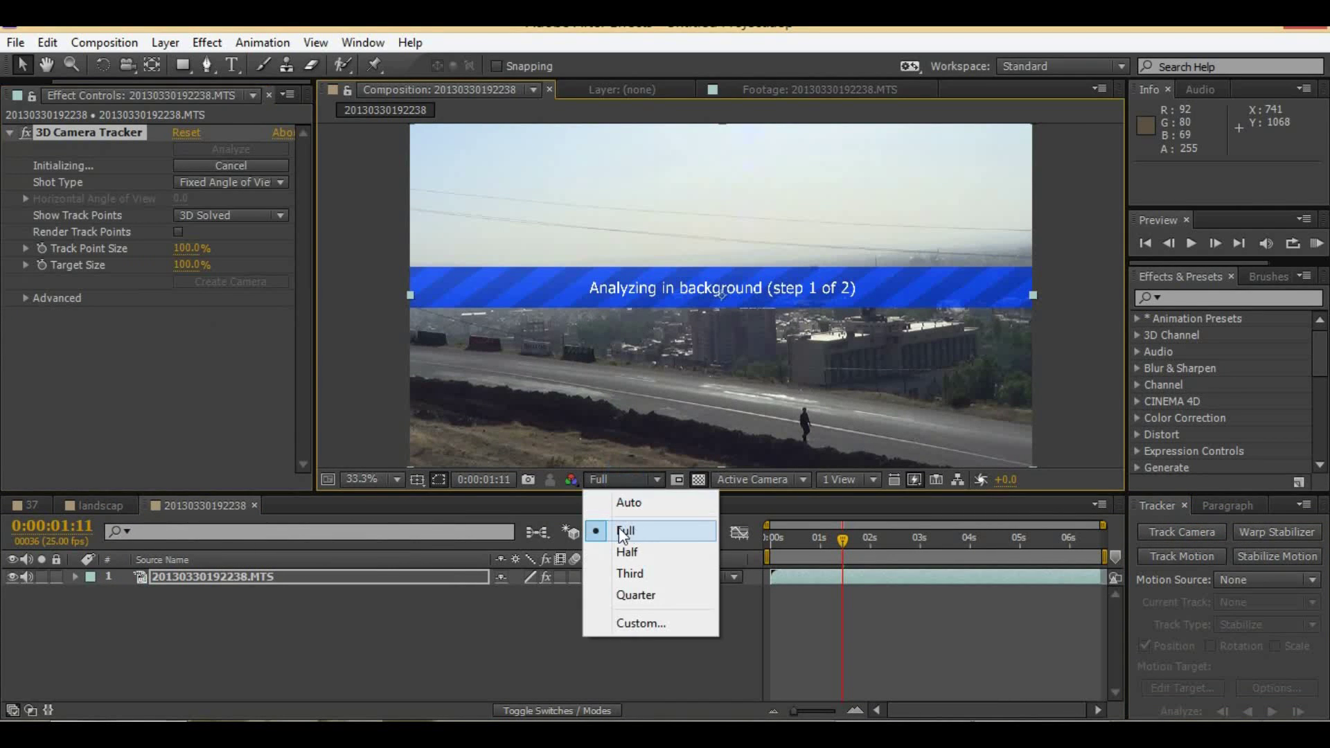
{"action": "left_click", "coordinate": [642, 531]}
Step: Place the track target on the road at the right of the frame
{"action": "left_click", "coordinate": [726, 335]}
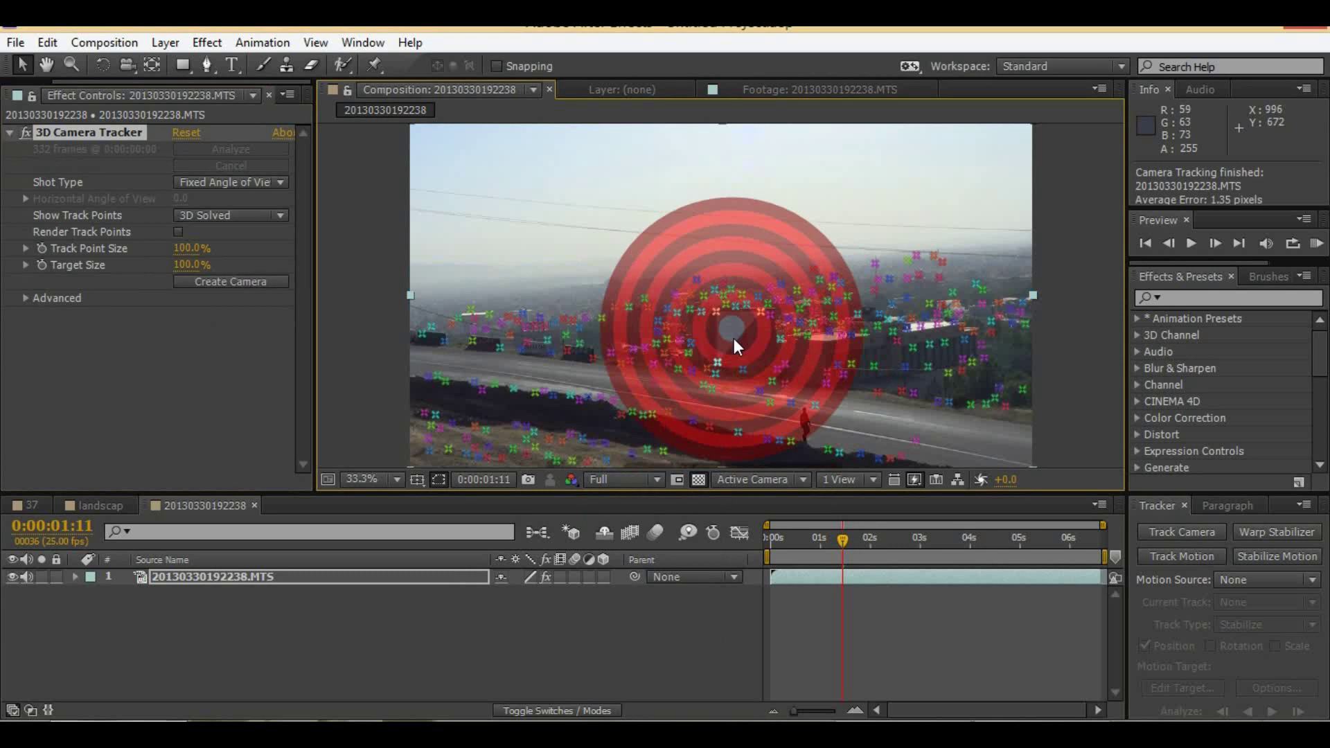
{"action": "left_click", "coordinate": [937, 436]}
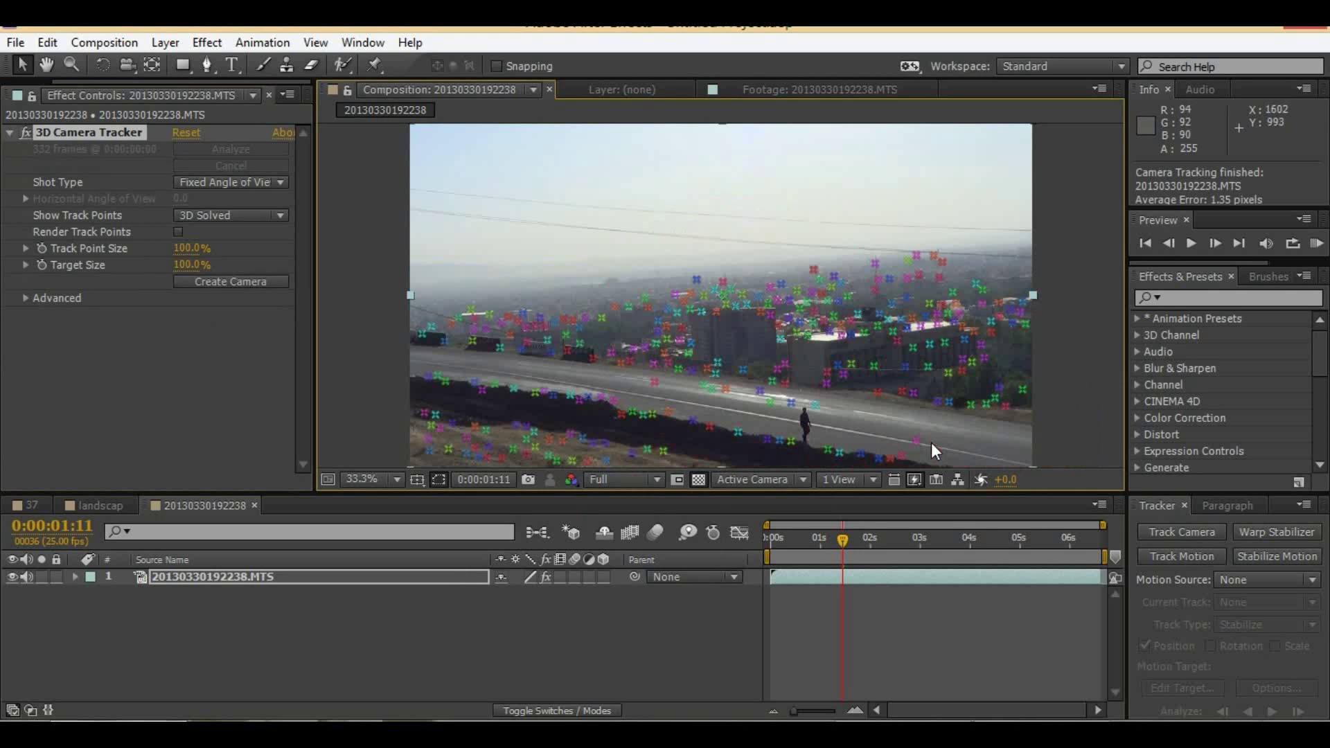
{"action": "left_click", "coordinate": [931, 435]}
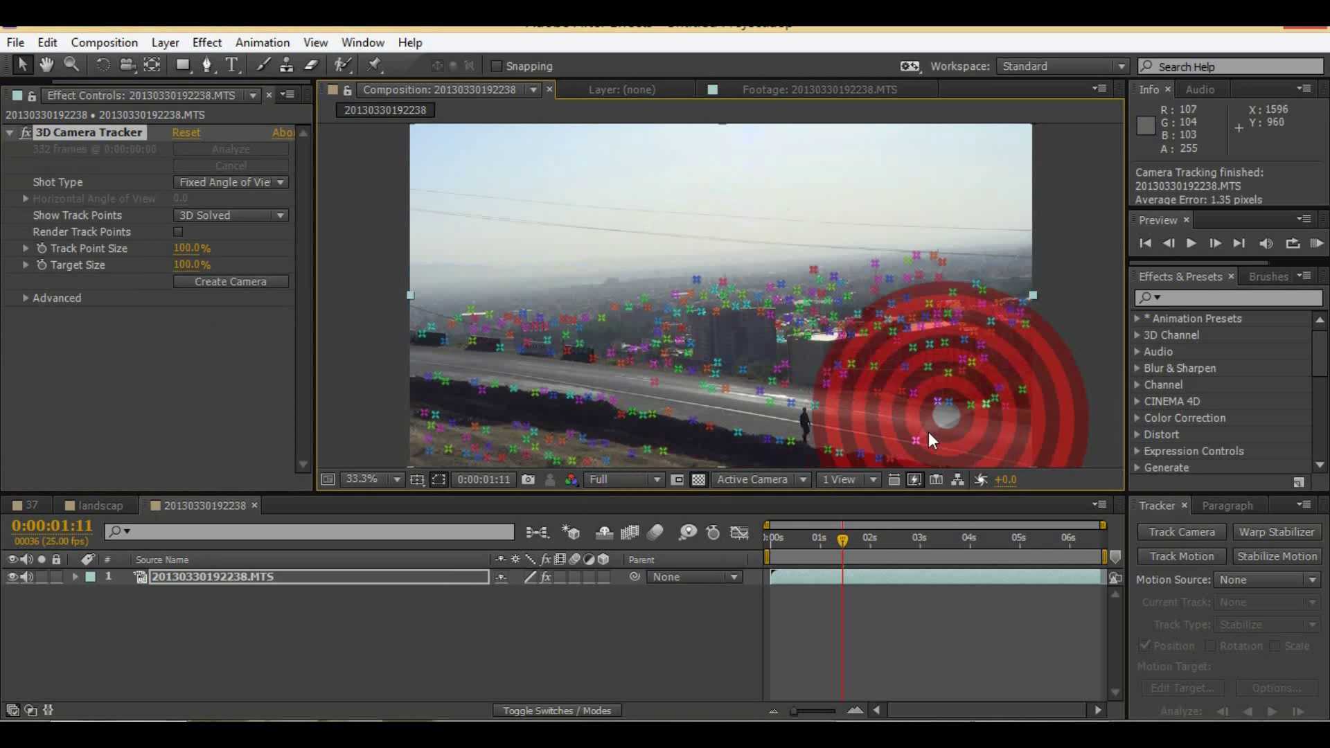
Step: Create a tracked solid and camera at the right-hand road target, then check it near 0:00:01:17
{"action": "right_click", "coordinate": [927, 431]}
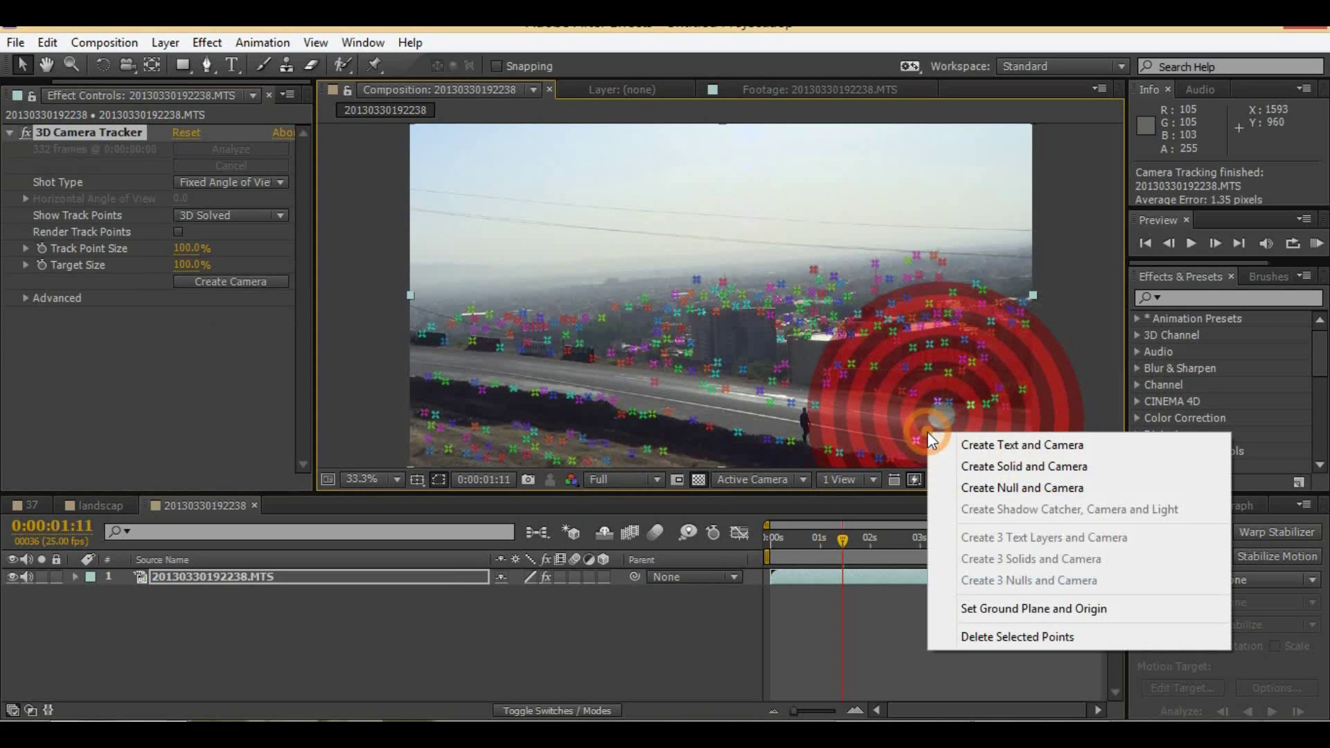
{"action": "left_click", "coordinate": [1007, 468]}
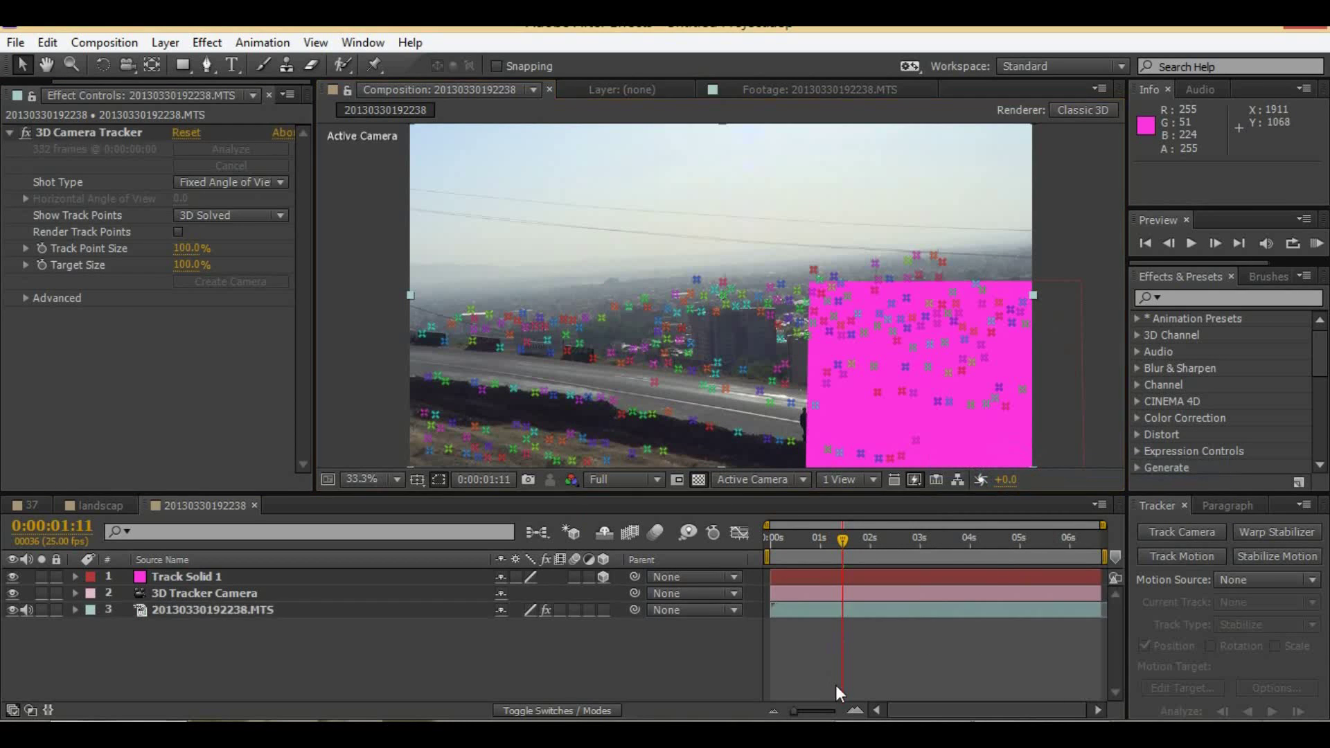
{"action": "mouse_move", "coordinate": [812, 547]}
{"action": "left_mouse_down"}
{"action": "mouse_move", "coordinate": [1112, 569]}
{"action": "mouse_move", "coordinate": [856, 580]}
{"action": "left_mouse_up"}
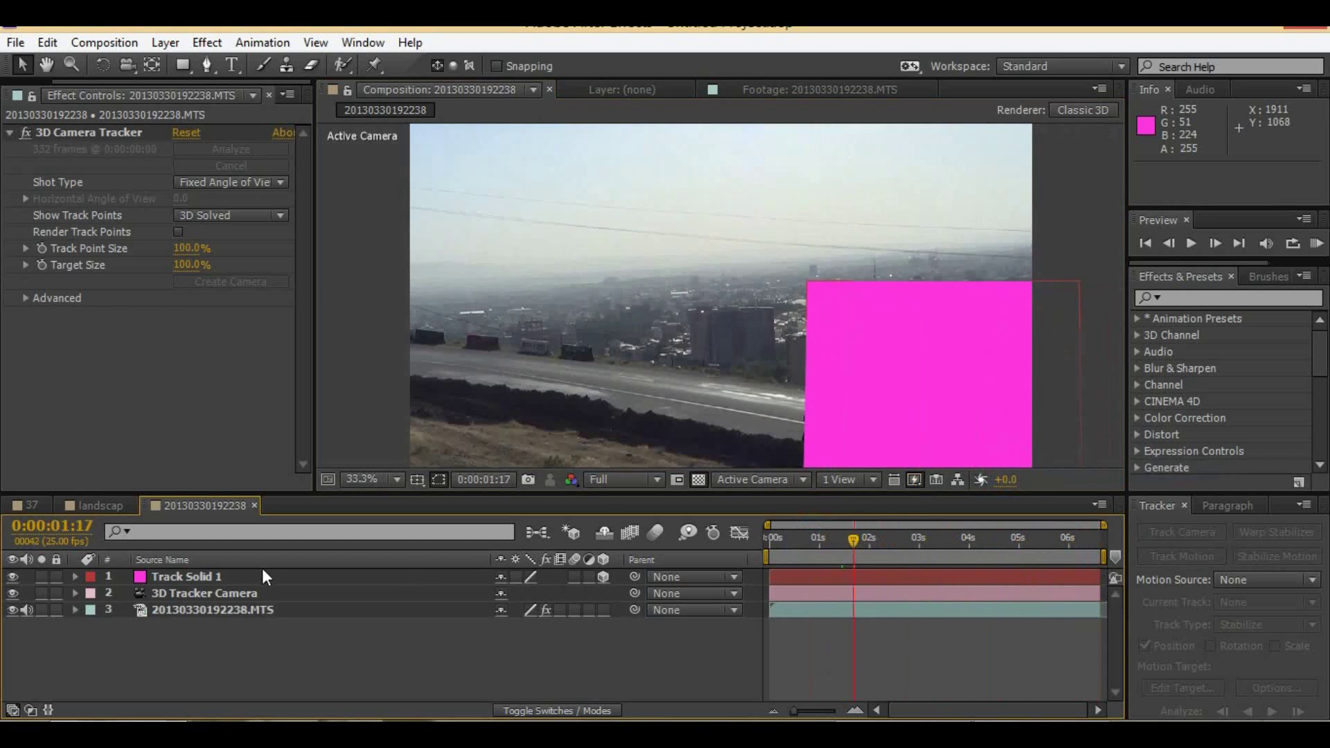
{"action": "left_click", "coordinate": [225, 576]}
{"action": "left_click", "coordinate": [211, 610]}
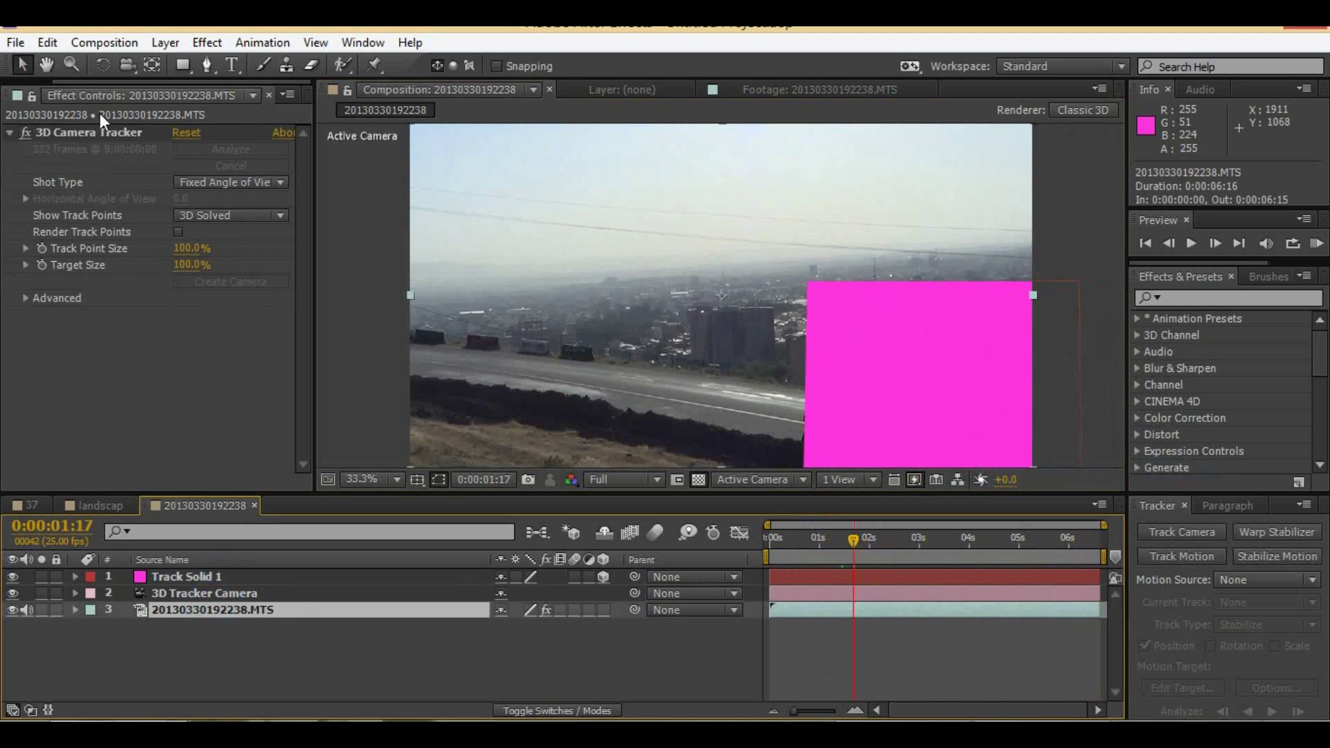
{"action": "left_click", "coordinate": [94, 131]}
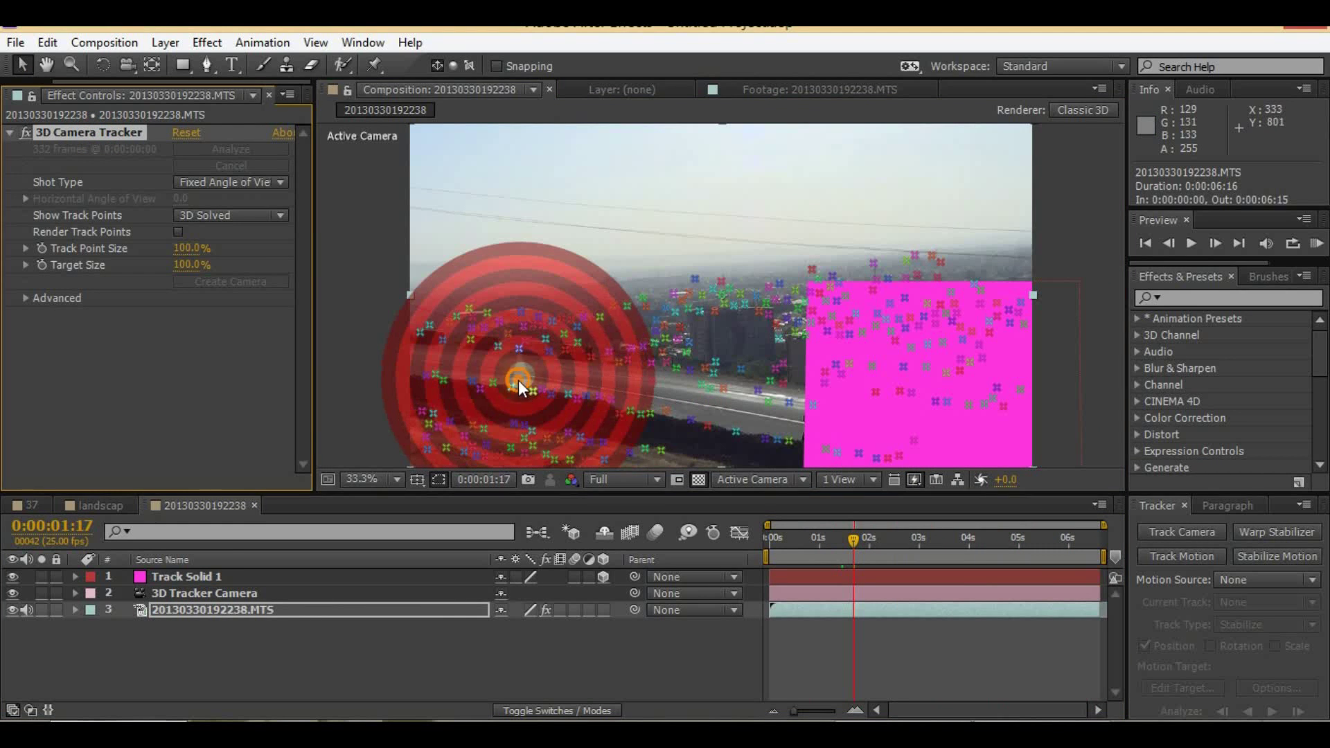
Step: Add a second tracked solid at a target on the left and play back the shot
{"action": "right_click", "coordinate": [518, 379]}
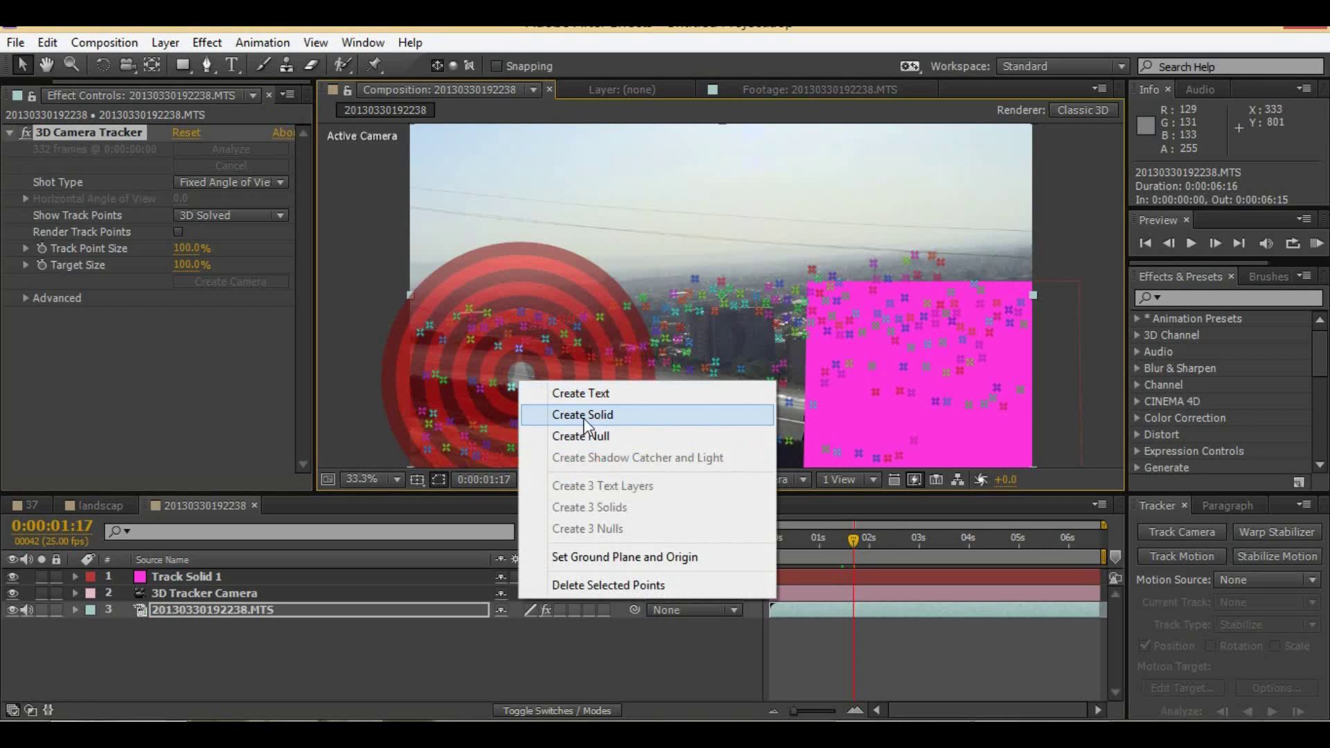
{"action": "left_click", "coordinate": [584, 418]}
{"action": "left_click", "coordinate": [322, 668]}
{"action": "key", "text": "KP_0"}
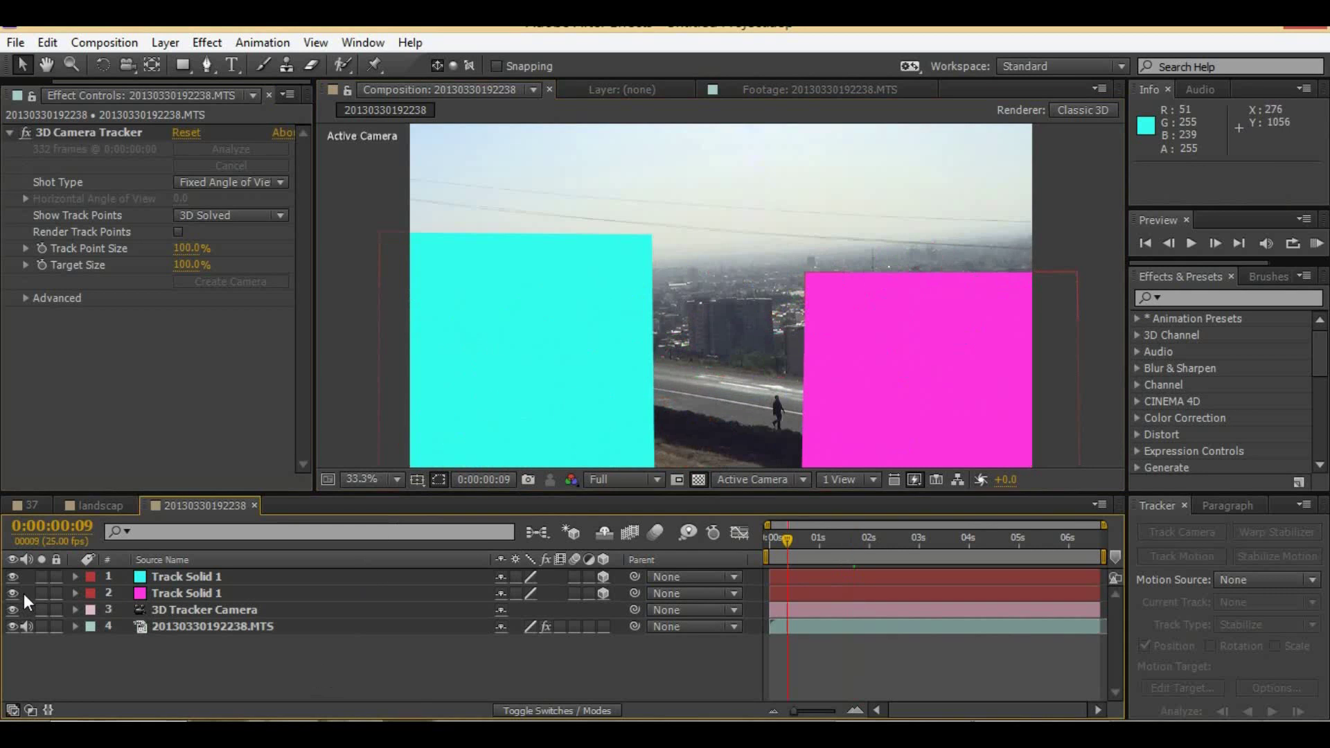
Step: Hide both Track Solid layers and reselect the road footage layer
{"action": "left_click_drag", "start_coordinate": [11, 575], "coordinate": [13, 593]}
{"action": "left_click", "coordinate": [198, 592]}
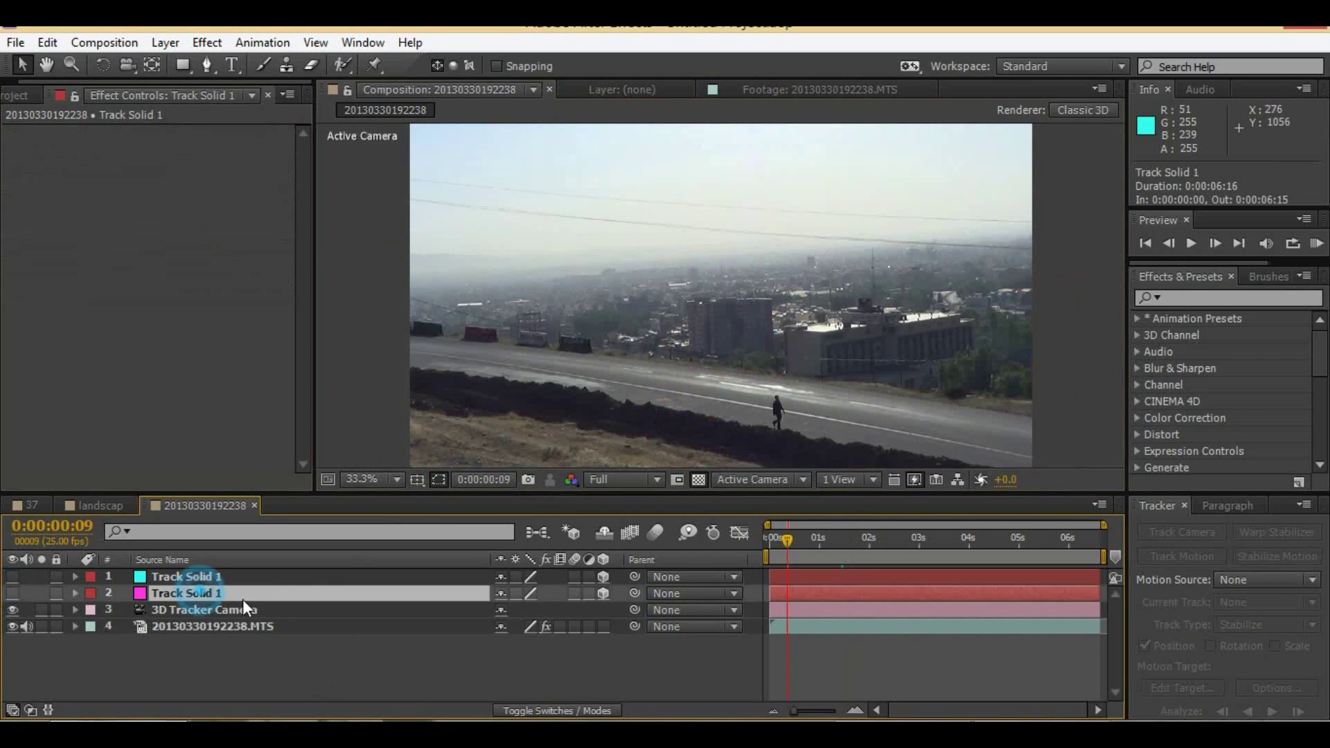
{"action": "left_click", "coordinate": [213, 613]}
{"action": "left_click", "coordinate": [214, 625]}
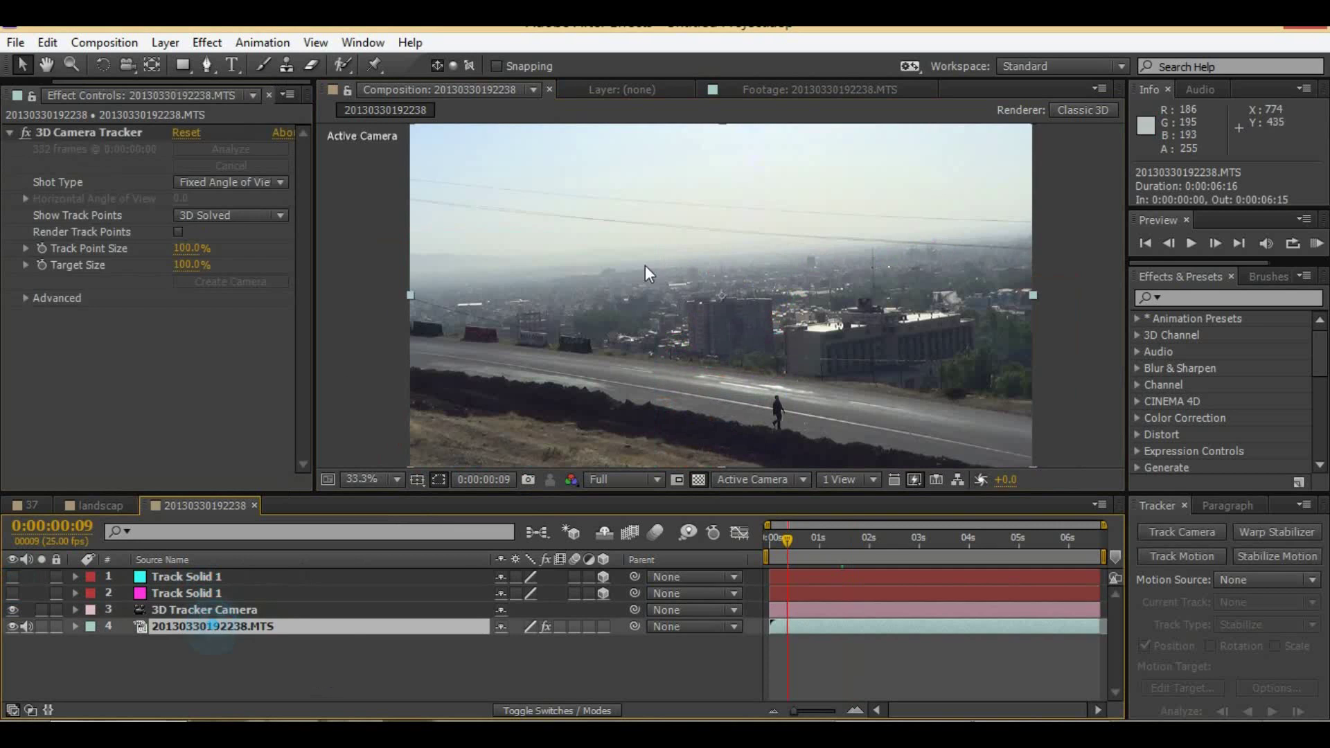
Step: Apply Linear Color Key to the road footage, sampling the sky as the key colour
{"action": "left_click", "coordinate": [208, 42]}
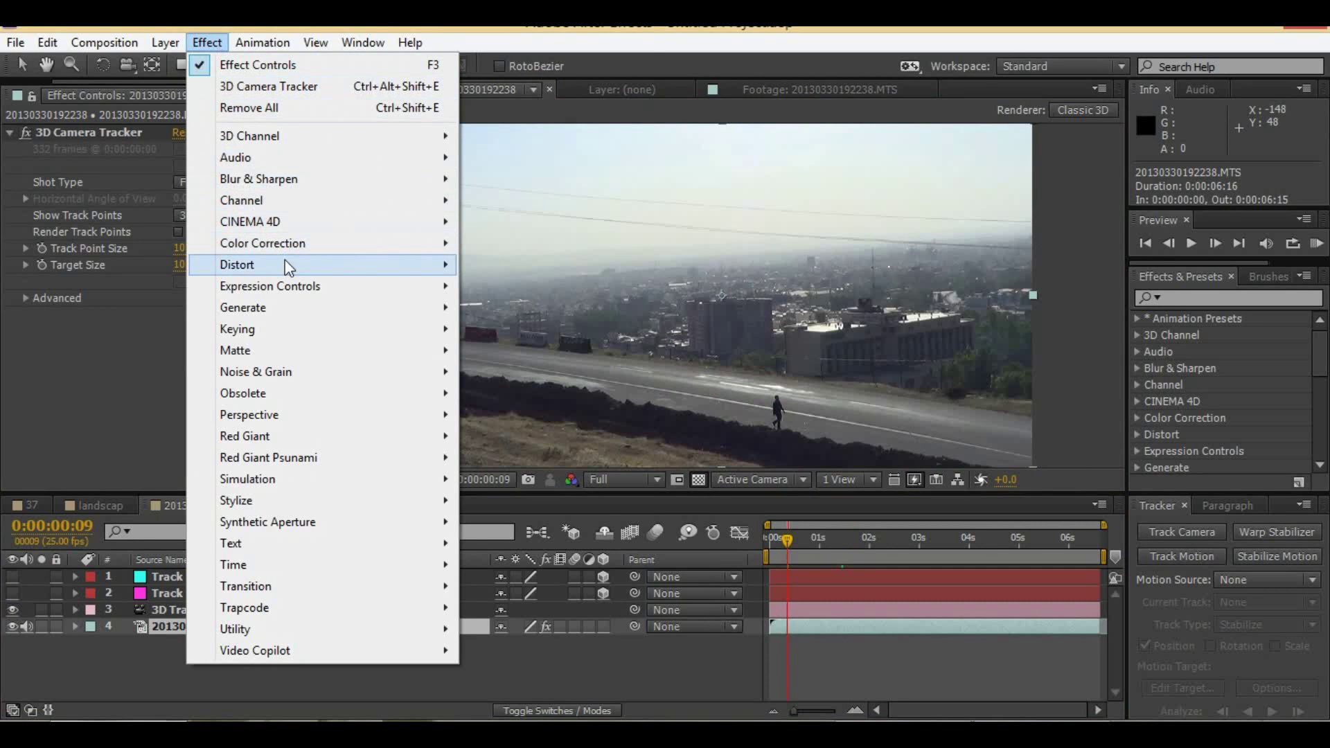
{"action": "mouse_move", "coordinate": [284, 268]}
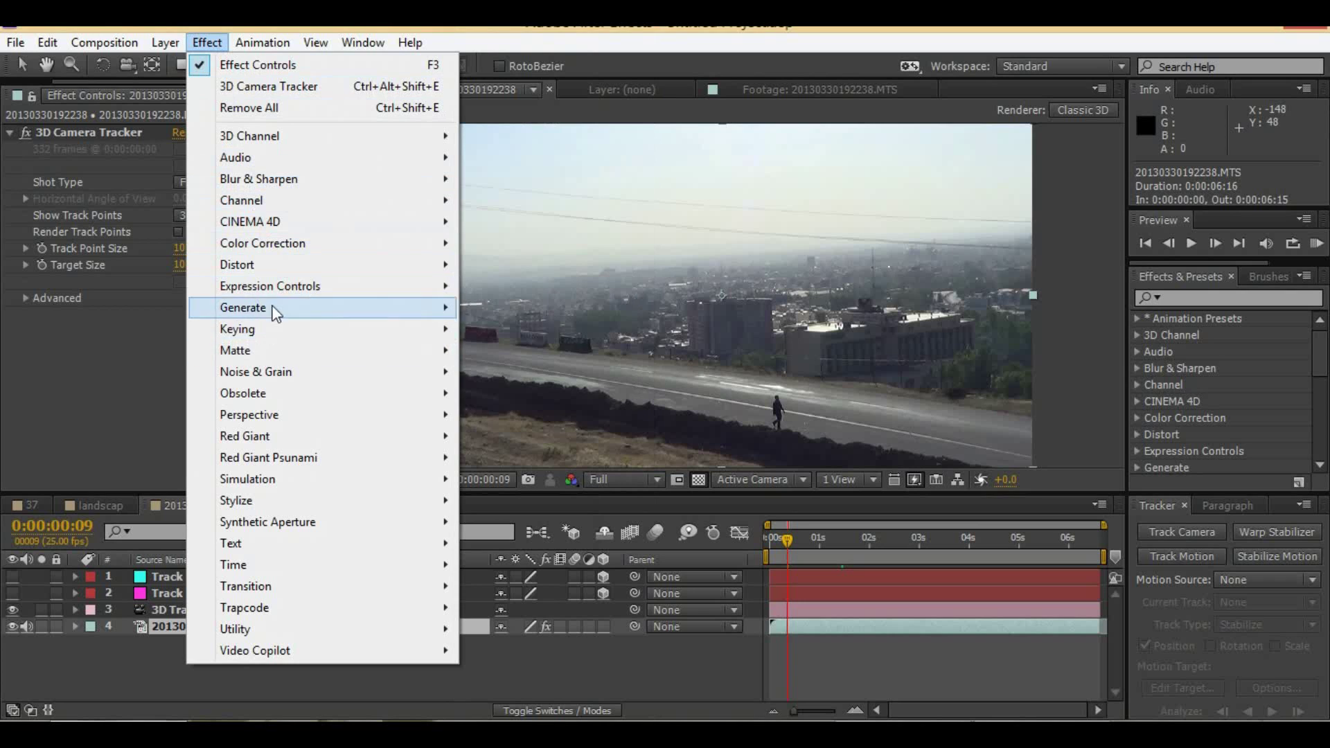
{"action": "mouse_move", "coordinate": [281, 332]}
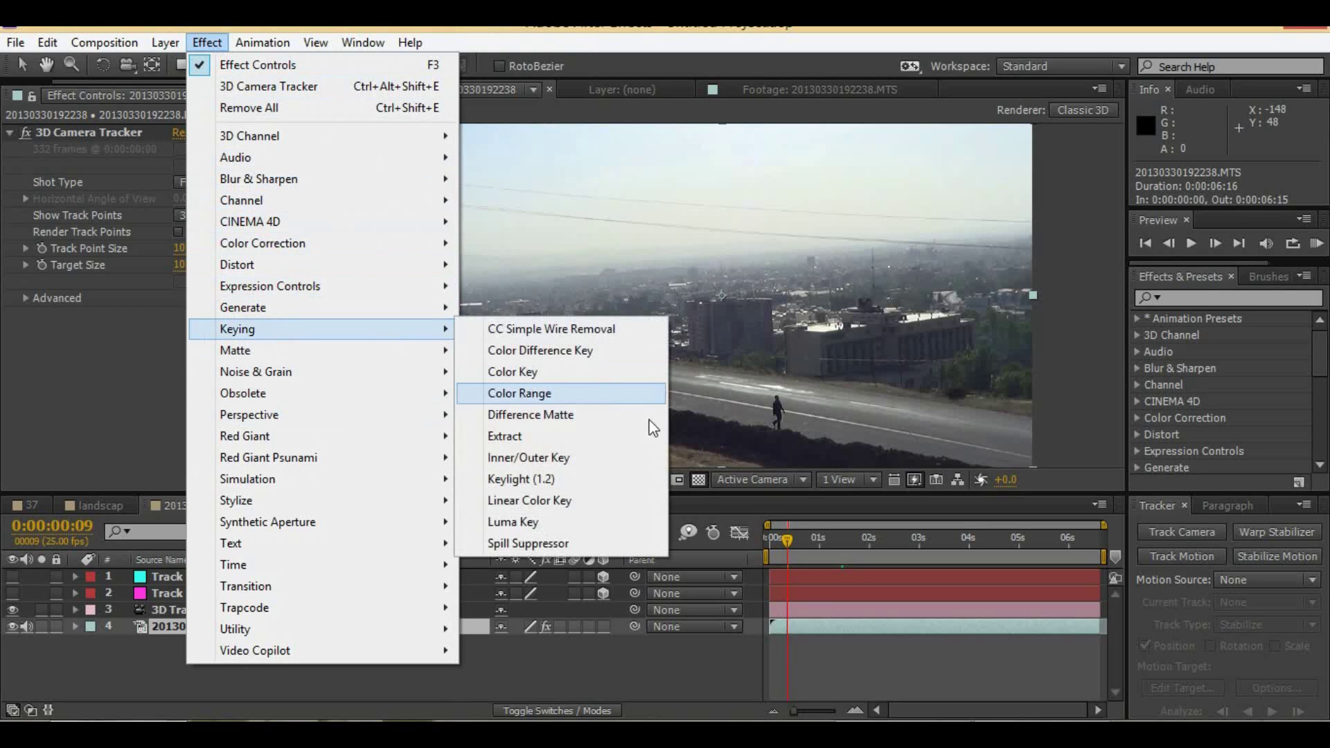
{"action": "left_click", "coordinate": [568, 504]}
{"action": "left_click", "coordinate": [615, 175]}
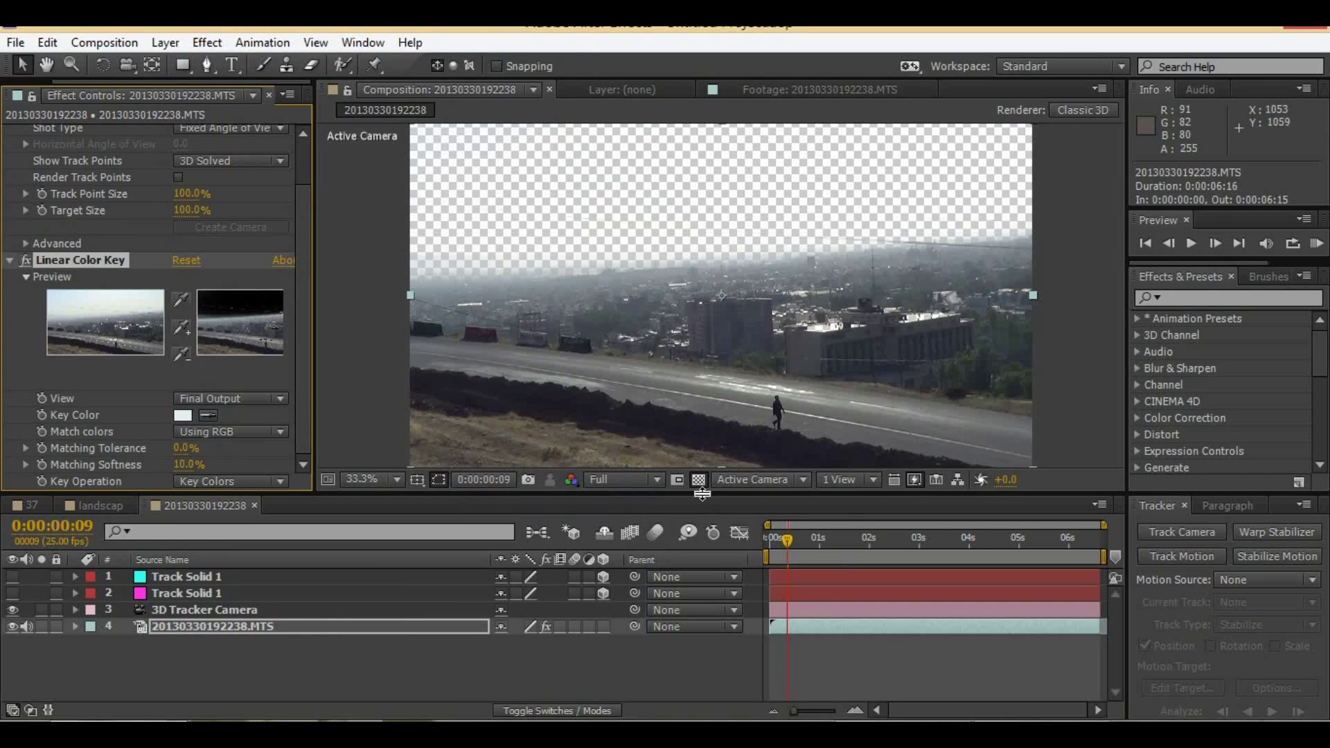
{"action": "left_click", "coordinate": [699, 479]}
{"action": "left_click", "coordinate": [698, 479]}
Step: Search Effects & Presets for 'linear' and add Linear Wipe to the footage
{"action": "left_click", "coordinate": [1170, 298]}
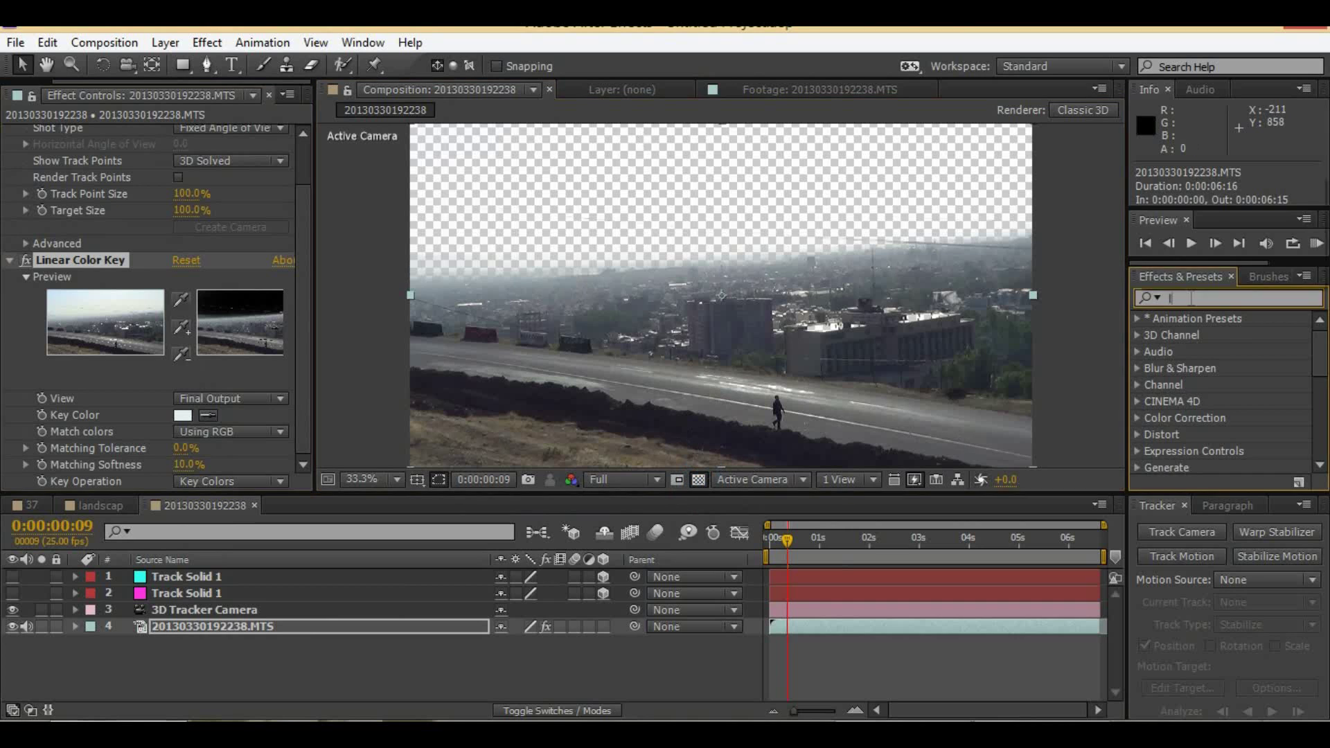
{"action": "type", "text": "linear"}
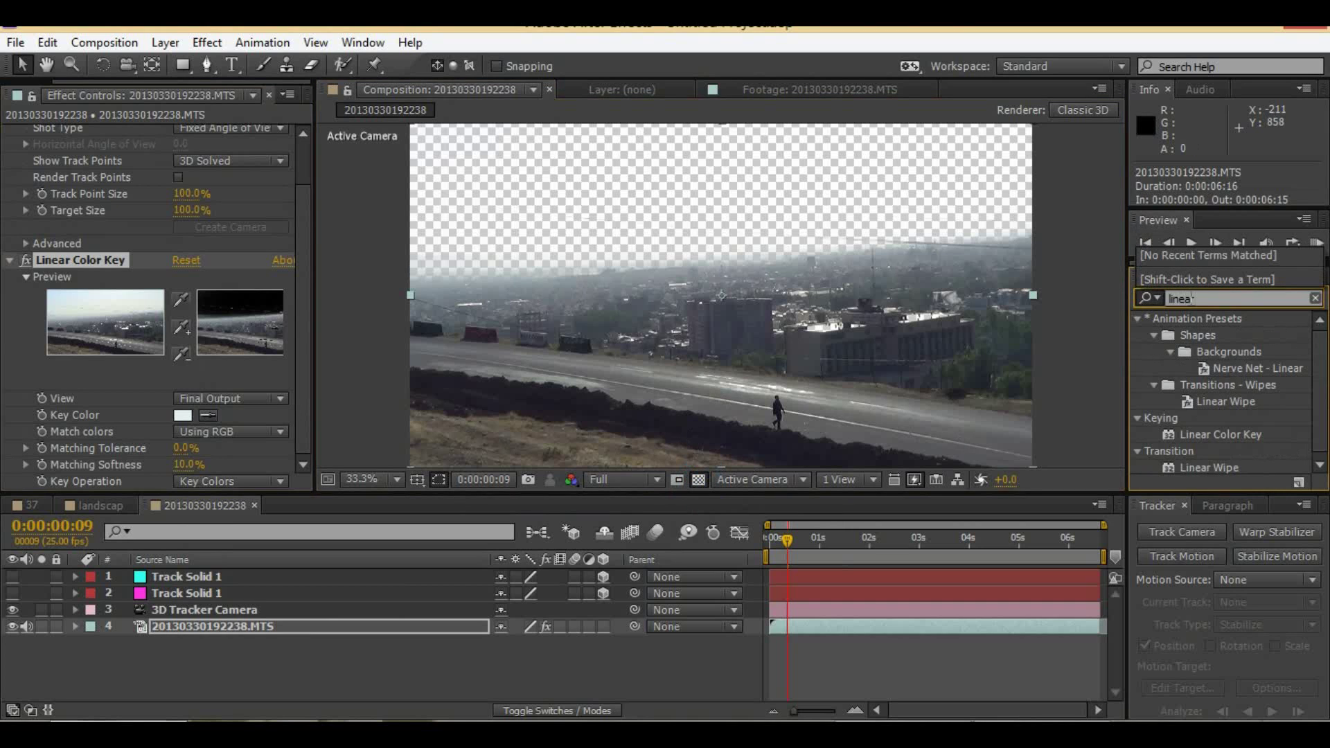
{"action": "double_click", "coordinate": [1241, 404]}
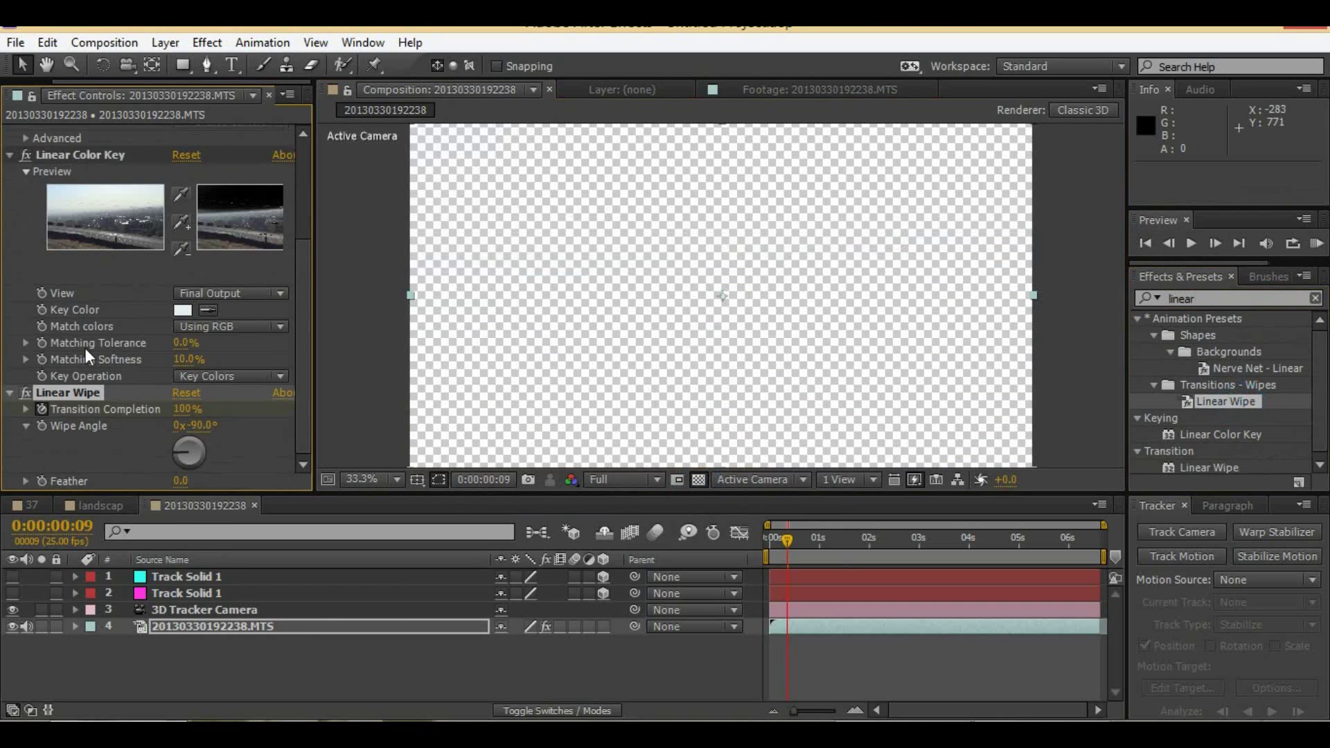
Step: Disable Linear Color Key, lower the wipe's completion and set the wipe angle to 180°
{"action": "scroll", "coordinate": [77, 209], "scroll_direction": "up", "scroll_amount": 3}
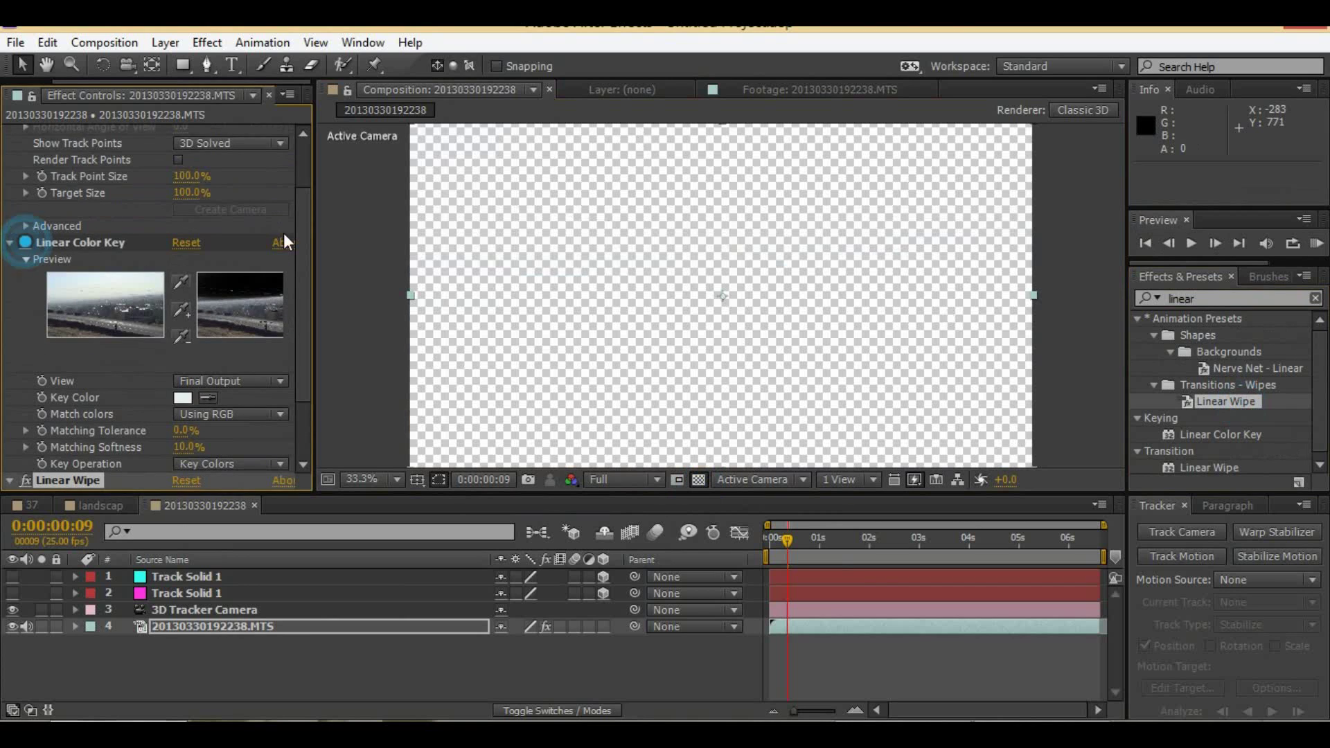
{"action": "left_click", "coordinate": [23, 242]}
{"action": "scroll", "coordinate": [234, 364], "scroll_direction": "down", "scroll_amount": 3}
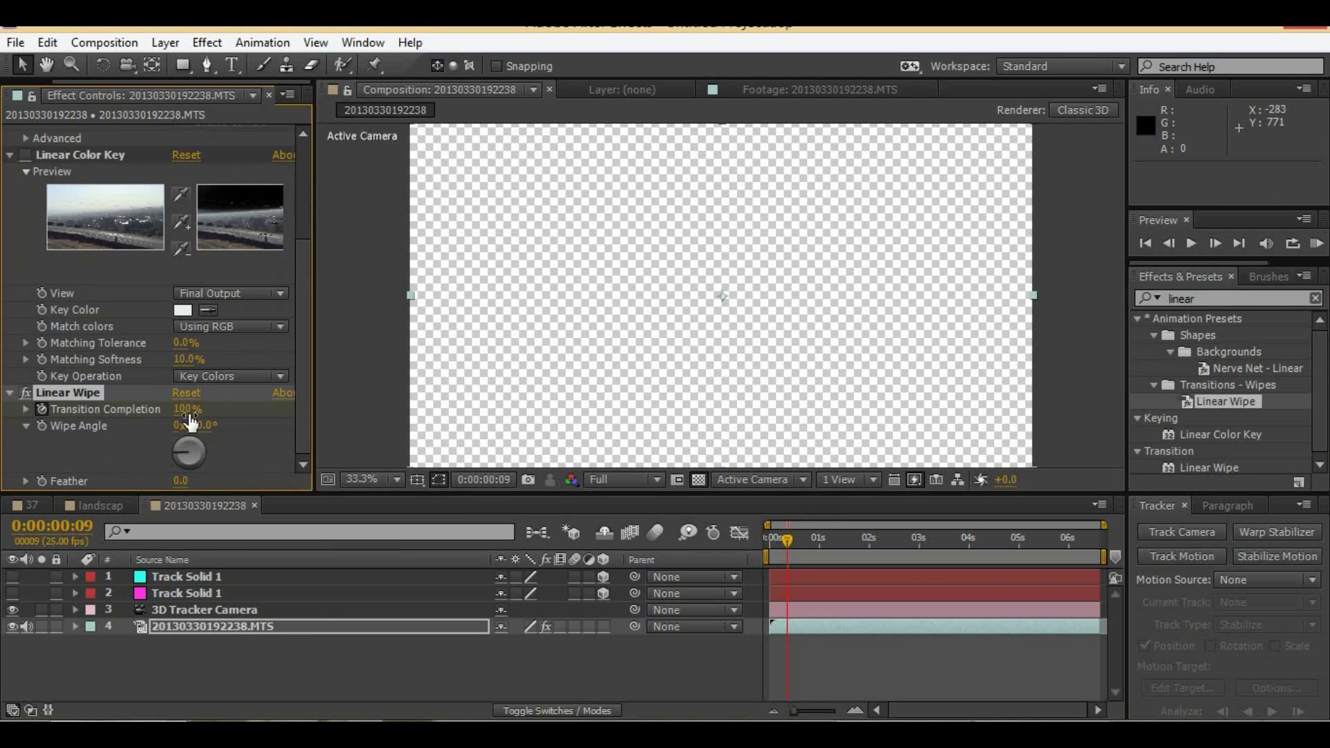
{"action": "left_click_drag", "start_coordinate": [189, 410], "coordinate": [284, 431]}
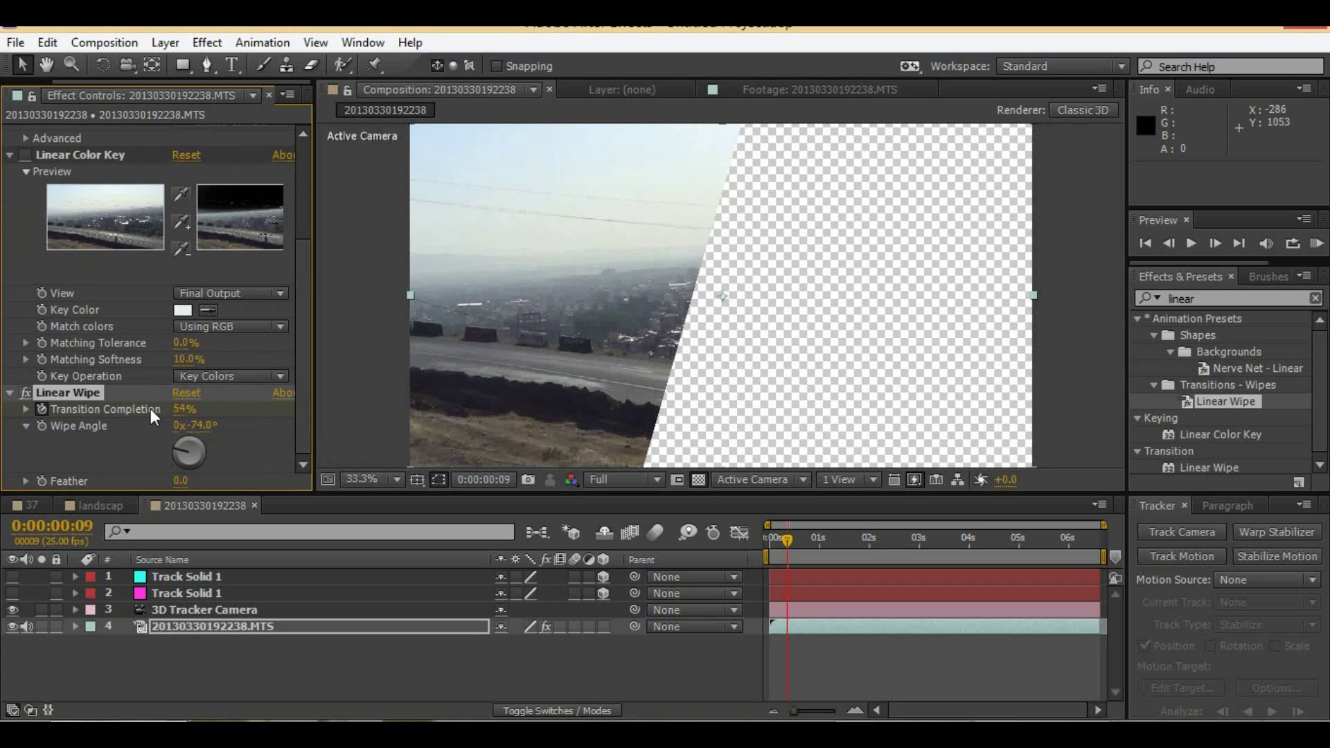
{"action": "mouse_move", "coordinate": [189, 444]}
{"action": "left_mouse_down"}
{"action": "mouse_move", "coordinate": [187, 416]}
{"action": "mouse_move", "coordinate": [228, 443]}
{"action": "left_mouse_up"}
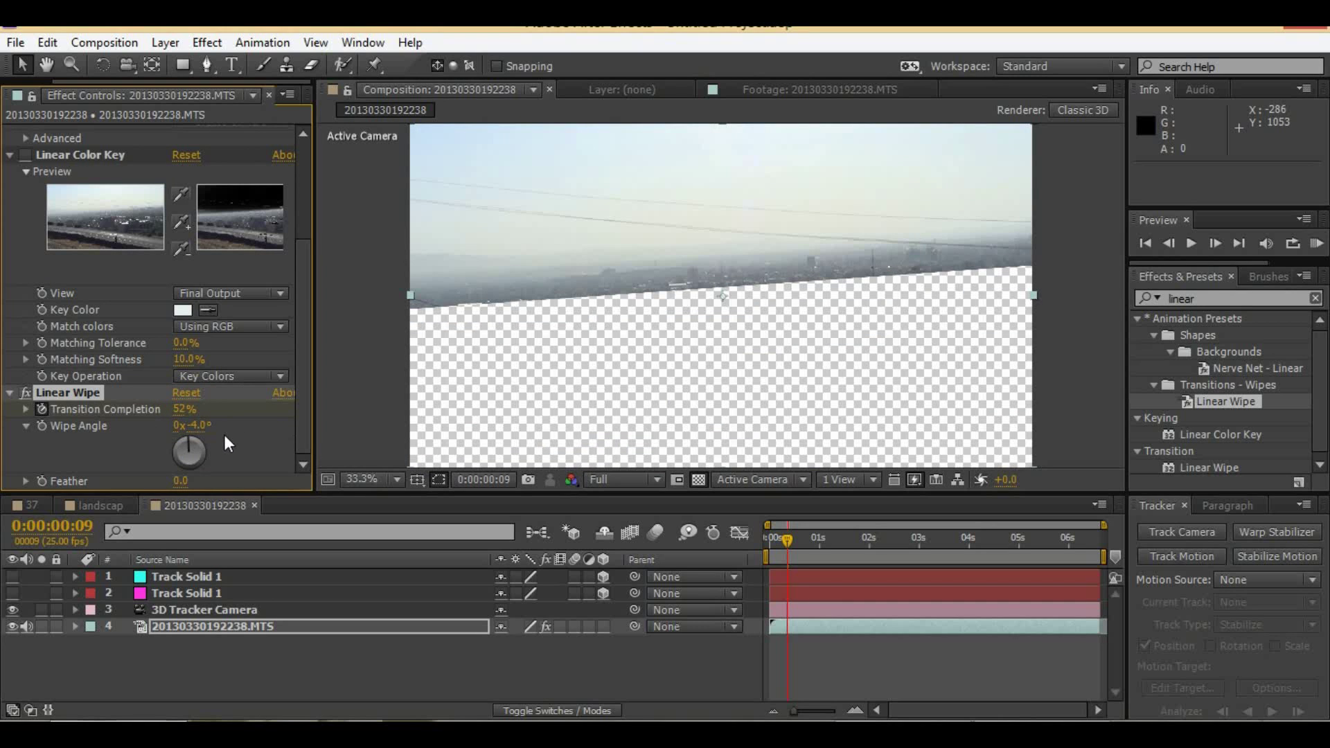
{"action": "left_click", "coordinate": [194, 433]}
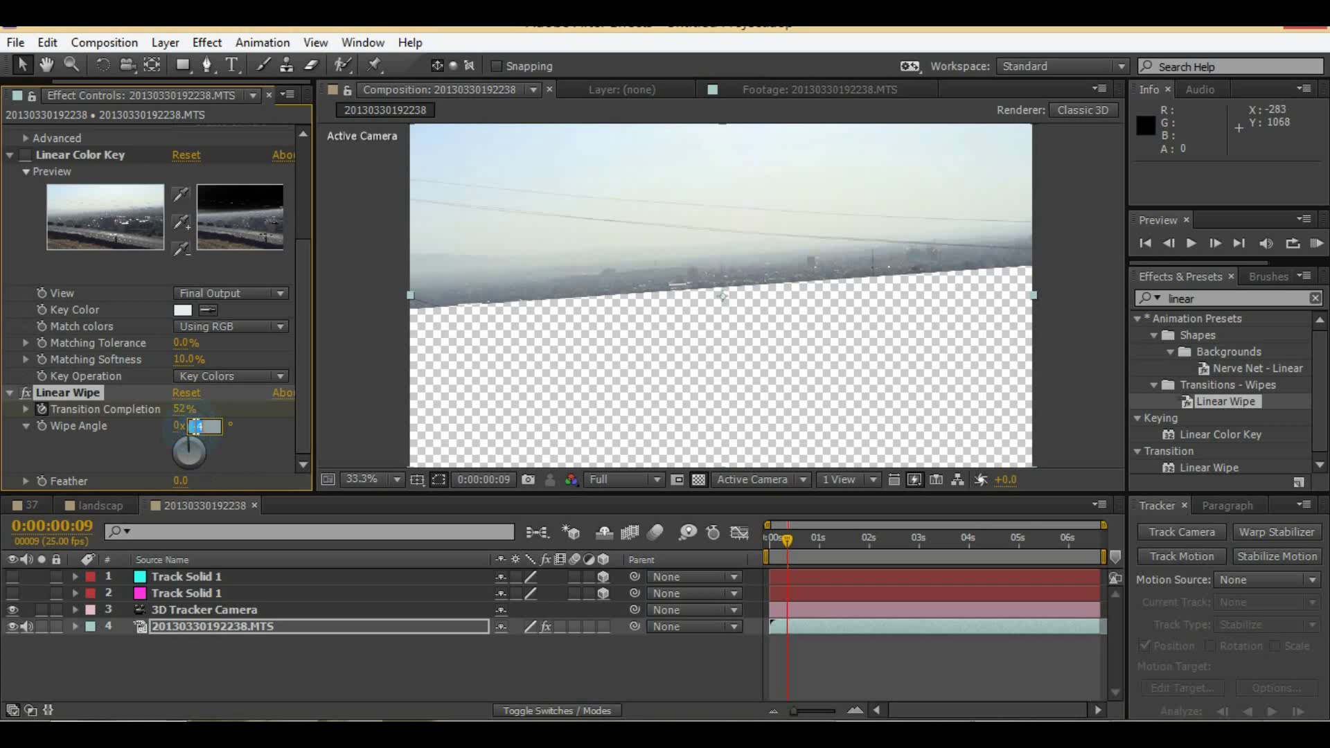
{"action": "type", "text": "180"}
{"action": "key", "text": "Return"}
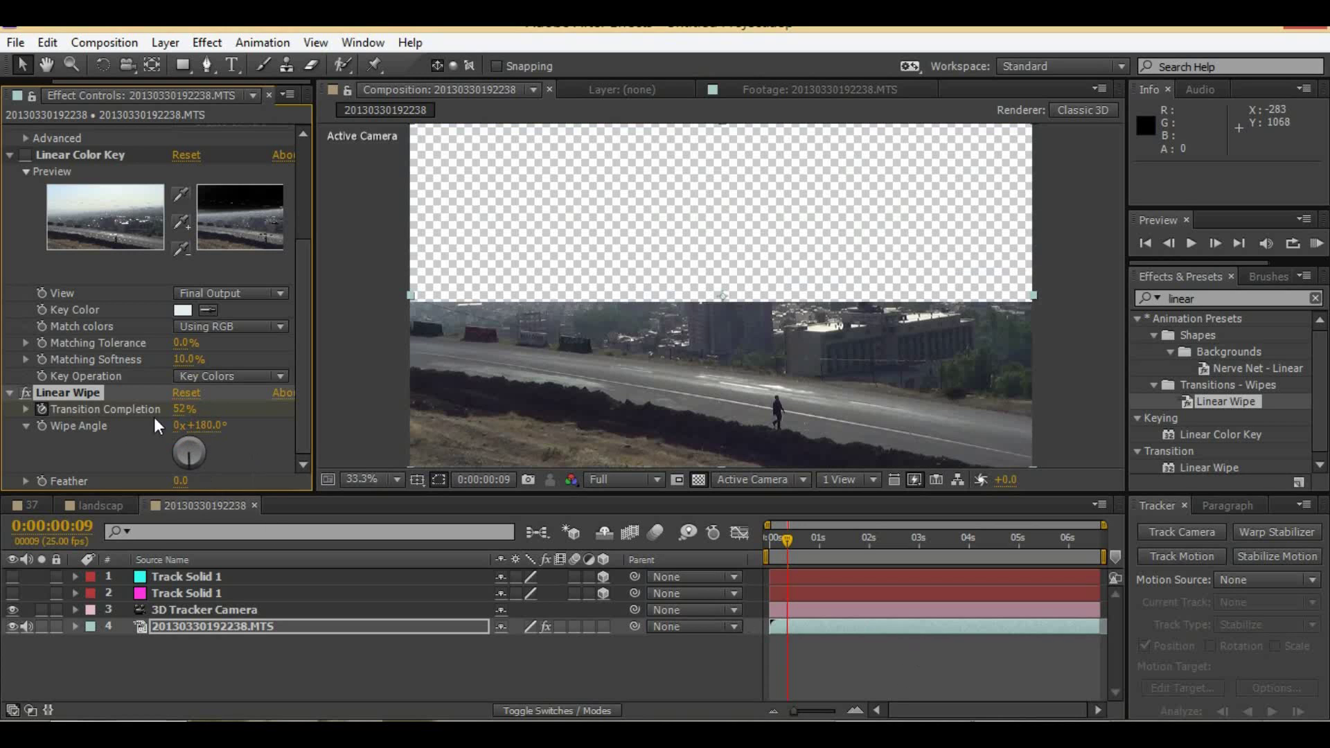
Step: Feather the wipe edge to 156, lower completion to 36% and set the angle to 175°
{"action": "left_click_drag", "start_coordinate": [183, 479], "coordinate": [317, 479]}
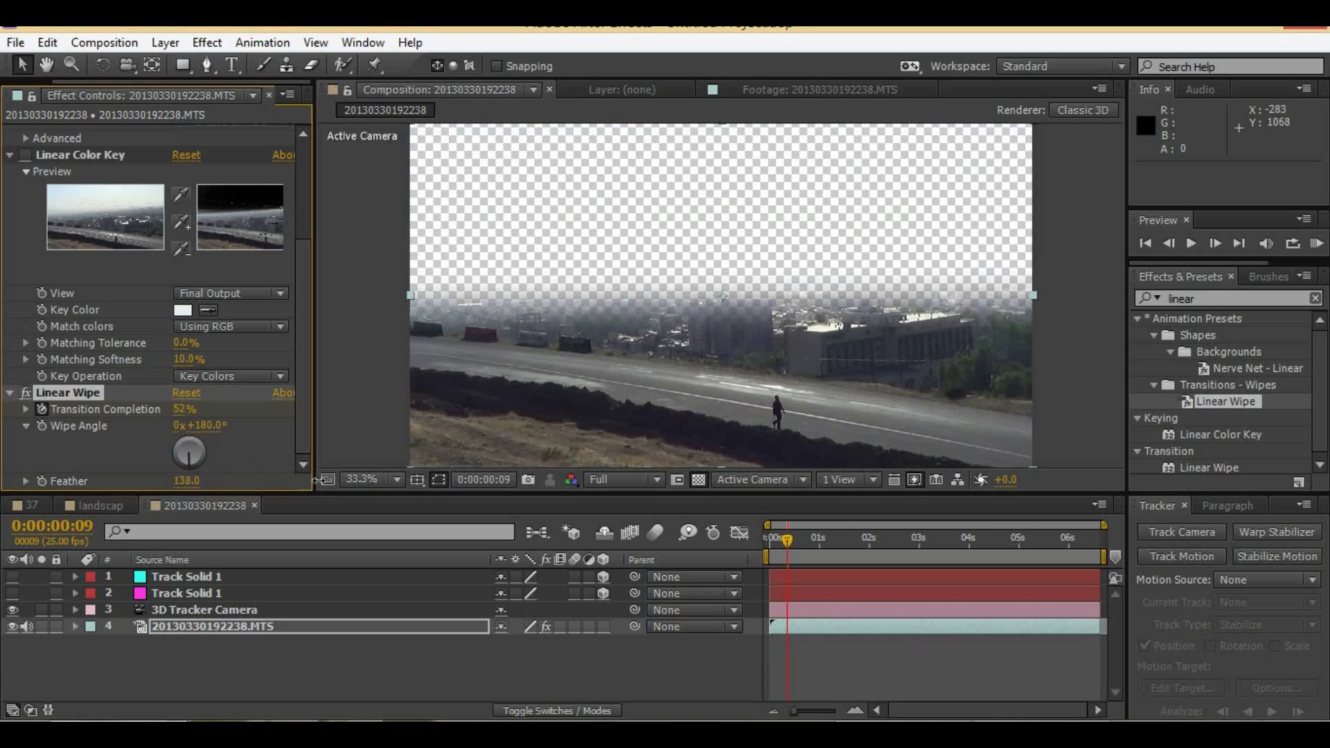
{"action": "left_click_drag", "start_coordinate": [184, 421], "coordinate": [183, 429]}
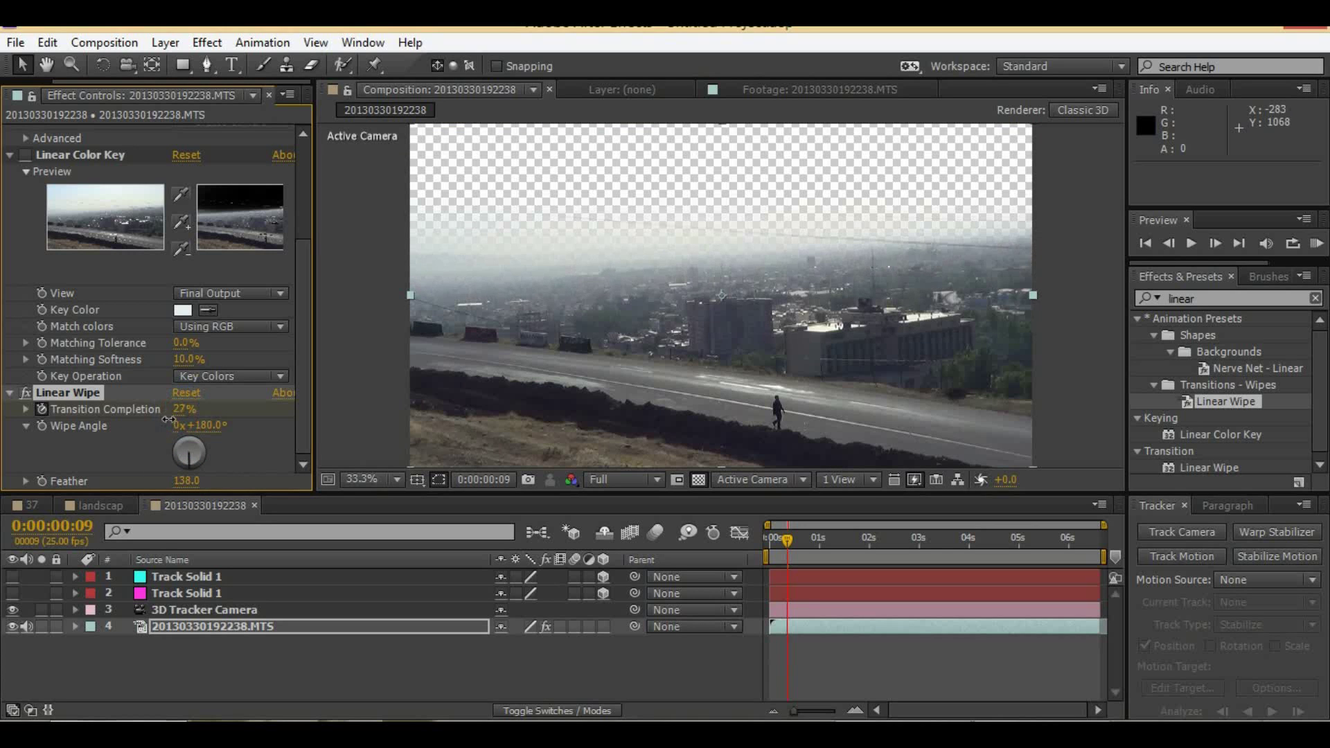
{"action": "left_click", "coordinate": [210, 430]}
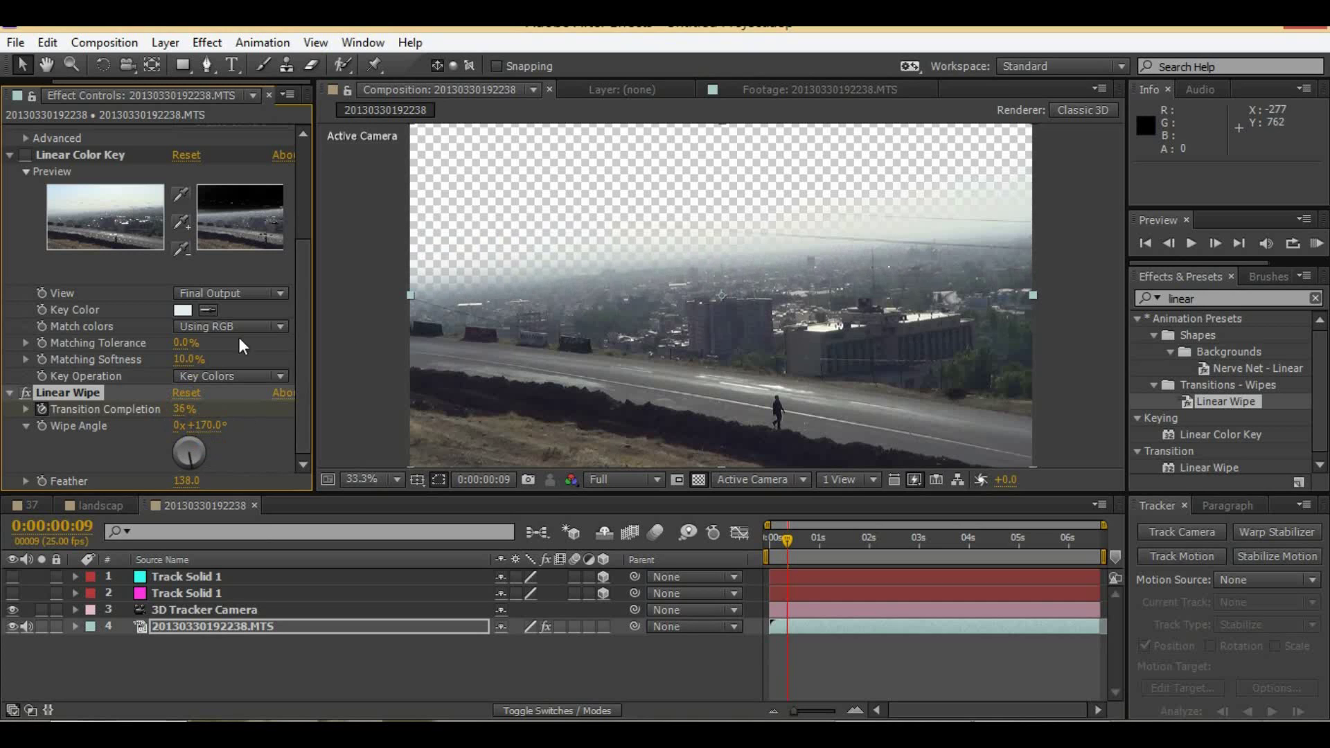
{"action": "left_click", "coordinate": [209, 426]}
{"action": "key", "text": "Return"}
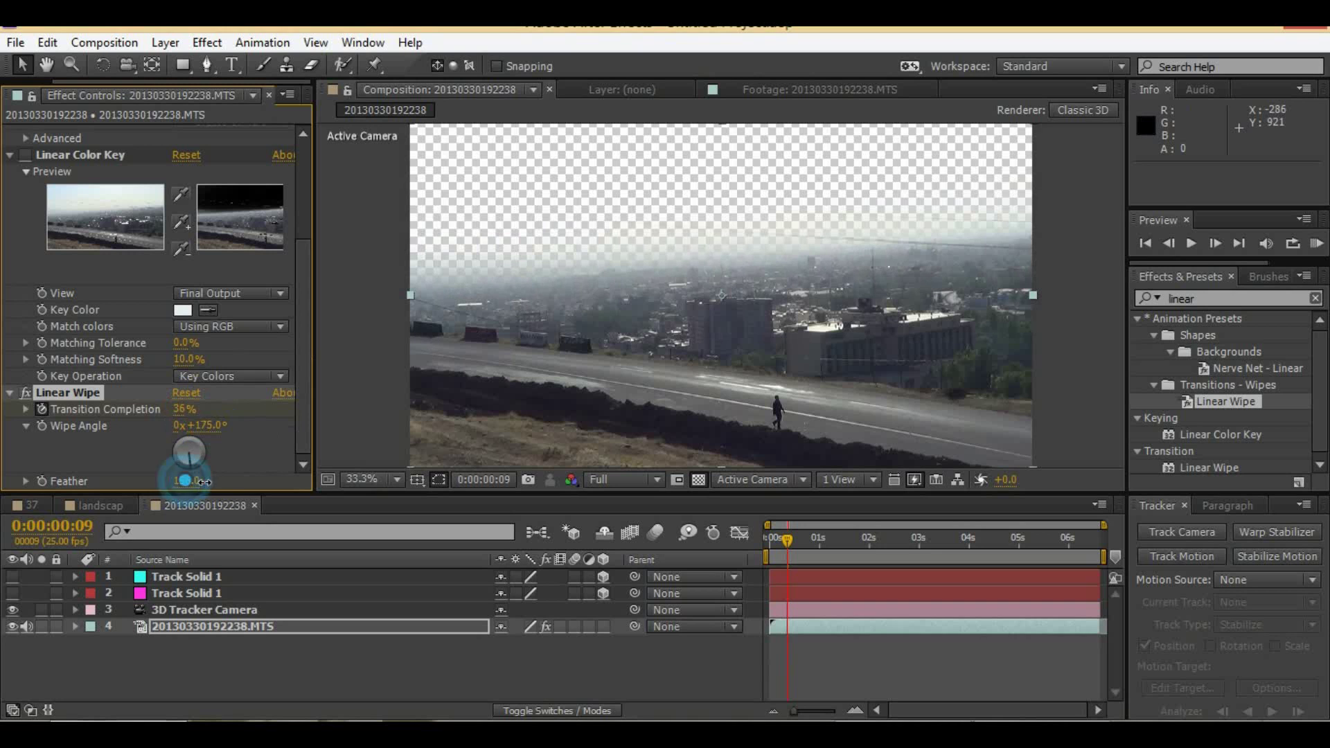
{"action": "left_click", "coordinate": [248, 664]}
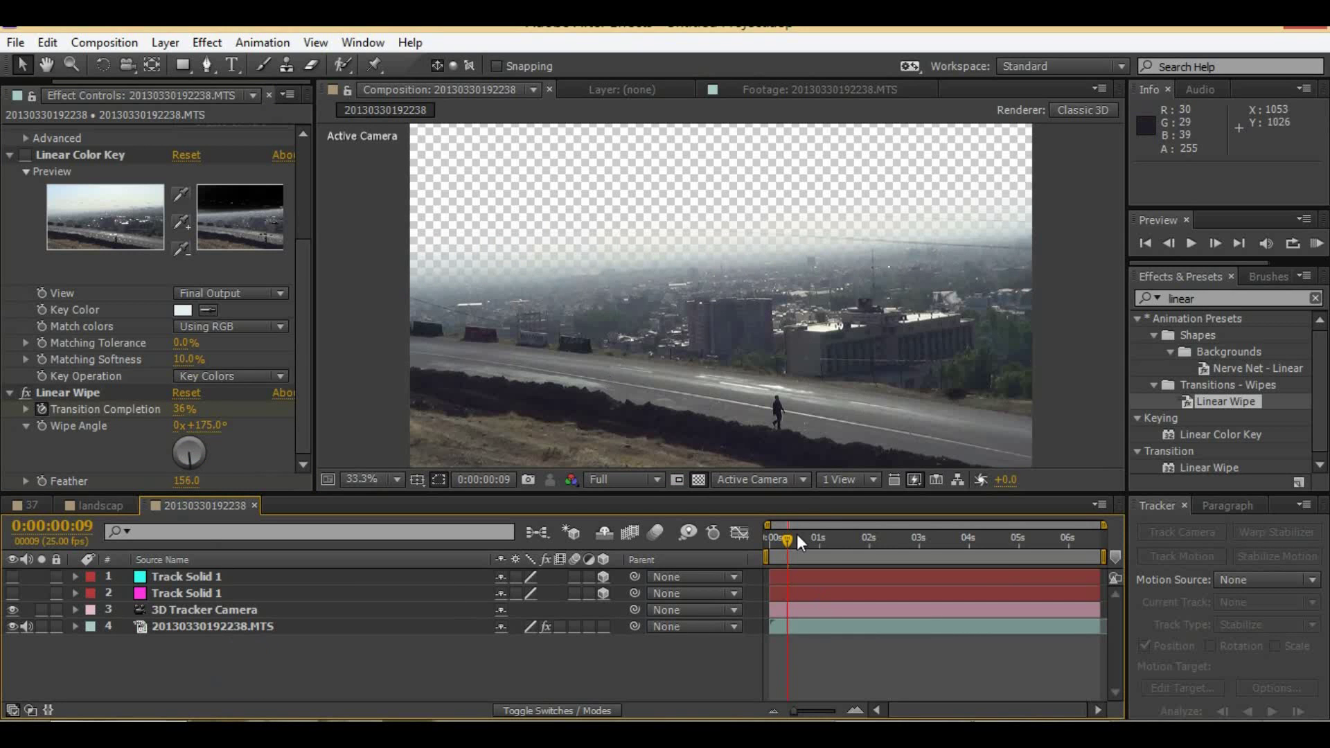
Step: Keyframe the Transition Completion at 0s and preview how the wipe holds later
{"action": "left_click_drag", "start_coordinate": [797, 537], "coordinate": [793, 570]}
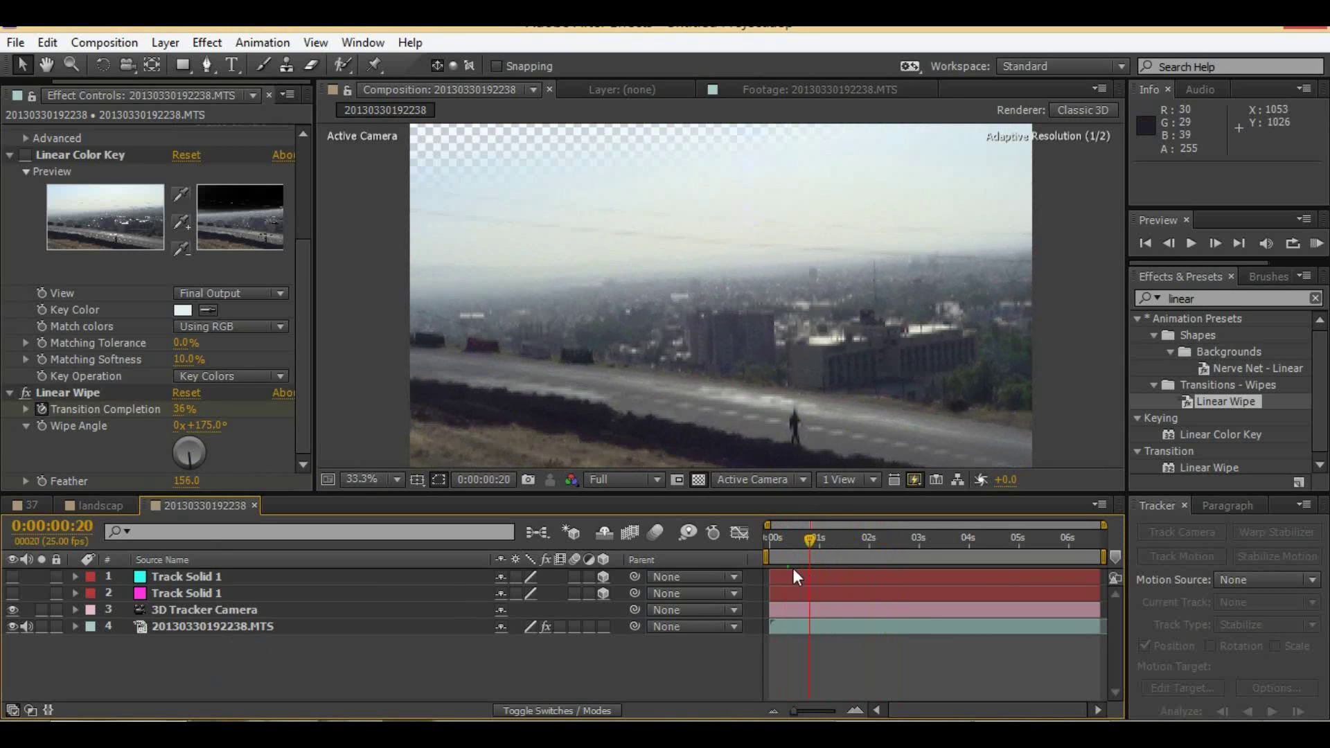
{"action": "key", "text": "Home"}
{"action": "left_click", "coordinate": [39, 411]}
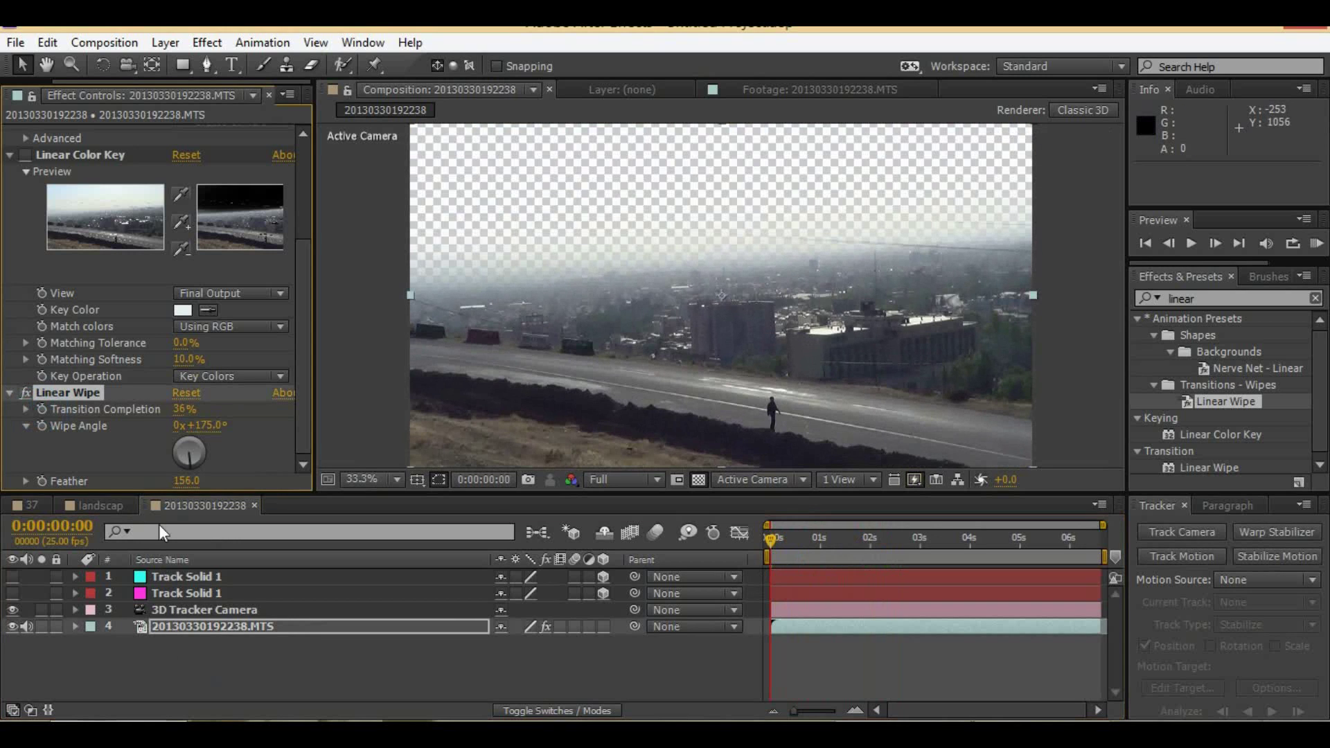
{"action": "left_click", "coordinate": [42, 409]}
{"action": "key", "text": "u"}
{"action": "left_click_drag", "start_coordinate": [790, 548], "coordinate": [1018, 568]}
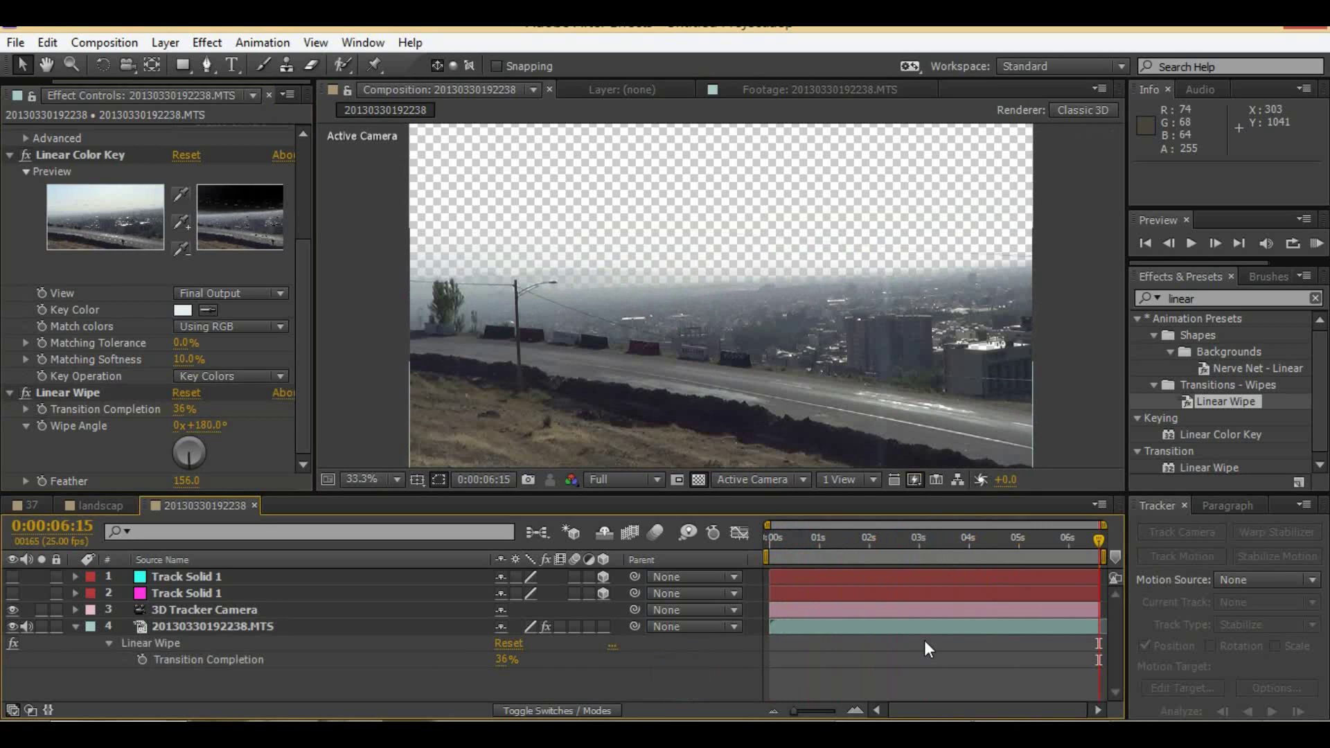
{"action": "key", "text": "u"}
{"action": "key", "text": "u"}
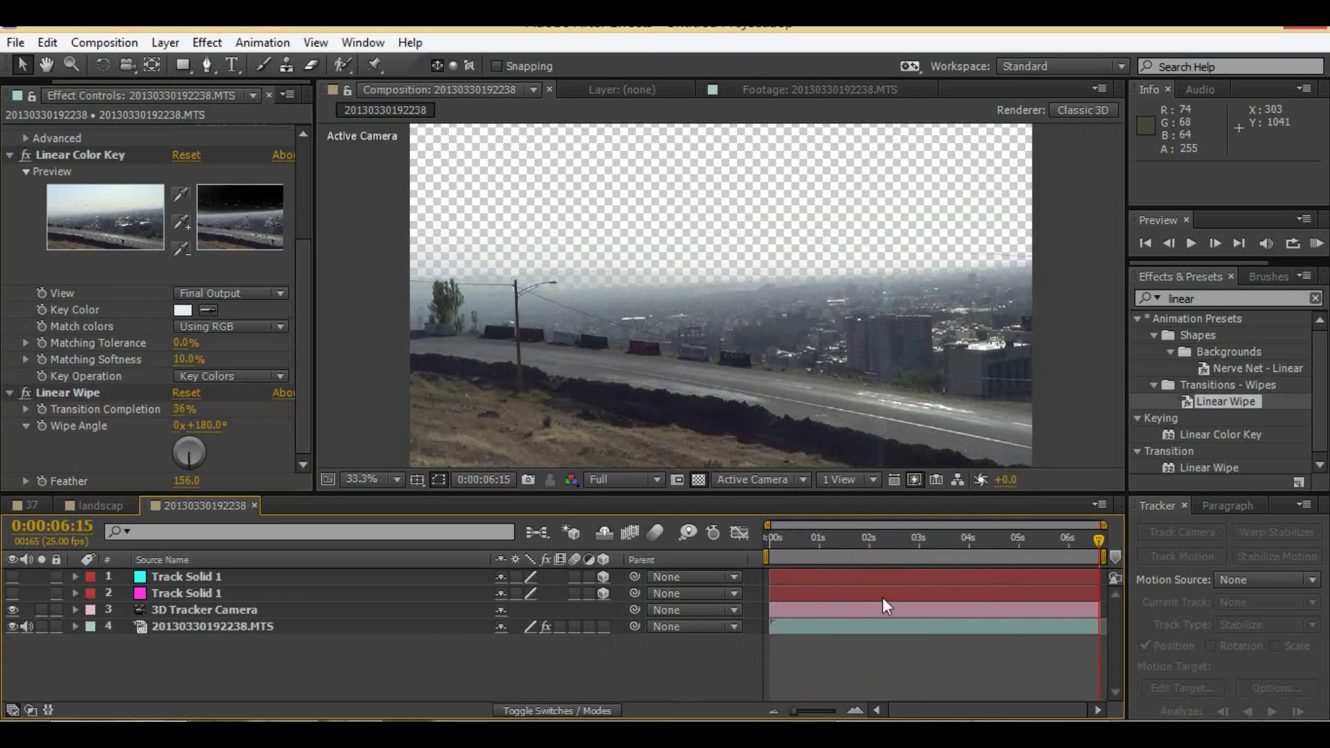
{"action": "key", "text": "ctrl+0"}
Step: Import 17.jpg and place it in the timeline beneath the road footage layer
{"action": "right_click", "coordinate": [69, 397]}
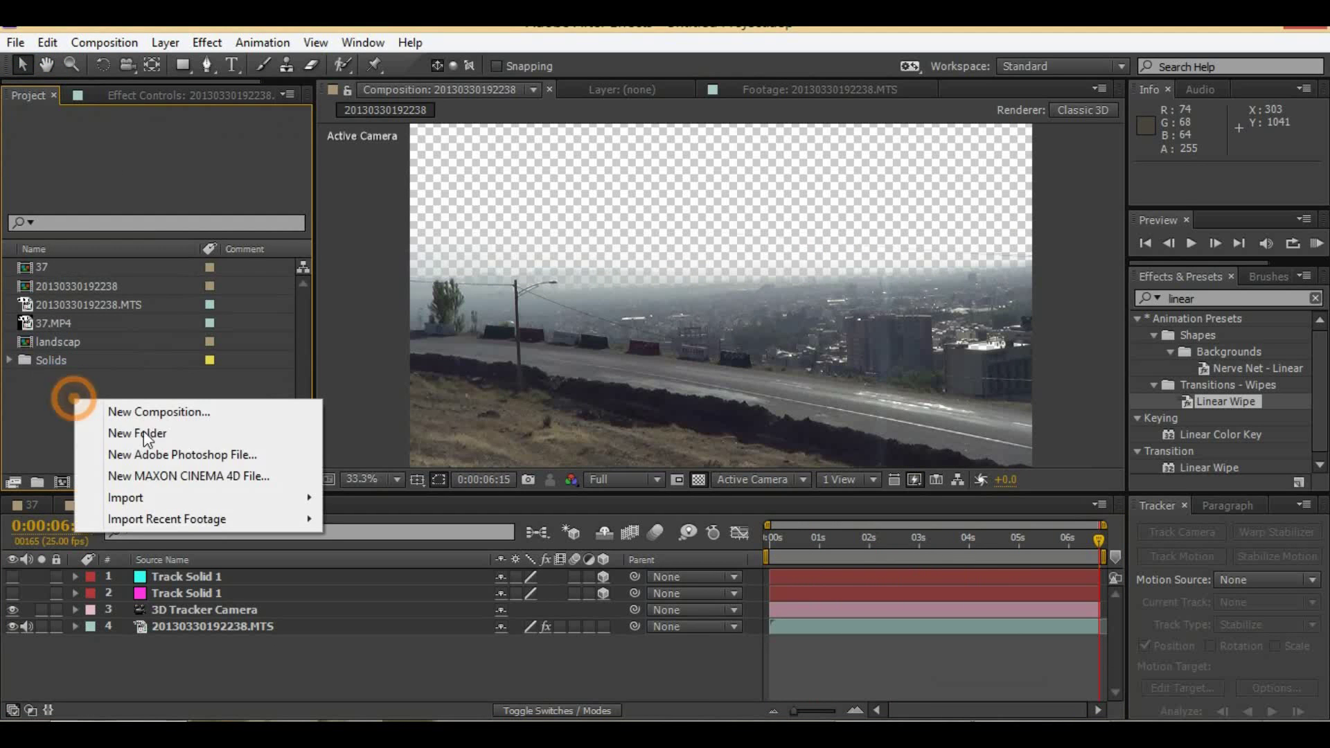
{"action": "left_click", "coordinate": [367, 517]}
{"action": "double_click", "coordinate": [385, 264]}
{"action": "left_click", "coordinate": [119, 290]}
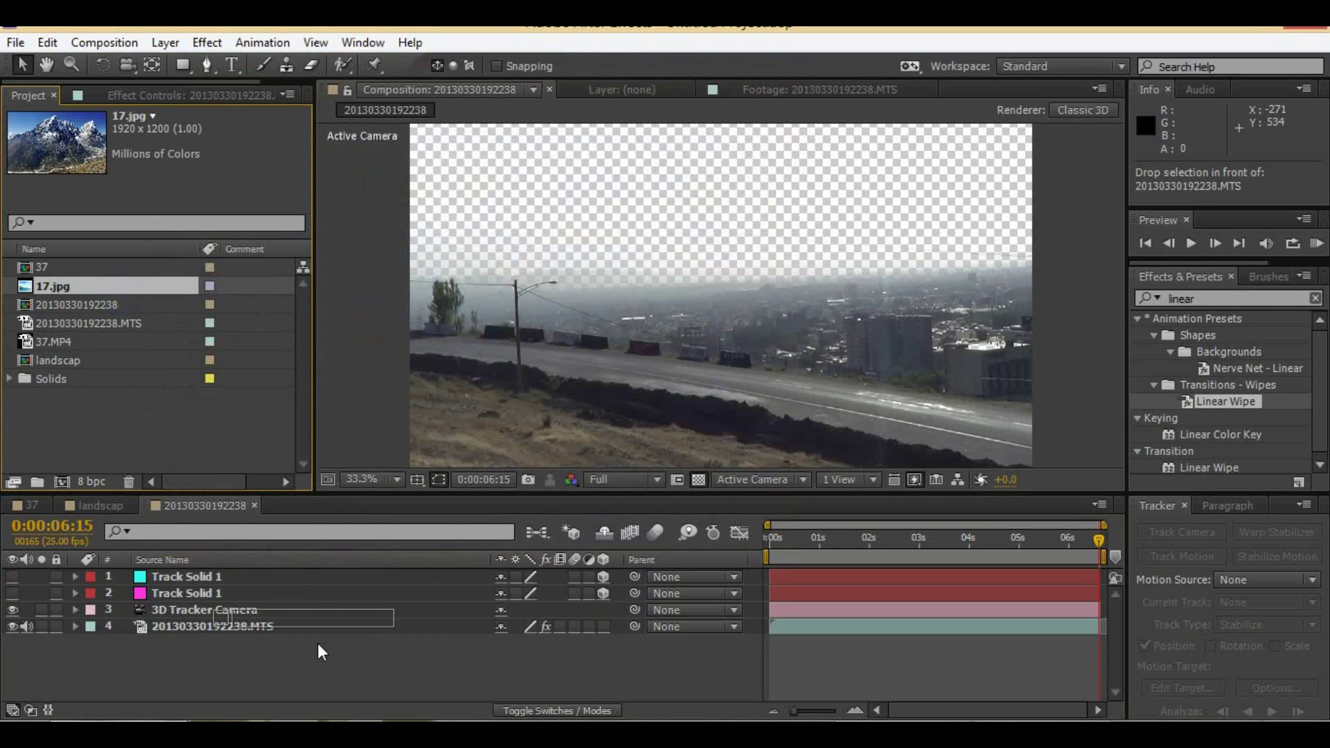
{"action": "left_click_drag", "start_coordinate": [120, 289], "coordinate": [325, 647]}
{"action": "left_click_drag", "start_coordinate": [732, 275], "coordinate": [737, 271]}
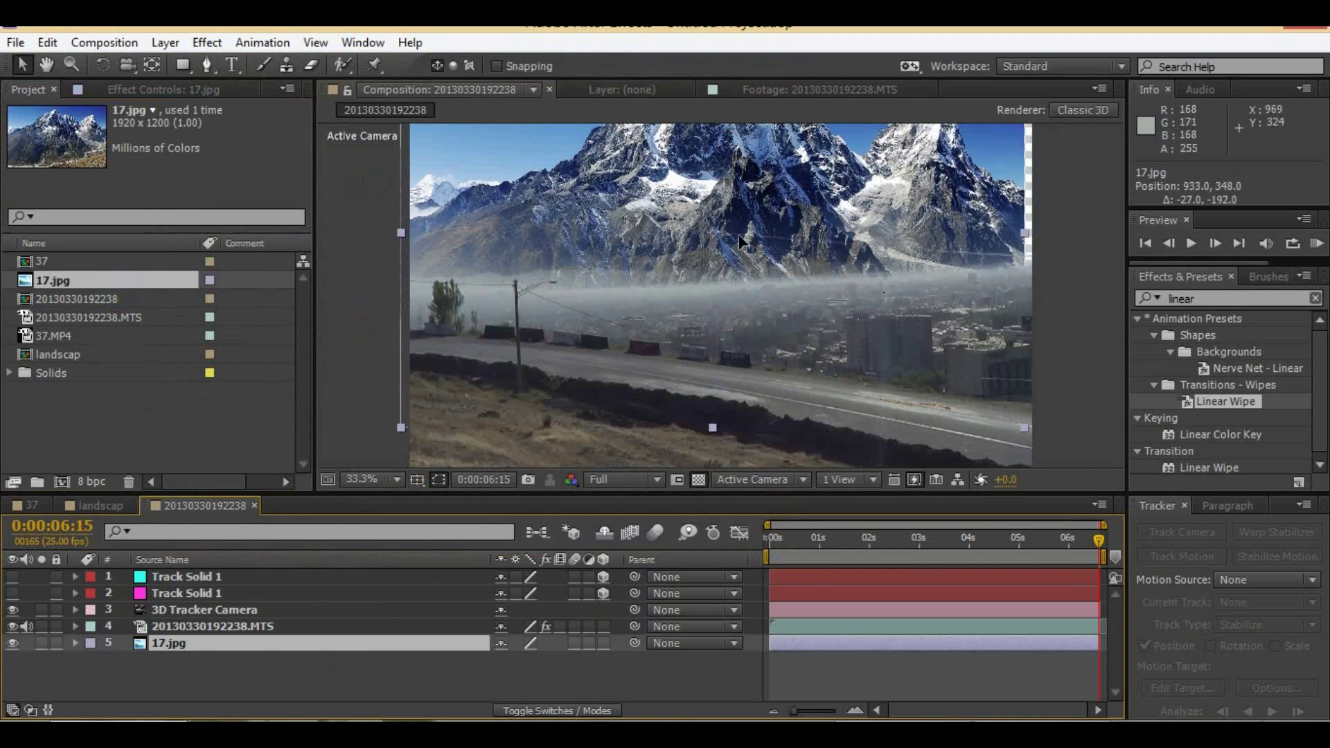
{"action": "key", "text": "ctrl+z"}
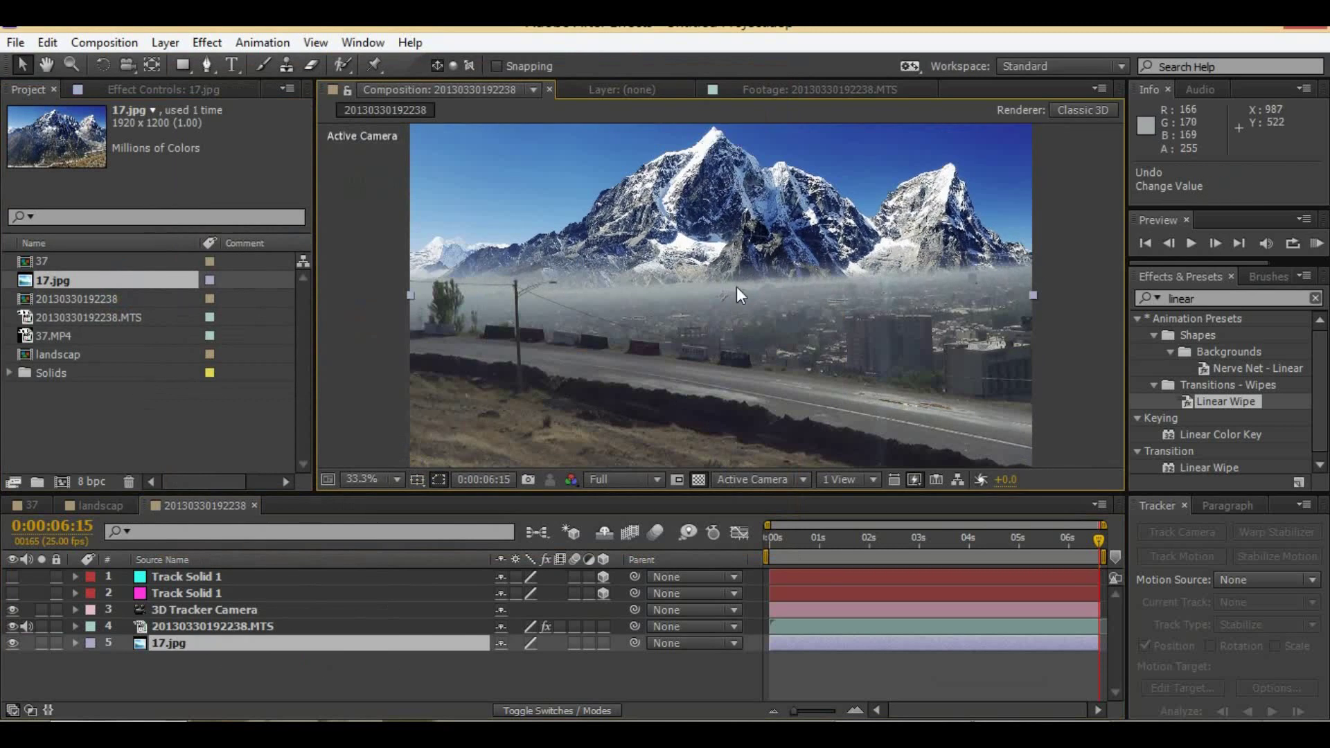
{"action": "left_click", "coordinate": [236, 629]}
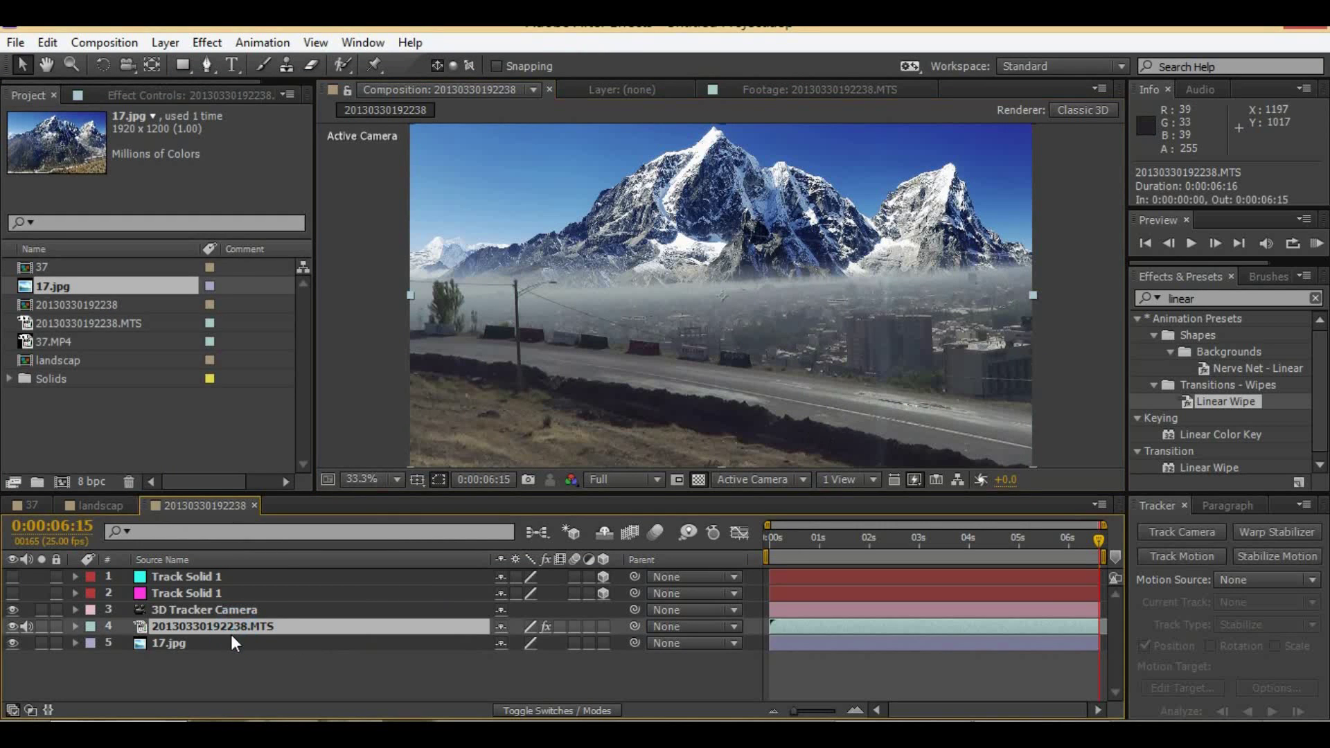
Step: Duplicate the footage layer; on the copy, switch off Linear Color Key and set completion to 51%
{"action": "key", "text": "ctrl+d"}
{"action": "left_click", "coordinate": [208, 643]}
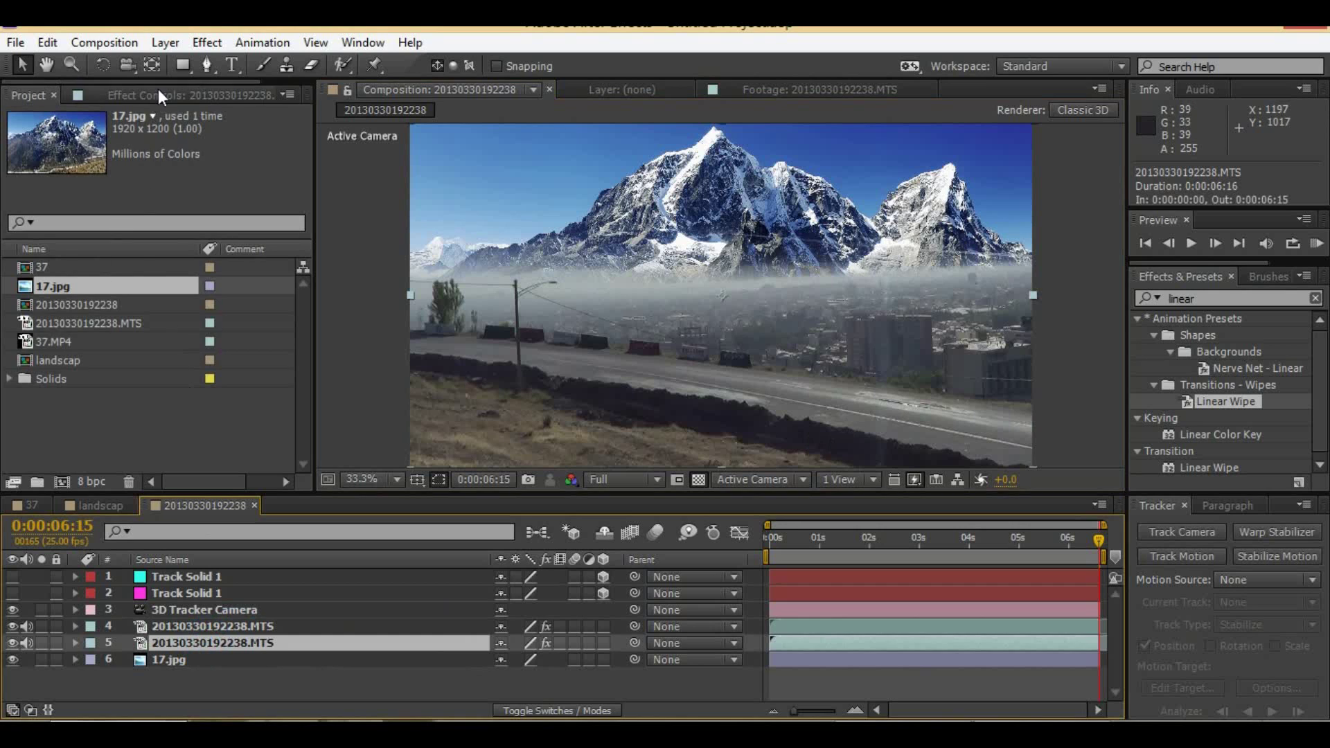
{"action": "left_click", "coordinate": [159, 91]}
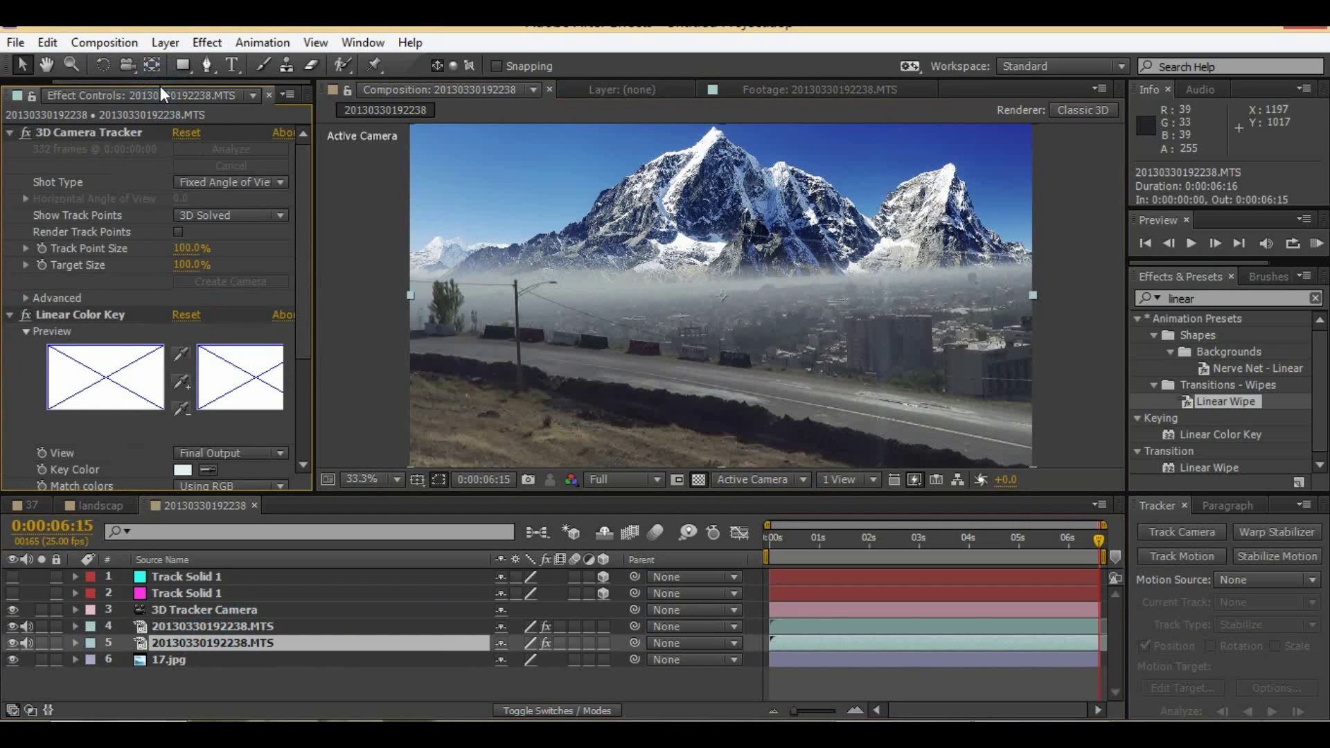
{"action": "left_click", "coordinate": [21, 316]}
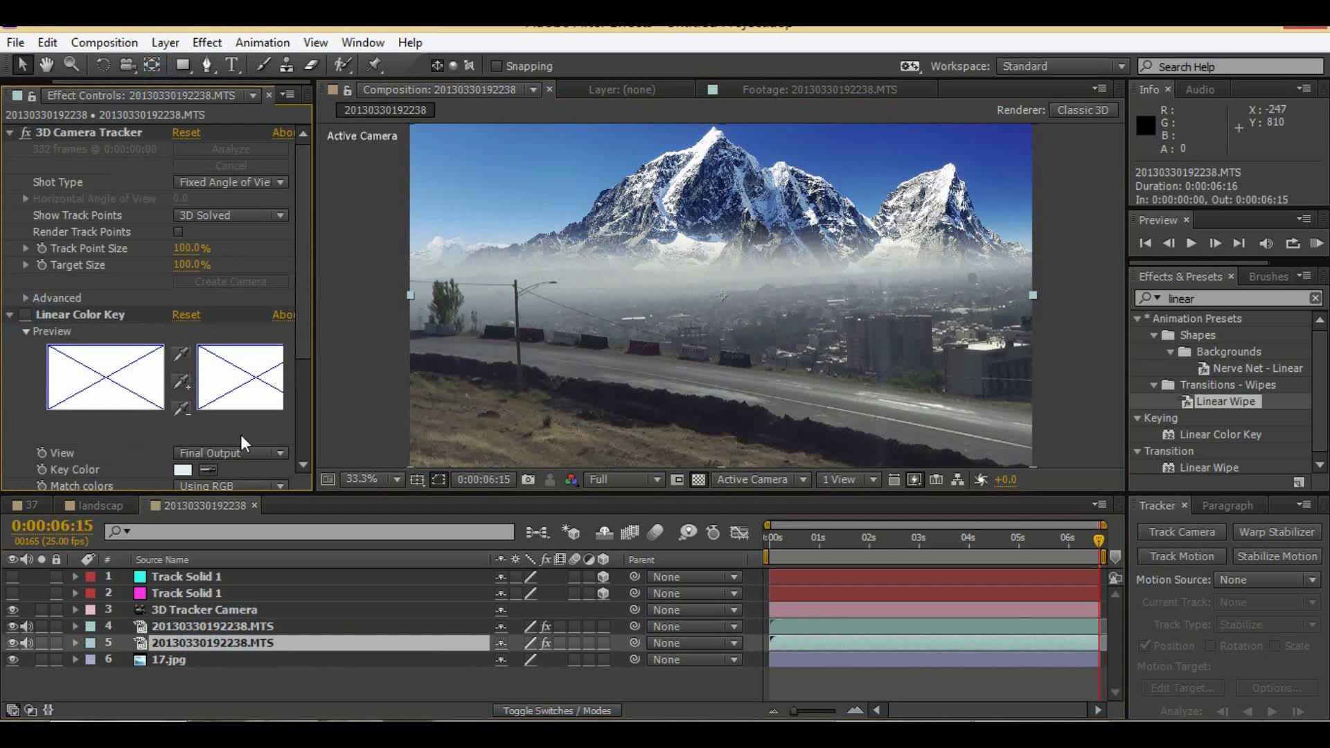
{"action": "scroll", "coordinate": [242, 435], "scroll_direction": "down", "scroll_amount": 5}
{"action": "left_click_drag", "start_coordinate": [179, 410], "coordinate": [211, 427]}
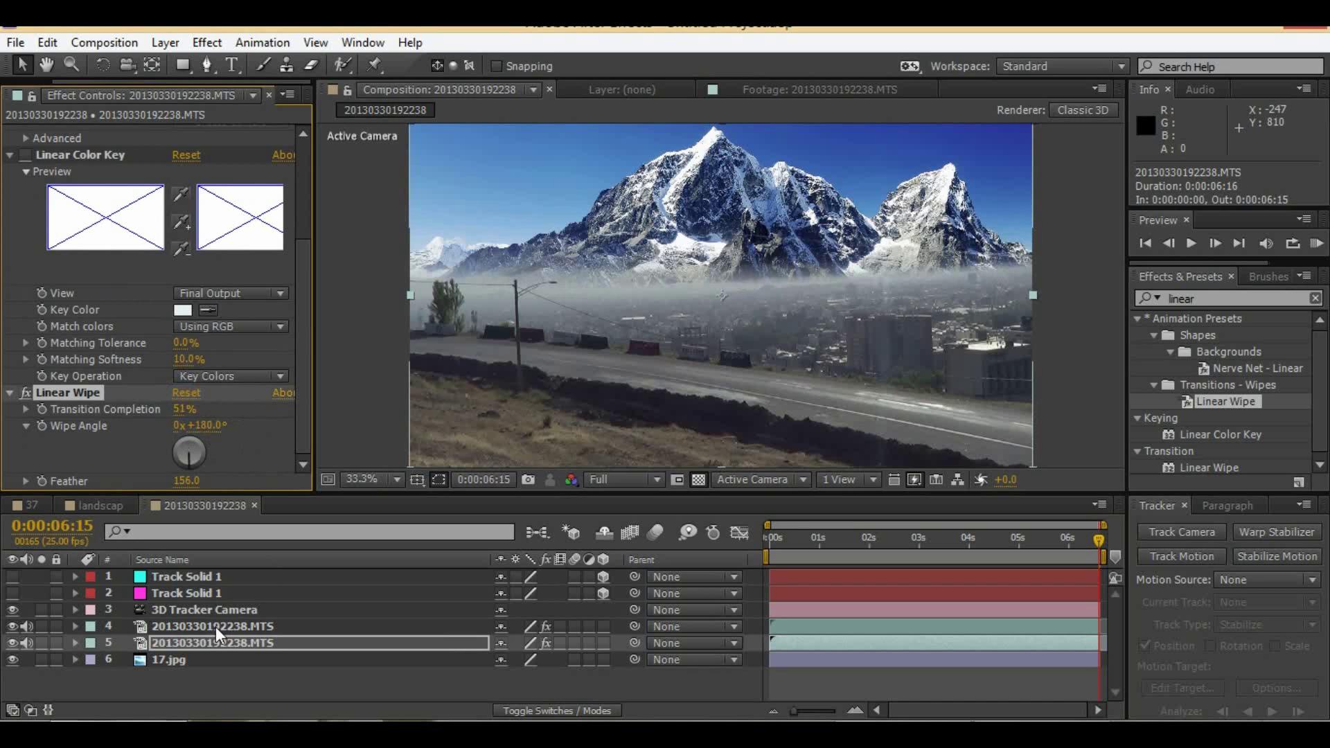
{"action": "left_click", "coordinate": [213, 660]}
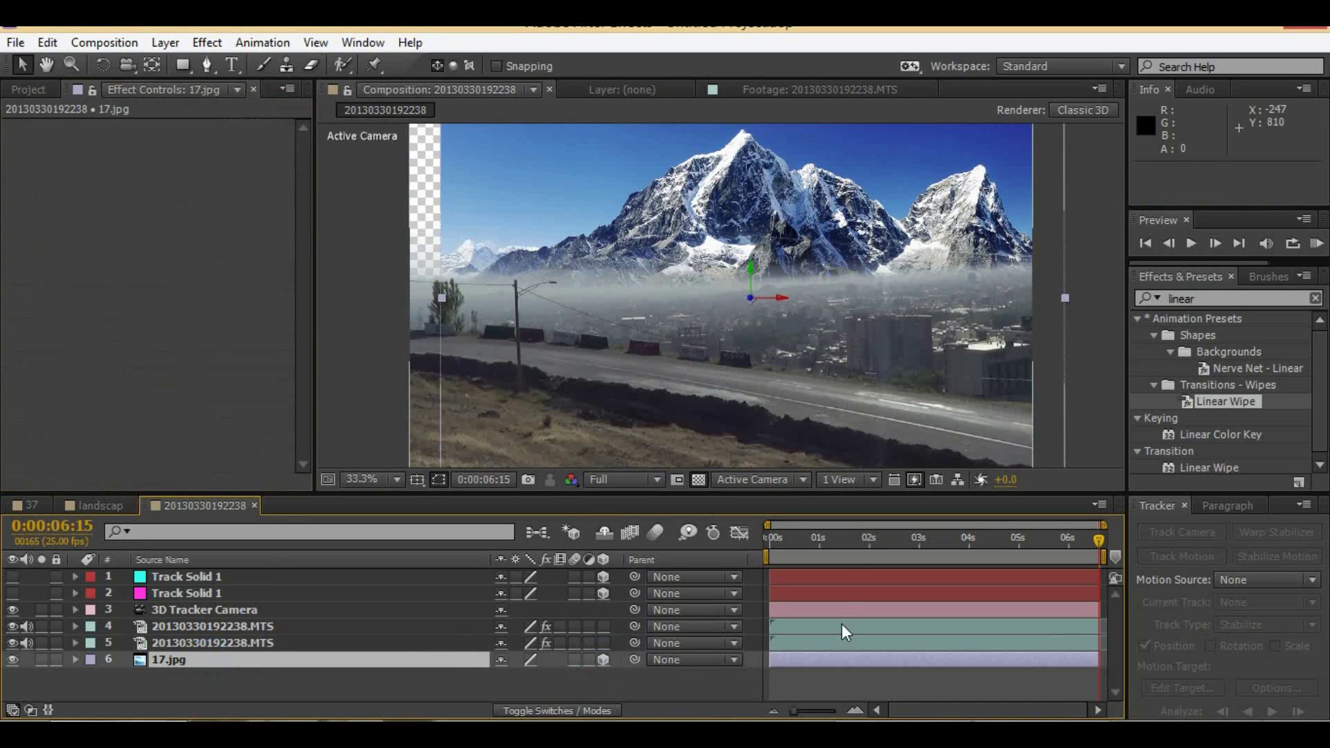
Step: Scale the 17.jpg mountain photo to 112% and move it so the peaks sit behind the horizon
{"action": "left_click_drag", "start_coordinate": [813, 555], "coordinate": [1071, 531]}
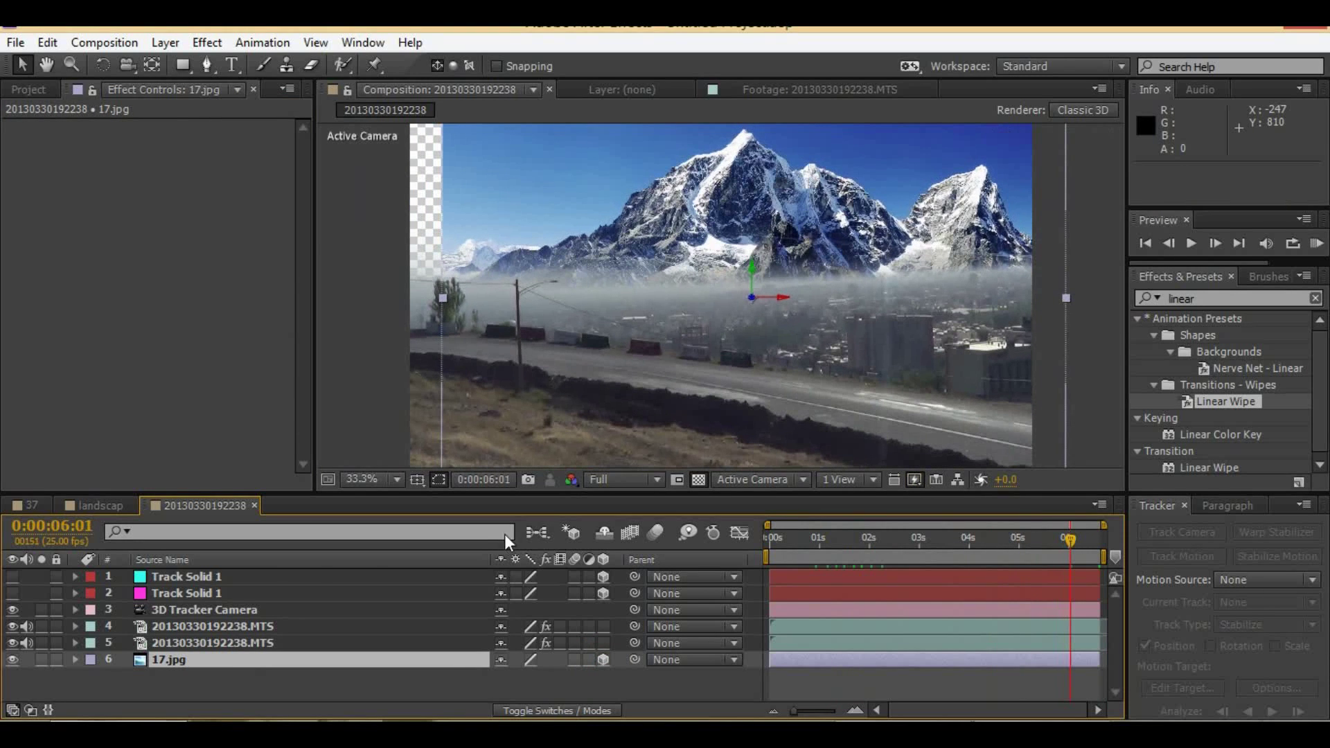
{"action": "key", "text": "s"}
{"action": "left_click_drag", "start_coordinate": [521, 676], "coordinate": [547, 676]}
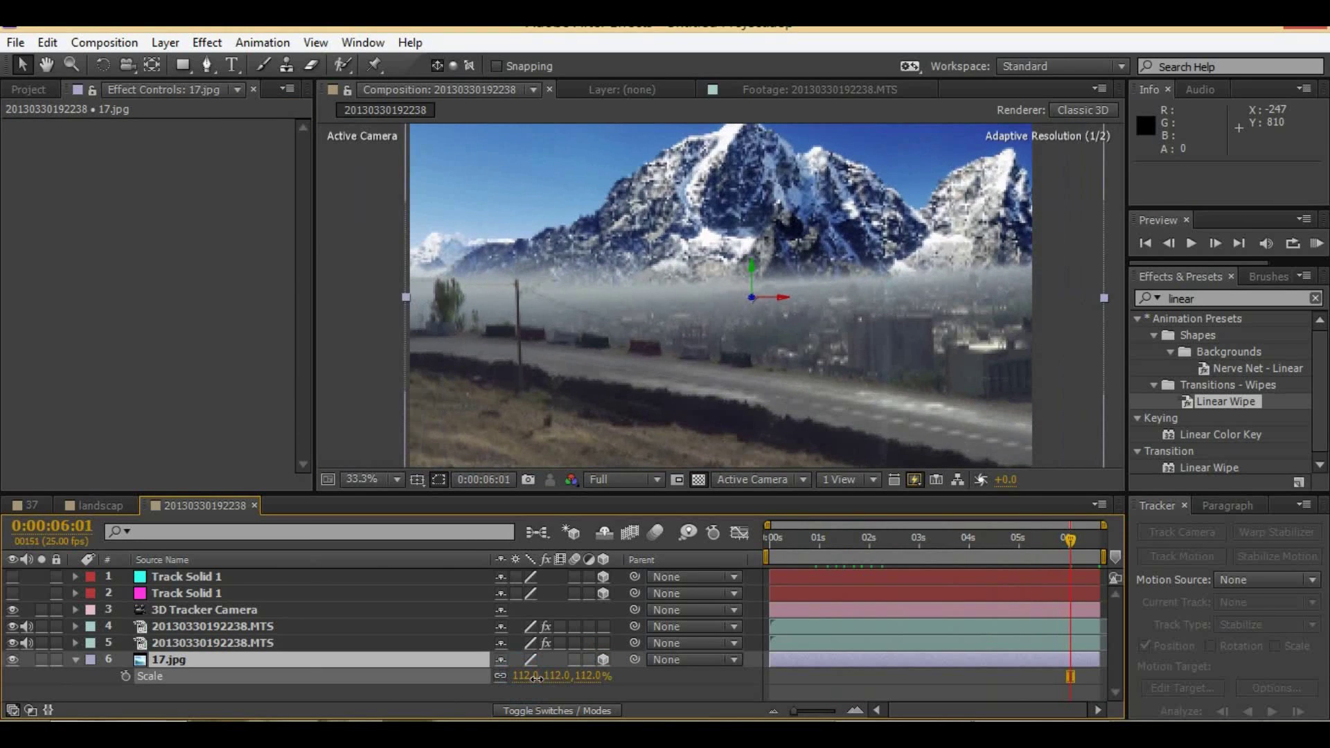
{"action": "left_click_drag", "start_coordinate": [768, 380], "coordinate": [722, 386]}
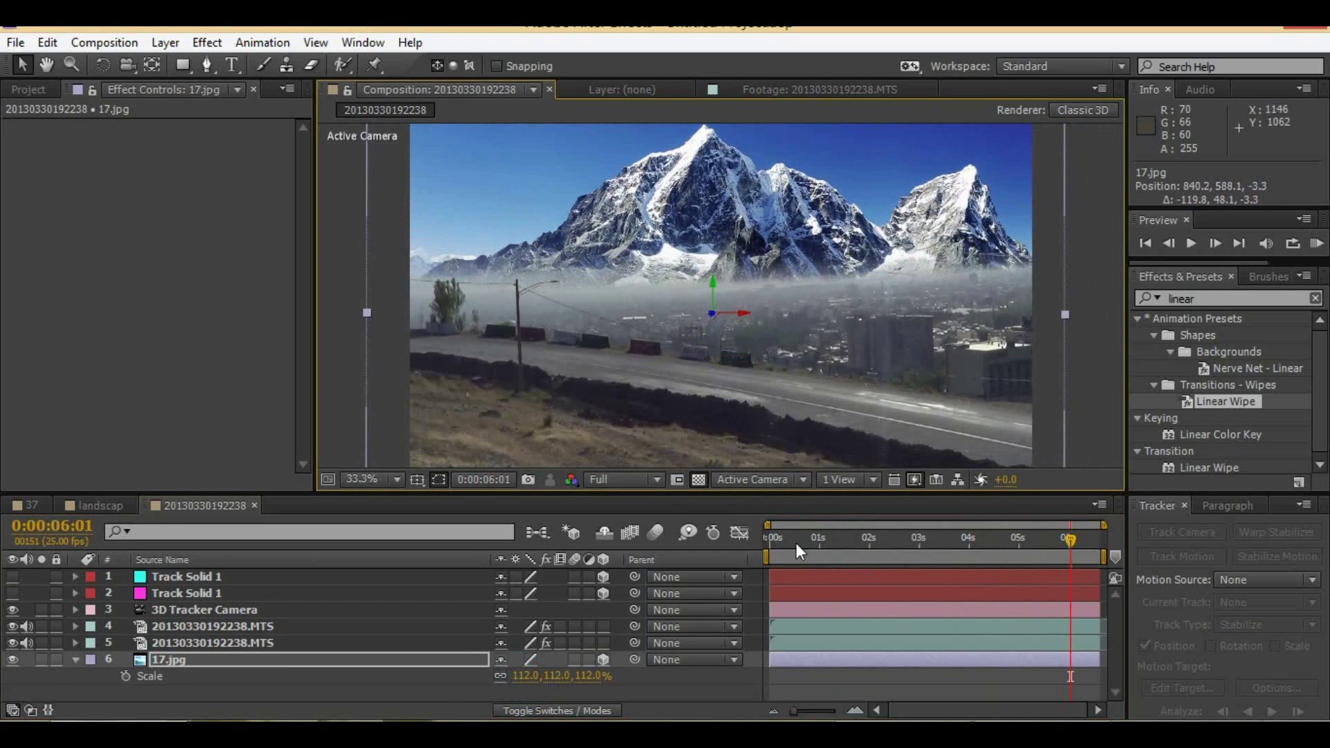
{"action": "left_click", "coordinate": [751, 692]}
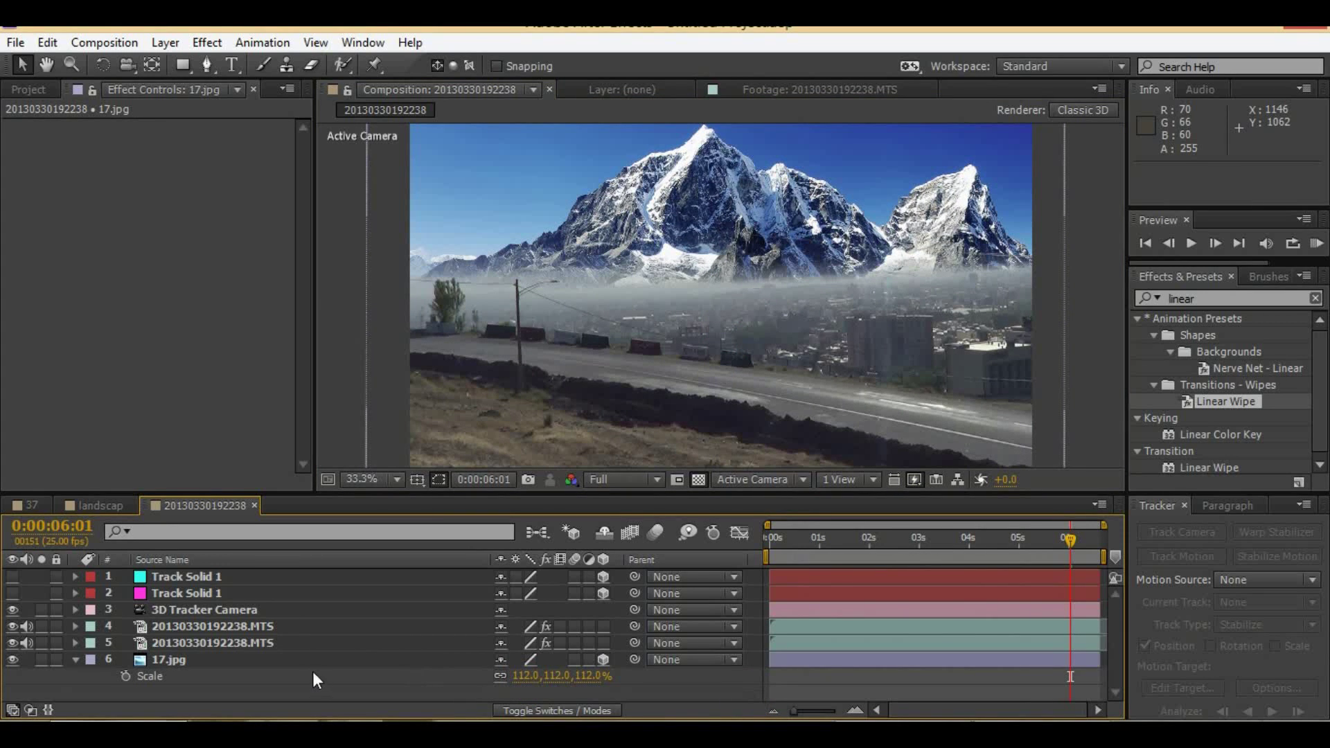
{"action": "left_click", "coordinate": [290, 658]}
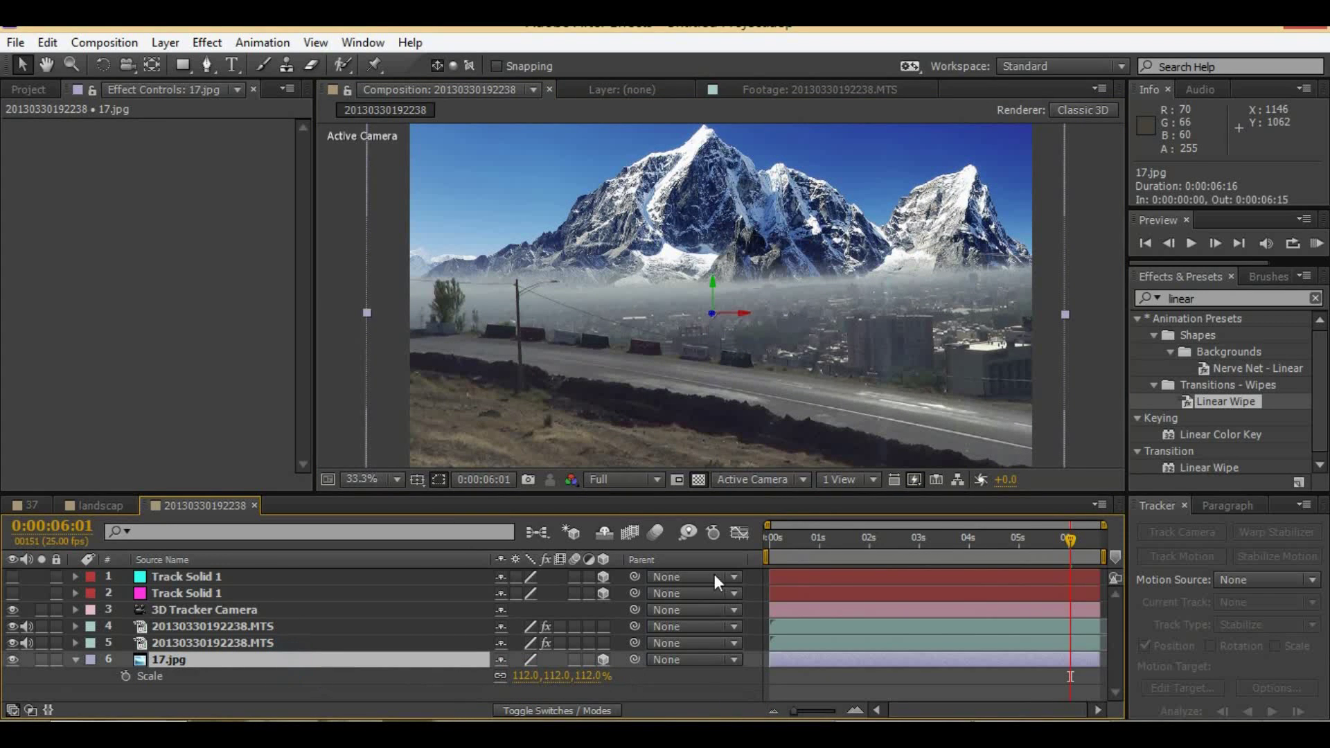
{"action": "left_click_drag", "start_coordinate": [782, 542], "coordinate": [1097, 547]}
Step: Import 50.jpg as the sky layer, enlarge it to 153% and shift it into place
{"action": "key", "text": "ctrl+i"}
{"action": "double_click", "coordinate": [535, 338]}
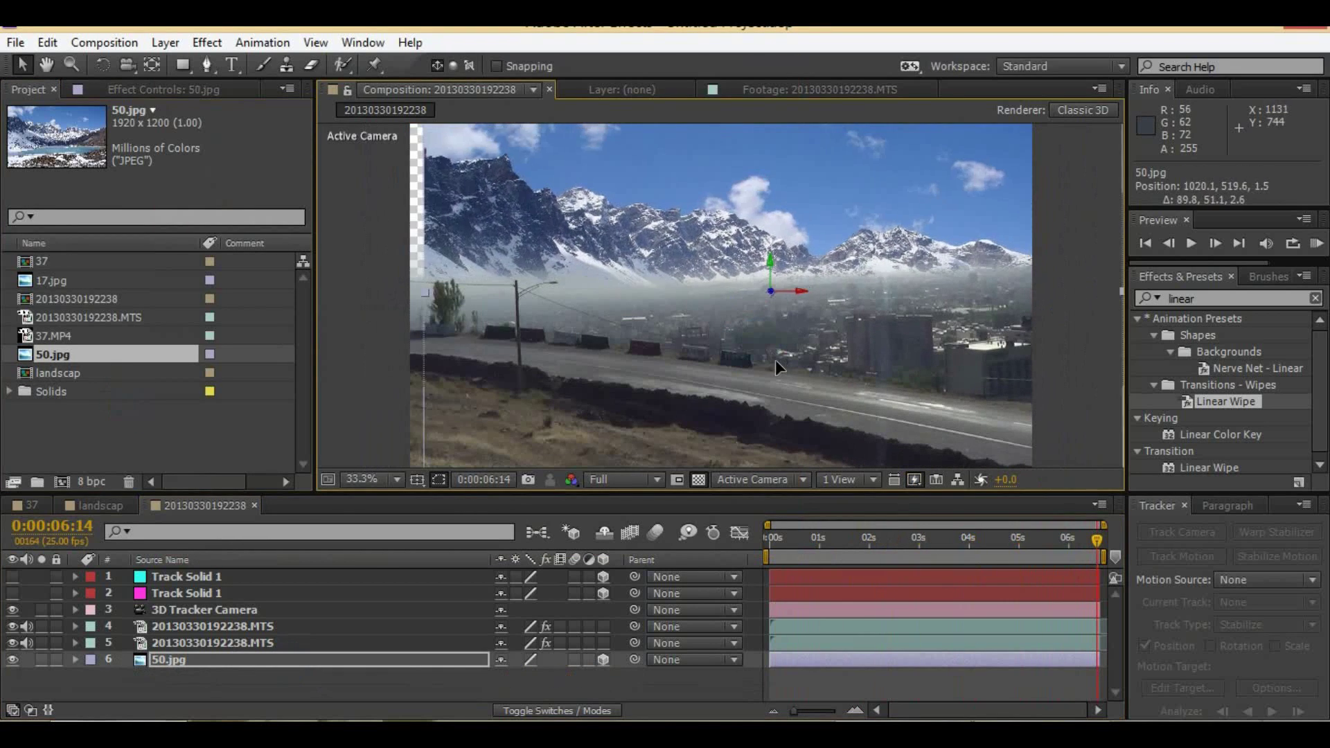
{"action": "left_click_drag", "start_coordinate": [794, 544], "coordinate": [770, 543]}
{"action": "left_click", "coordinate": [223, 659]}
{"action": "key", "text": "s"}
{"action": "left_click_drag", "start_coordinate": [526, 675], "coordinate": [561, 675]}
{"action": "left_click_drag", "start_coordinate": [641, 321], "coordinate": [642, 336]}
{"action": "left_click", "coordinate": [797, 540]}
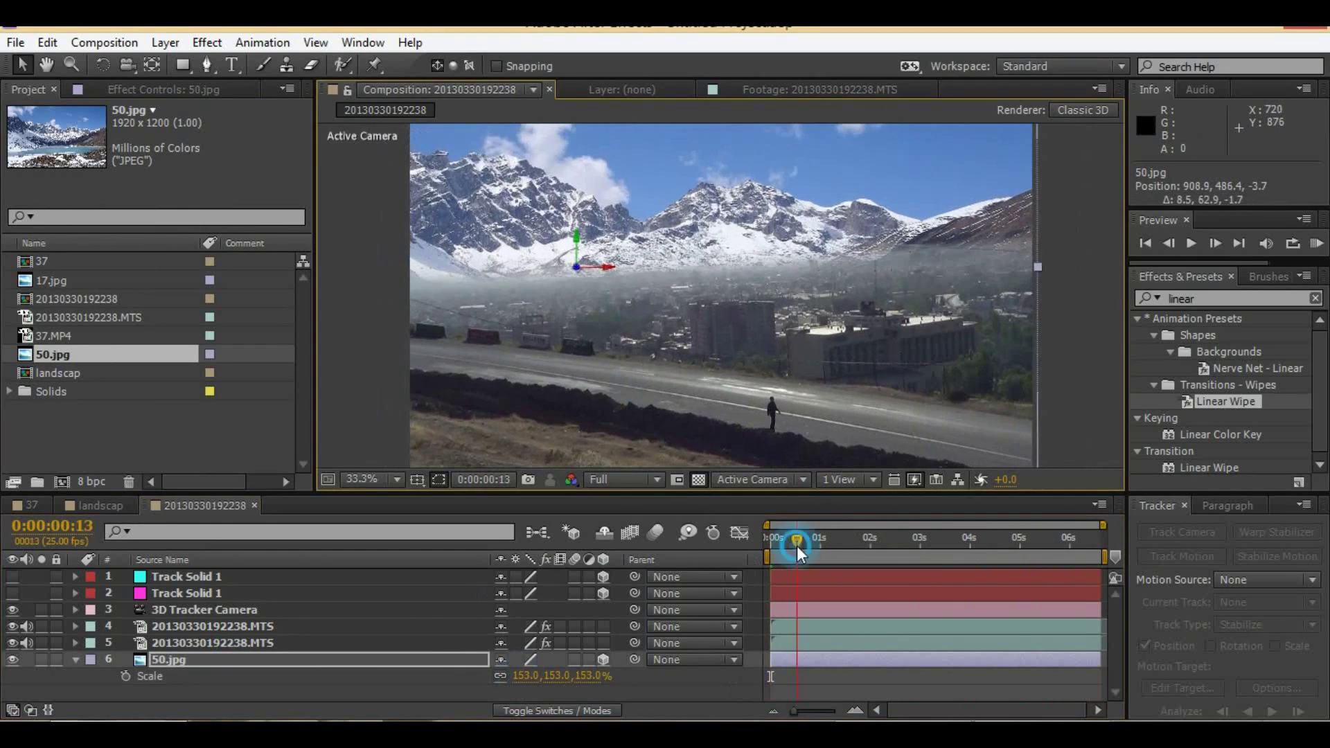
Step: Replace the sky layer with the 13.jpg sunset image and lower it in the frame
{"action": "left_click_drag", "start_coordinate": [796, 546], "coordinate": [1097, 541]}
{"action": "left_click_drag", "start_coordinate": [53, 280], "coordinate": [196, 666]}
{"action": "left_click_drag", "start_coordinate": [814, 315], "coordinate": [805, 376]}
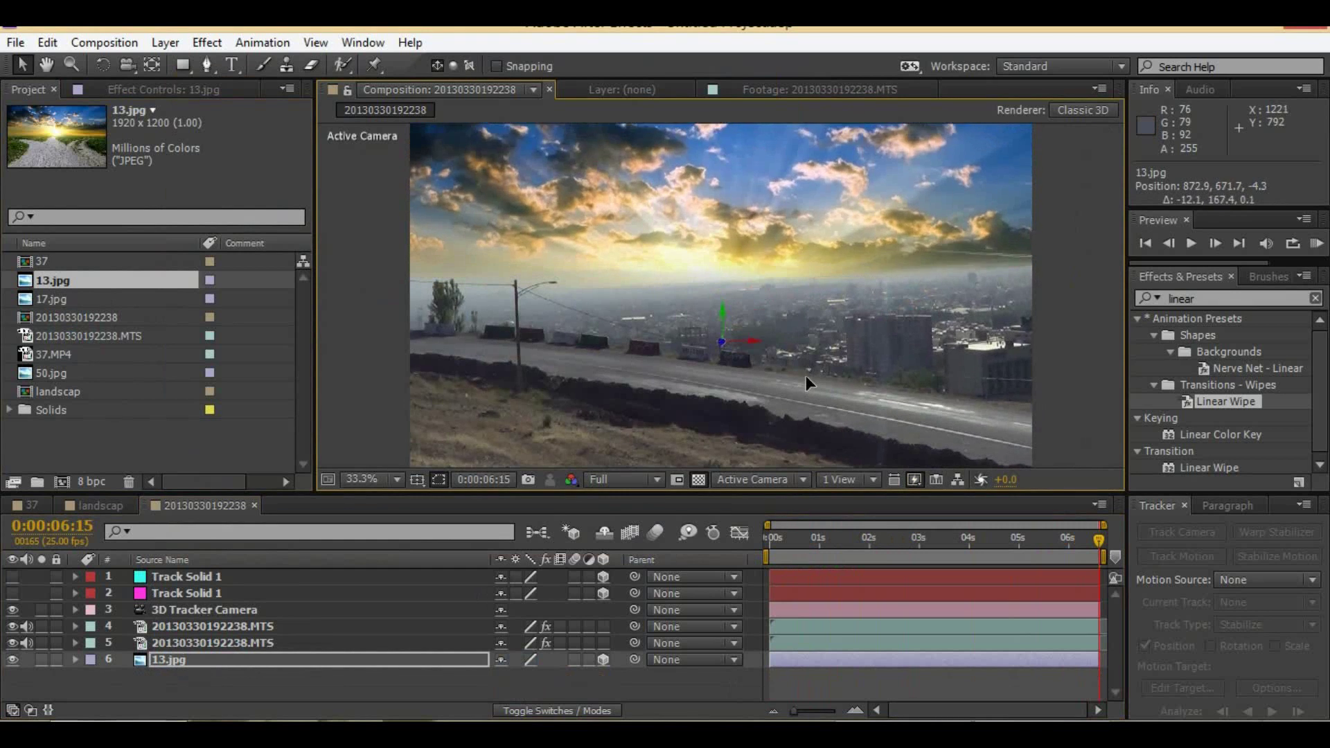
{"action": "left_click_drag", "start_coordinate": [796, 543], "coordinate": [1093, 540]}
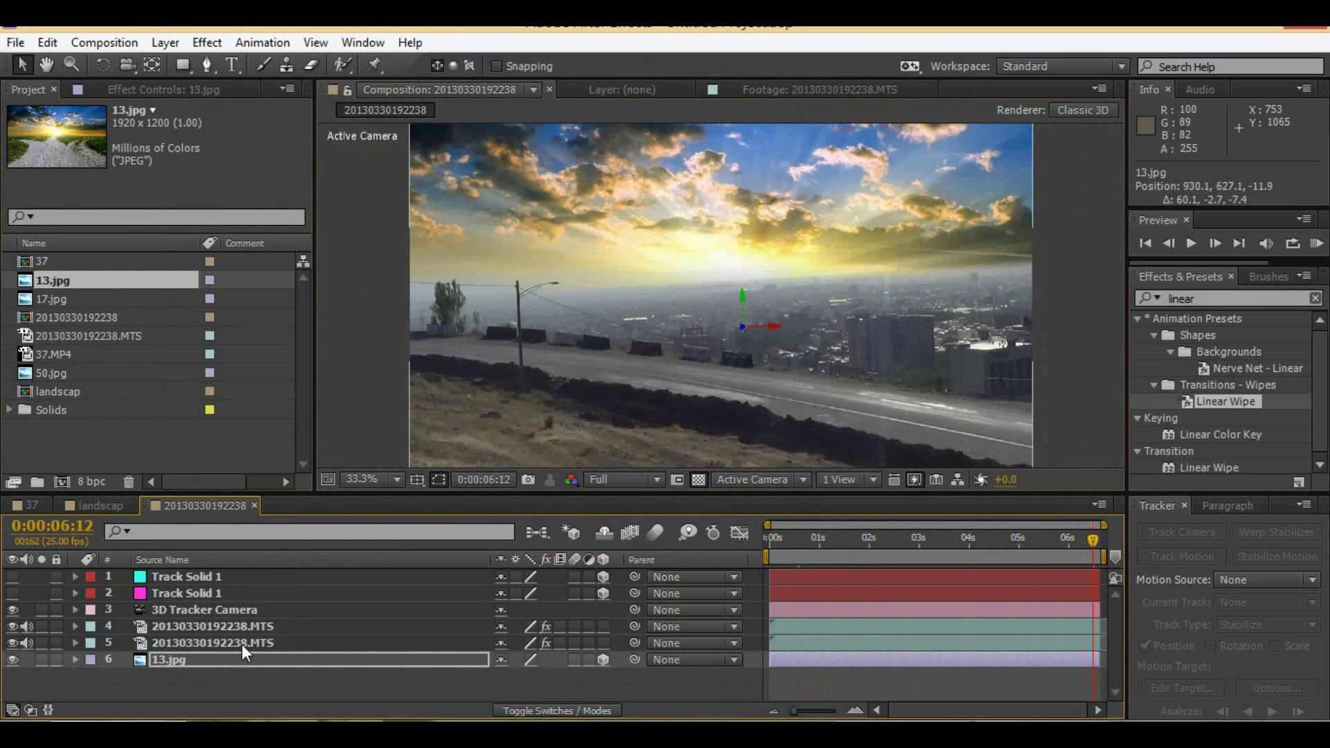
Step: Raise the Linear Wipe transition completion on road footage layer 4 to 62%
{"action": "left_click", "coordinate": [208, 627]}
{"action": "scroll", "coordinate": [148, 370], "scroll_direction": "down", "scroll_amount": 3}
{"action": "scroll", "coordinate": [194, 416], "scroll_direction": "down", "scroll_amount": 3}
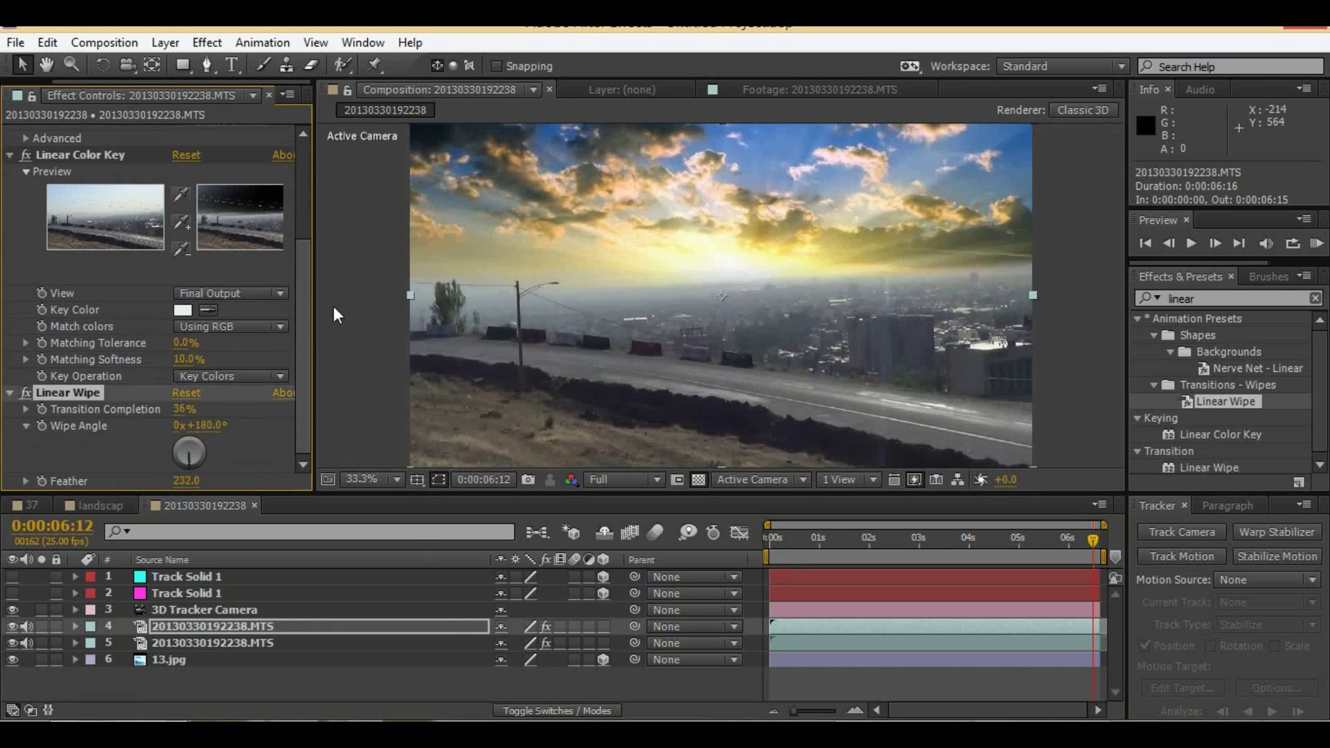
{"action": "left_click_drag", "start_coordinate": [817, 554], "coordinate": [1081, 559]}
{"action": "left_click", "coordinate": [202, 642]}
{"action": "left_click", "coordinate": [202, 626], "text": "shift"}
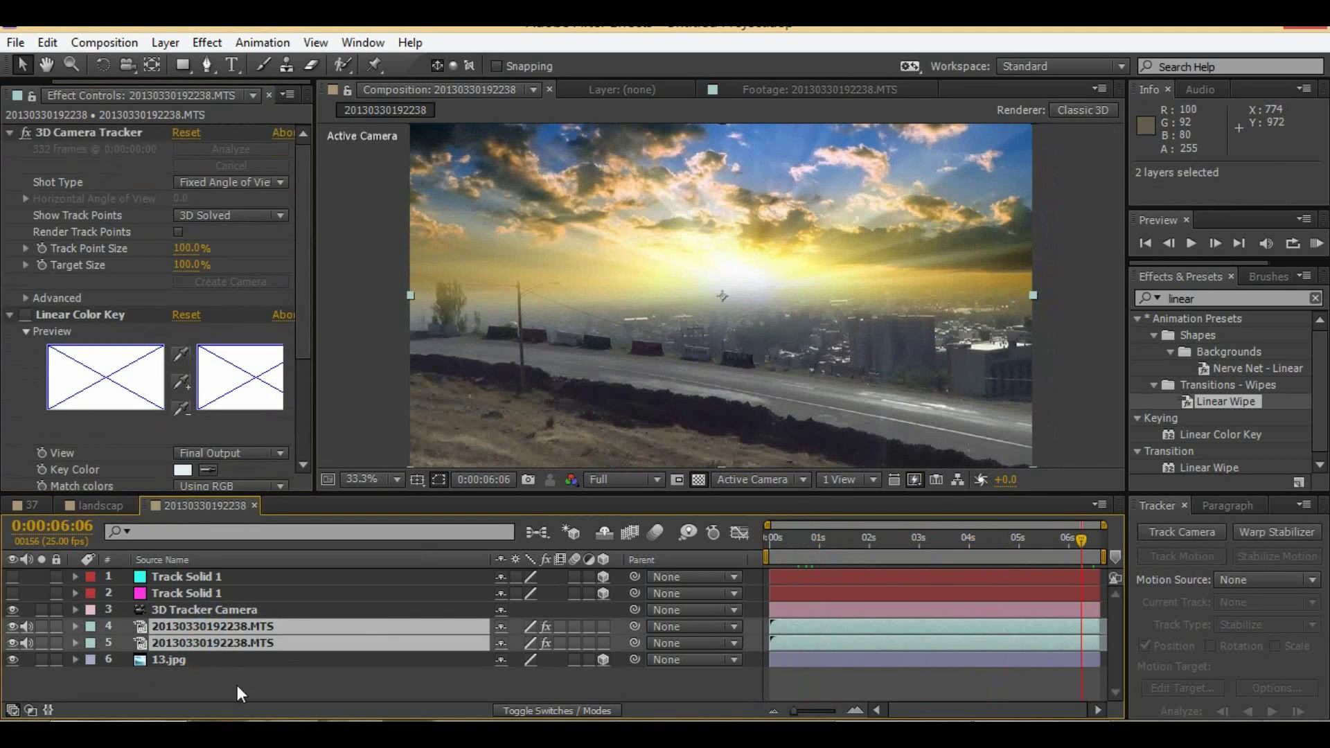
{"action": "left_click", "coordinate": [237, 692]}
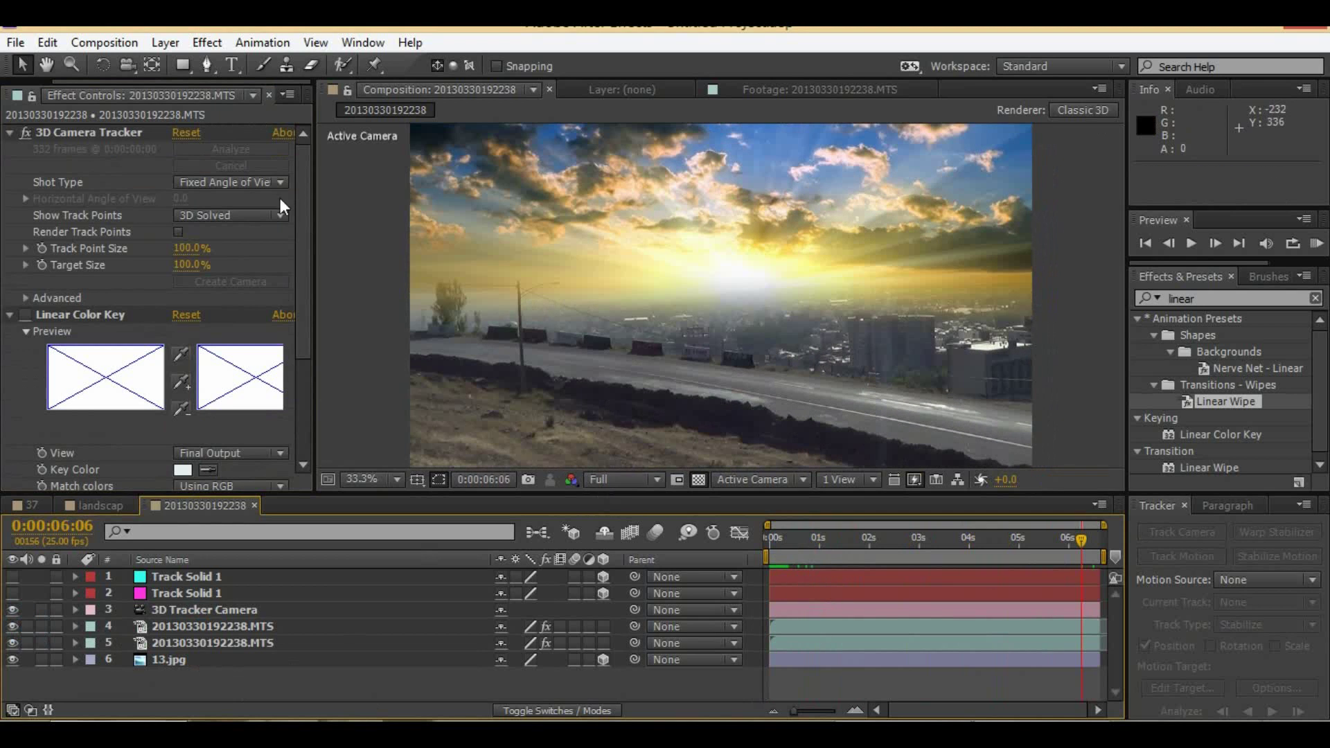
Step: Duplicate the 13.jpg sunset sky layer and import 39.jpg
{"action": "left_click", "coordinate": [156, 662]}
{"action": "key", "text": "ctrl+d"}
{"action": "double_click", "coordinate": [79, 447]}
{"action": "scroll", "coordinate": [566, 326], "scroll_direction": "down", "scroll_amount": 5}
{"action": "double_click", "coordinate": [581, 251]}
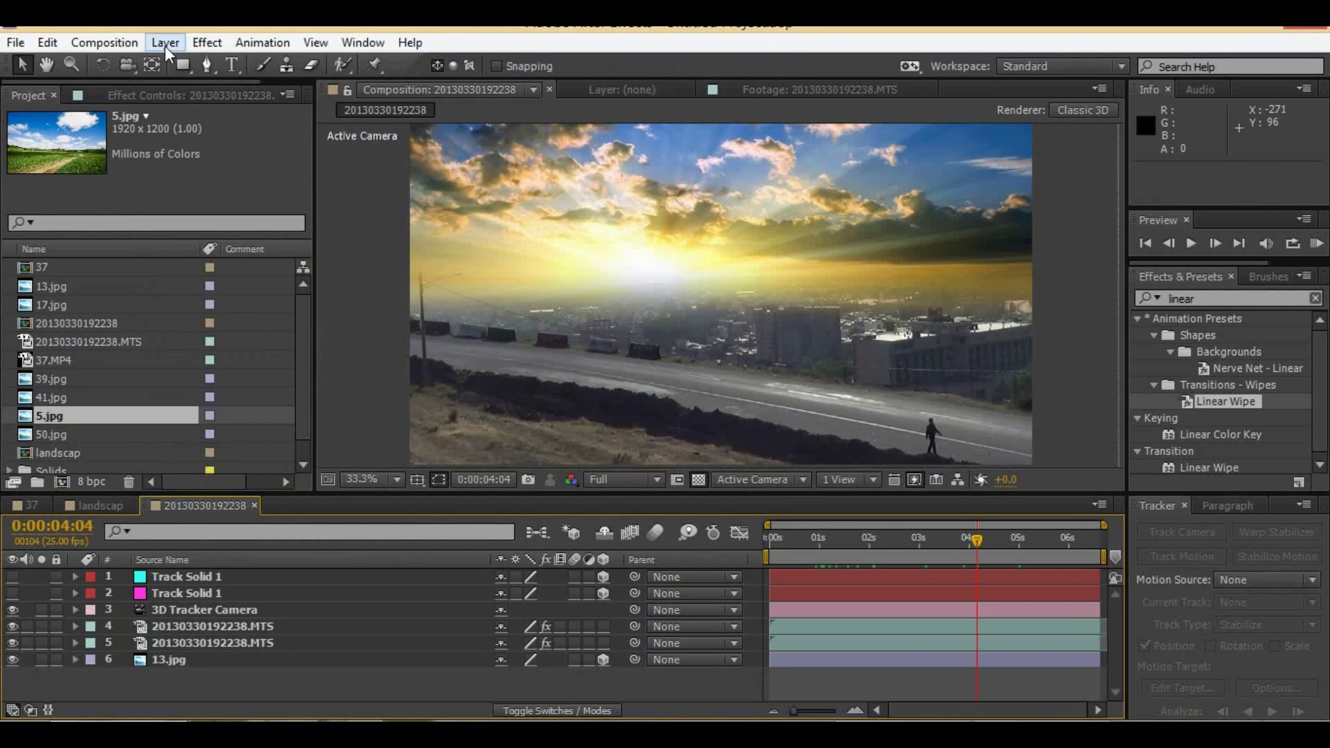
Step: Create a new black solid layer
{"action": "left_click", "coordinate": [165, 42]}
{"action": "mouse_move", "coordinate": [201, 39]}
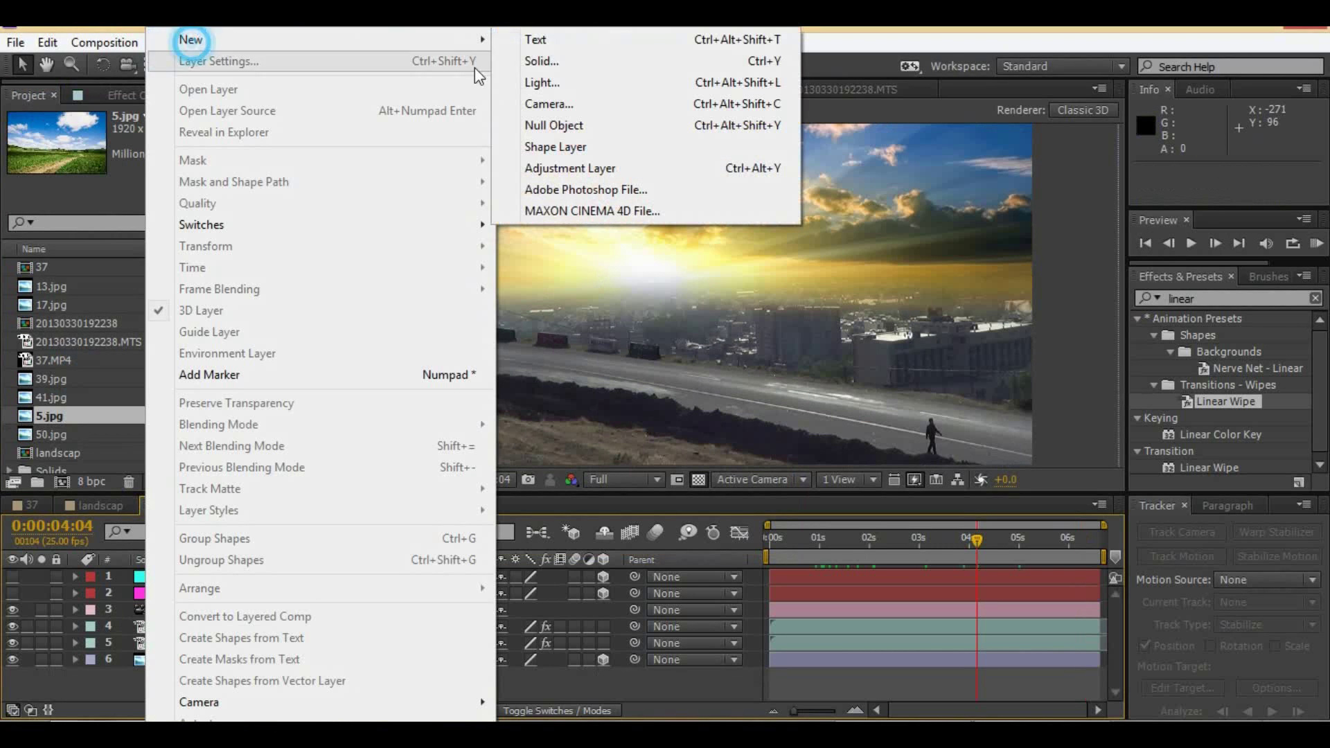
{"action": "left_click", "coordinate": [555, 61]}
{"action": "left_click", "coordinate": [1063, 573]}
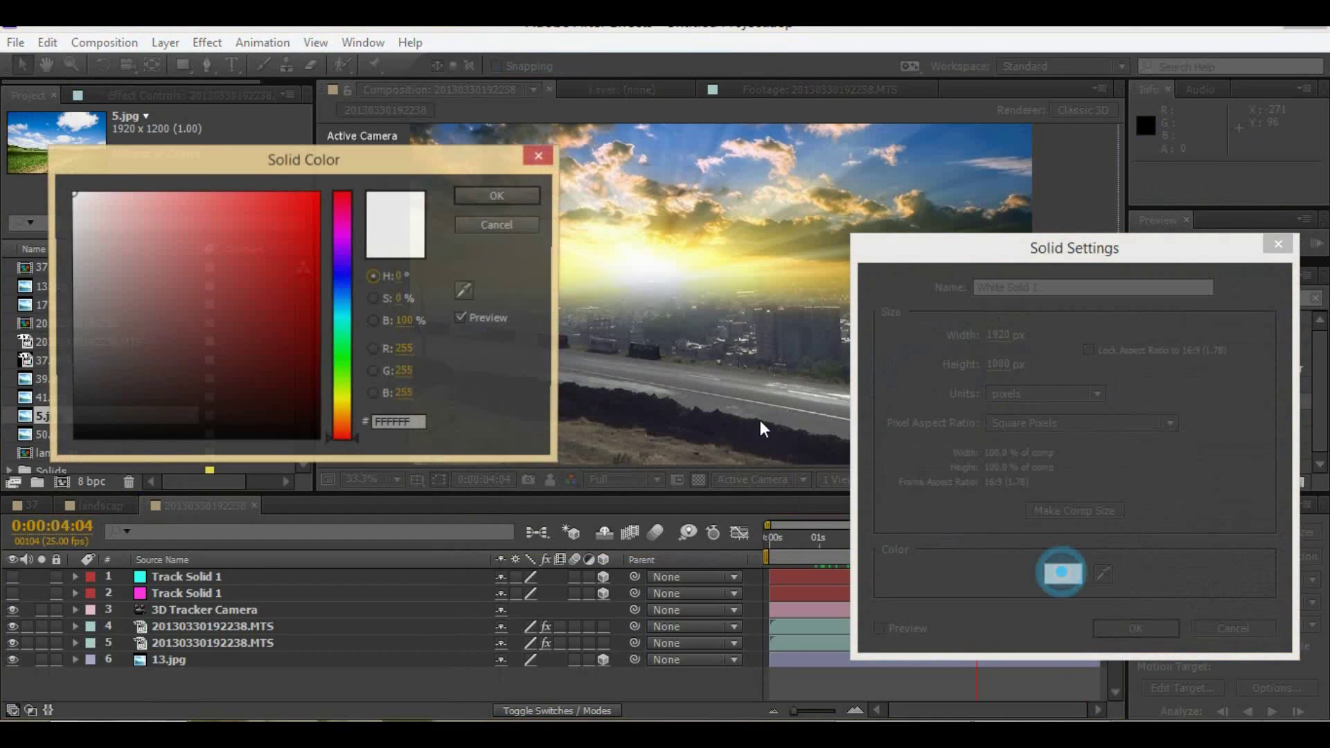
{"action": "key", "text": "Return"}
{"action": "key", "text": "Return"}
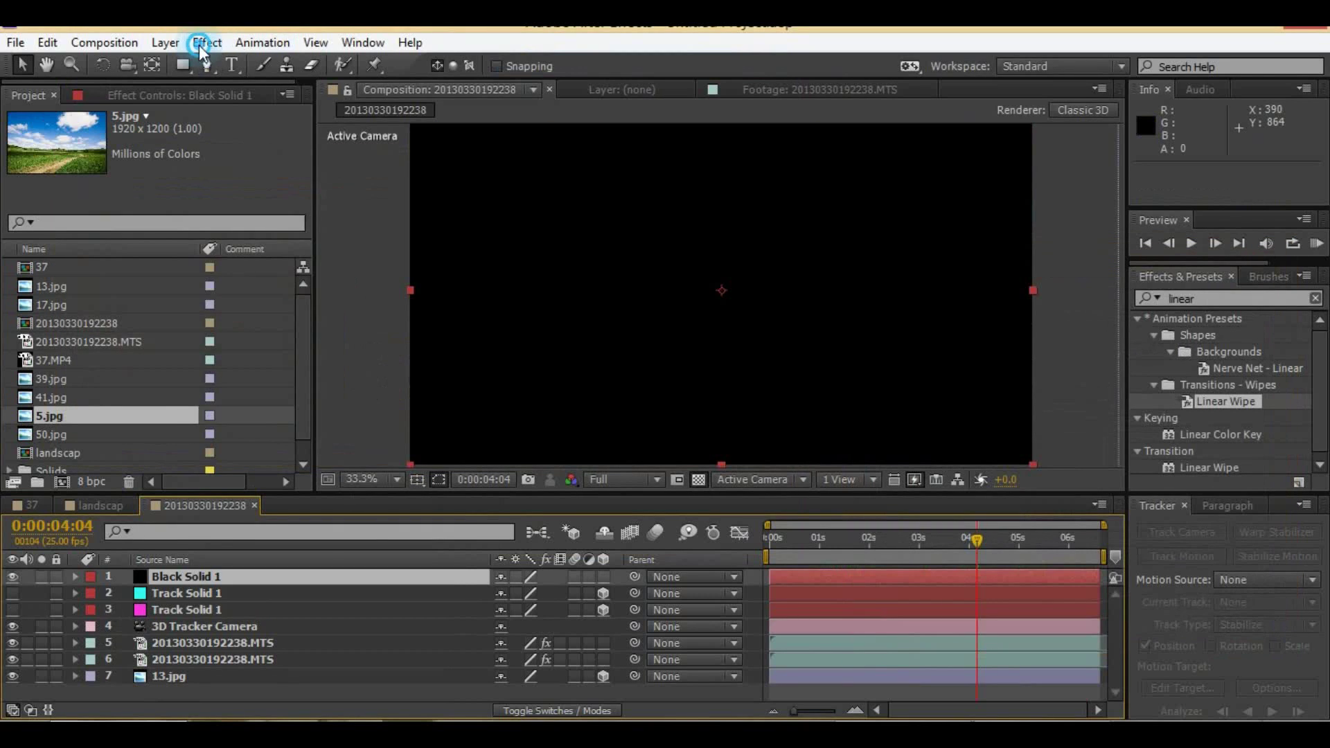
Step: Apply Optical Flares to the solid and load the Beached preset from the Light folder
{"action": "left_click", "coordinate": [200, 46]}
{"action": "mouse_move", "coordinate": [308, 651]}
{"action": "left_click", "coordinate": [533, 671]}
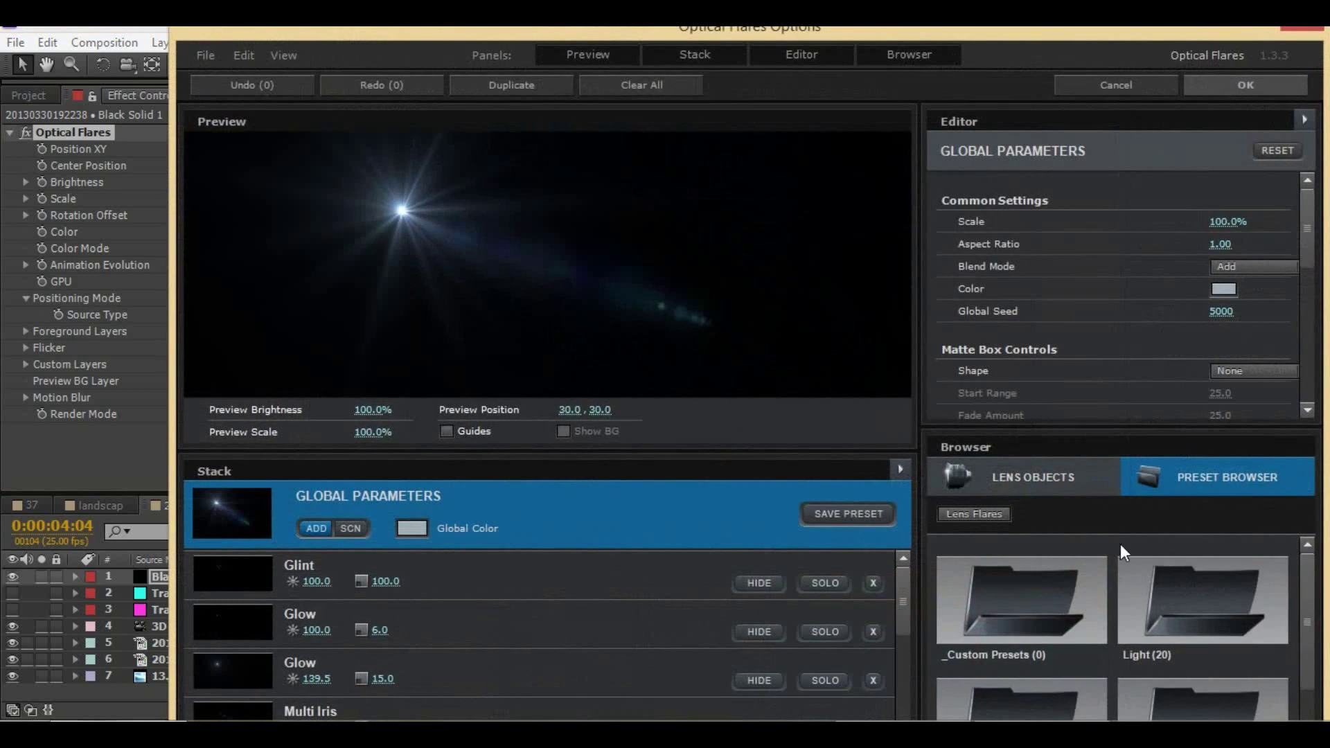
{"action": "left_click", "coordinate": [1239, 599]}
{"action": "left_click", "coordinate": [1265, 604]}
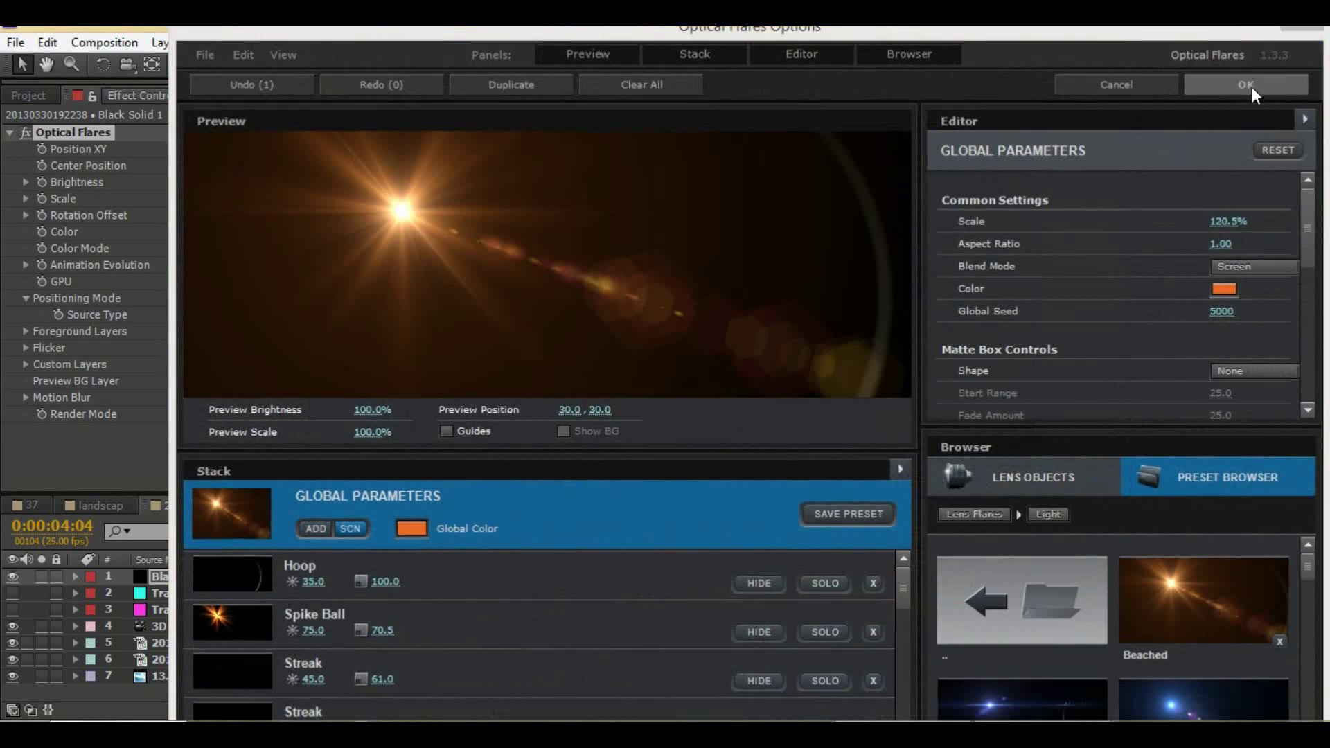
{"action": "left_click", "coordinate": [1245, 84]}
{"action": "left_click", "coordinate": [214, 414]}
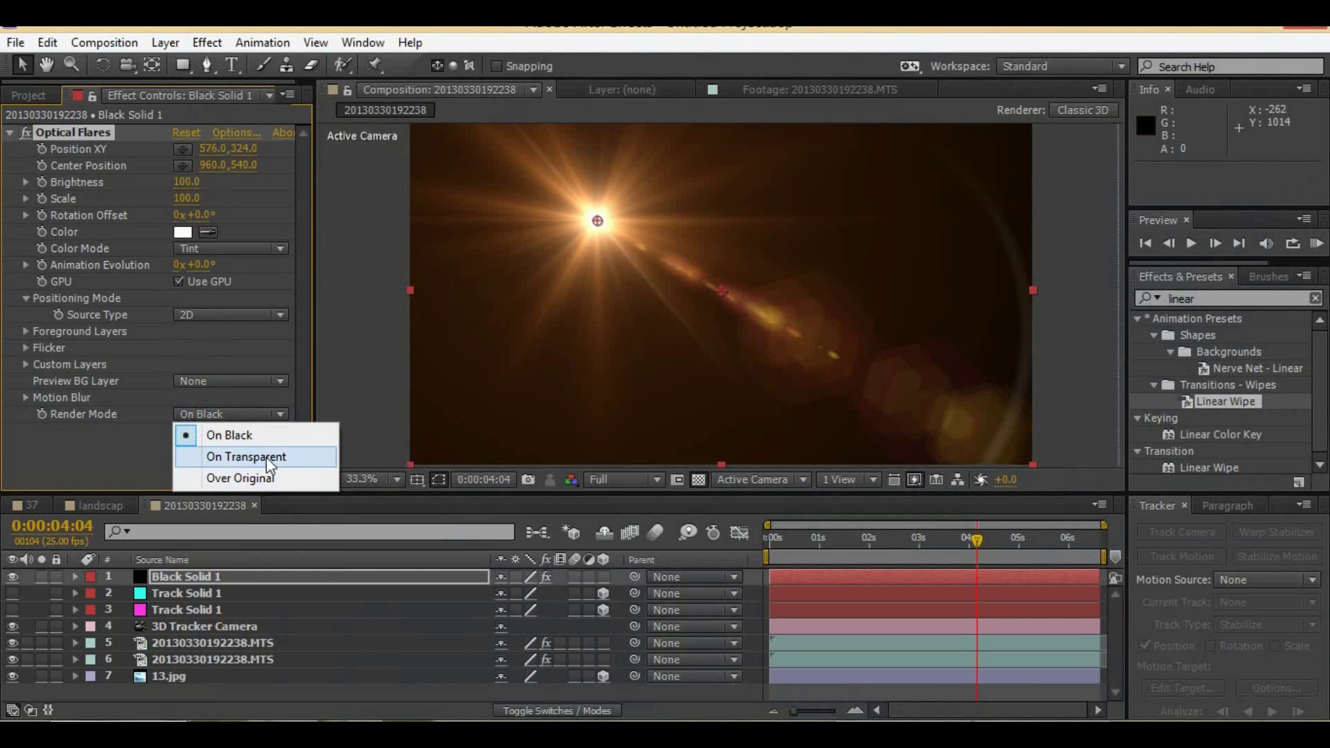
Step: Render the flare On Transparent, blend its layer in Add mode, and make it a 3D source
{"action": "left_click", "coordinate": [266, 457]}
{"action": "left_click", "coordinate": [544, 712]}
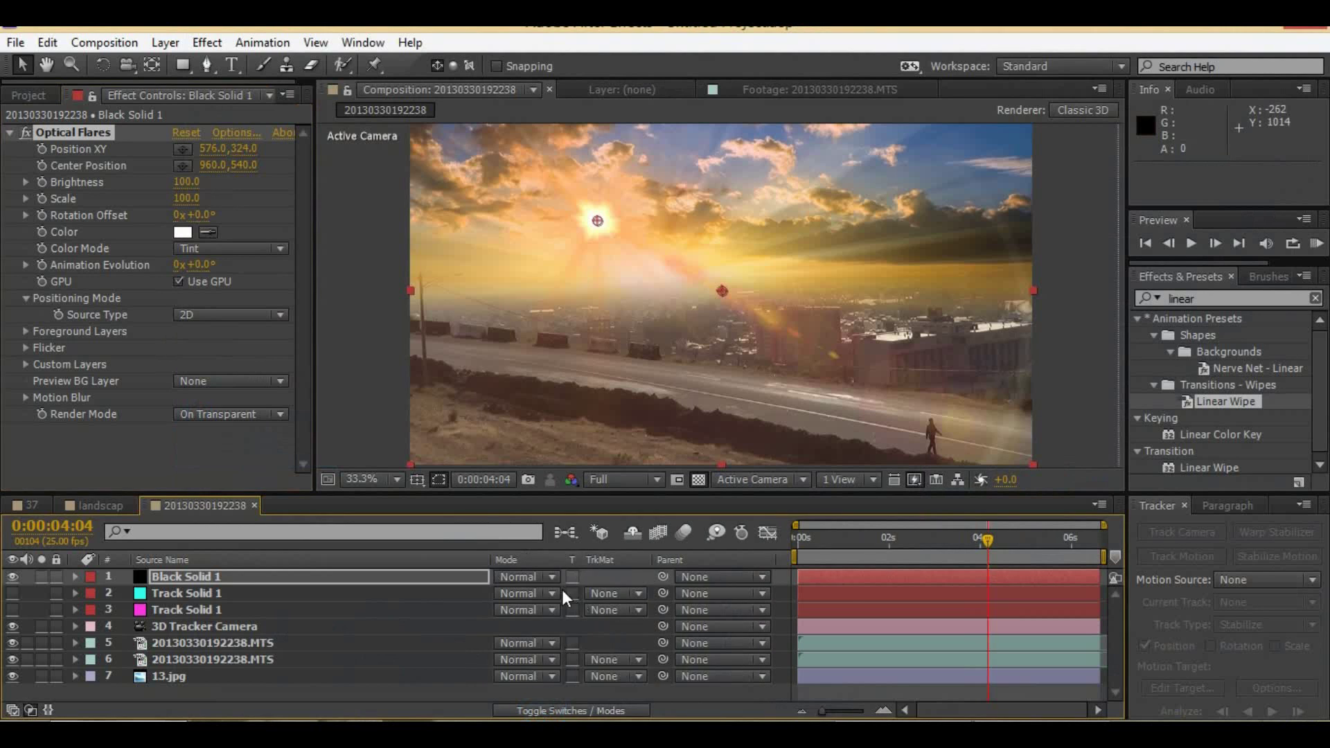
{"action": "left_click", "coordinate": [547, 577]}
{"action": "left_click", "coordinate": [593, 294]}
{"action": "left_click", "coordinate": [222, 314]}
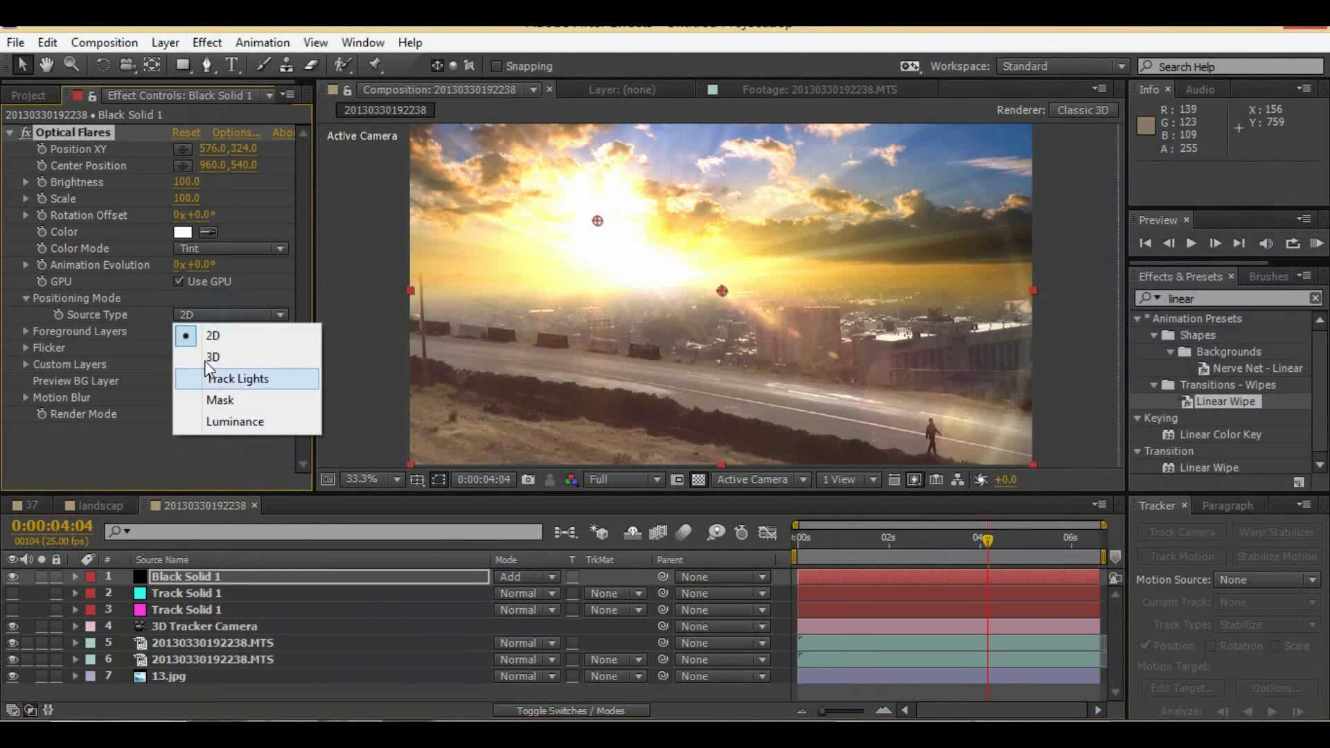
{"action": "left_click", "coordinate": [208, 350]}
Step: Solo the flare layer, hide the transparency checkerboard, and keep the source type at 3D
{"action": "left_click_drag", "start_coordinate": [818, 542], "coordinate": [1098, 568]}
{"action": "scroll", "coordinate": [214, 577], "scroll_direction": "up", "scroll_amount": 5}
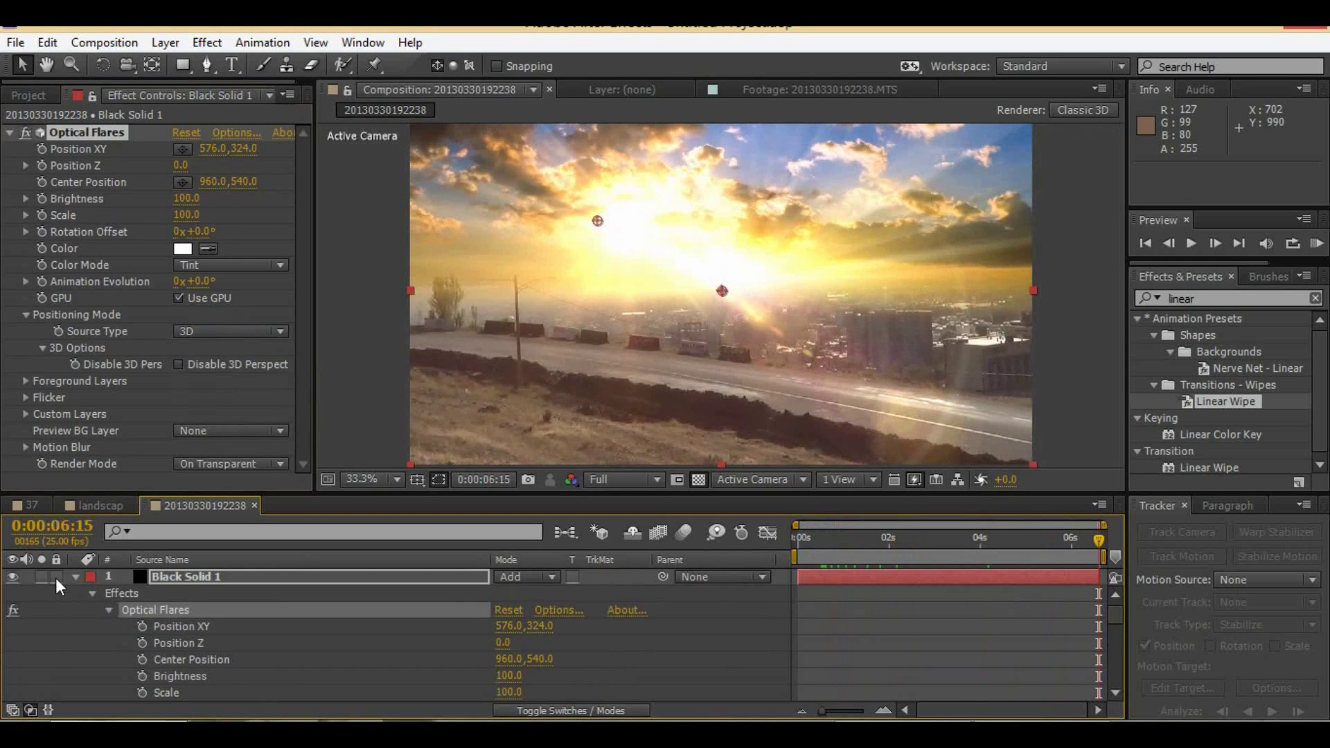
{"action": "left_click", "coordinate": [40, 577]}
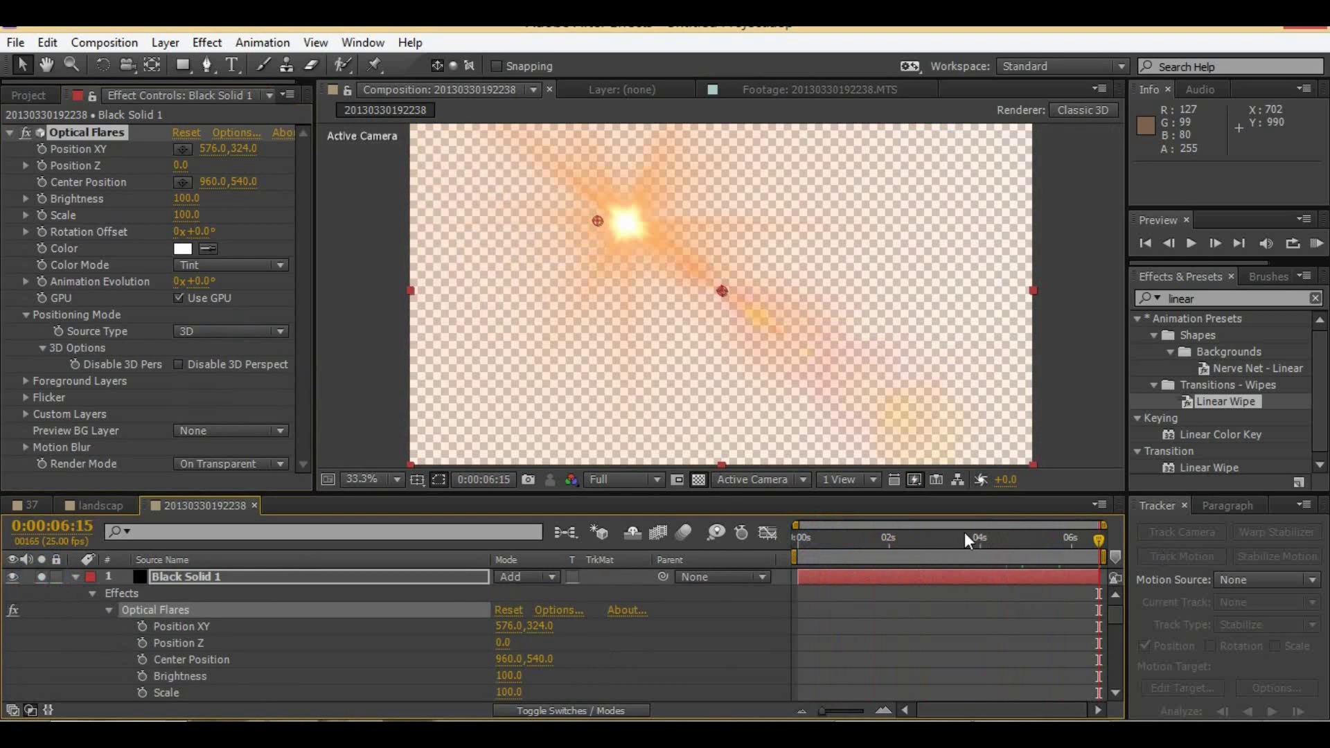
{"action": "left_click", "coordinate": [700, 479]}
{"action": "left_click_drag", "start_coordinate": [828, 543], "coordinate": [1064, 543]}
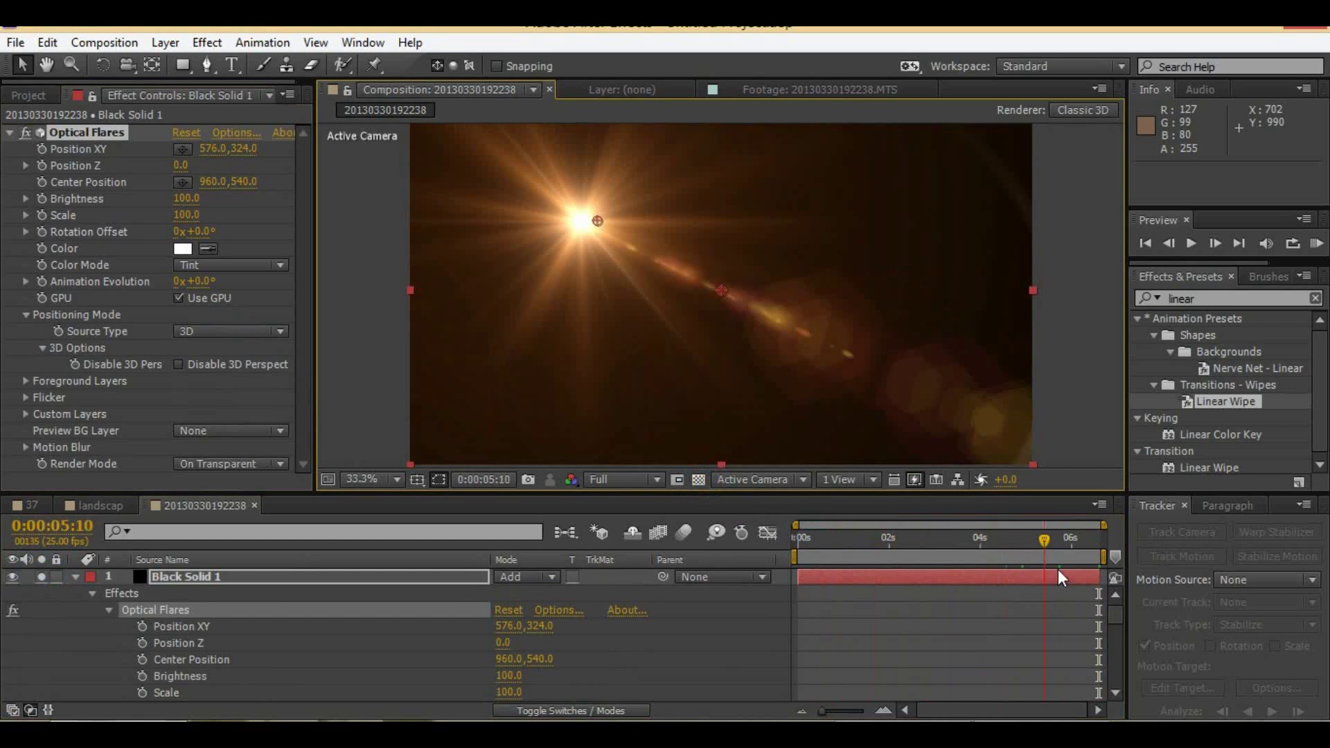
{"action": "left_click", "coordinate": [207, 330]}
{"action": "left_click", "coordinate": [244, 375]}
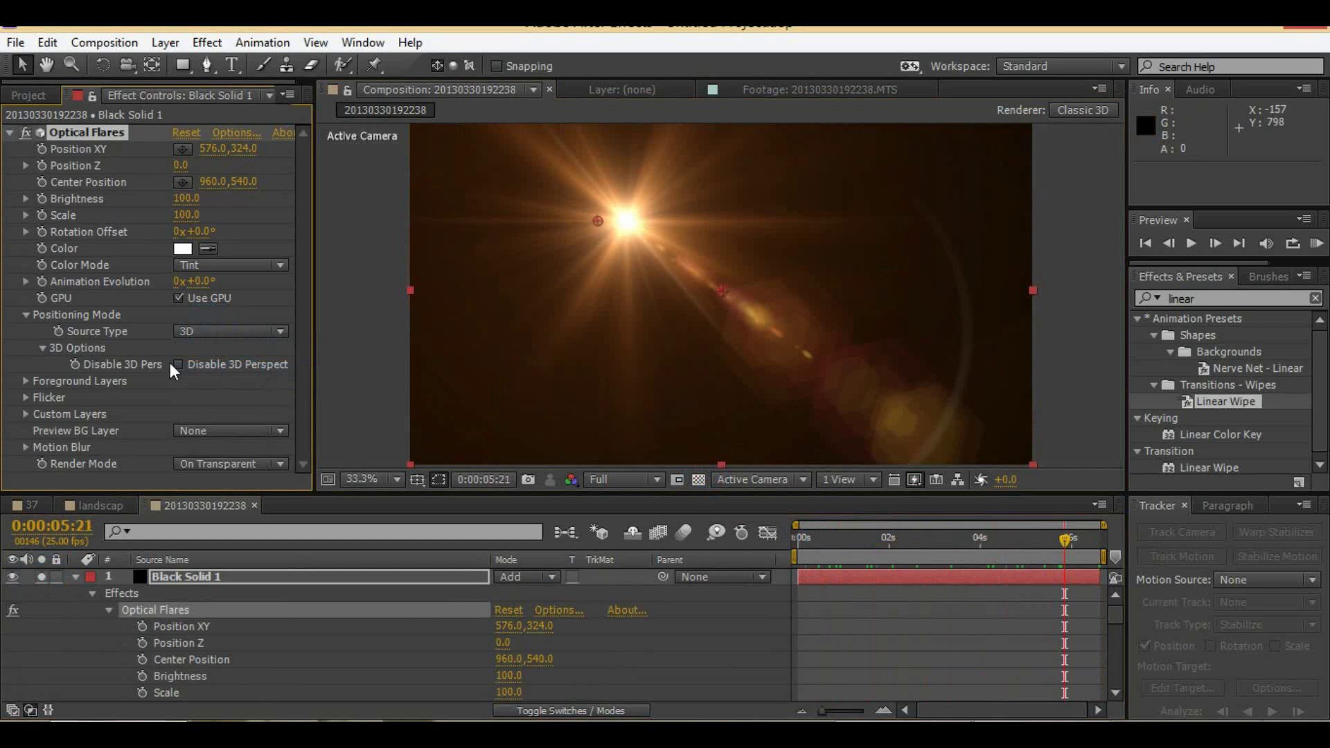
Step: Keyframe flare Brightness 80 and Position Z 4750, unsolo it, and preview the comp
{"action": "key", "text": "space"}
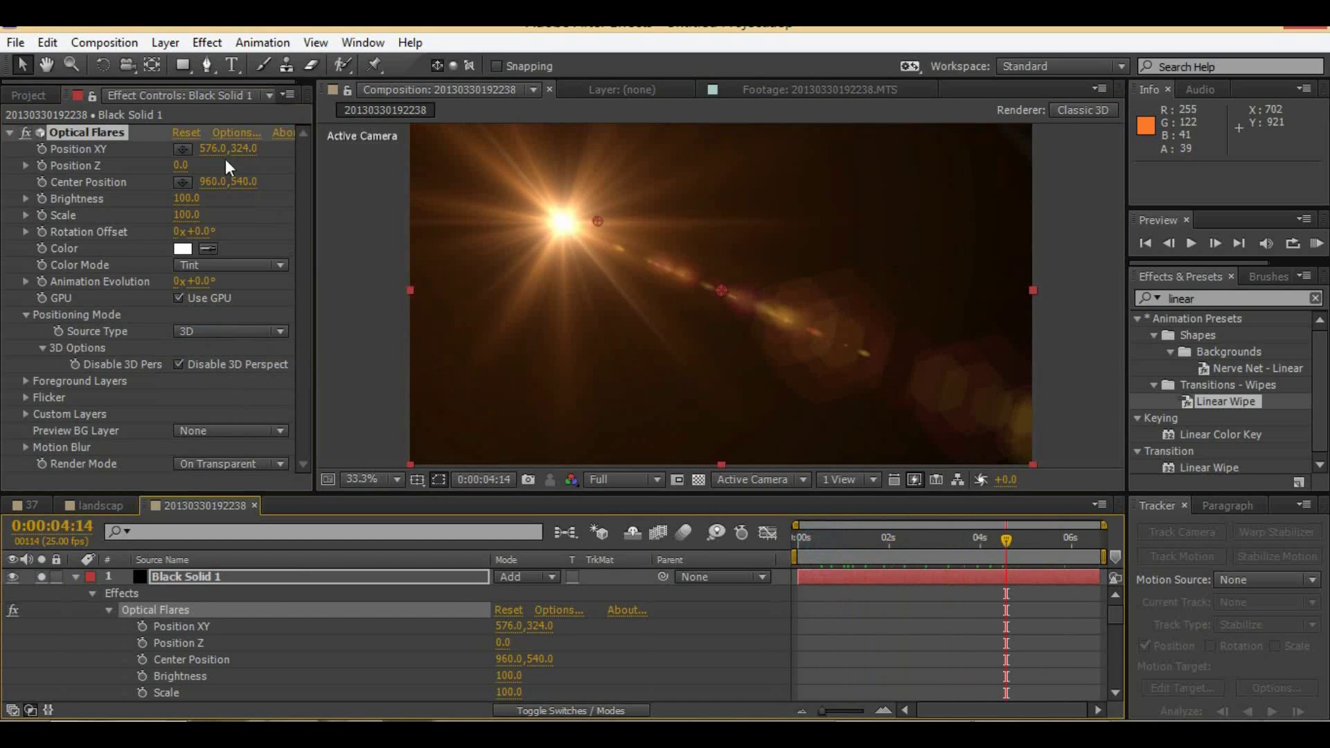
{"action": "left_click_drag", "start_coordinate": [184, 198], "coordinate": [180, 206]}
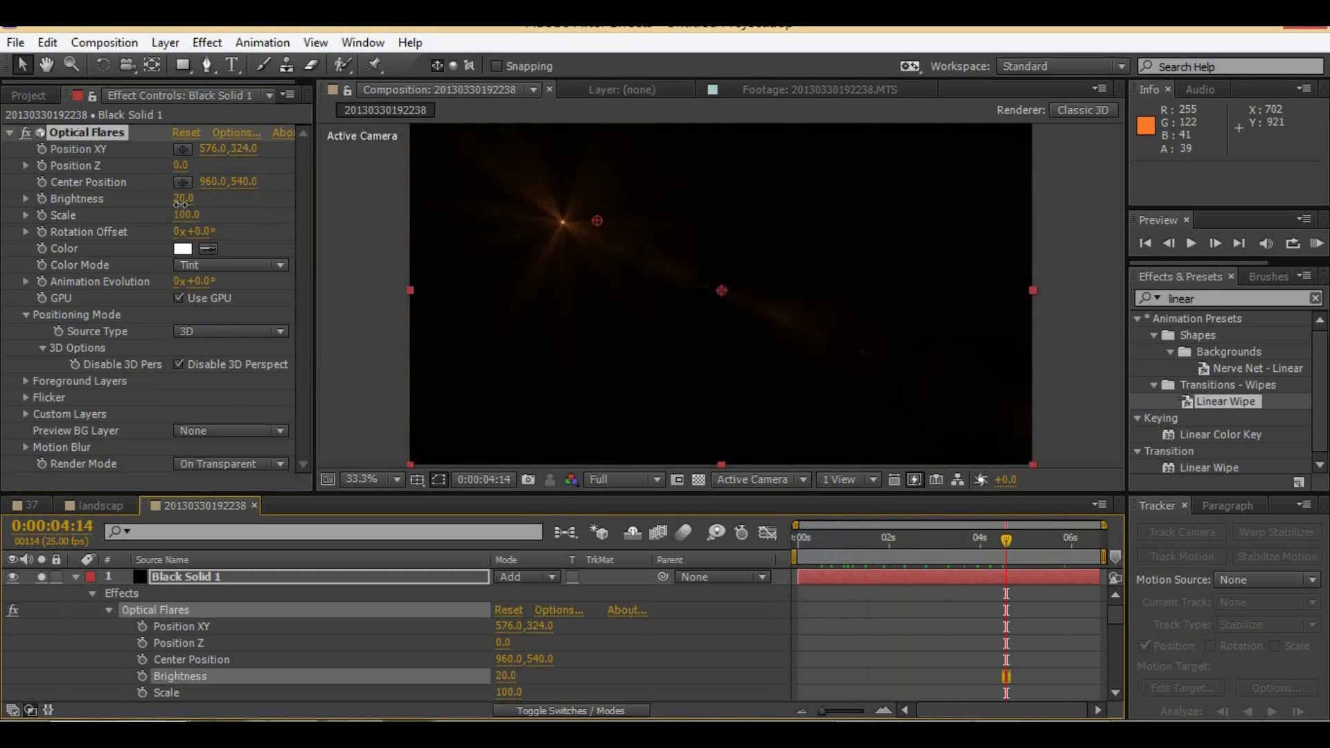
{"action": "left_click", "coordinate": [42, 576]}
{"action": "left_click", "coordinate": [182, 581]}
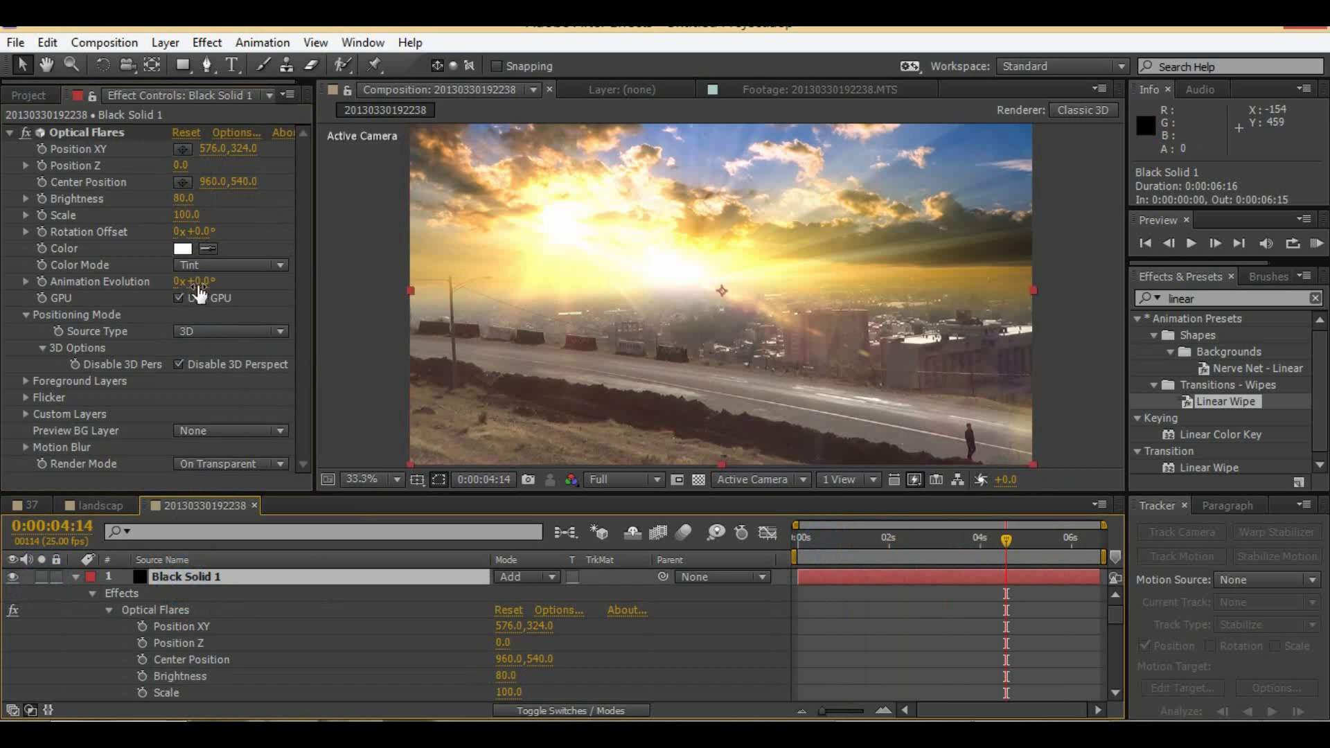
{"action": "left_click_drag", "start_coordinate": [180, 167], "coordinate": [887, 613]}
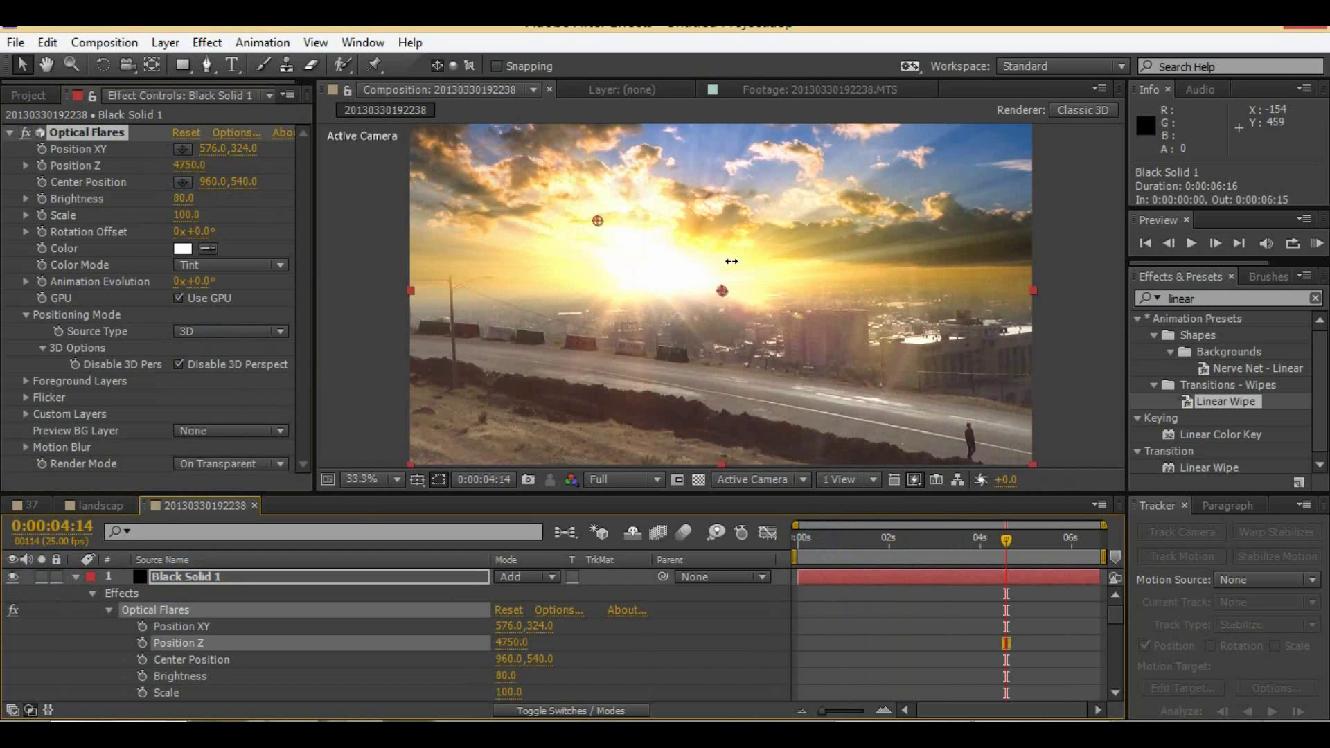
{"action": "left_click", "coordinate": [887, 613]}
{"action": "key", "text": "KP_0"}
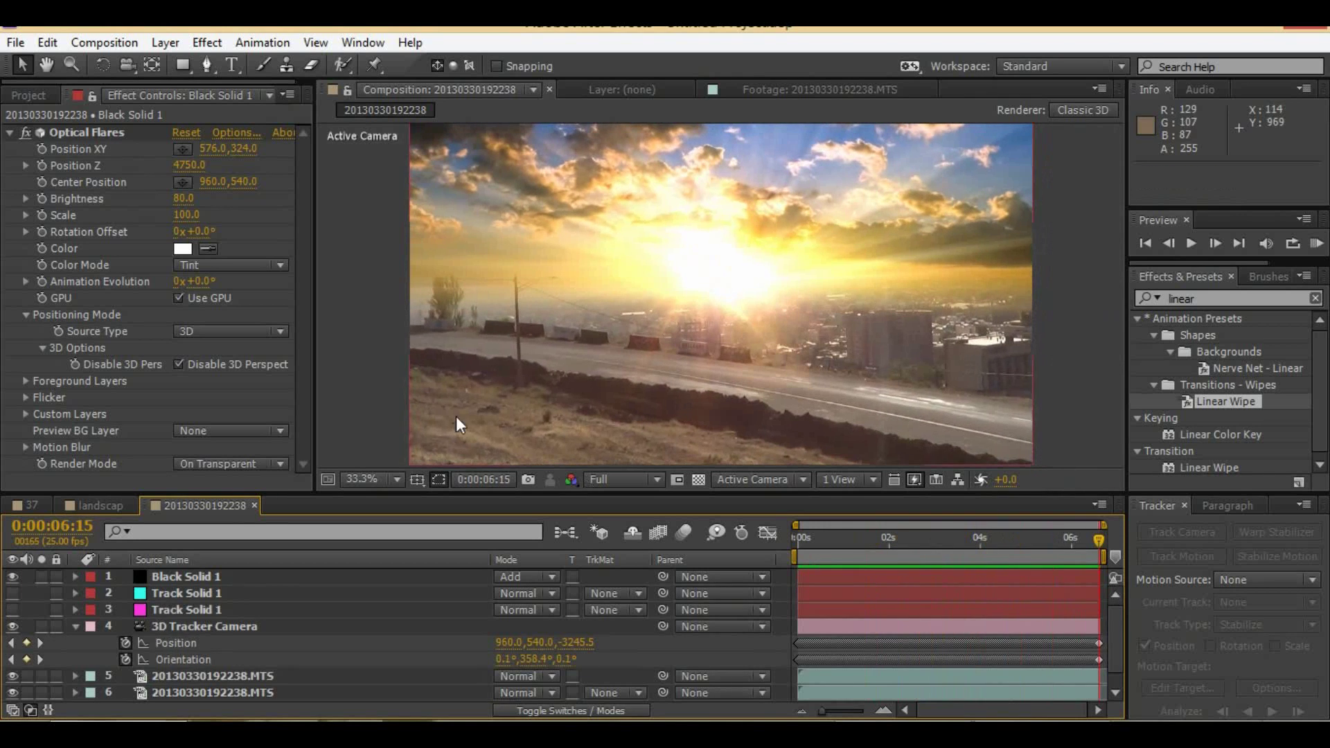
Step: Pre-compose all the comp's layers into a new composition named 'main'
{"action": "key", "text": "ctrl+a"}
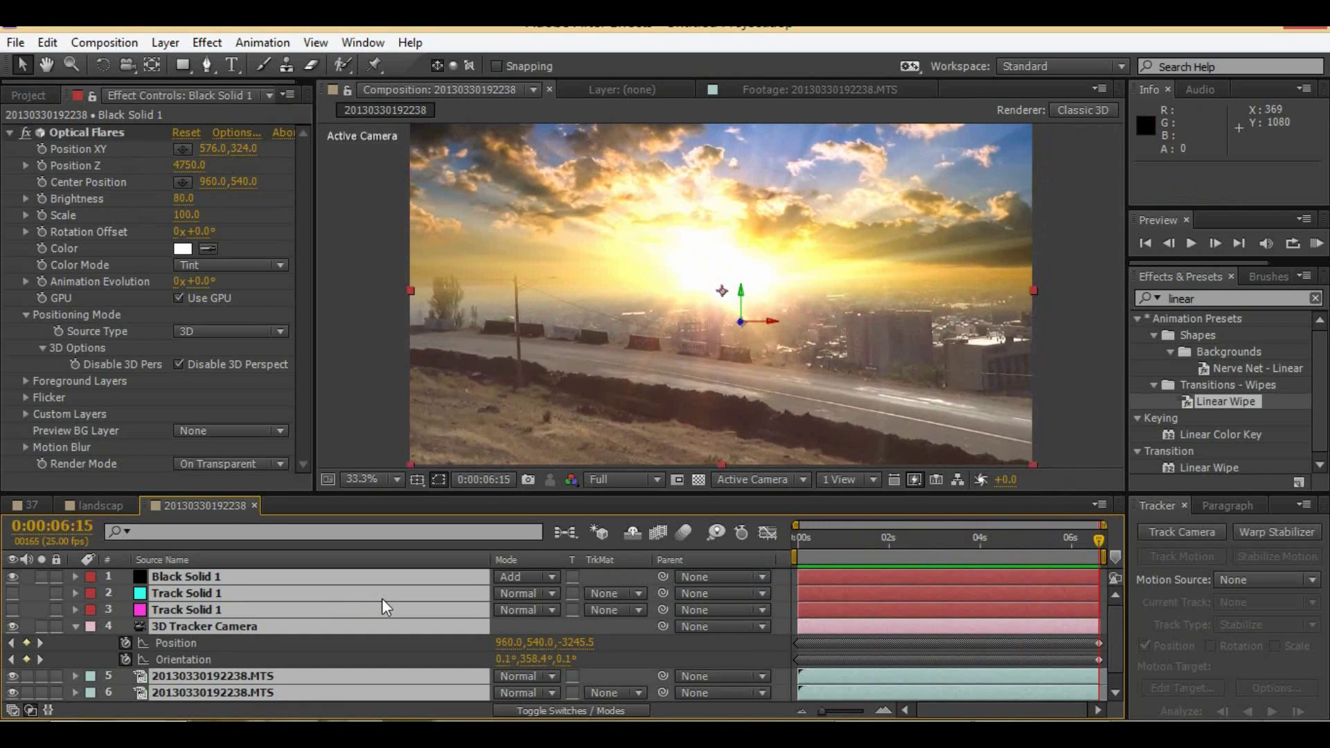
{"action": "key", "text": "u"}
{"action": "right_click", "coordinate": [396, 597]}
{"action": "left_click", "coordinate": [464, 607]}
{"action": "type", "text": "main"}
{"action": "key", "text": "Return"}
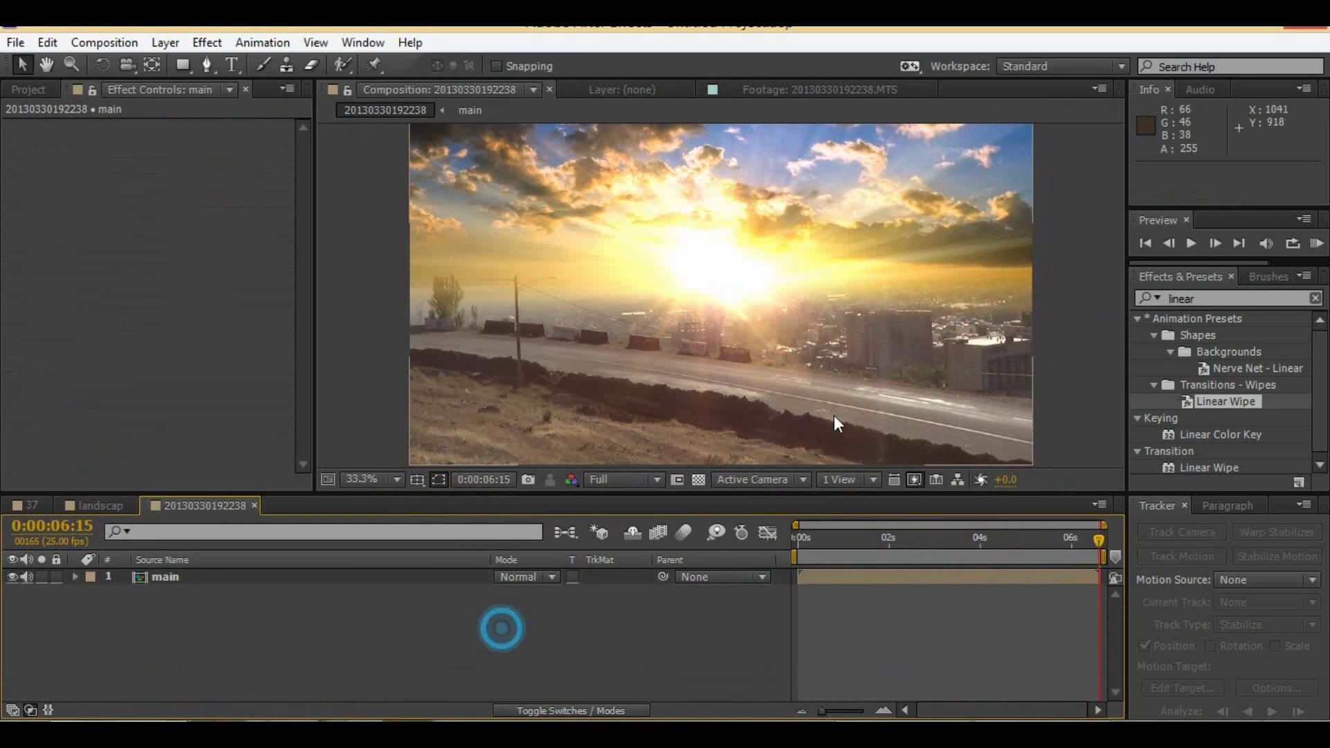
Step: Add an adjustment layer above main and apply a Curves effect to it
{"action": "left_click", "coordinate": [165, 43]}
{"action": "mouse_move", "coordinate": [187, 43]}
{"action": "left_click", "coordinate": [549, 167]}
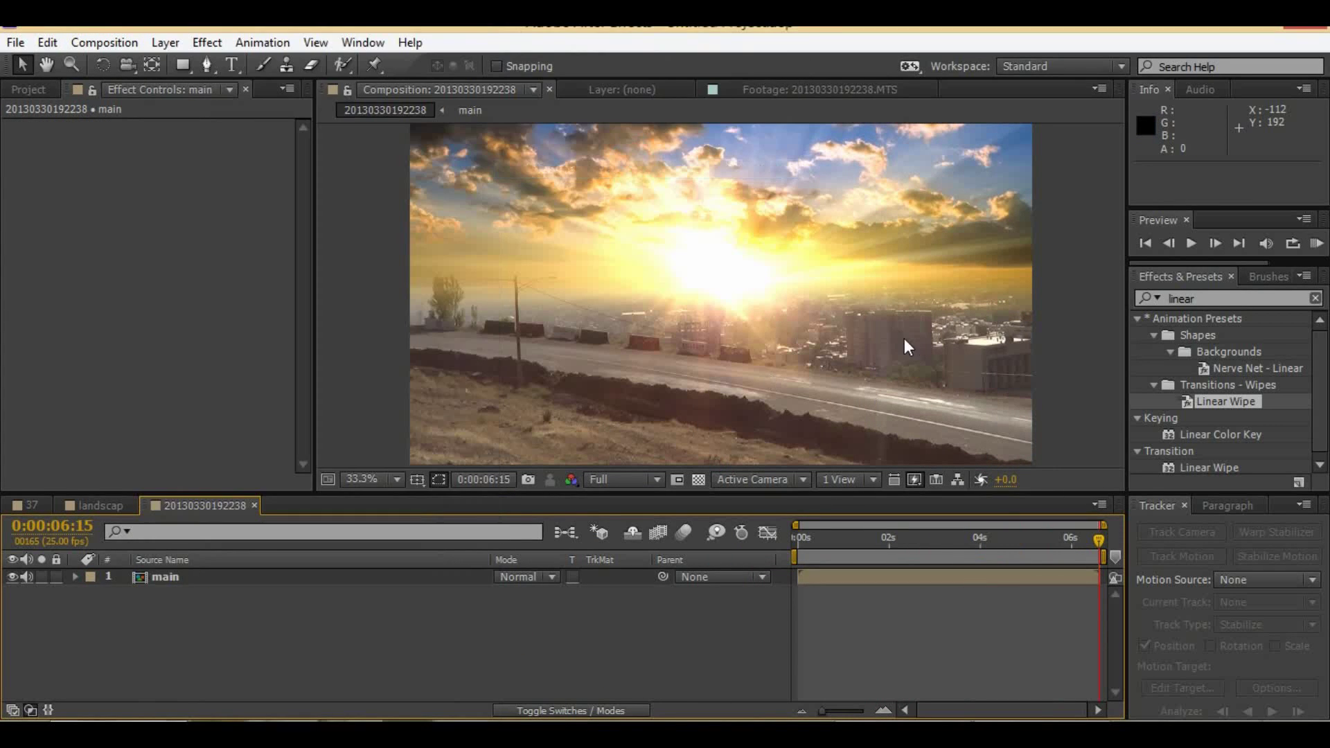
{"action": "left_click", "coordinate": [209, 47]}
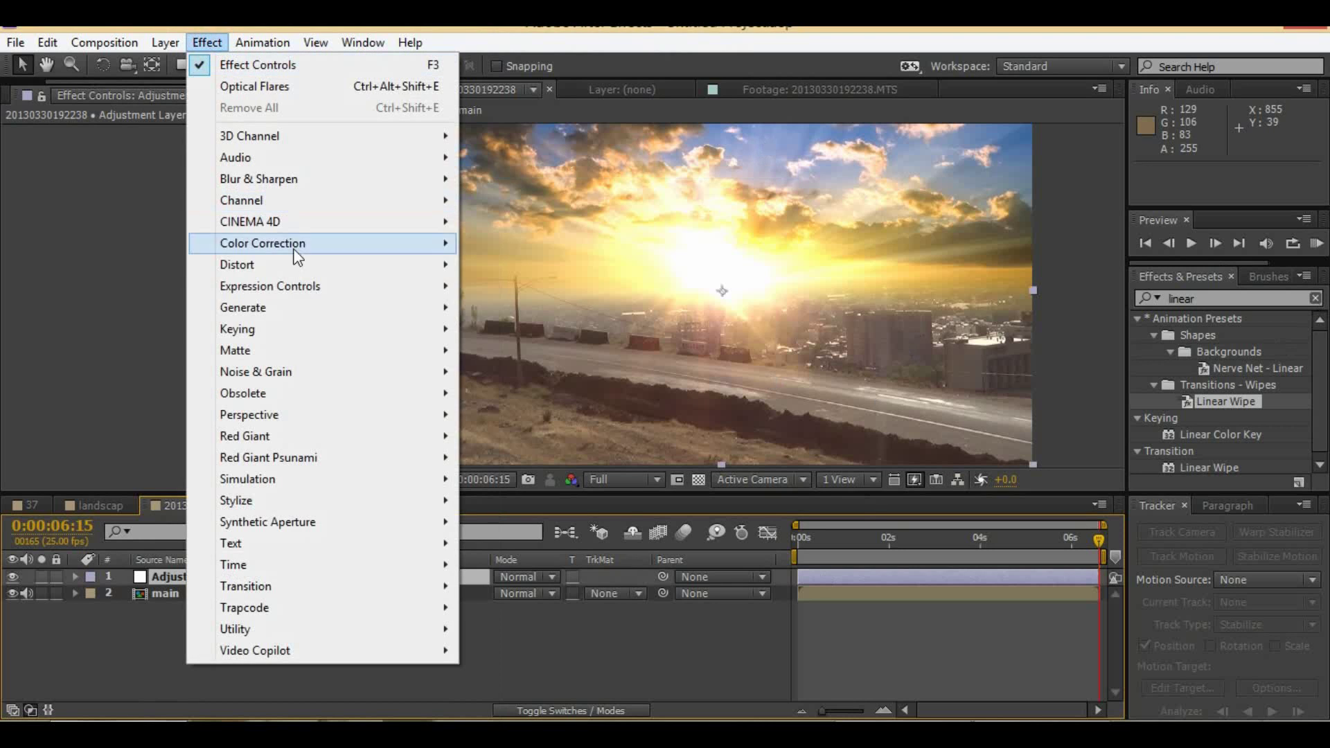
{"action": "mouse_move", "coordinate": [278, 242]}
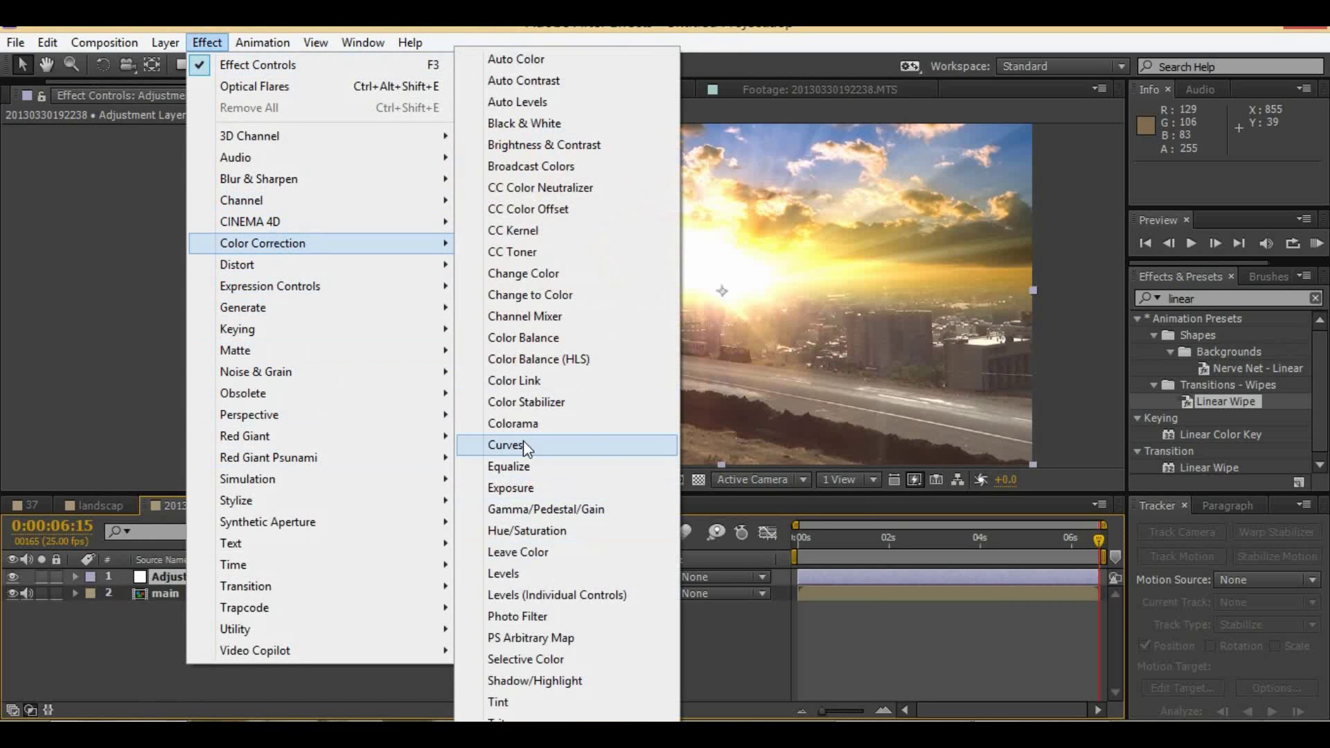
{"action": "left_click", "coordinate": [525, 443]}
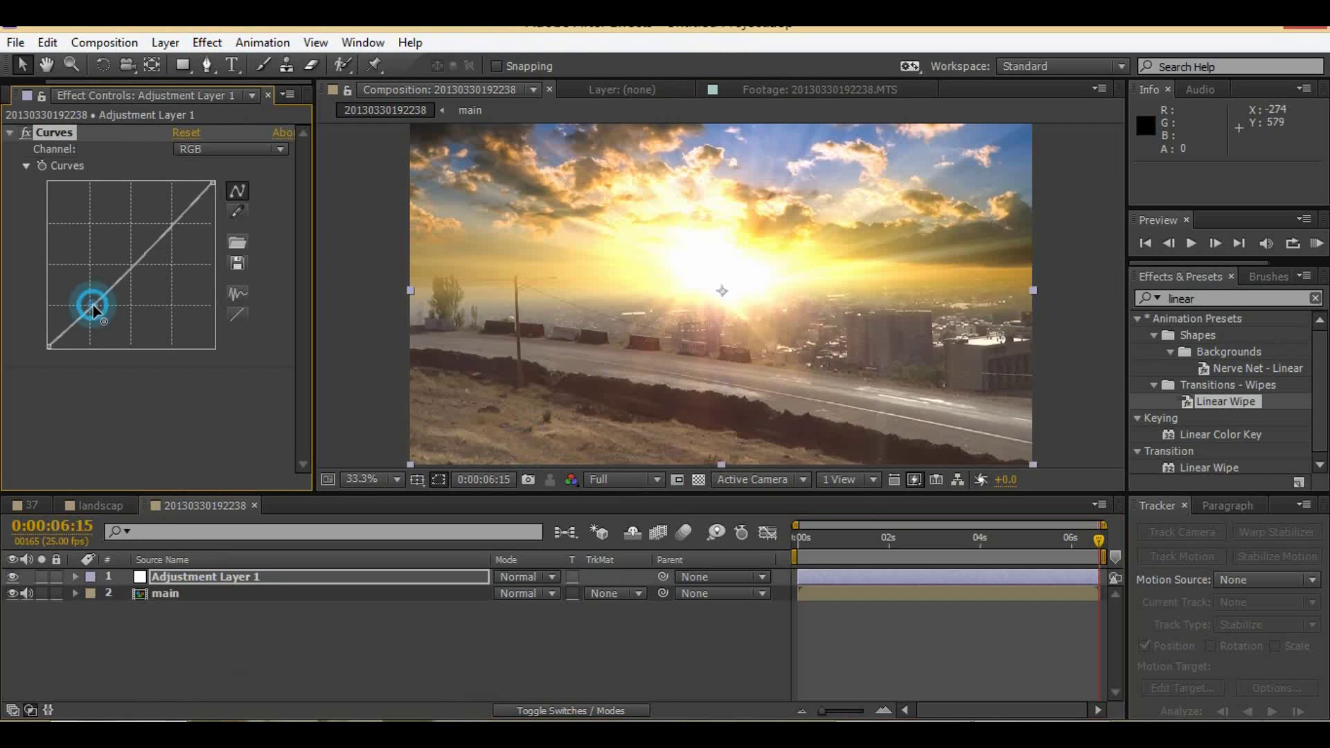
Step: Pull the RGB curve down to darken, then adjust the Red and Blue channel curves
{"action": "left_click_drag", "start_coordinate": [92, 305], "coordinate": [79, 324]}
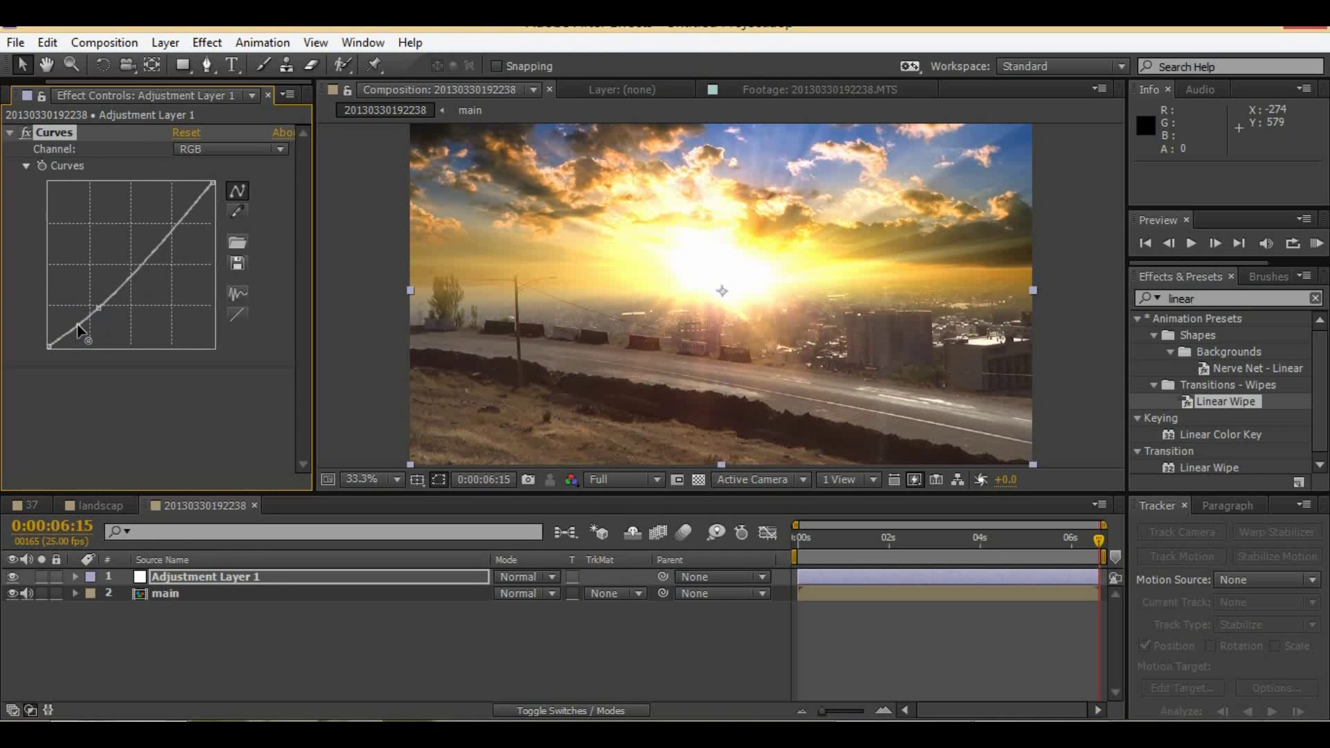
{"action": "left_click_drag", "start_coordinate": [160, 242], "coordinate": [165, 242]}
{"action": "left_click_drag", "start_coordinate": [181, 219], "coordinate": [187, 210]}
{"action": "left_click", "coordinate": [251, 154]}
{"action": "left_click", "coordinate": [243, 192]}
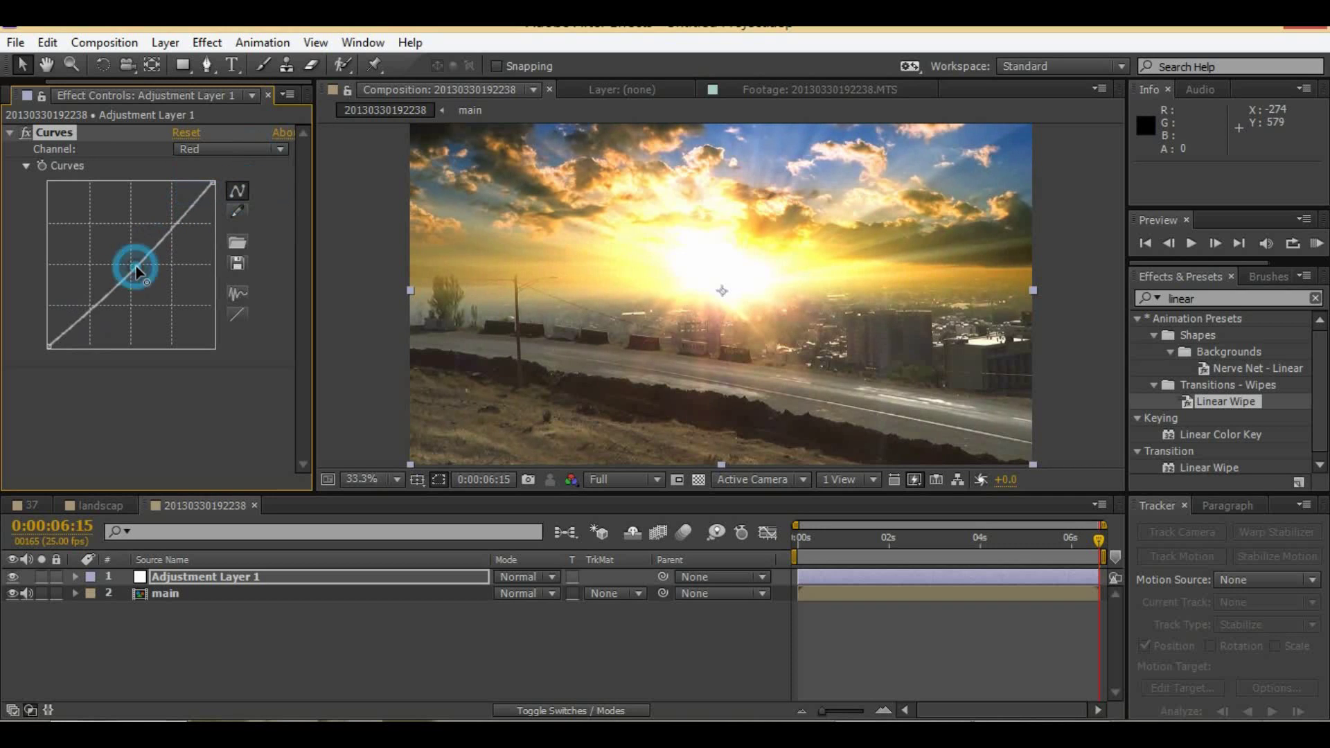
{"action": "left_click", "coordinate": [208, 149]}
{"action": "left_click", "coordinate": [219, 236]}
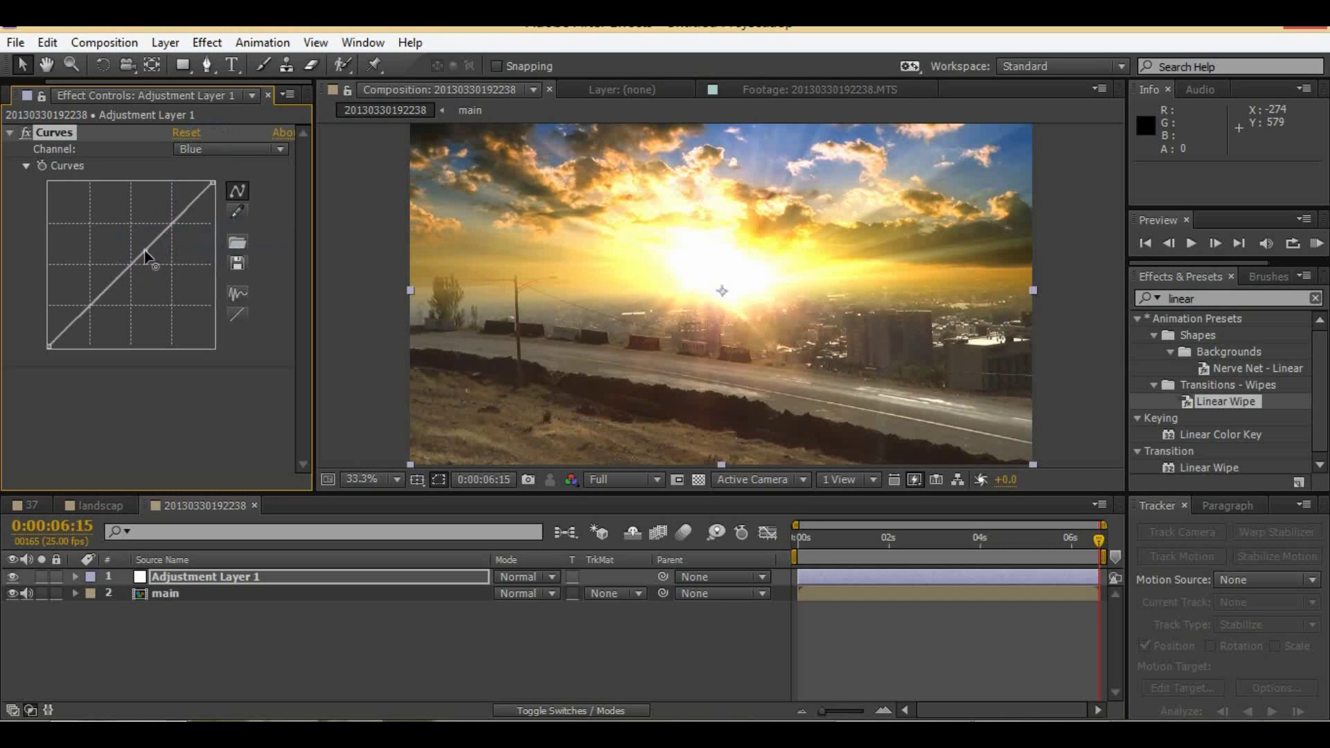
{"action": "left_click", "coordinate": [99, 296]}
{"action": "left_click", "coordinate": [426, 638]}
{"action": "left_click_drag", "start_coordinate": [878, 548], "coordinate": [1065, 542]}
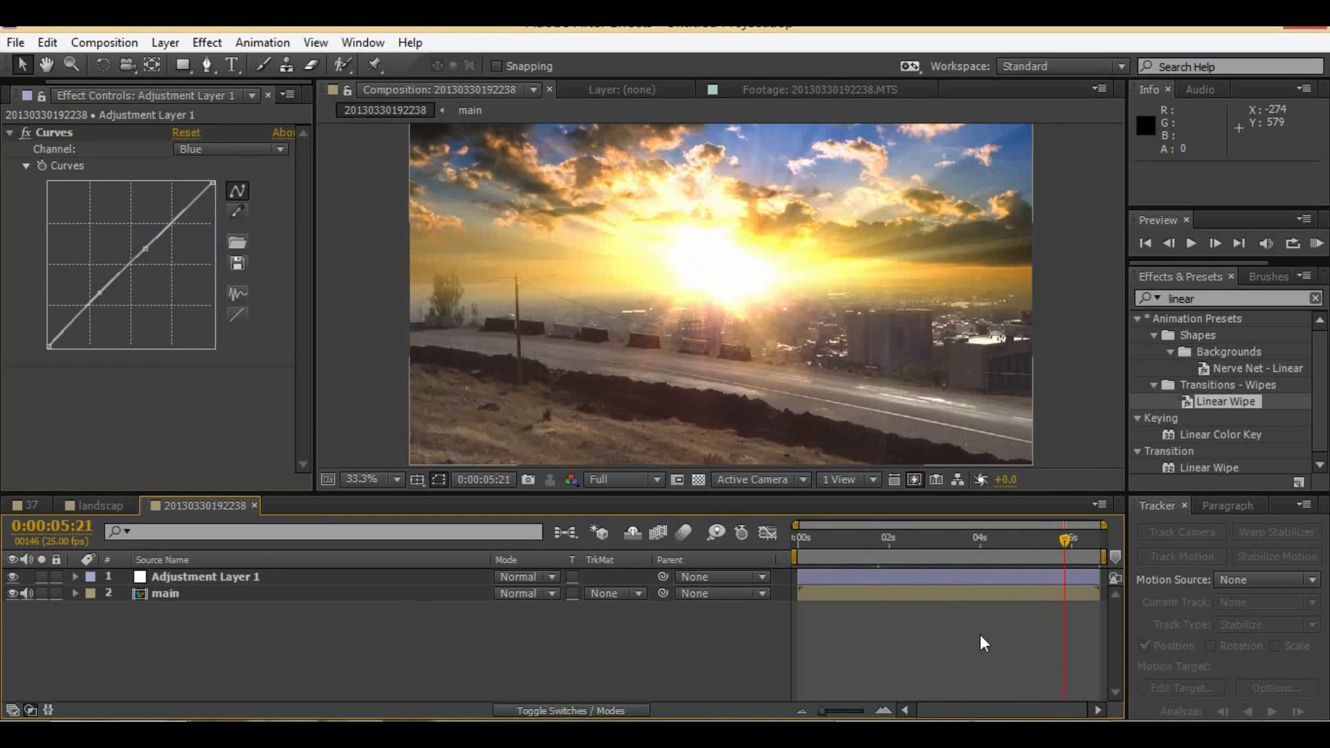
{"action": "left_click", "coordinate": [24, 92]}
Step: Import the Atmosphere_01.mov haze clip via Import Multiple Files
{"action": "right_click", "coordinate": [8, 374]}
{"action": "left_click", "coordinate": [187, 466]}
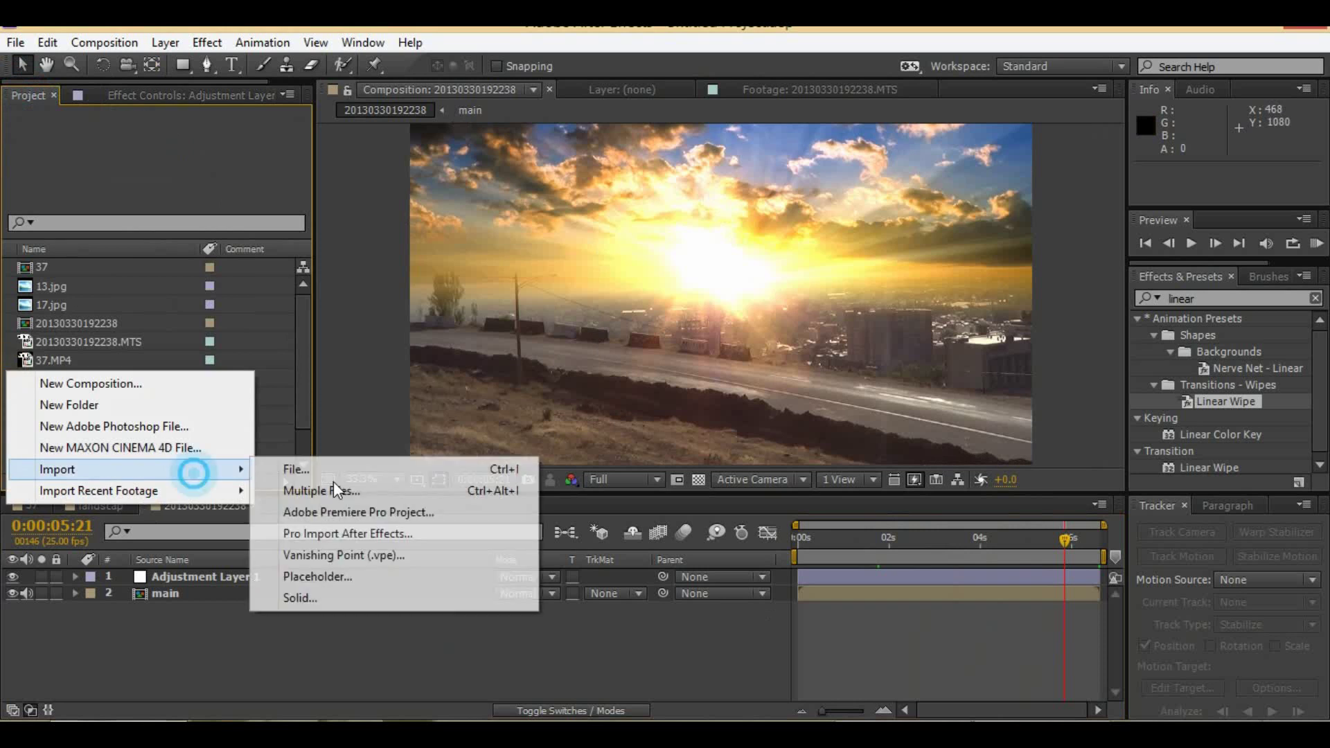
{"action": "left_click", "coordinate": [340, 488]}
{"action": "left_click", "coordinate": [454, 217]}
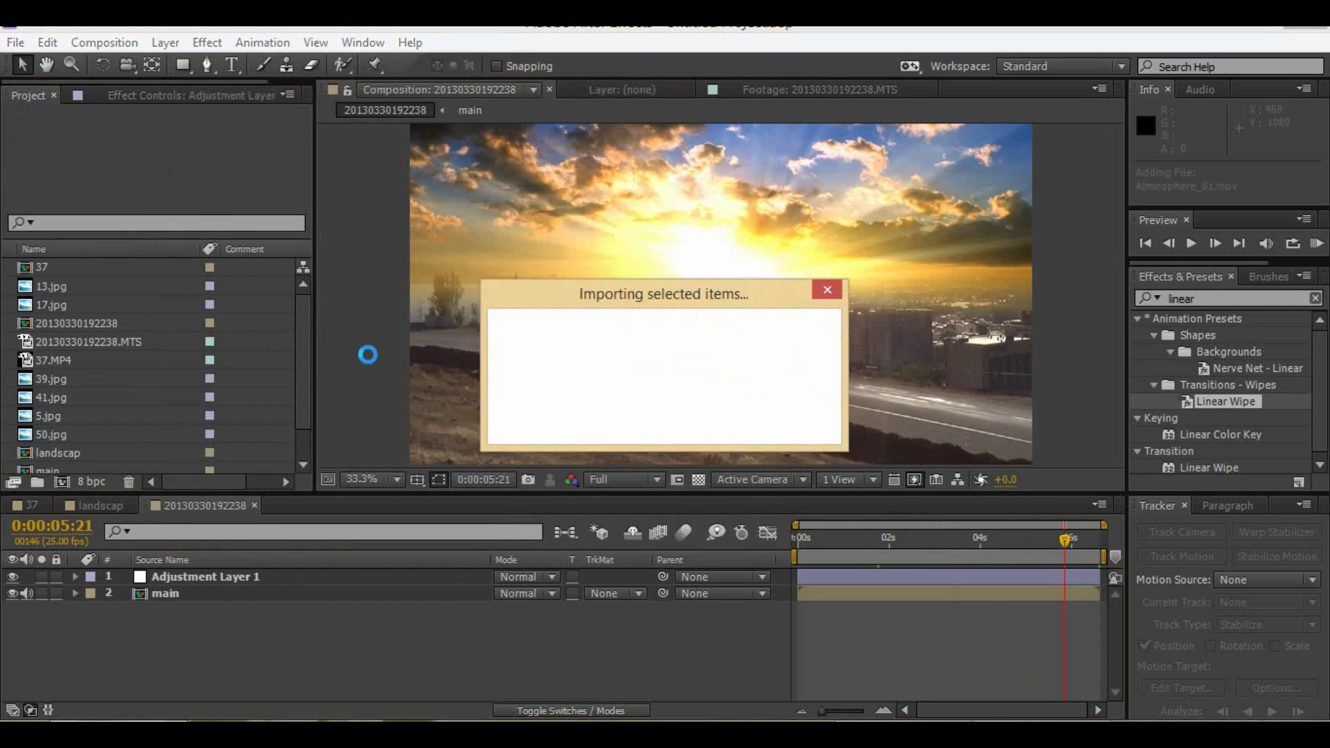
Step: Open the main precomp and drag Atmosphere_01.mov into its timeline
{"action": "left_click", "coordinate": [205, 594]}
{"action": "double_click", "coordinate": [205, 594]}
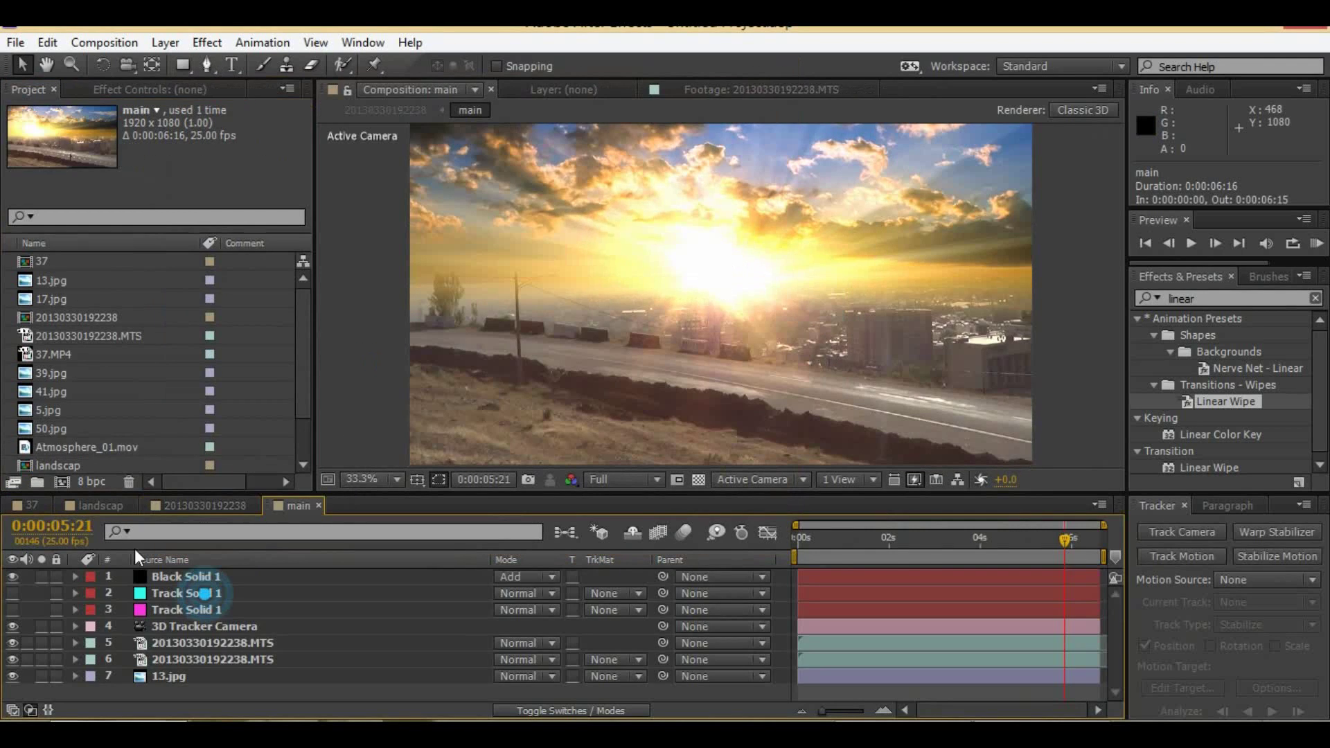
{"action": "scroll", "coordinate": [102, 405], "scroll_direction": "down", "scroll_amount": 1}
{"action": "left_click_drag", "start_coordinate": [93, 390], "coordinate": [308, 616]}
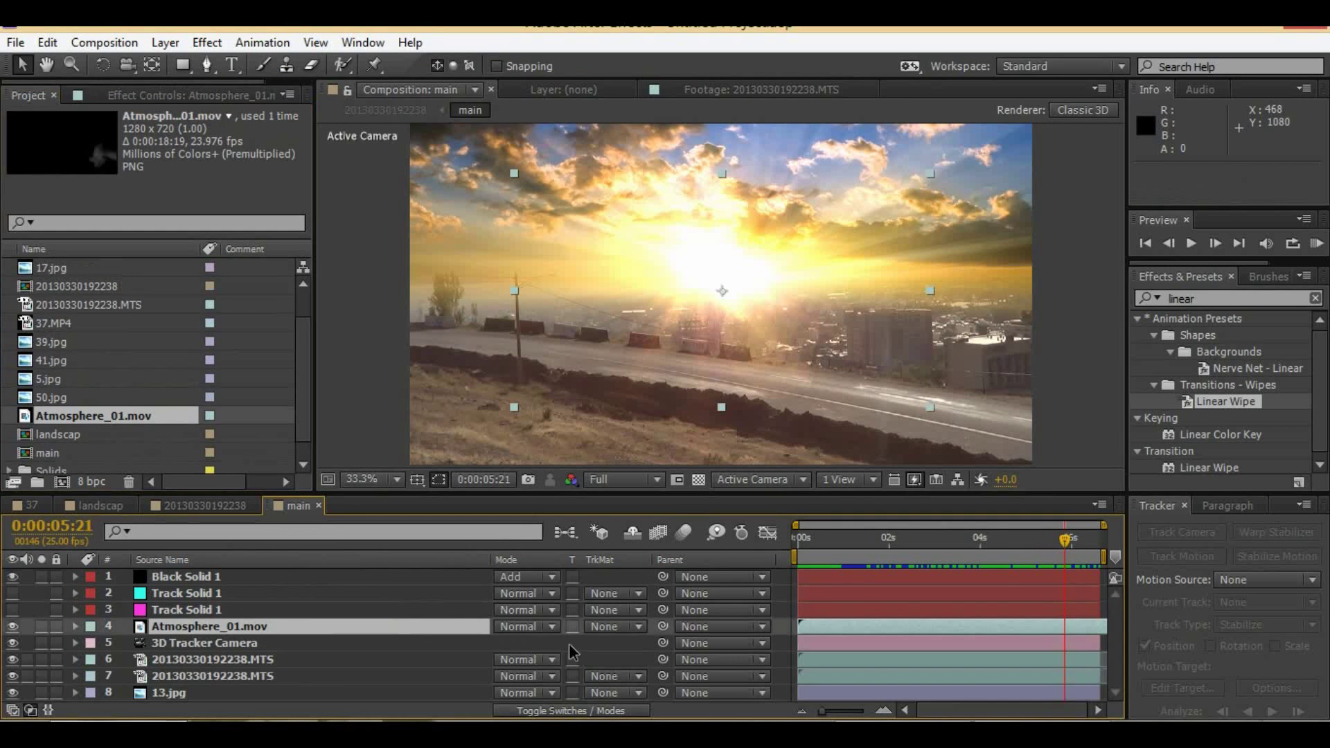
Step: Make the Atmosphere_01.mov layer 3D and scale it to 181%
{"action": "left_click", "coordinate": [622, 709]}
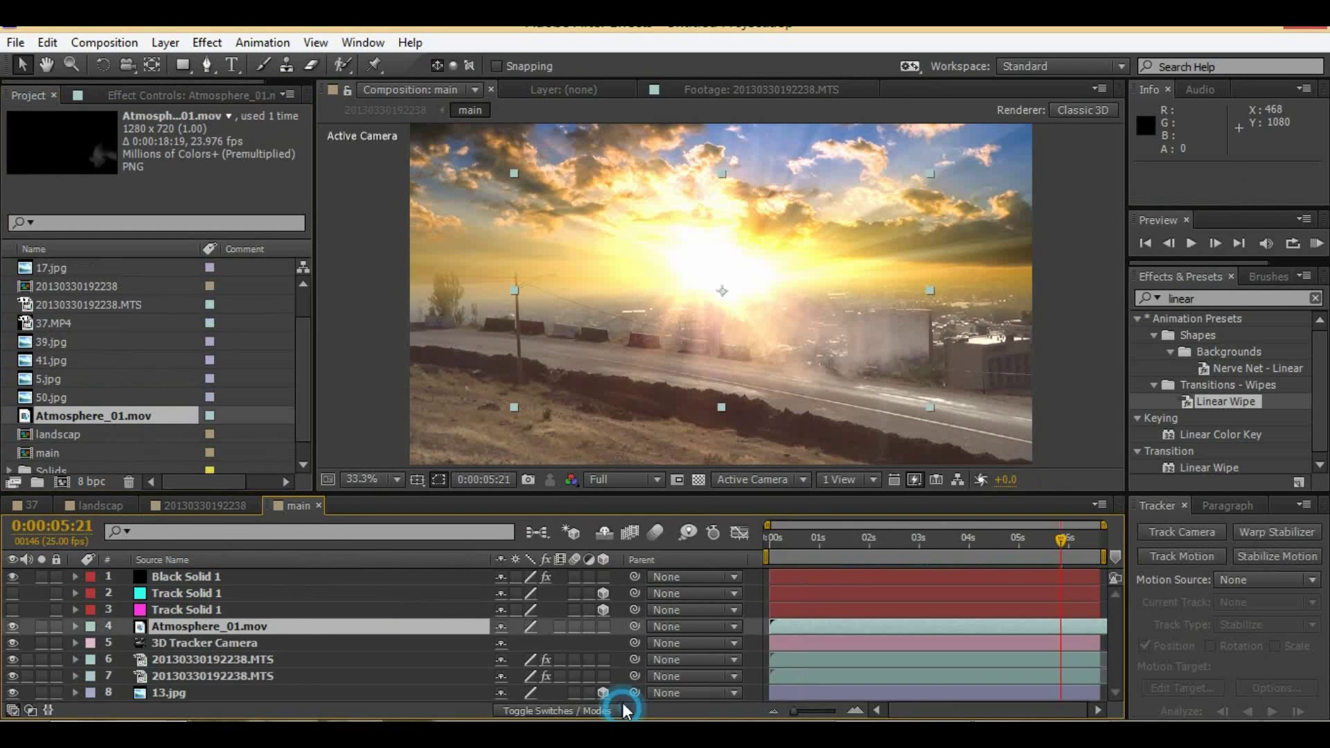
{"action": "left_click", "coordinate": [603, 626]}
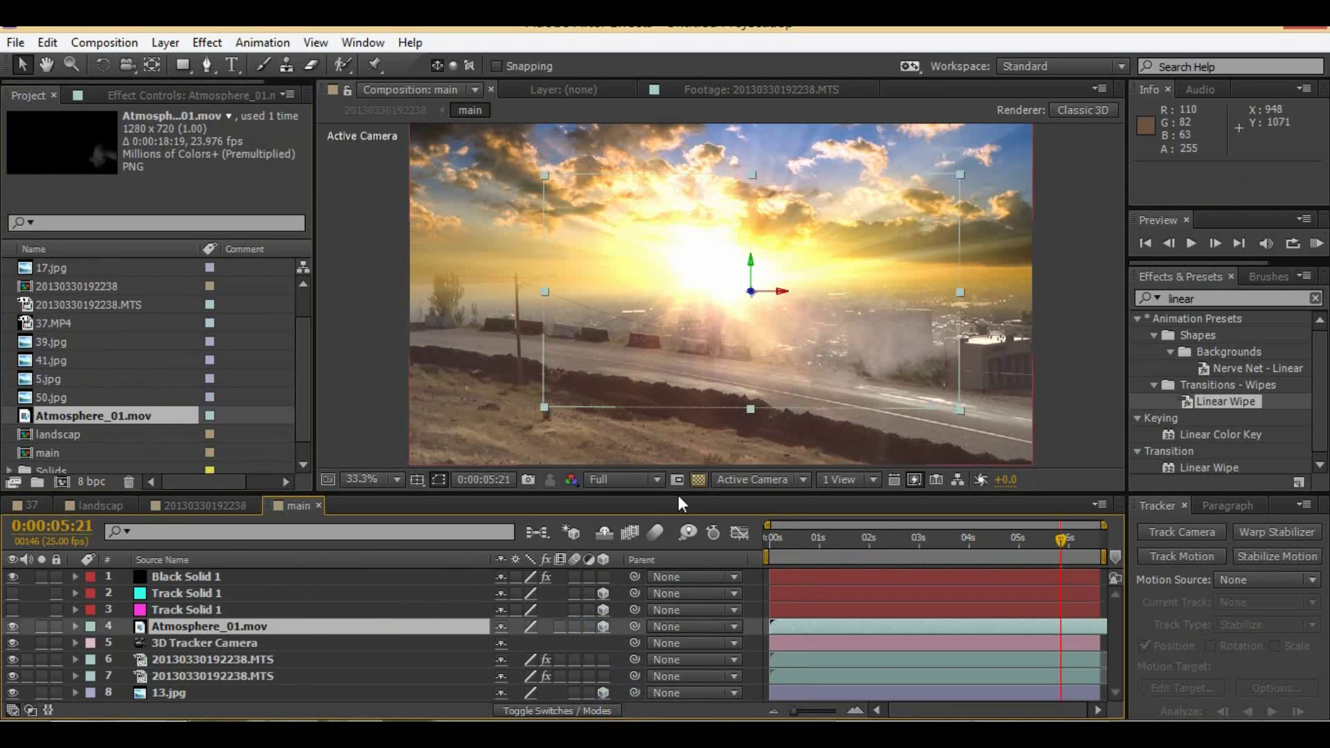
{"action": "key", "text": "s"}
{"action": "left_click_drag", "start_coordinate": [521, 643], "coordinate": [780, 563]}
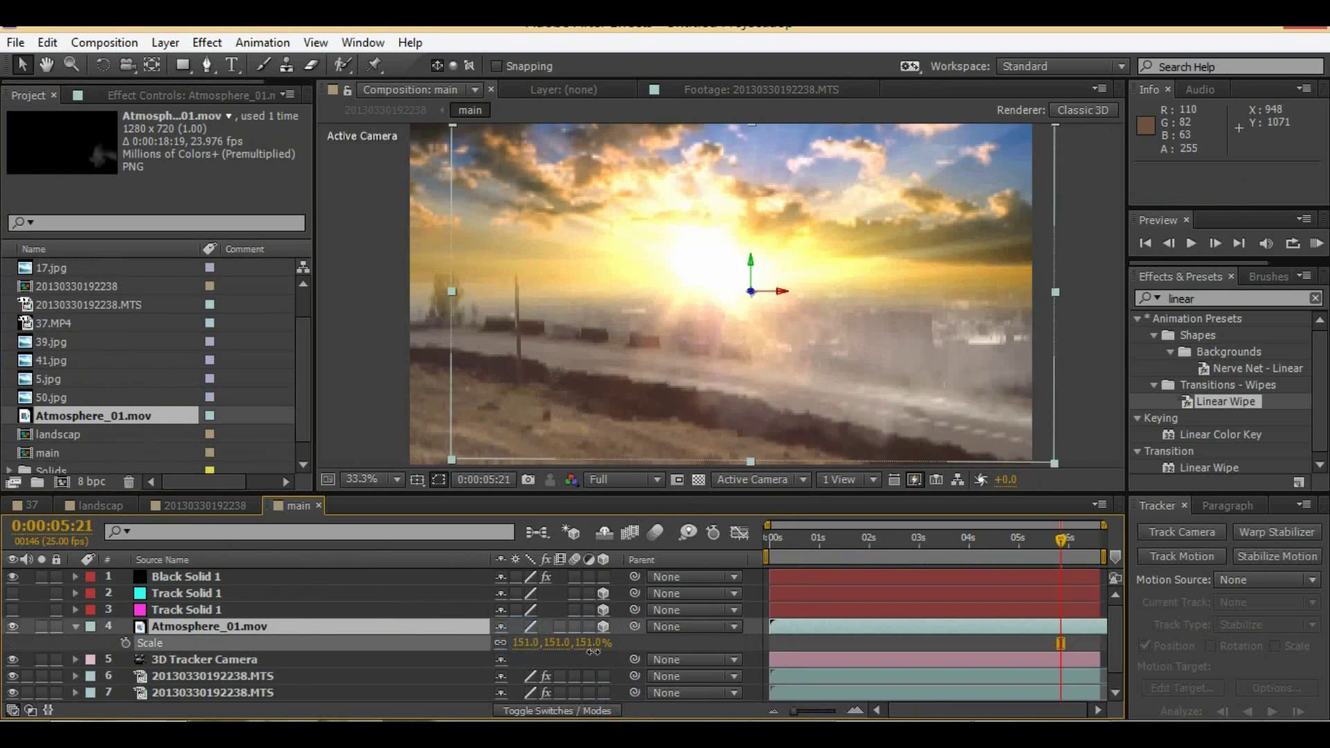
Step: Reposition the haze layer in the frame, nudging it down near the road
{"action": "left_click", "coordinate": [772, 539]}
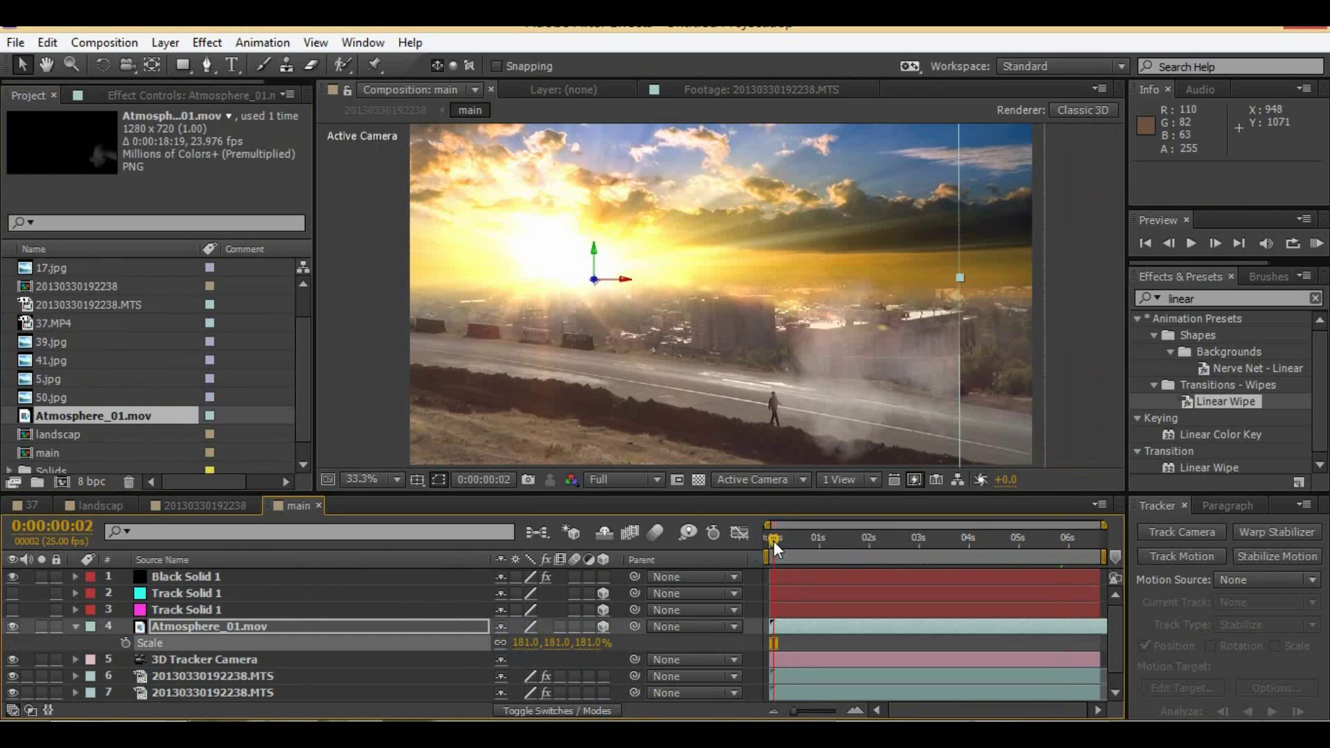
{"action": "left_click_drag", "start_coordinate": [874, 294], "coordinate": [974, 285]}
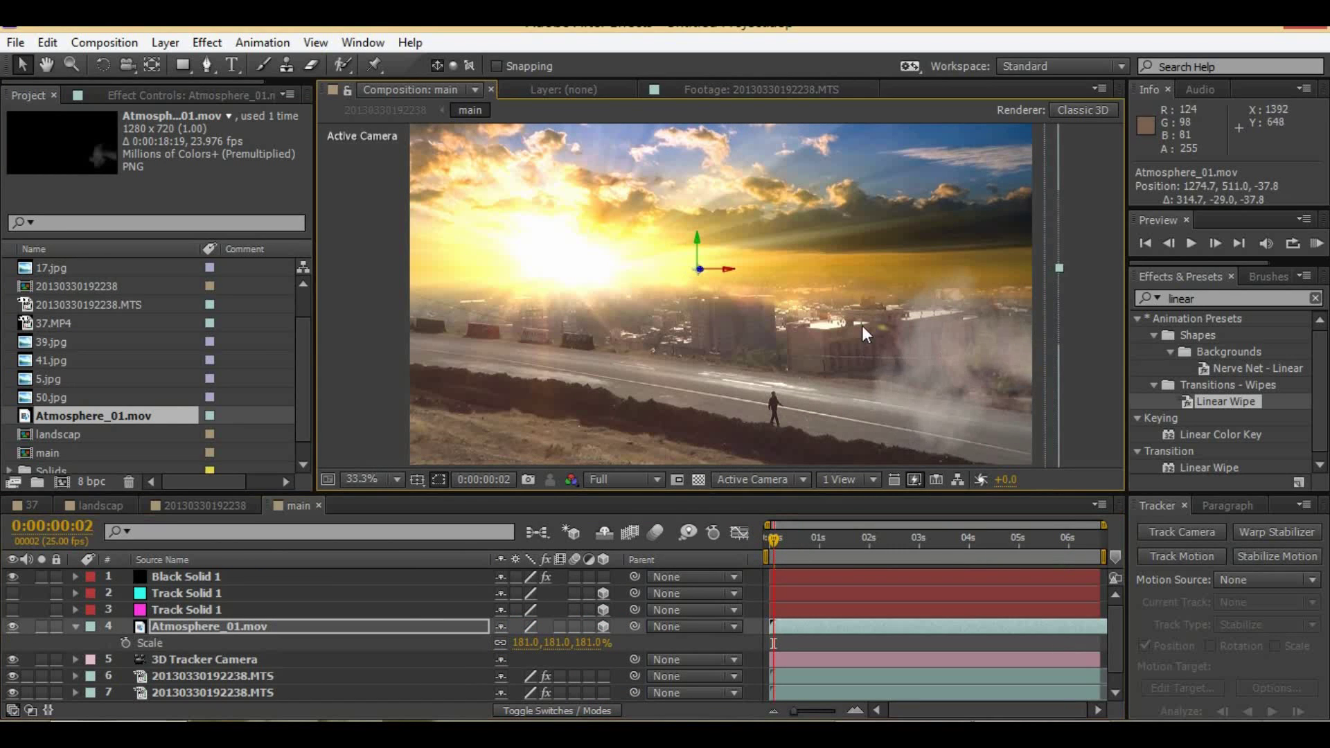
{"action": "left_click_drag", "start_coordinate": [862, 326], "coordinate": [855, 268]}
{"action": "key", "text": "ctrl+z"}
{"action": "left_click_drag", "start_coordinate": [863, 361], "coordinate": [859, 382]}
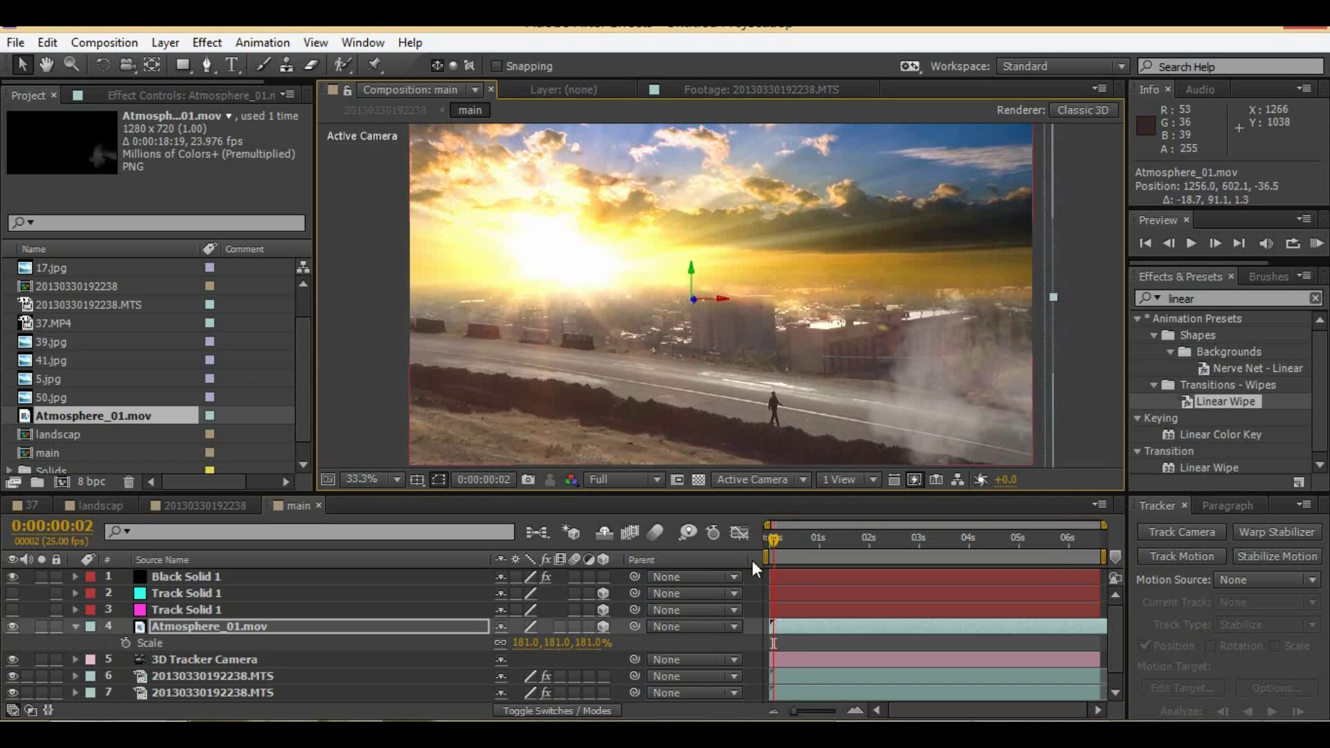
{"action": "left_click", "coordinate": [834, 540]}
{"action": "left_click", "coordinate": [1010, 539]}
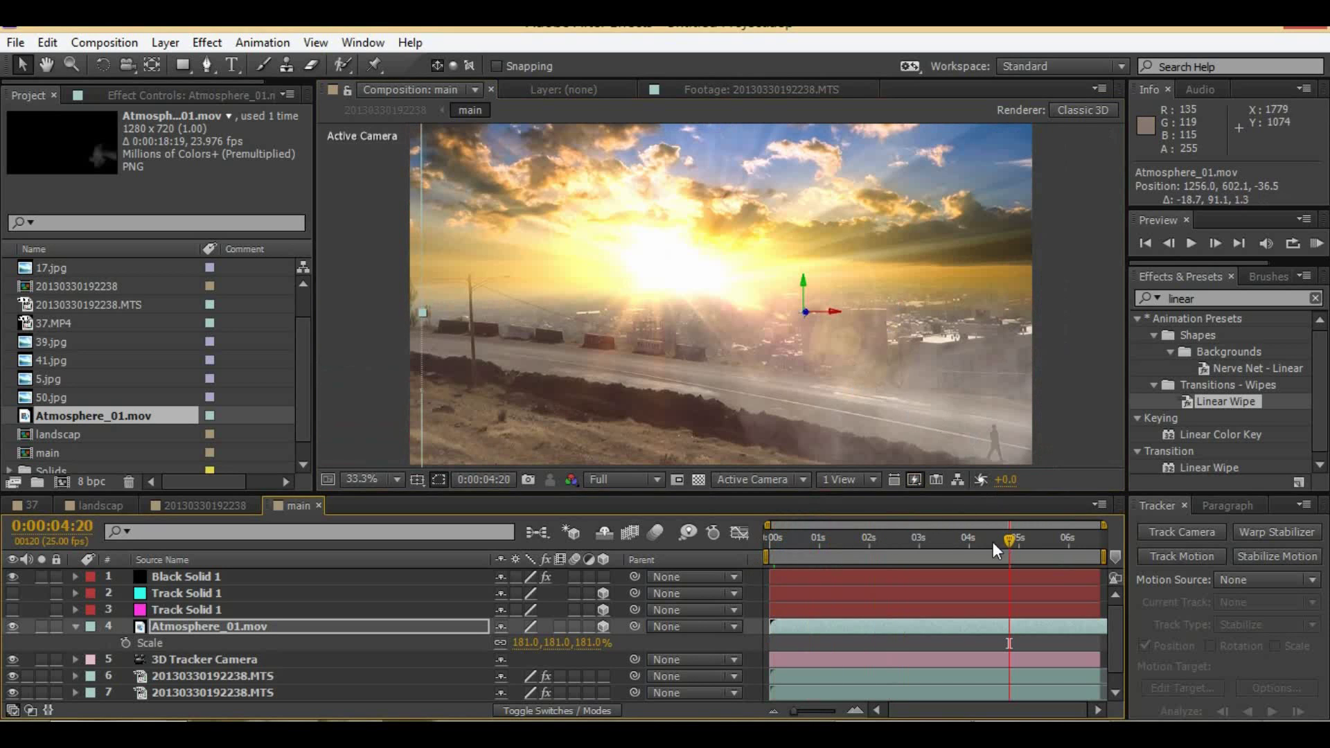
Step: Flip the haze layer horizontally and vertically
{"action": "right_click", "coordinate": [853, 318]}
{"action": "right_click", "coordinate": [725, 347]}
{"action": "mouse_move", "coordinate": [779, 185]}
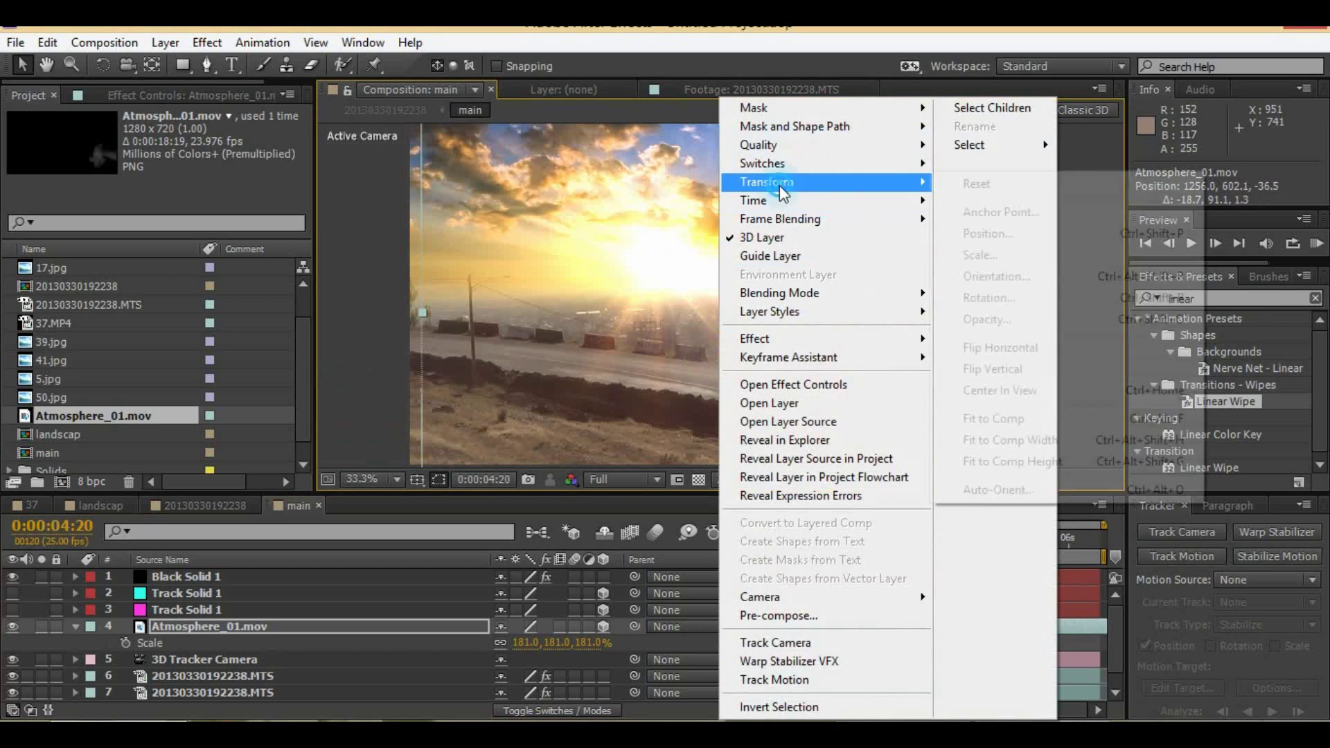
{"action": "left_click", "coordinate": [1028, 346]}
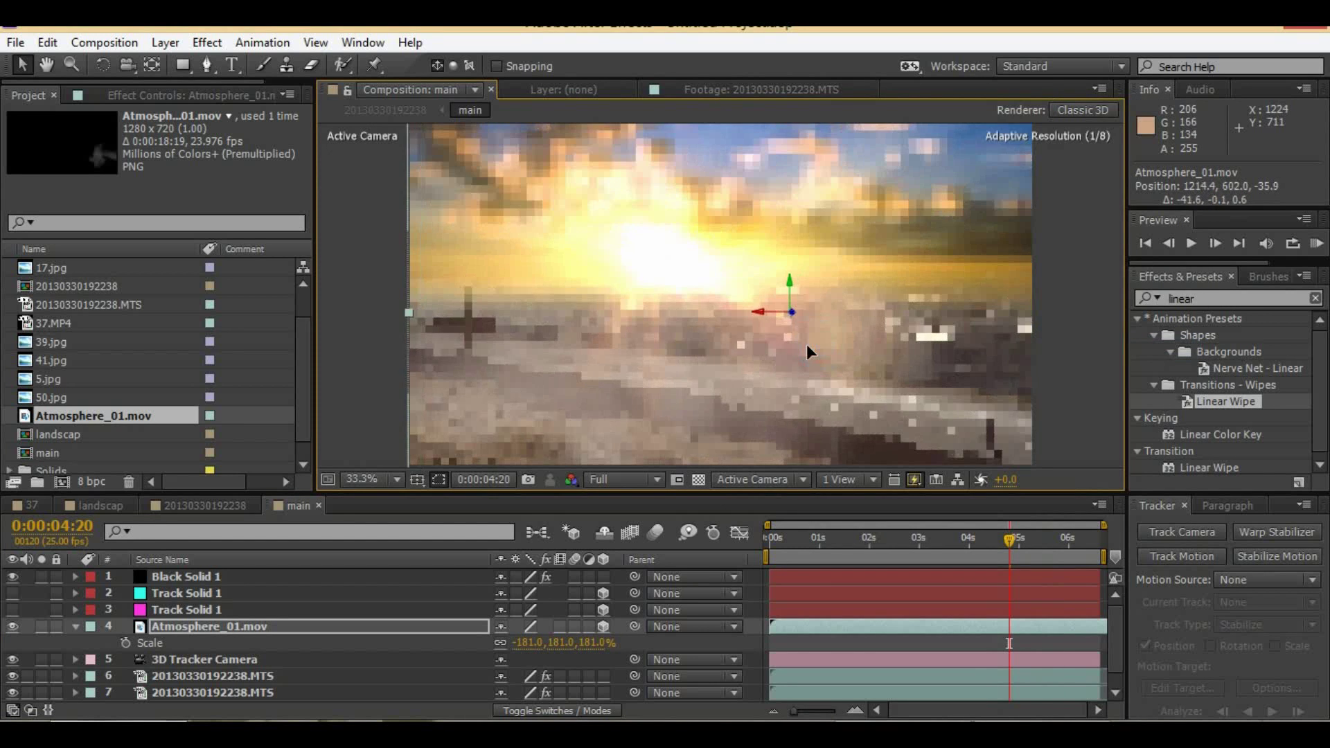
{"action": "right_click", "coordinate": [806, 344]}
{"action": "mouse_move", "coordinate": [866, 184]}
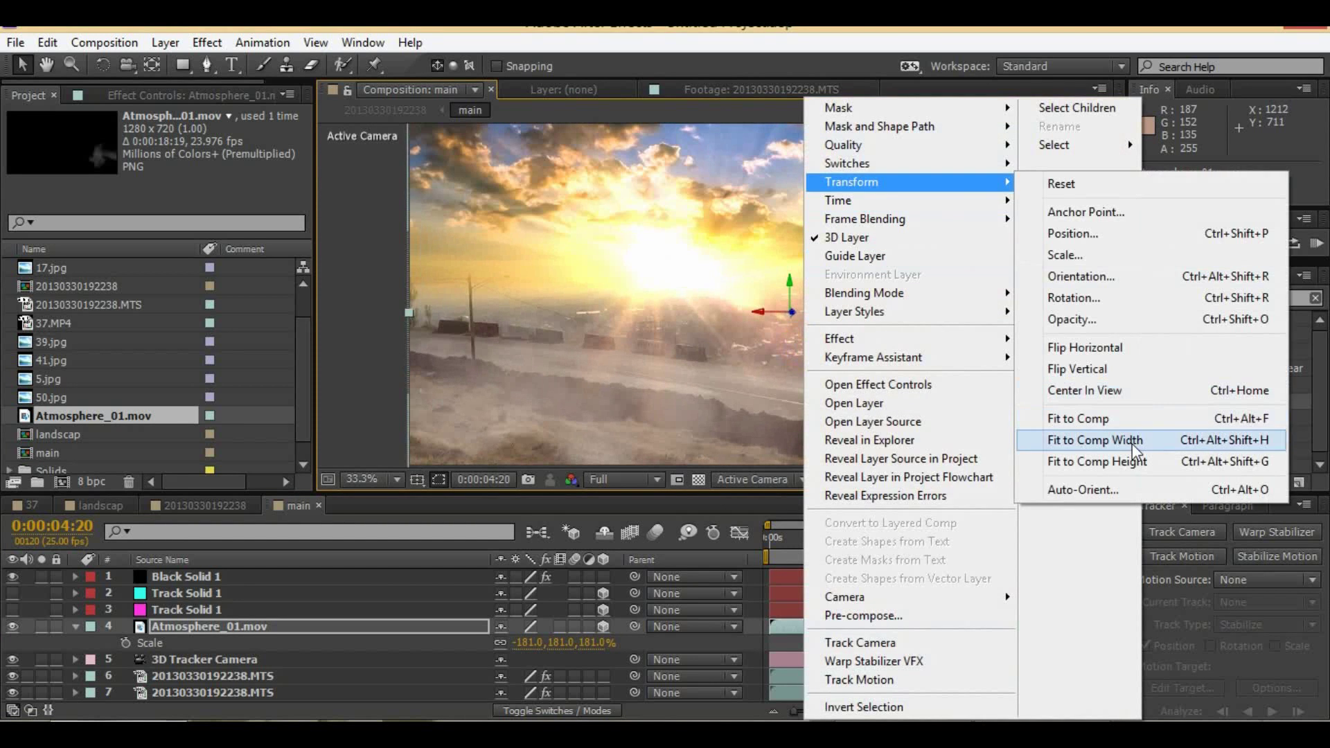
{"action": "left_click", "coordinate": [1118, 369]}
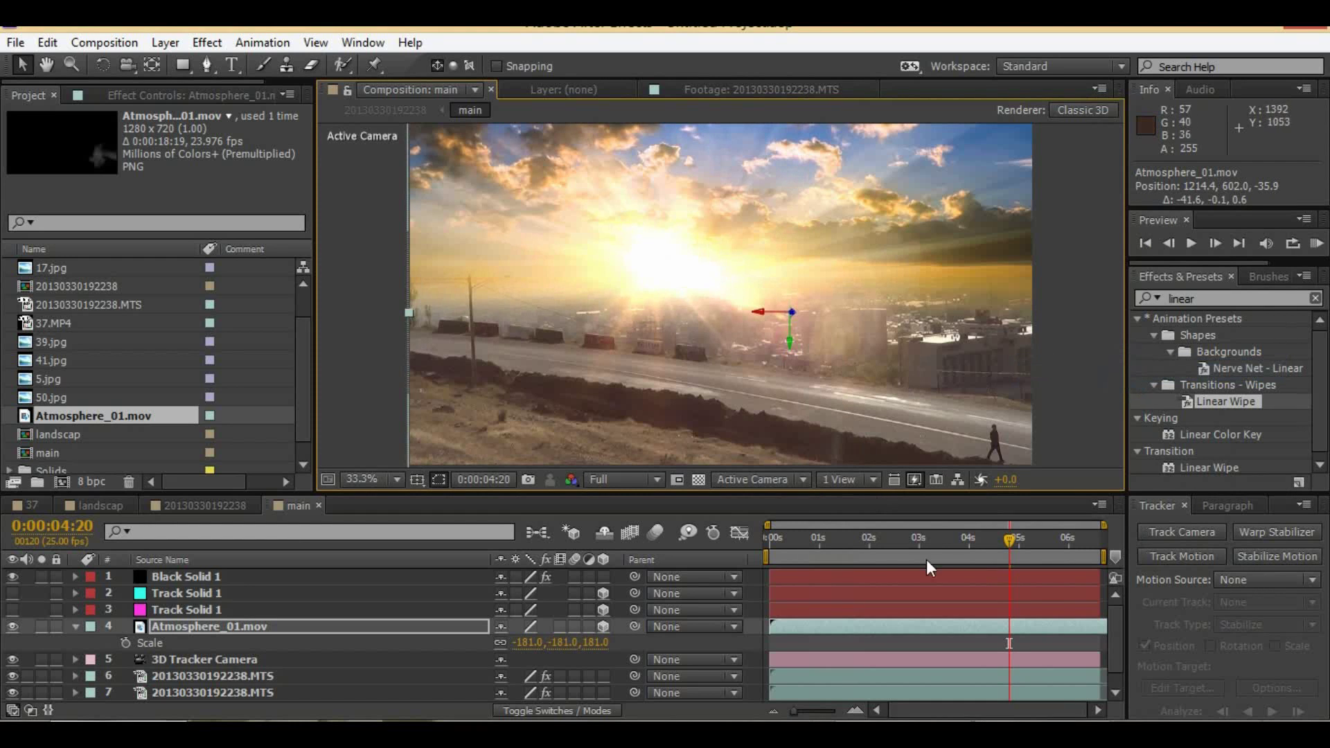
Step: Preview the clip and shift the haze layer left and lower over the road
{"action": "left_click_drag", "start_coordinate": [792, 534], "coordinate": [737, 537]}
{"action": "left_click_drag", "start_coordinate": [851, 544], "coordinate": [1021, 539]}
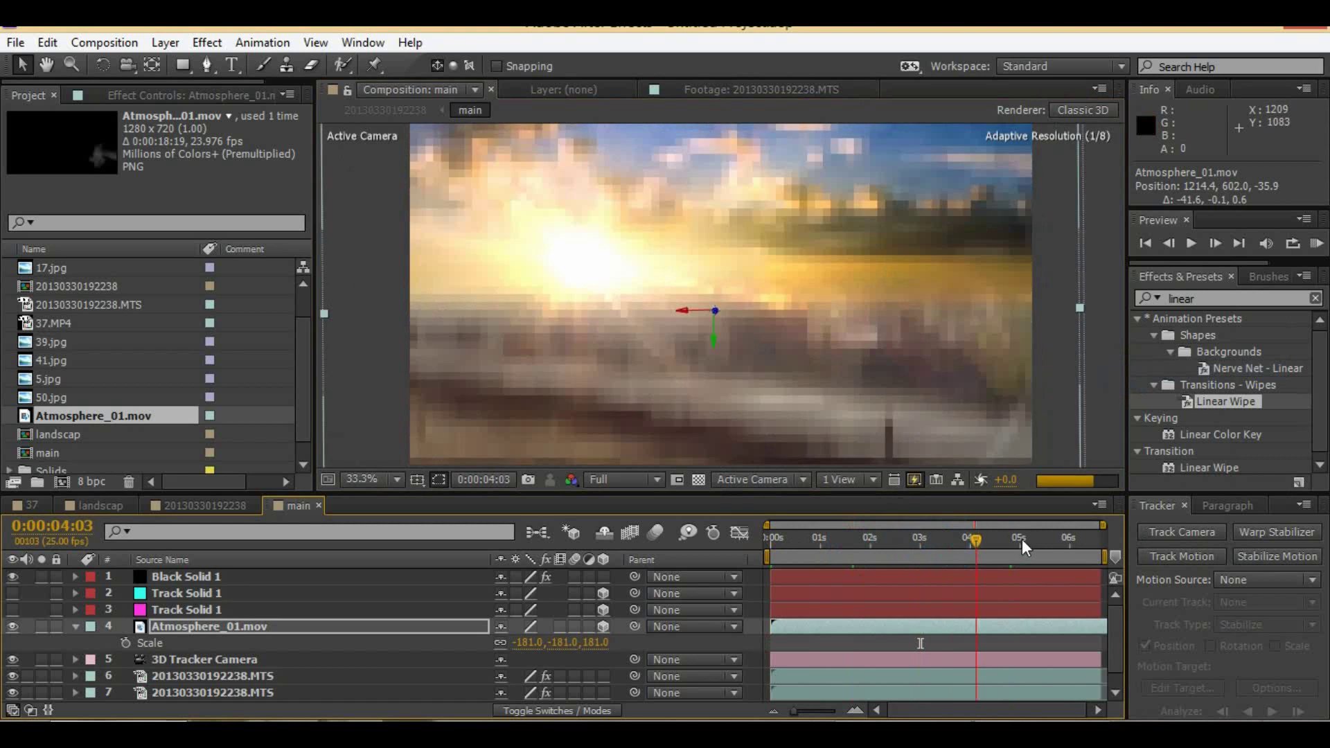
{"action": "left_click_drag", "start_coordinate": [1021, 539], "coordinate": [1070, 541]}
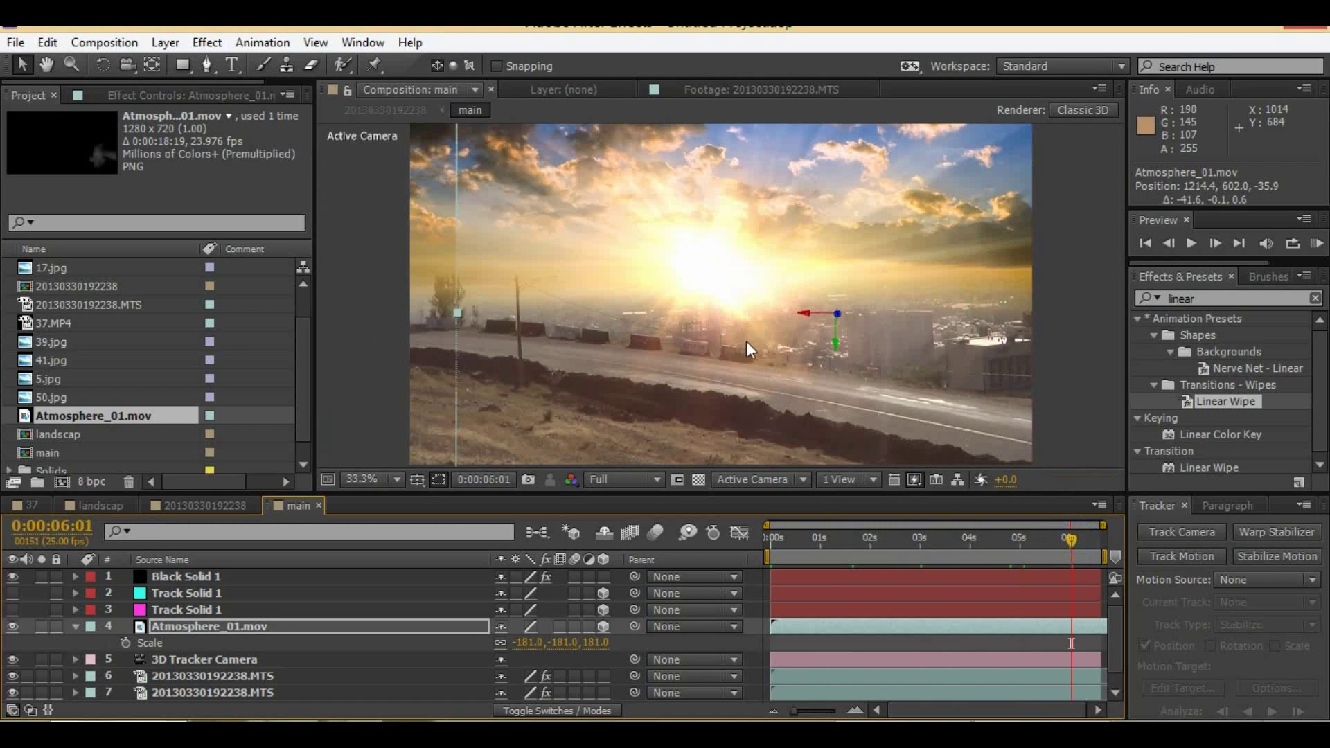
{"action": "left_click_drag", "start_coordinate": [746, 342], "coordinate": [686, 369]}
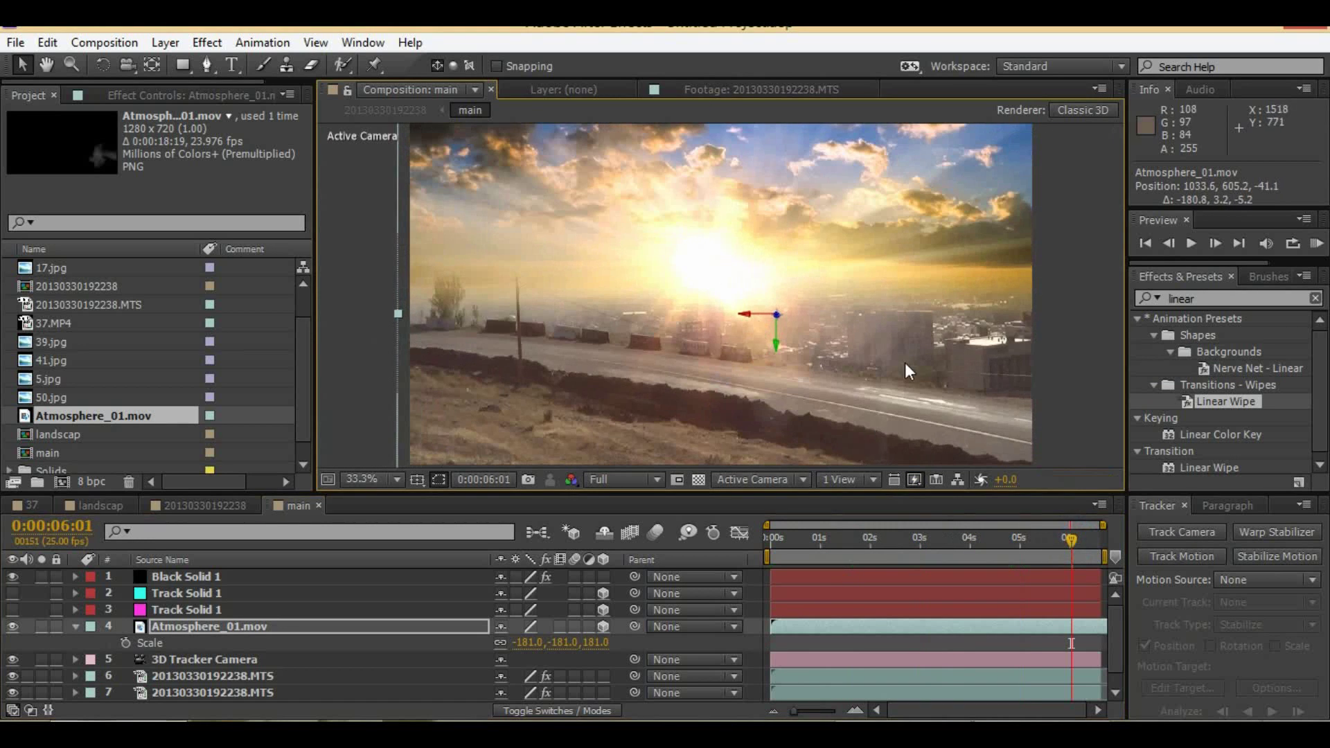
{"action": "left_click", "coordinate": [1093, 539]}
{"action": "mouse_move", "coordinate": [819, 360]}
{"action": "left_mouse_down"}
{"action": "mouse_move", "coordinate": [812, 399]}
{"action": "mouse_move", "coordinate": [804, 338]}
{"action": "left_mouse_up"}
{"action": "left_click", "coordinate": [38, 508]}
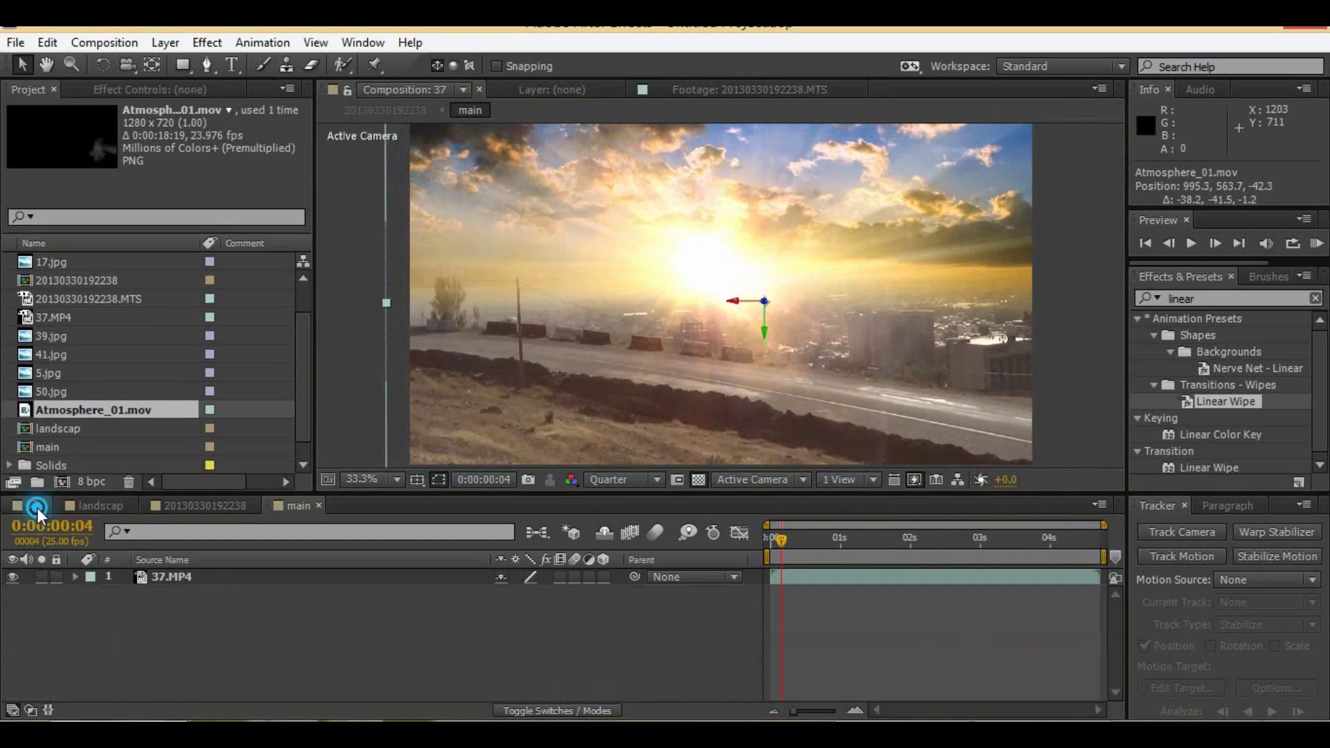
{"action": "left_click", "coordinate": [154, 503]}
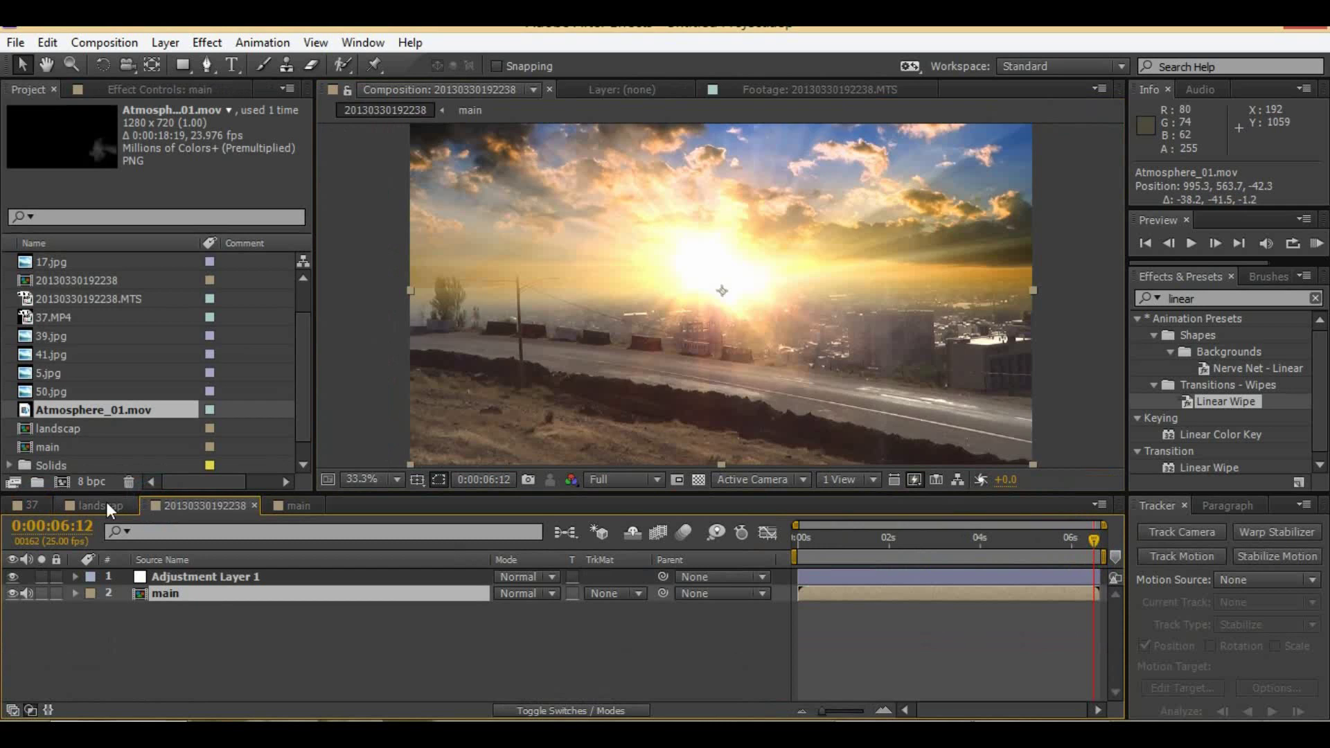
{"action": "left_click", "coordinate": [106, 504]}
{"action": "left_click", "coordinate": [205, 507]}
{"action": "left_click_drag", "start_coordinate": [833, 545], "coordinate": [1089, 544]}
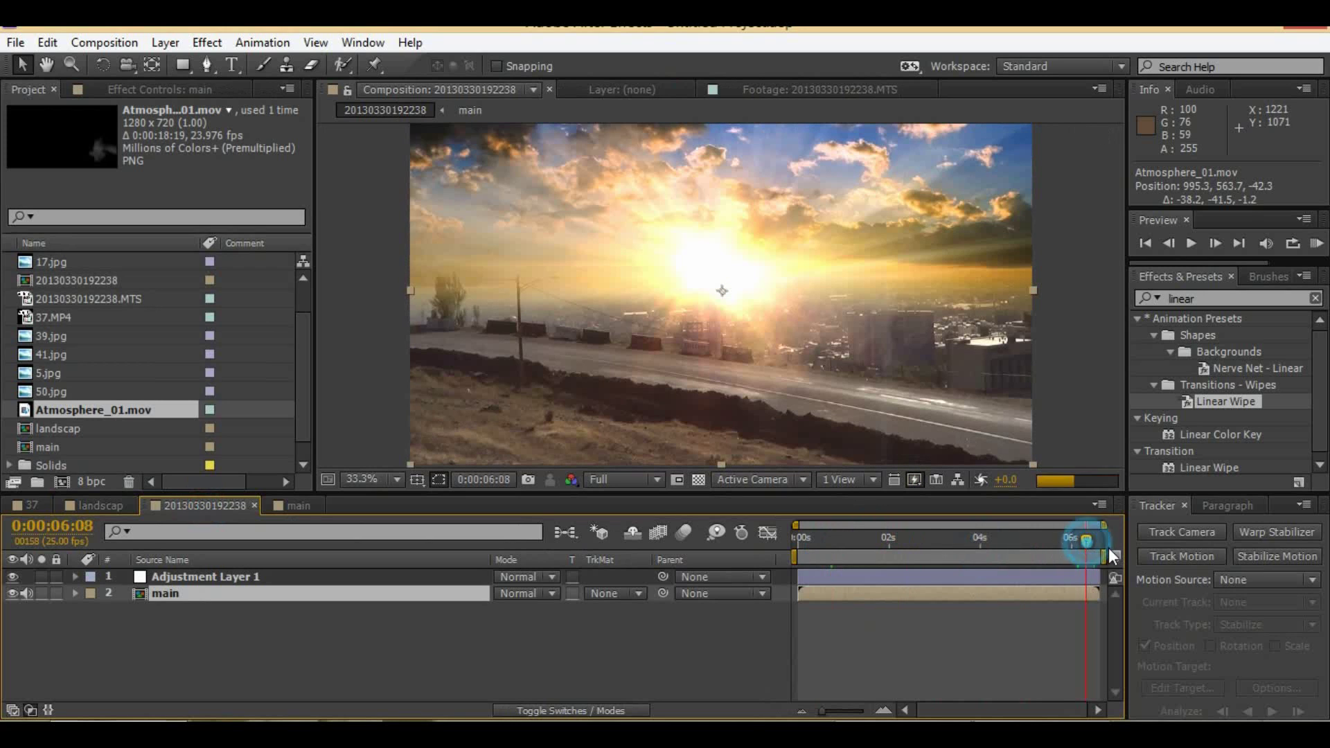
{"action": "left_click", "coordinate": [997, 630]}
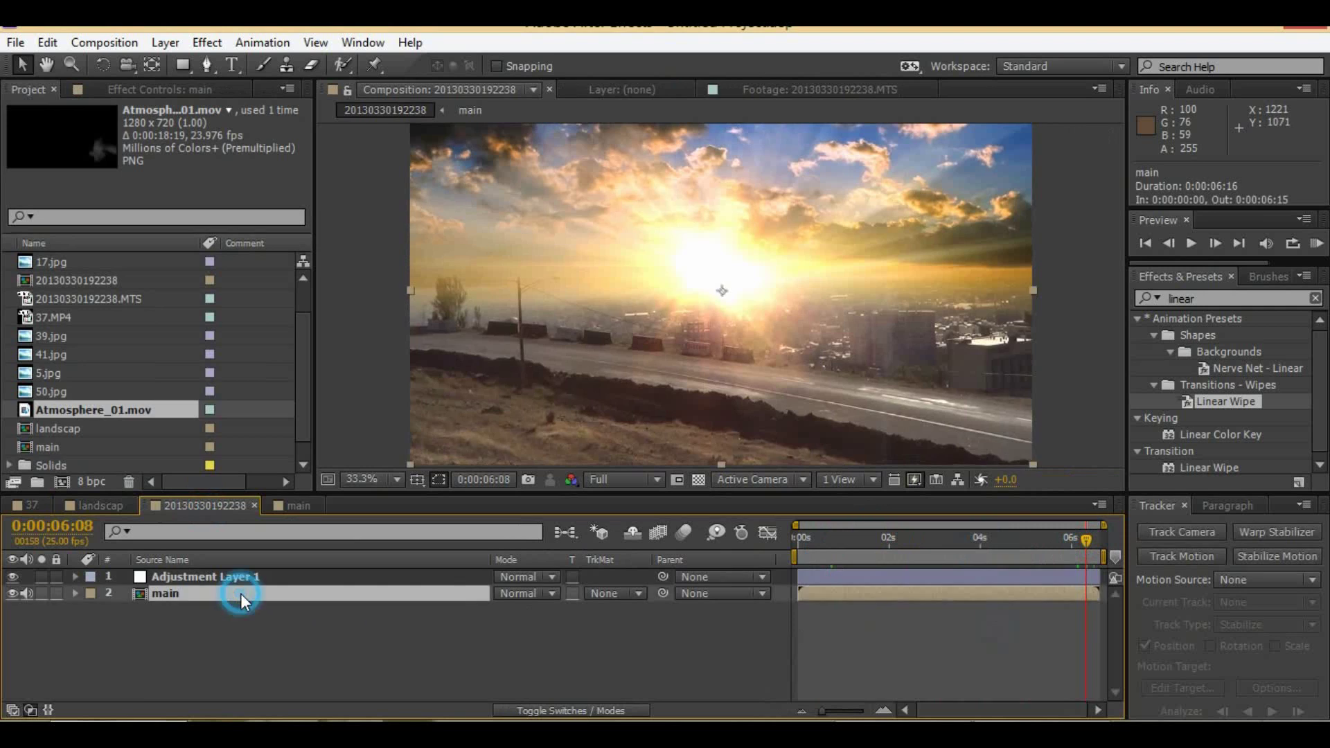
{"action": "double_click", "coordinate": [240, 593]}
{"action": "left_click", "coordinate": [191, 673]}
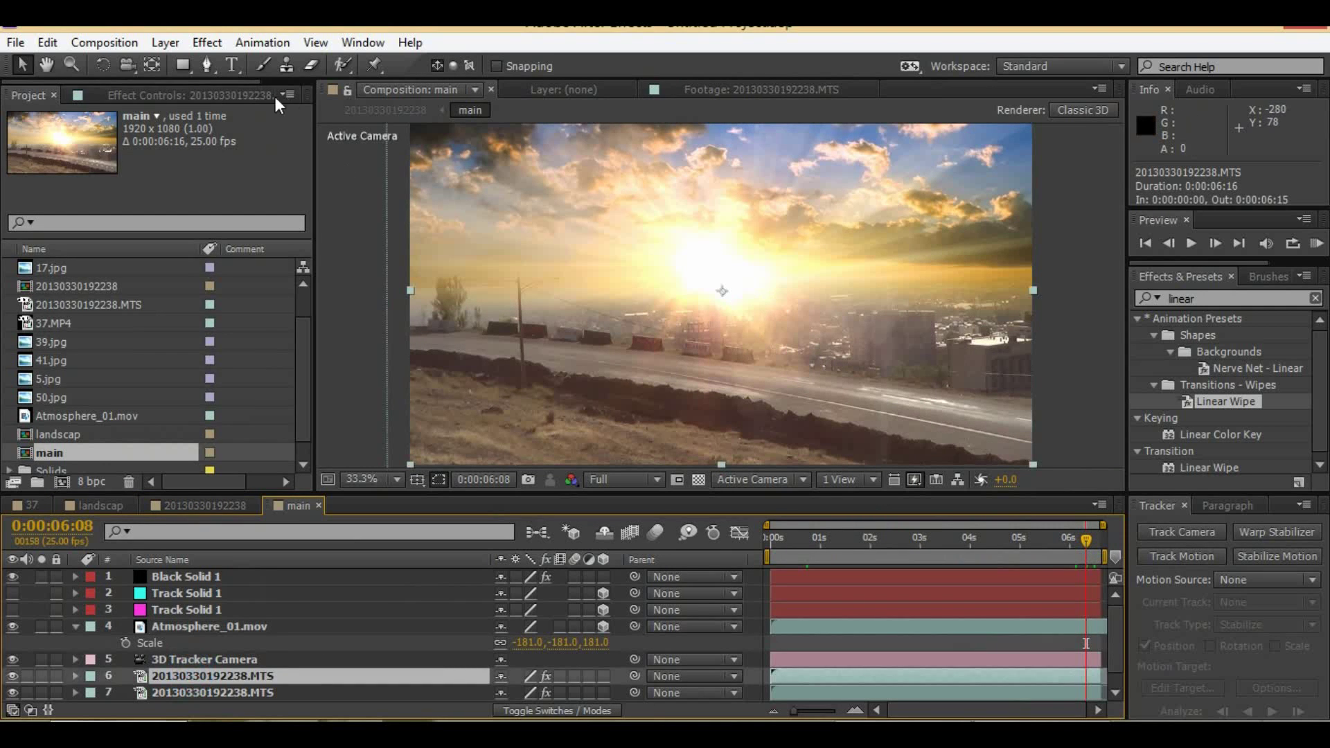
{"action": "left_click", "coordinate": [275, 97]}
{"action": "scroll", "coordinate": [228, 333], "scroll_direction": "down", "scroll_amount": 4}
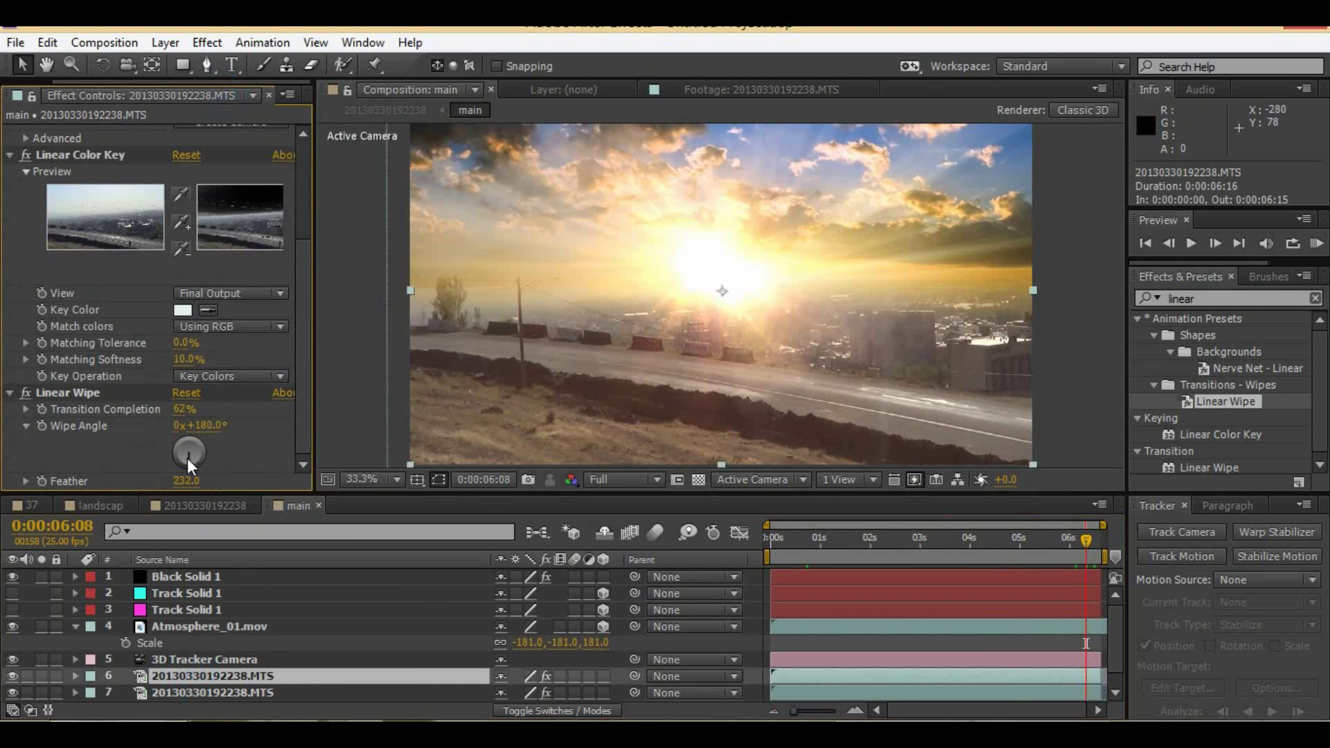
{"action": "left_click", "coordinate": [177, 410]}
{"action": "left_click_drag", "start_coordinate": [167, 409], "coordinate": [160, 413]}
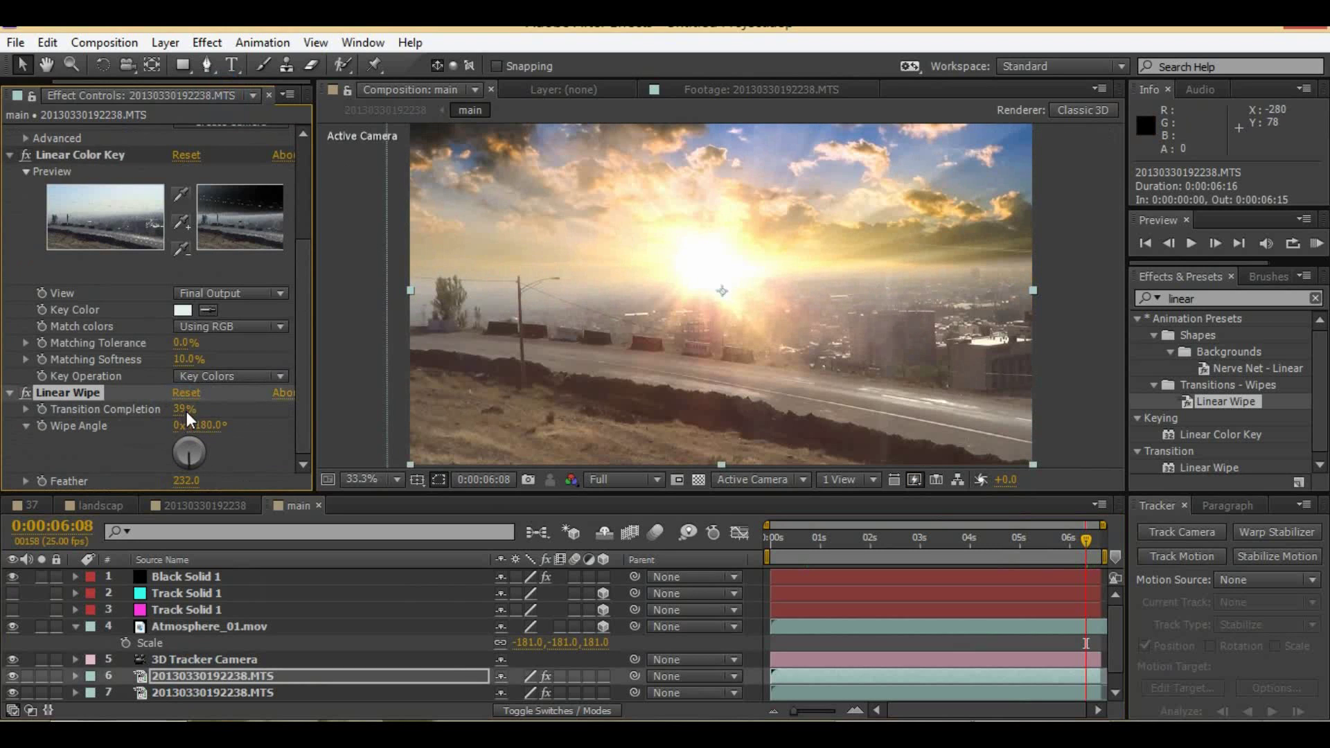
{"action": "left_click", "coordinate": [186, 411]}
{"action": "left_click_drag", "start_coordinate": [182, 411], "coordinate": [195, 411]}
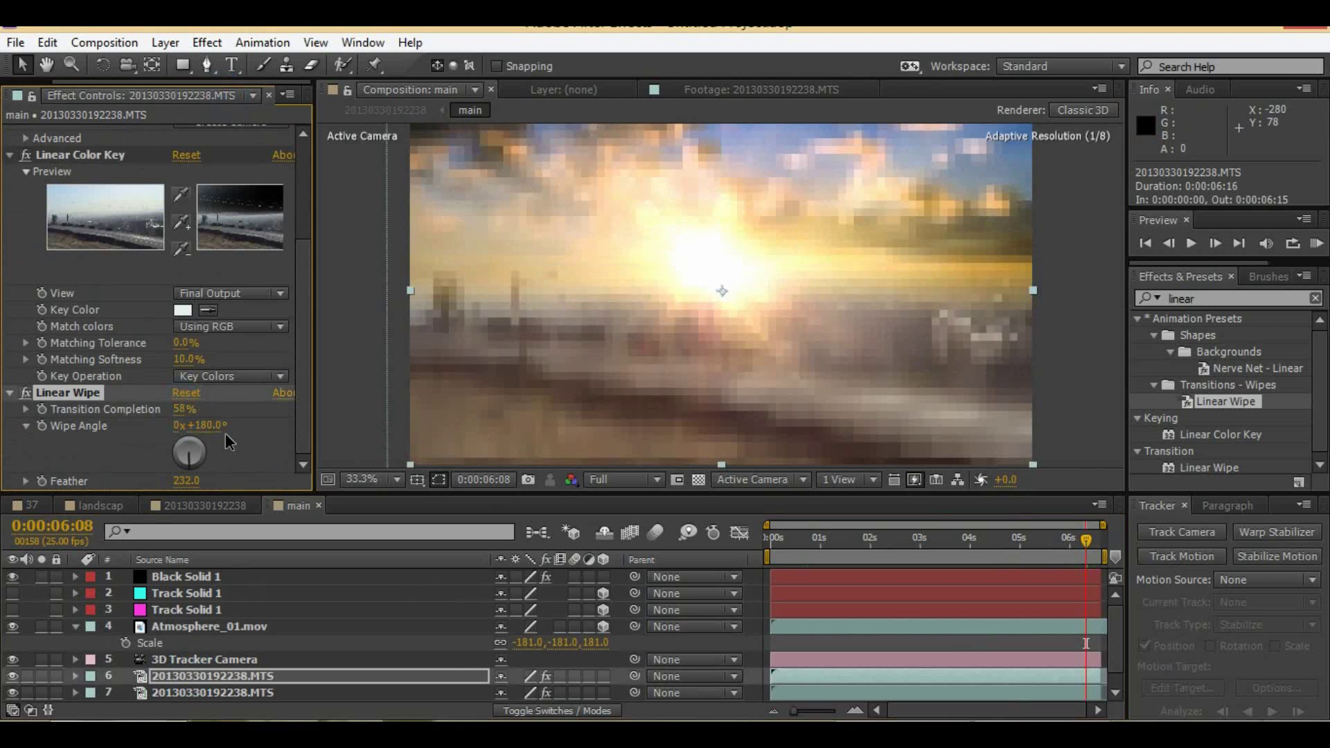
{"action": "left_click", "coordinate": [749, 658]}
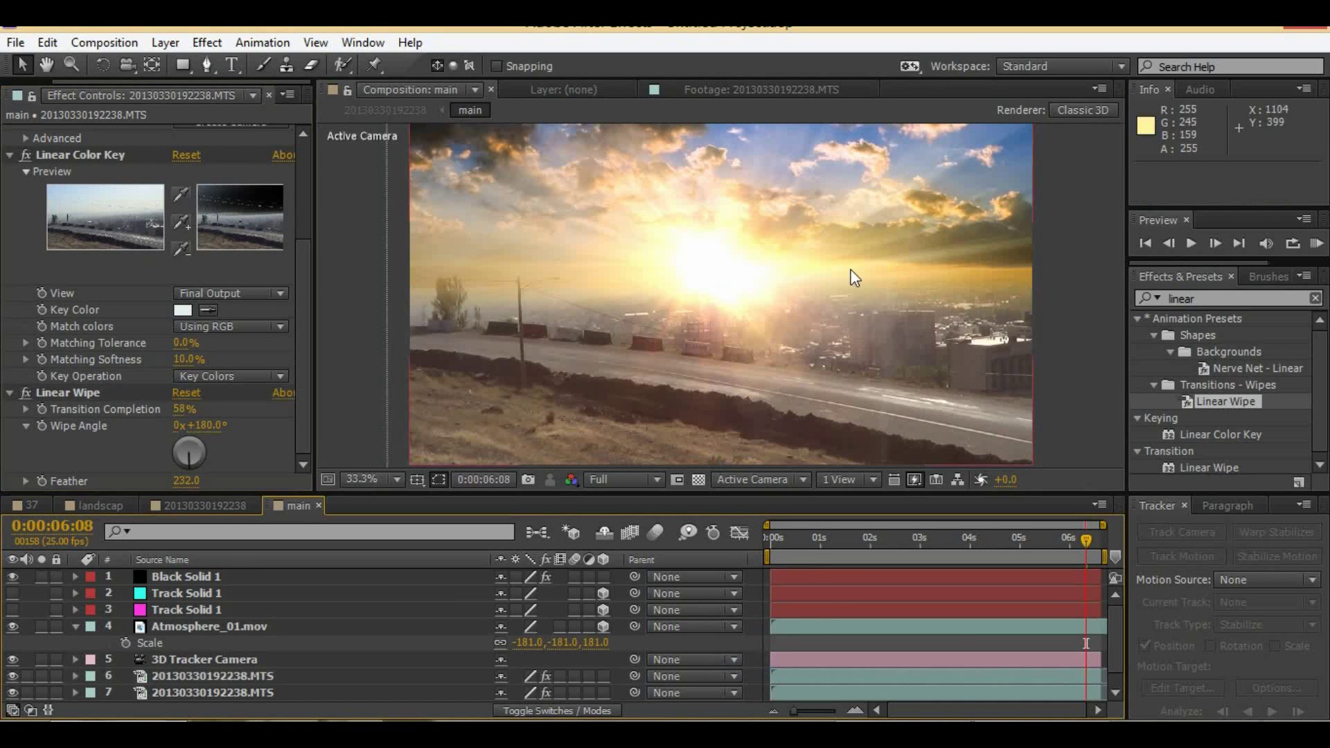
{"action": "left_click", "coordinate": [204, 503]}
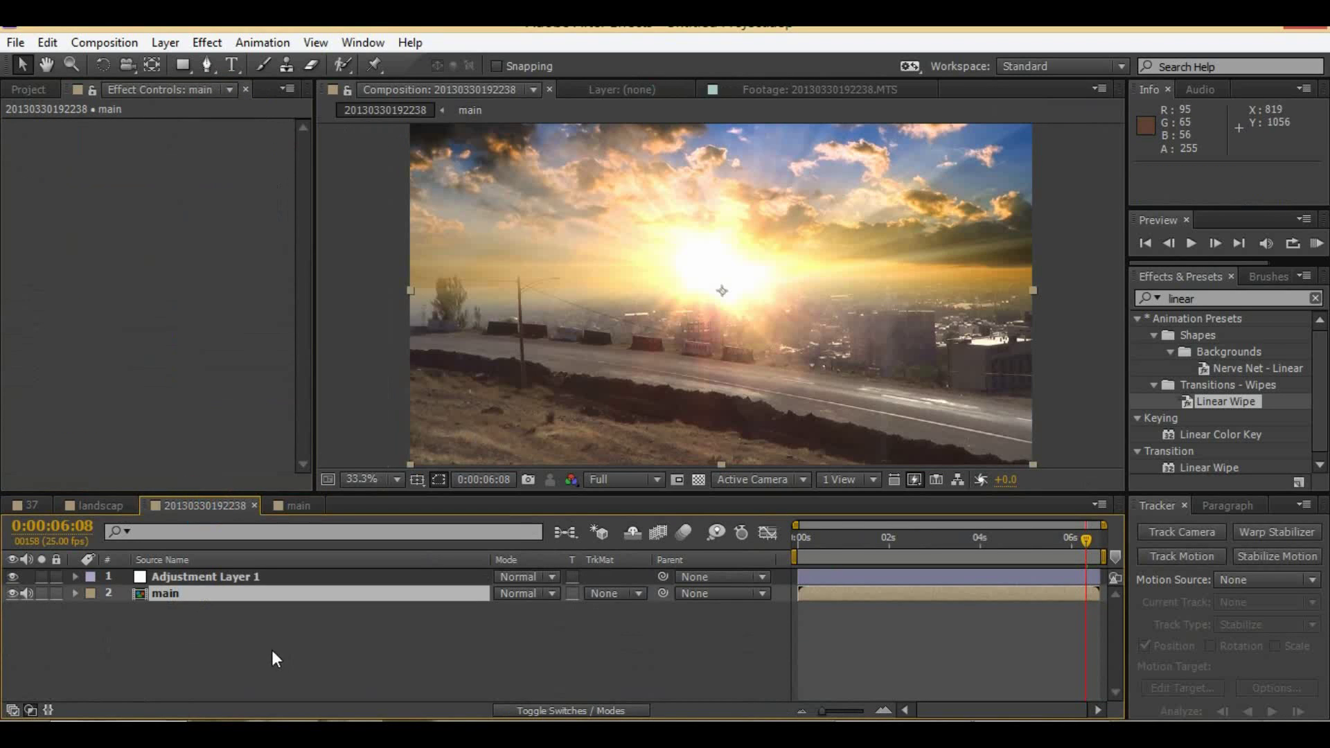
Step: Search for '3d g' and apply 3D Glasses to Adjustment Layer 1
{"action": "left_click", "coordinate": [272, 651]}
{"action": "left_click", "coordinate": [212, 577]}
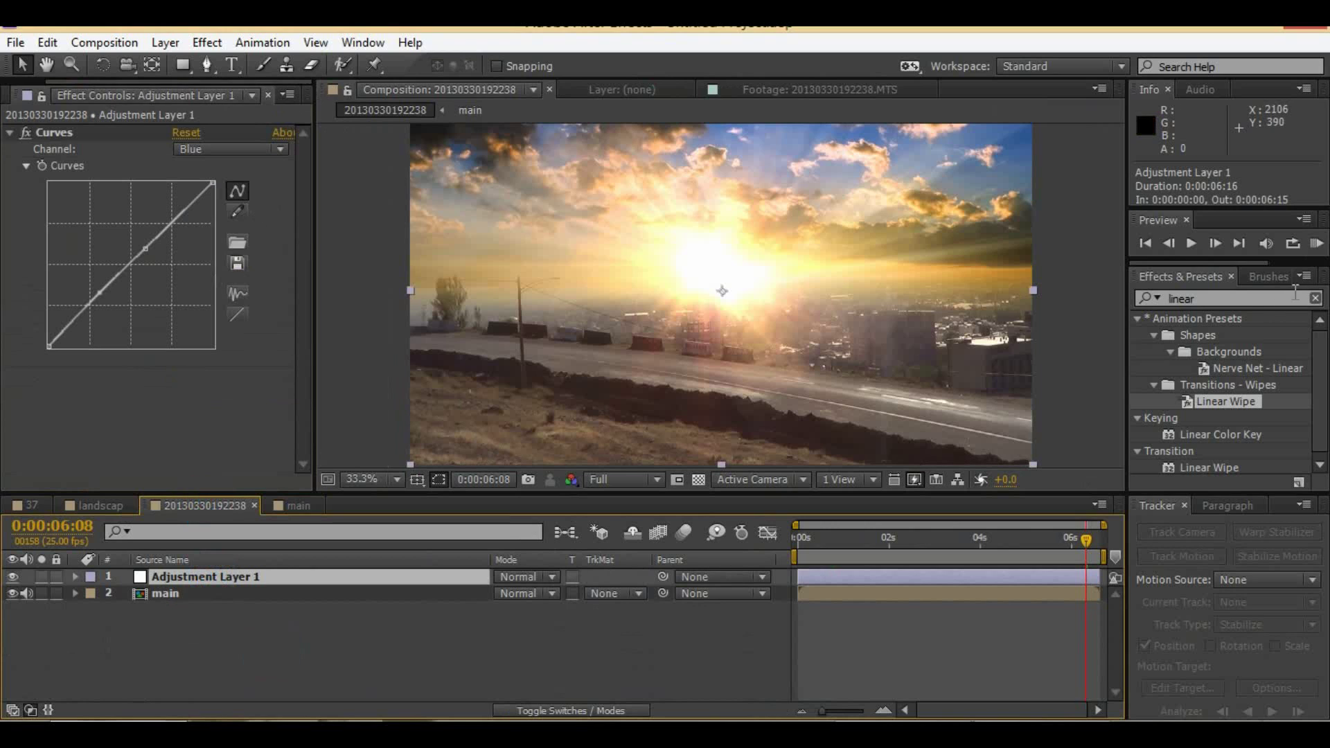
{"action": "left_click", "coordinate": [1246, 300]}
{"action": "type", "text": "3d"}
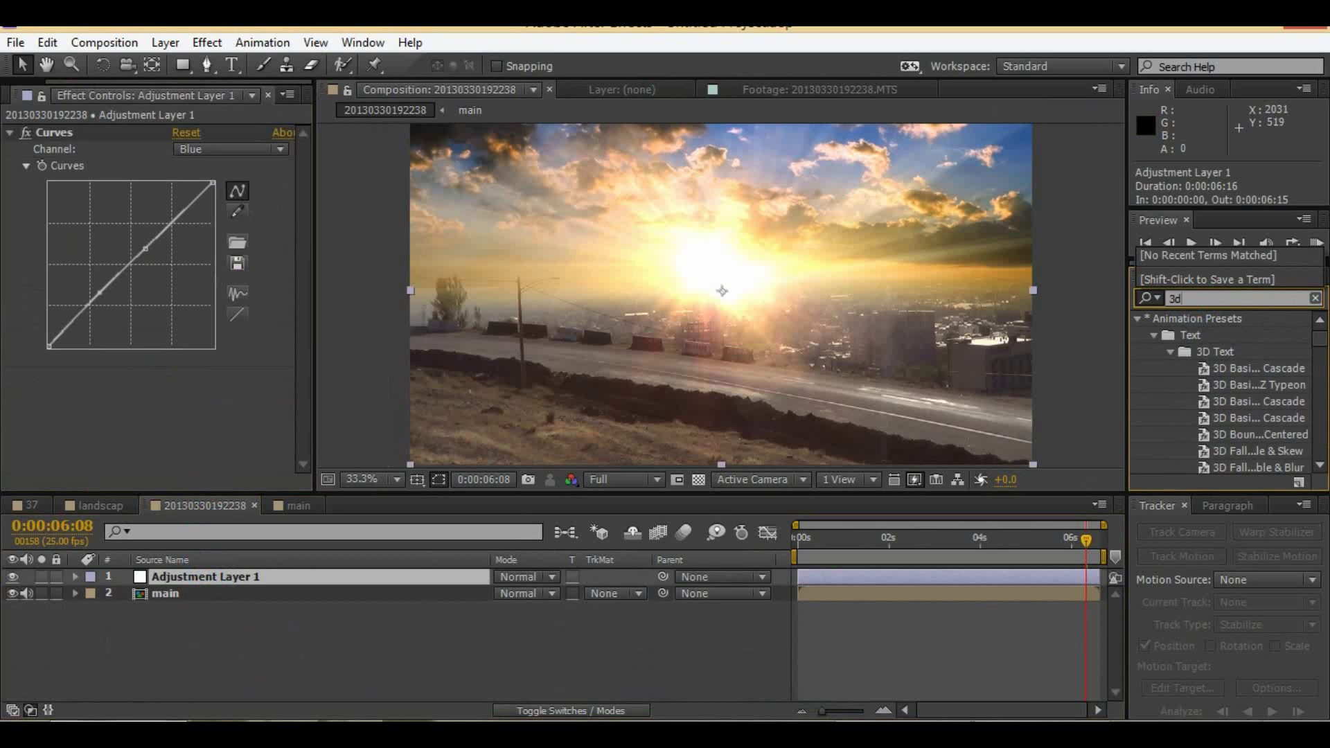
{"action": "type", "text": " gla"}
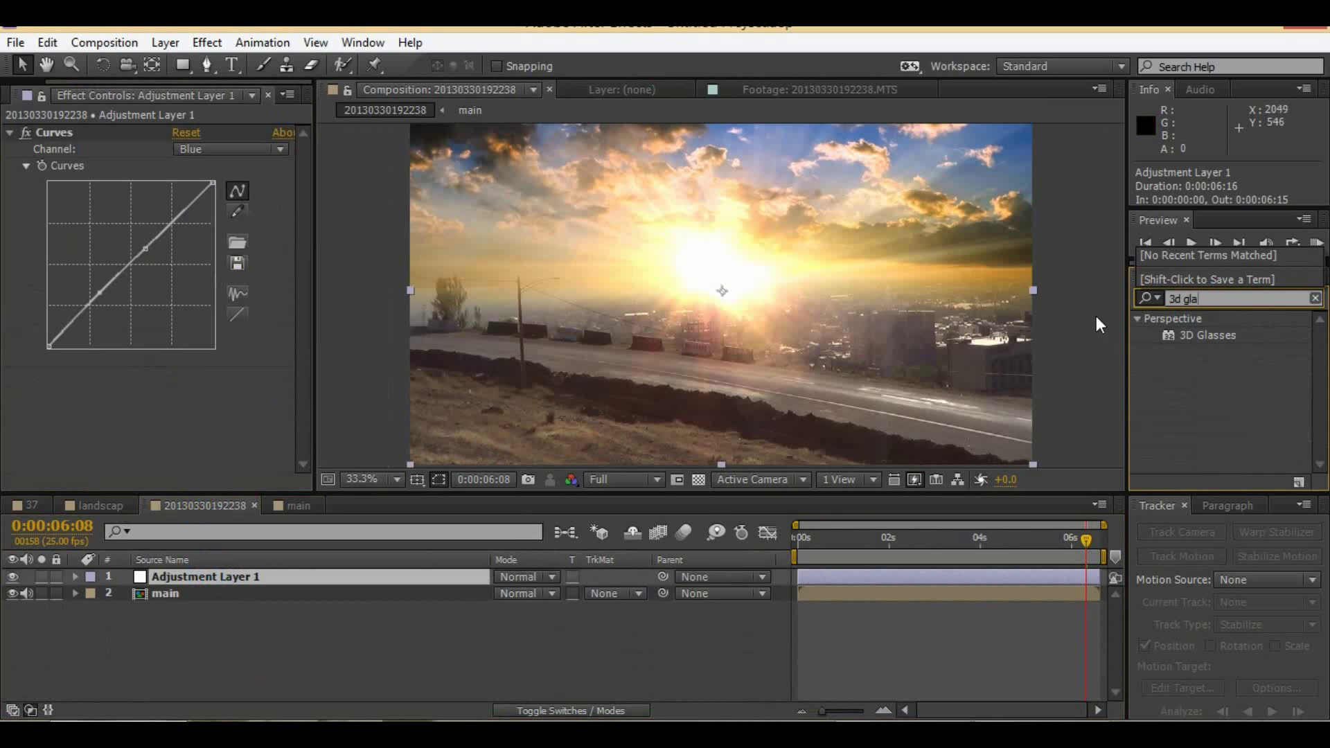
{"action": "double_click", "coordinate": [1196, 336]}
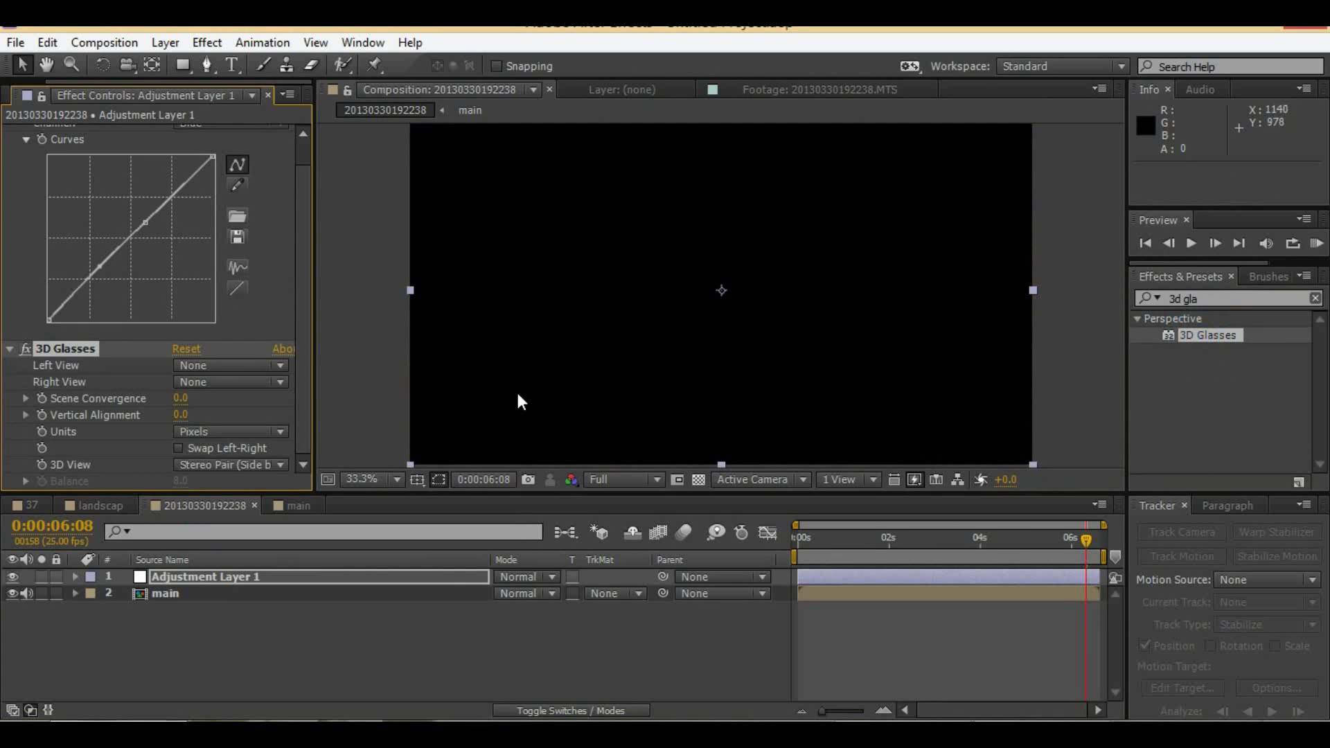
Step: Set Right View to Adjustment Layer 1, Balanced Colored Red Blue view, and Scene Convergence 22
{"action": "left_click", "coordinate": [230, 381]}
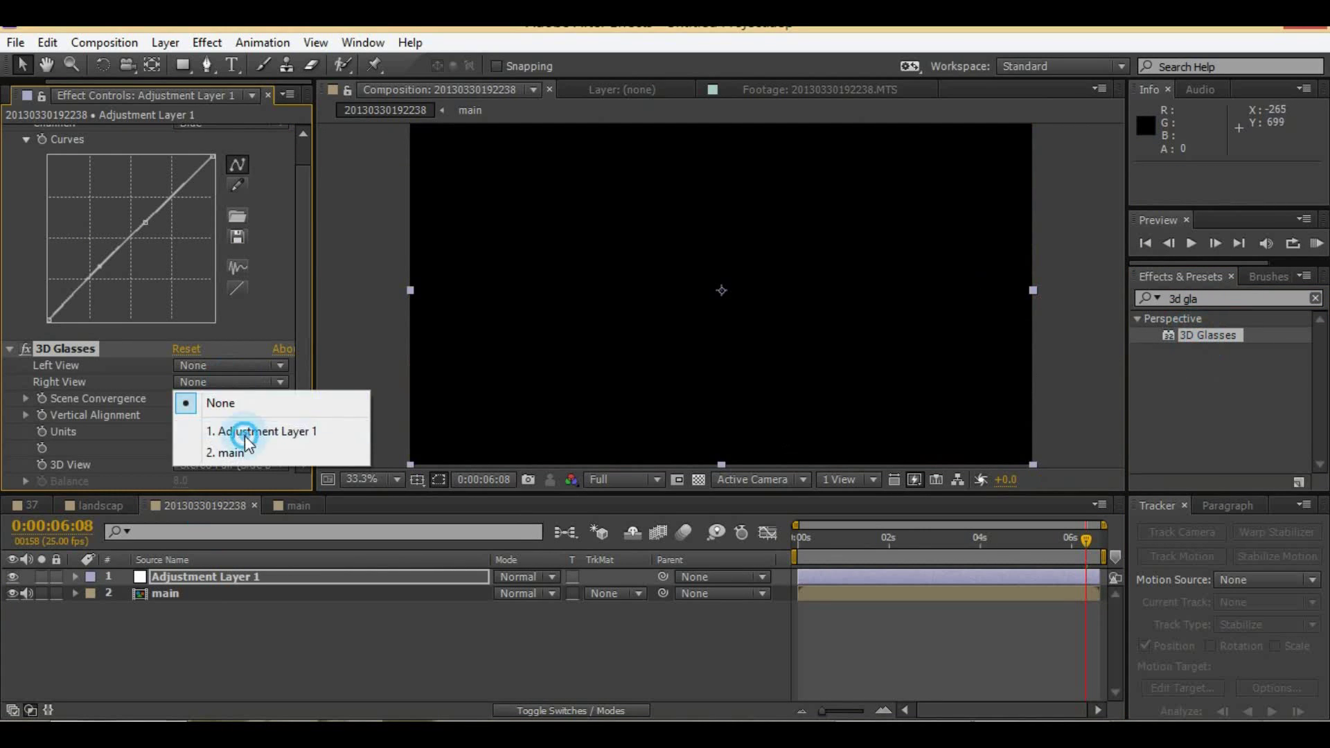
{"action": "left_click", "coordinate": [244, 435]}
{"action": "left_click", "coordinate": [252, 465]}
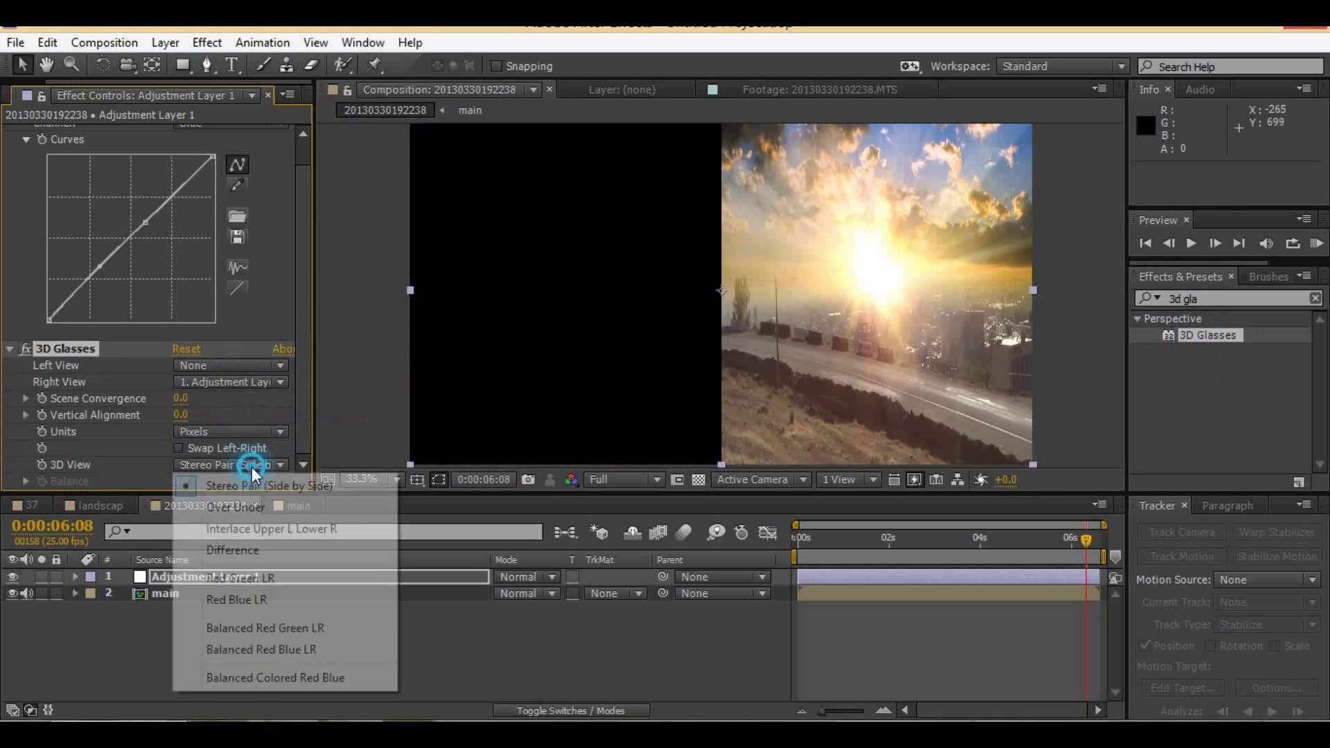
{"action": "left_click", "coordinate": [244, 678]}
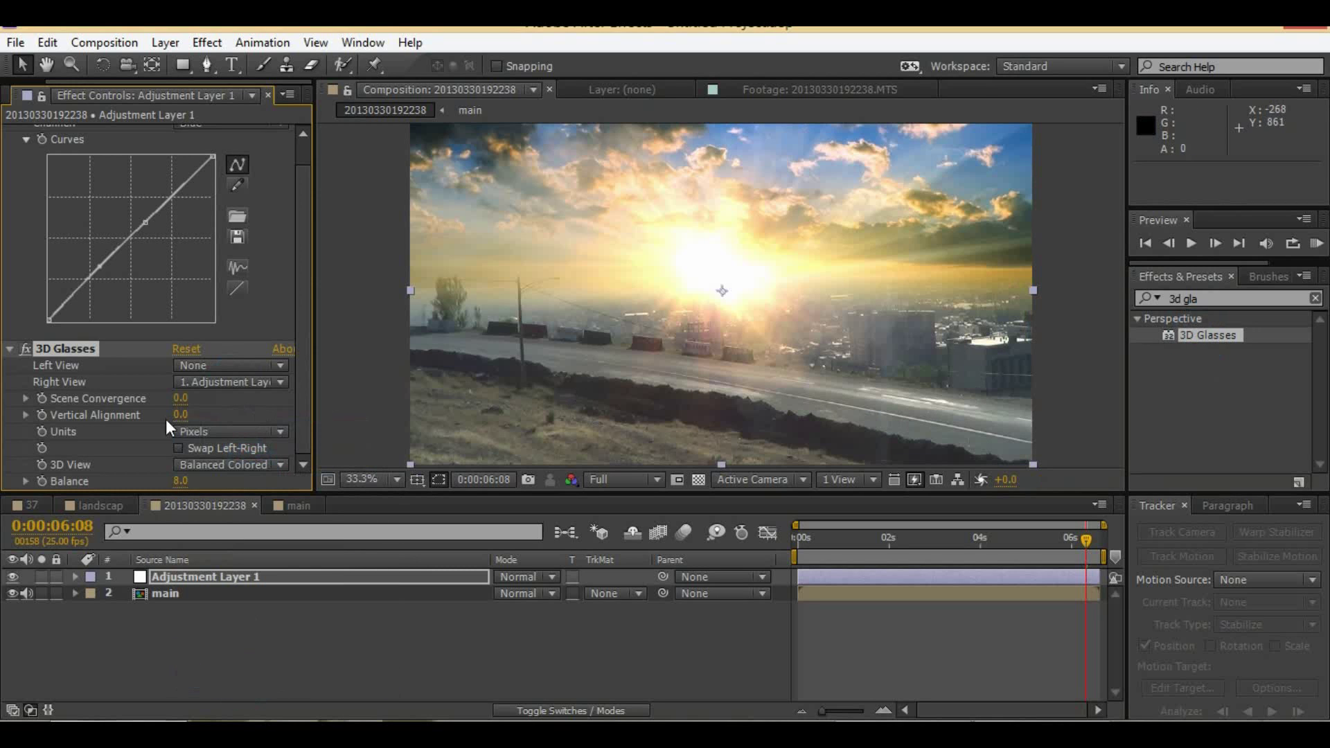
{"action": "left_click", "coordinate": [1219, 296]}
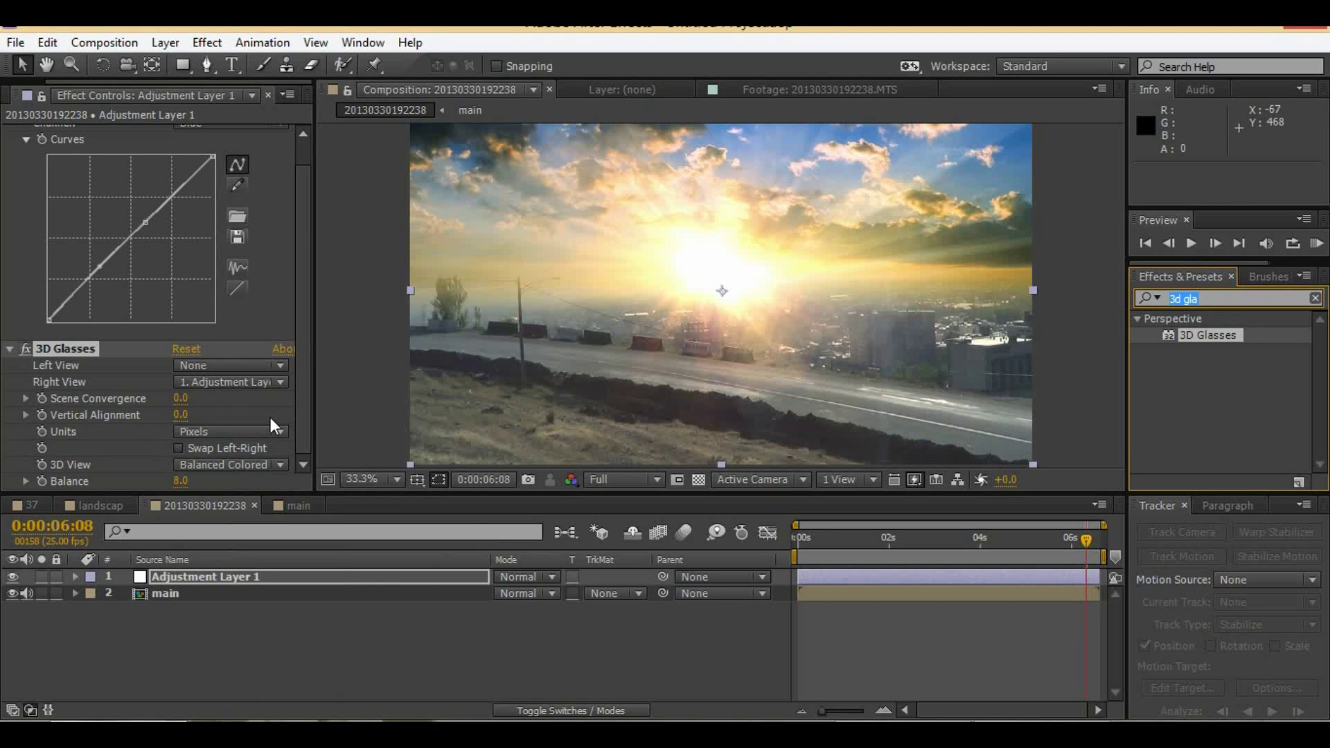
{"action": "left_click", "coordinate": [264, 442]}
{"action": "left_click_drag", "start_coordinate": [187, 410], "coordinate": [202, 410]}
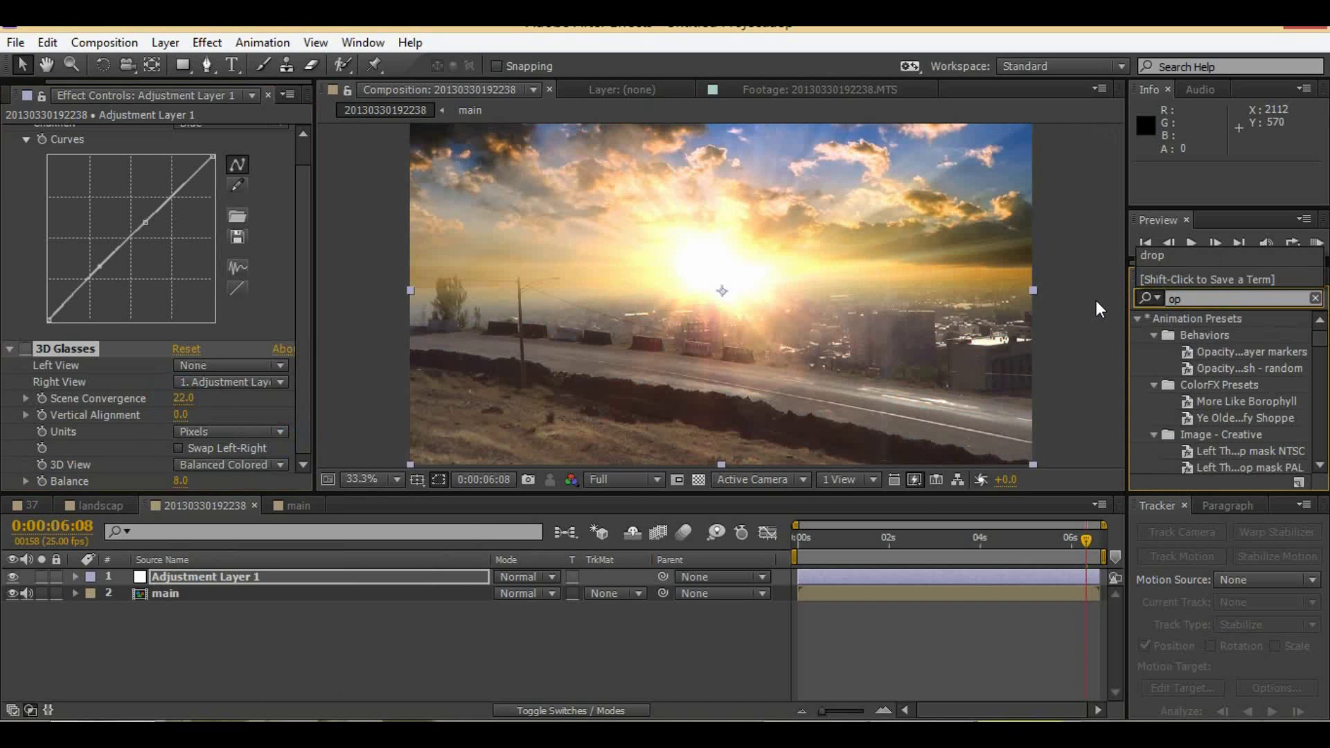
Step: Add Optics Compensation, move it above 3D Glasses, and re-enable 3D Glasses
{"action": "type", "text": "t"}
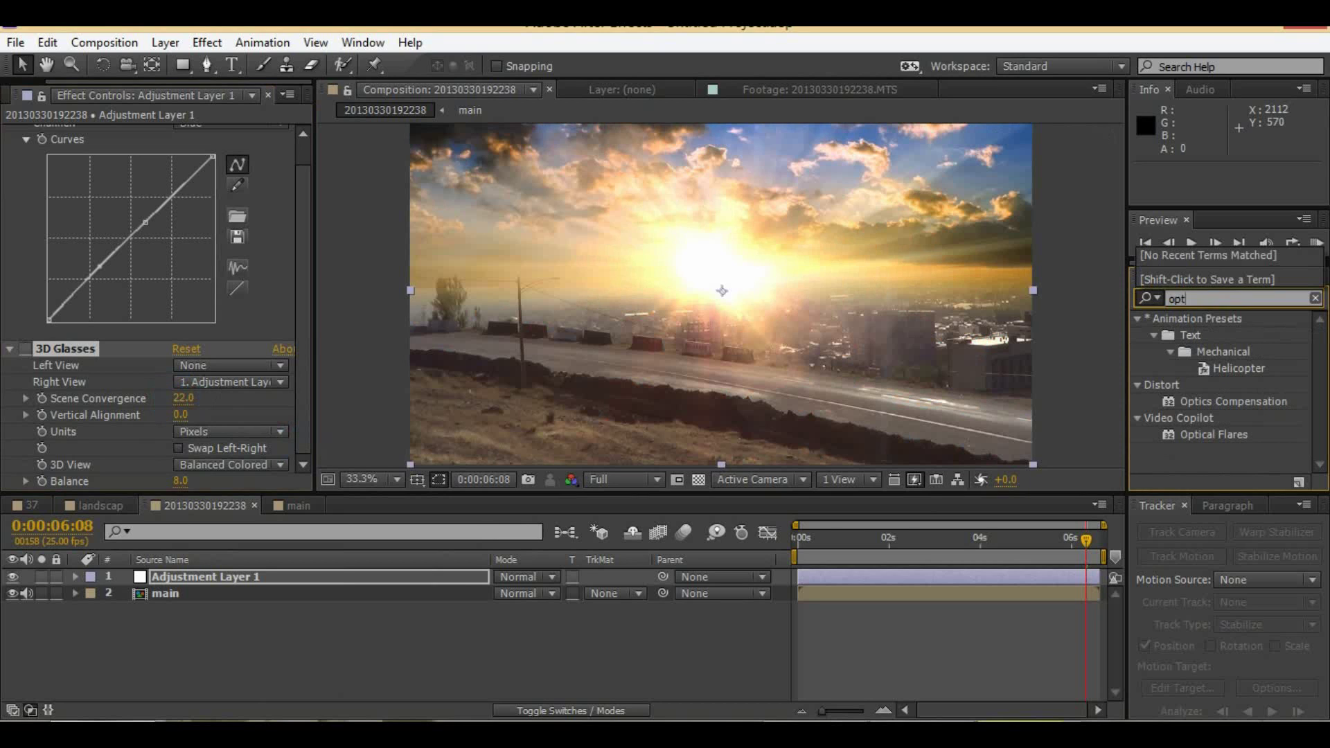
{"action": "double_click", "coordinate": [1274, 399]}
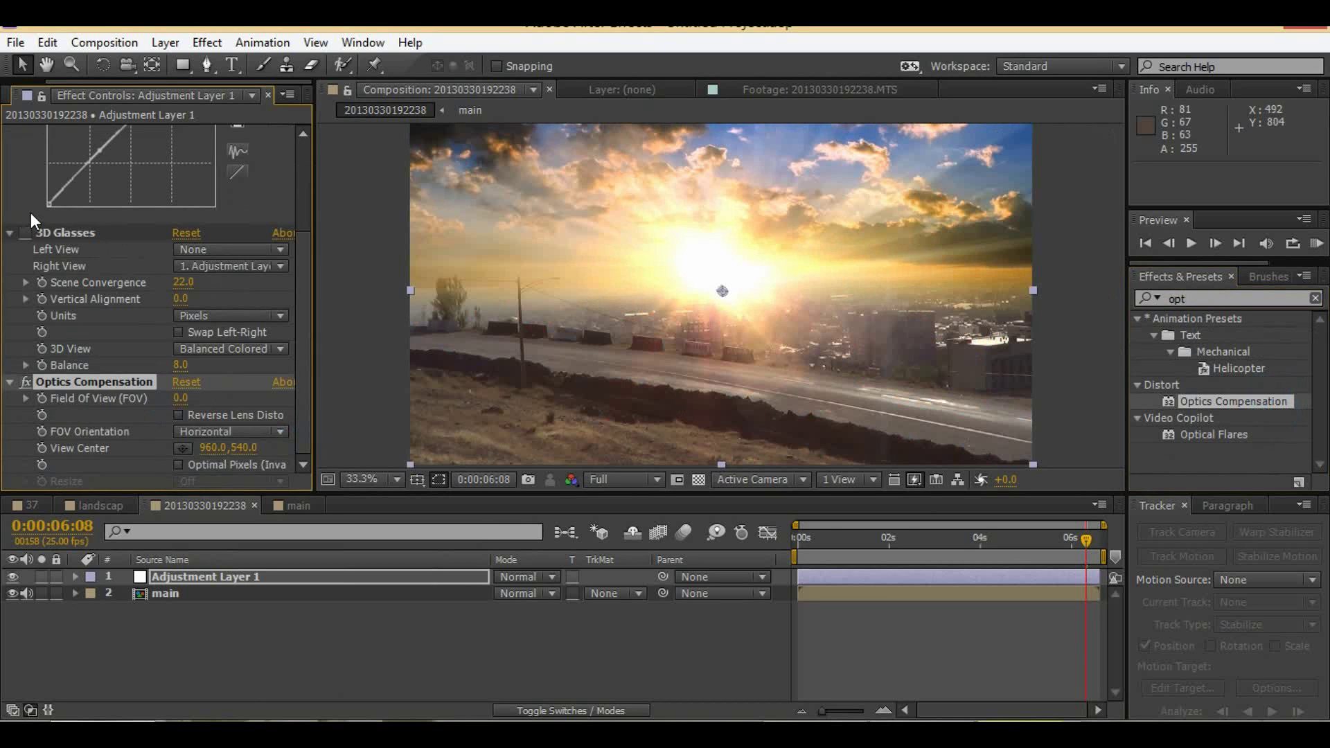
{"action": "left_click", "coordinate": [83, 389]}
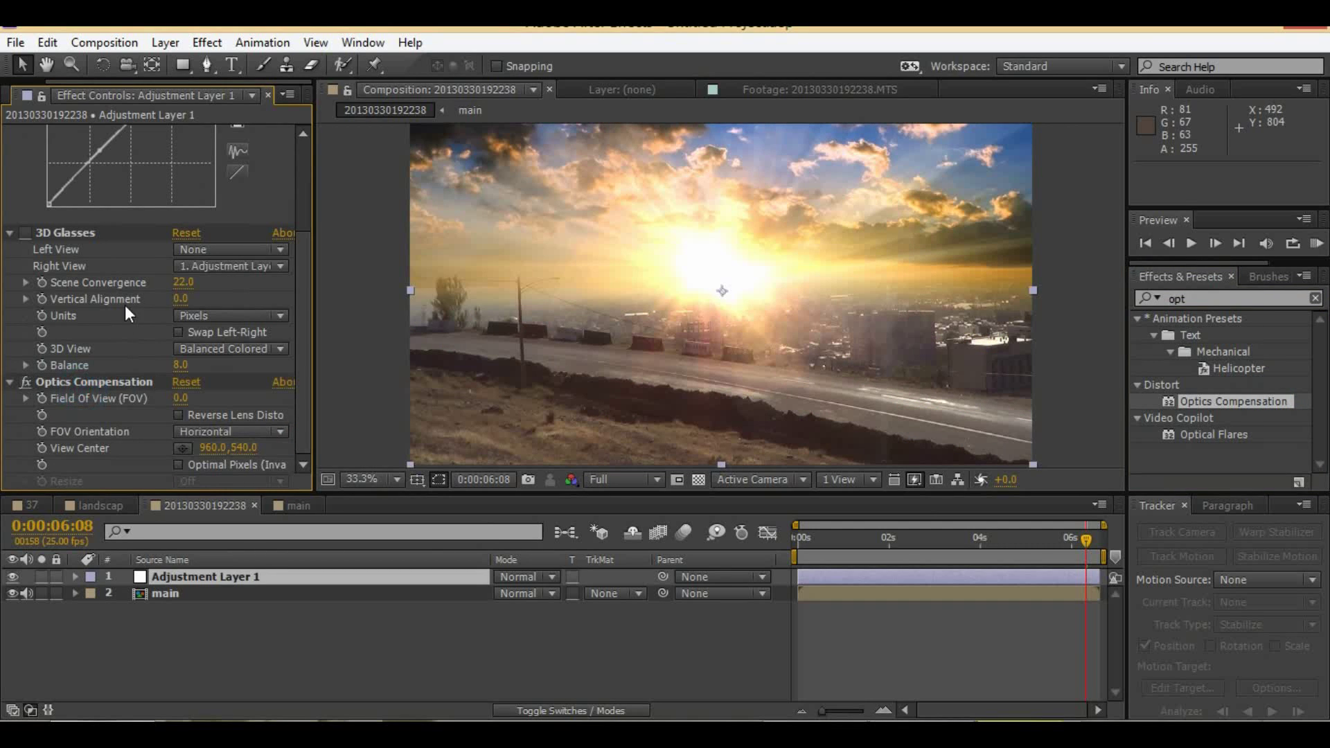
{"action": "left_click_drag", "start_coordinate": [111, 377], "coordinate": [168, 231]}
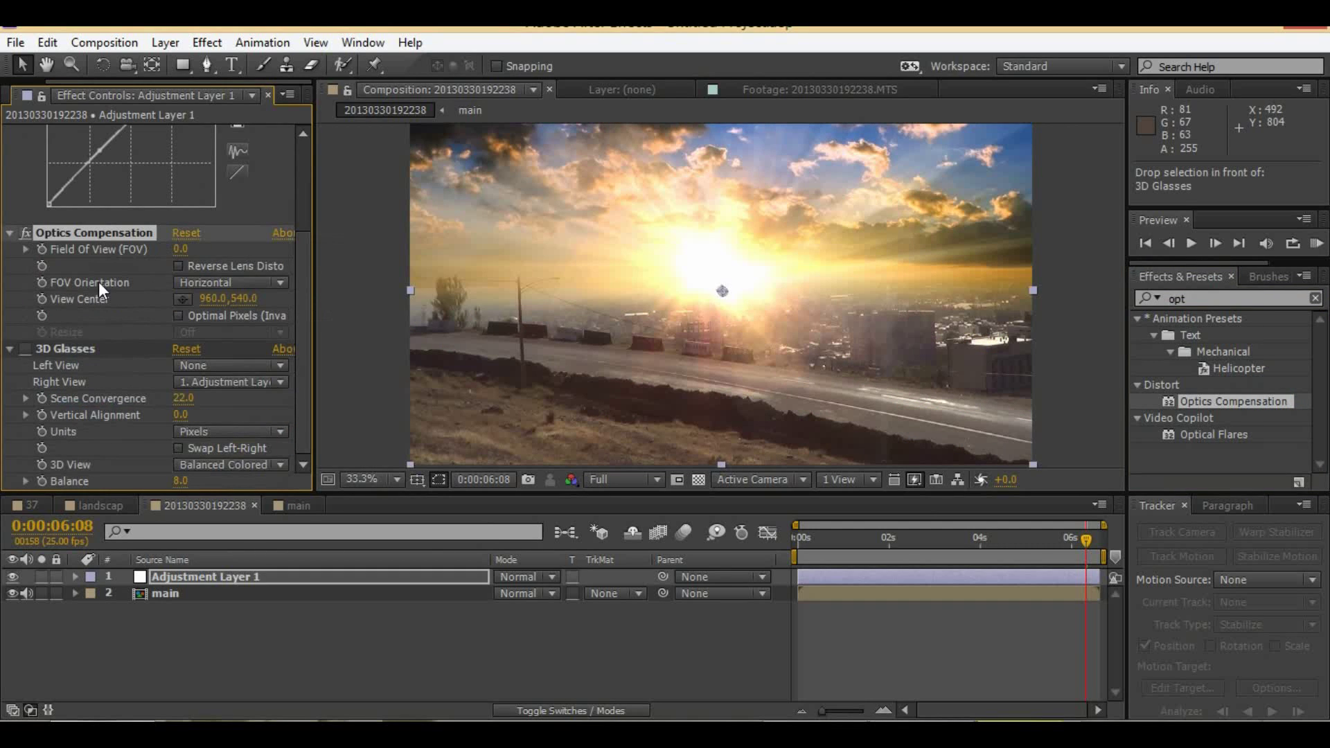
{"action": "left_click", "coordinate": [25, 349]}
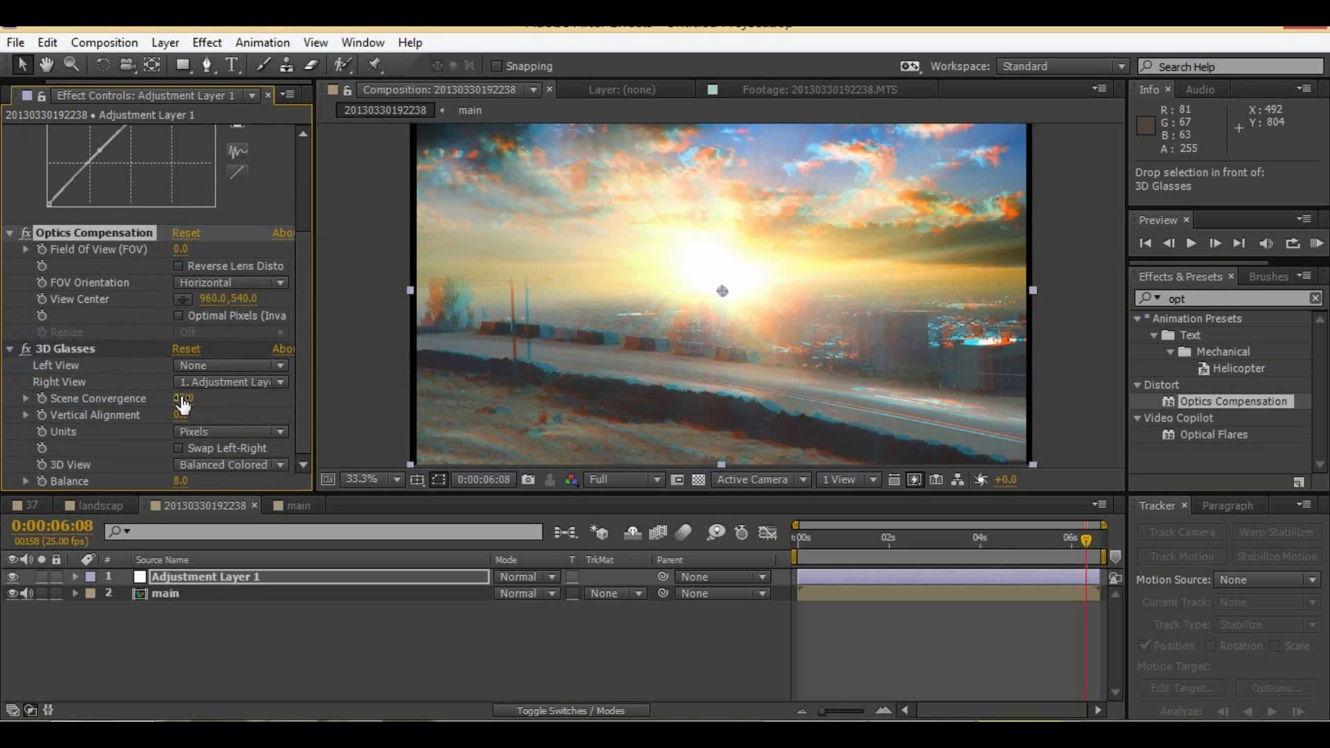
Step: Set Scene Convergence to 0, Field of View to 20.5, and enable Reverse Lens Distortion
{"action": "left_click", "coordinate": [178, 268]}
{"action": "left_click", "coordinate": [178, 267]}
{"action": "left_click_drag", "start_coordinate": [183, 399], "coordinate": [64, 401]}
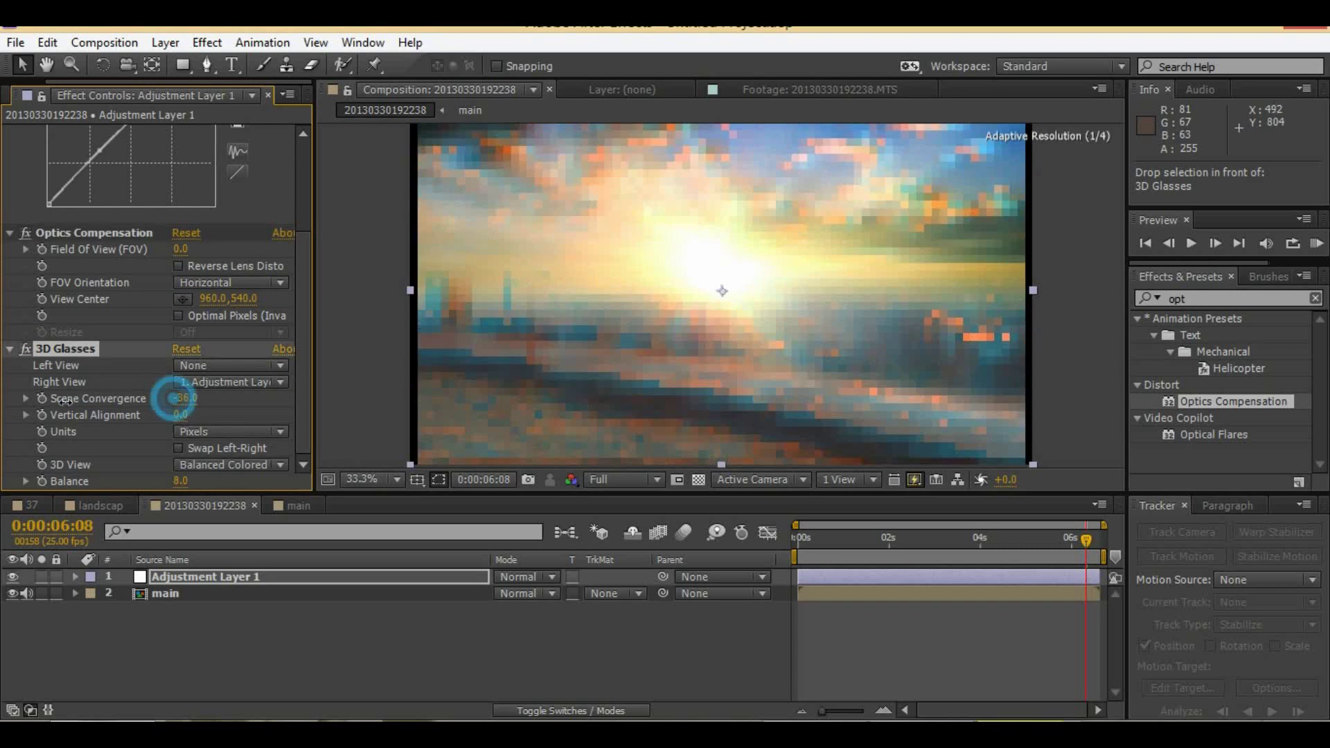
{"action": "left_click", "coordinate": [181, 398]}
{"action": "type", "text": "0"}
{"action": "key", "text": "Return"}
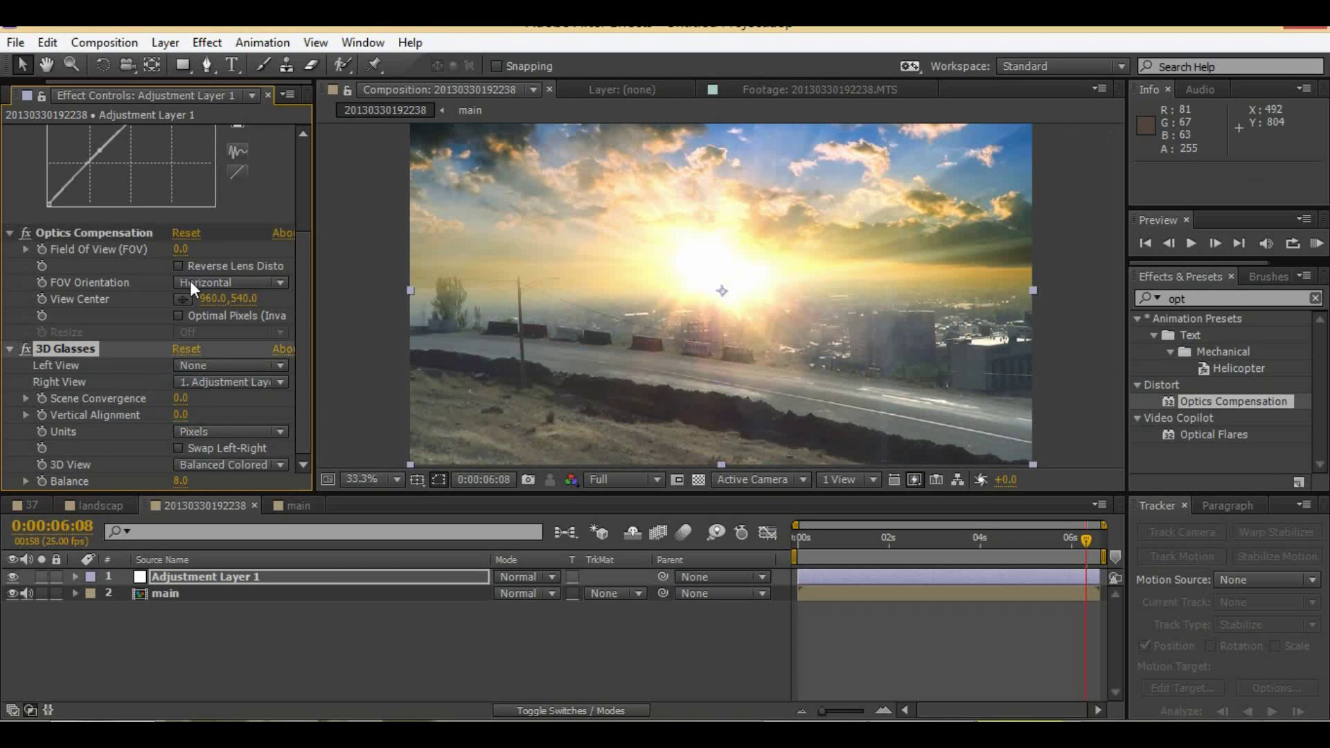
{"action": "left_click_drag", "start_coordinate": [180, 256], "coordinate": [211, 255]}
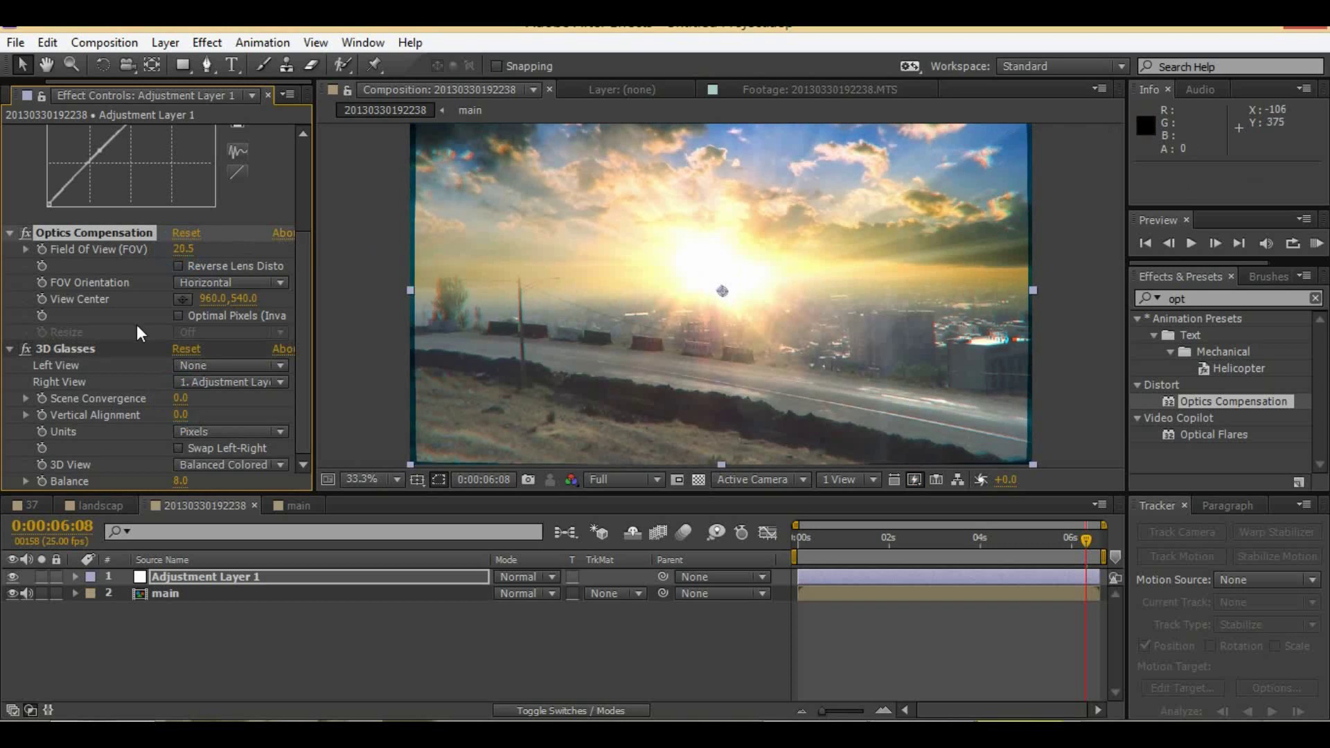
{"action": "left_click", "coordinate": [178, 267]}
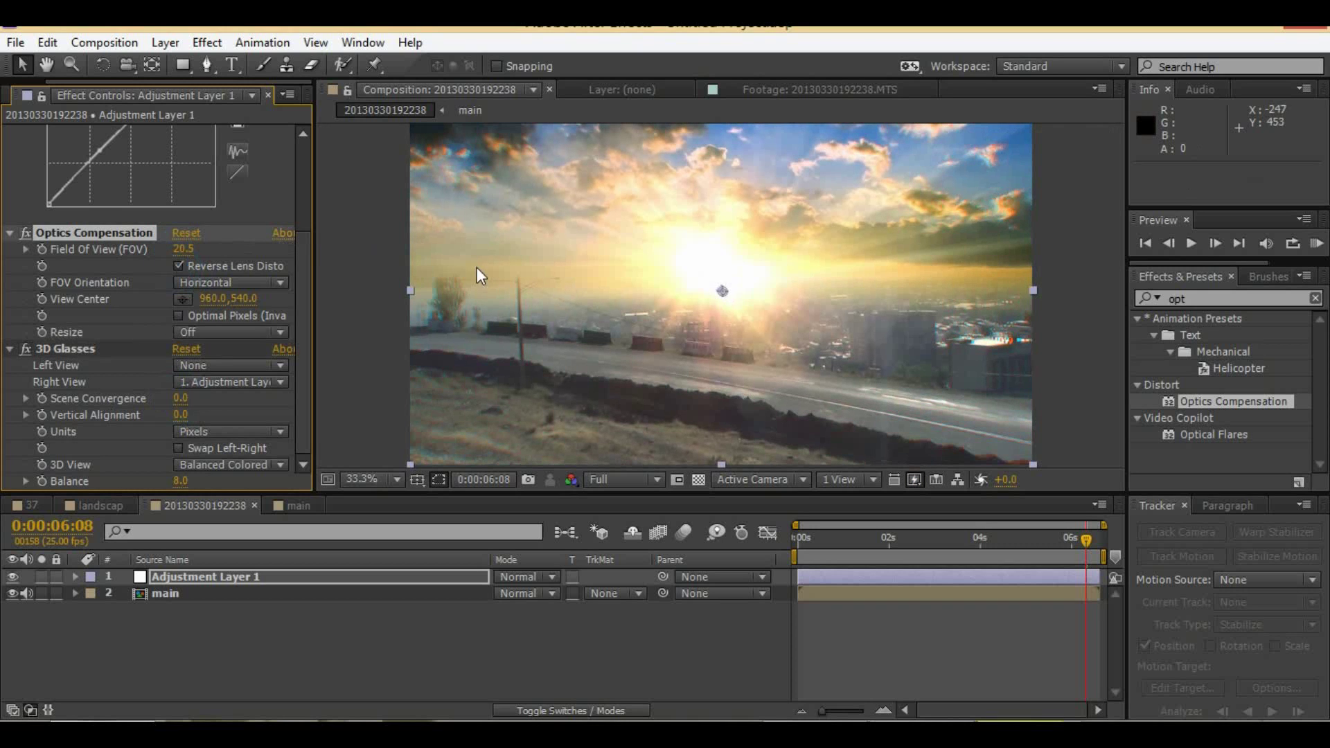
{"action": "left_click", "coordinate": [824, 624]}
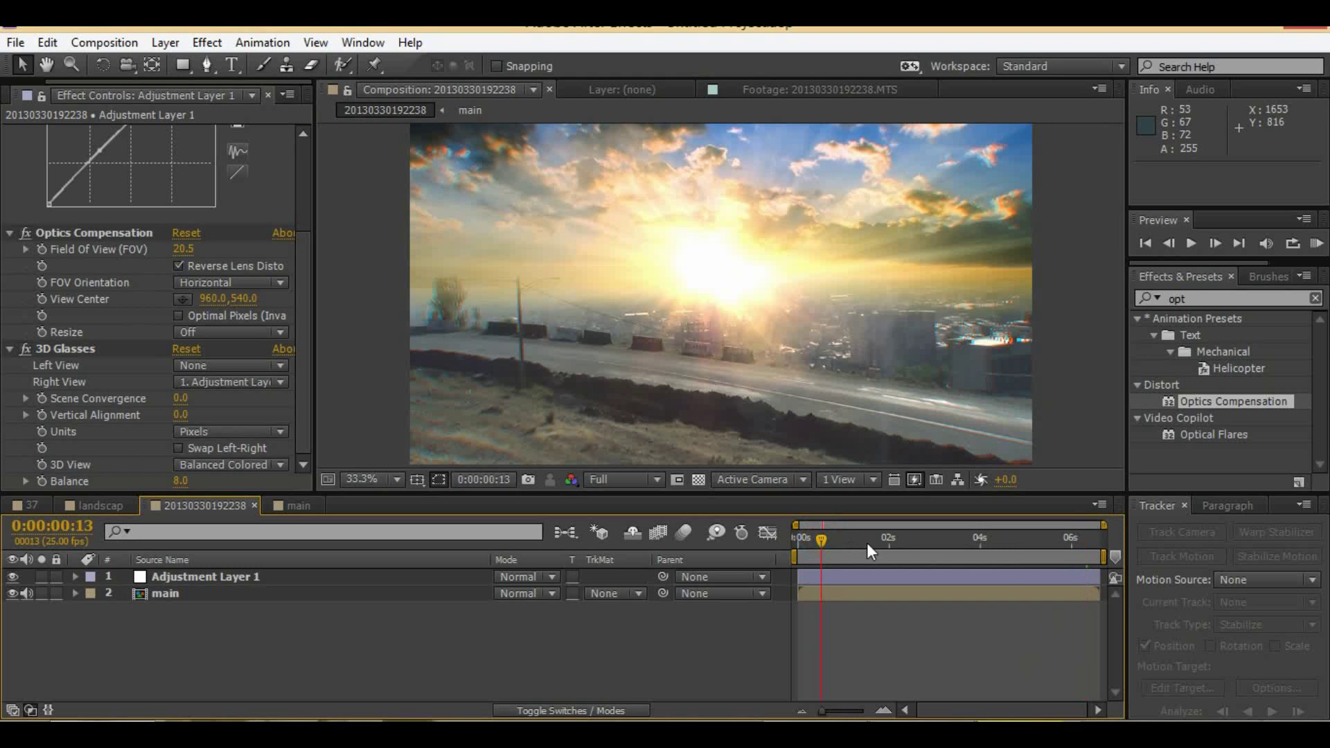
Step: Check later frames, set Adjustment Layer 1's 3D Glasses Balance to 8.3, and preview the clip
{"action": "left_click", "coordinate": [917, 546]}
{"action": "left_click", "coordinate": [984, 546]}
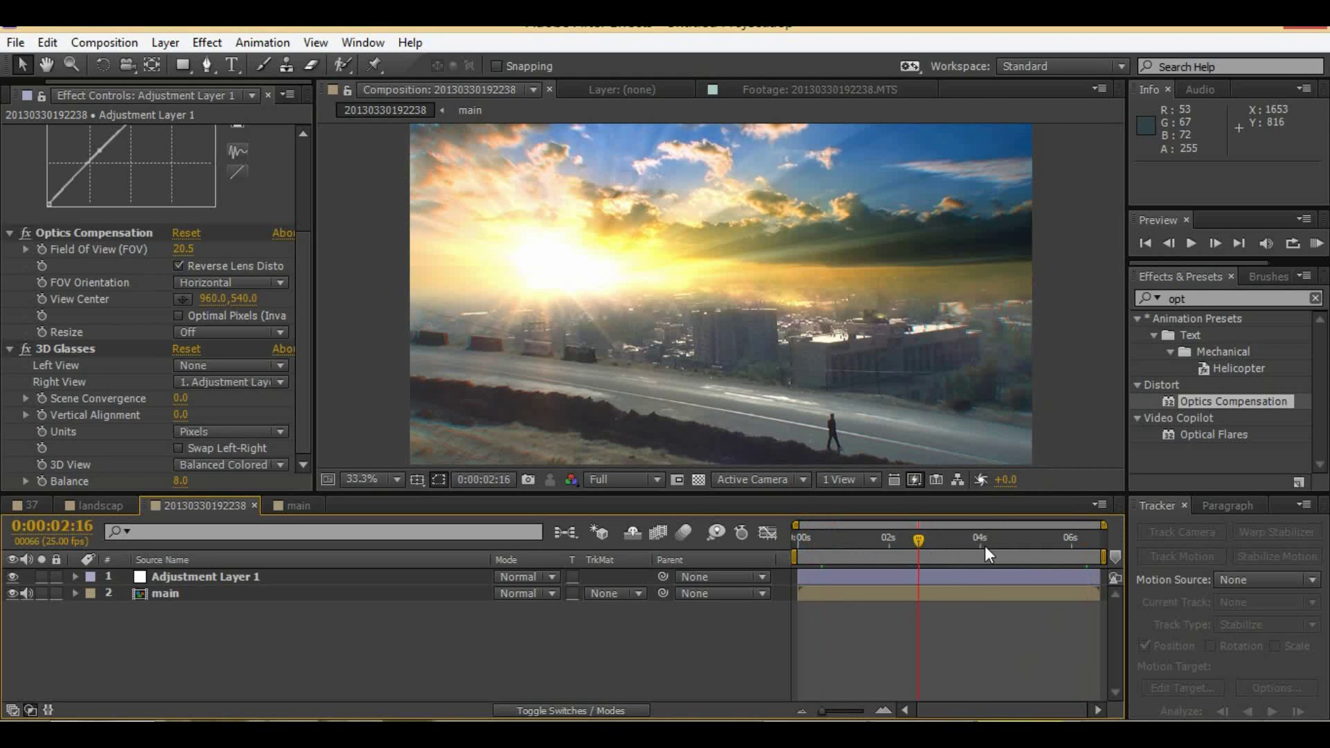
{"action": "left_click_drag", "start_coordinate": [1012, 542], "coordinate": [1079, 542]}
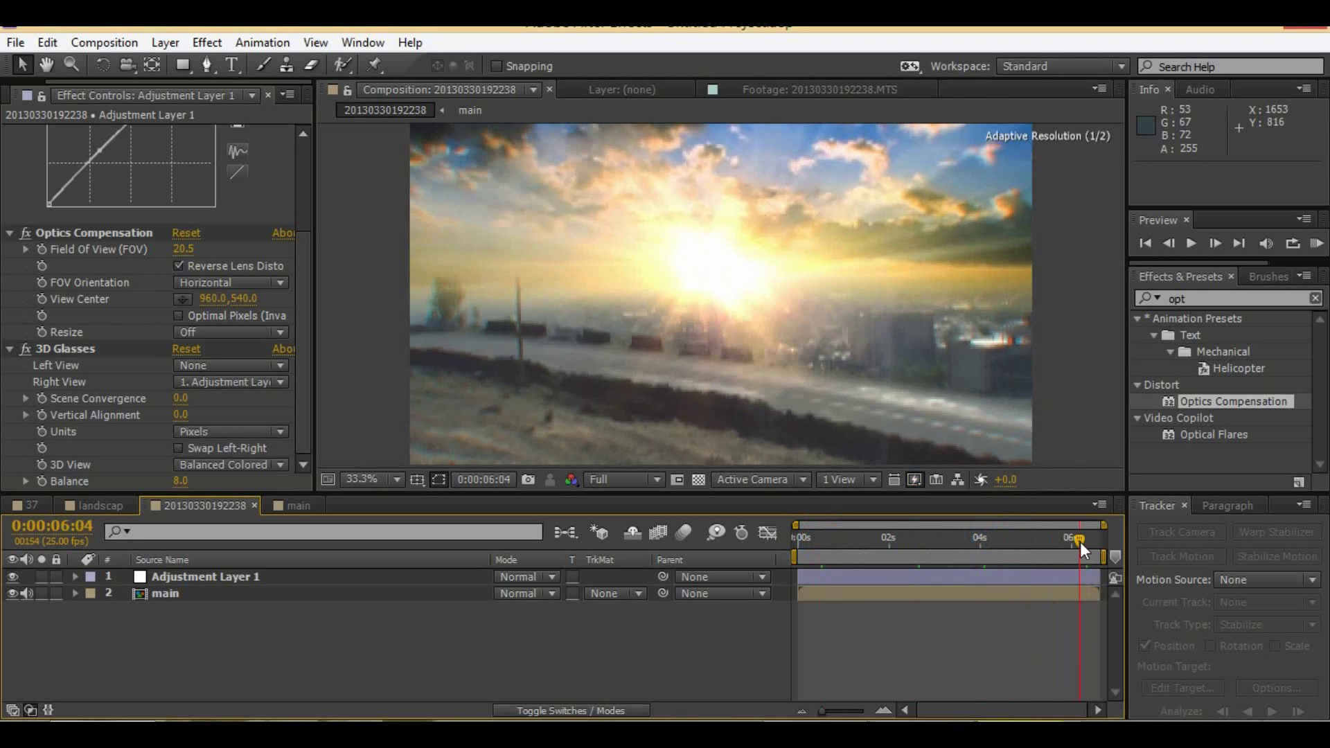
{"action": "left_click", "coordinate": [241, 577]}
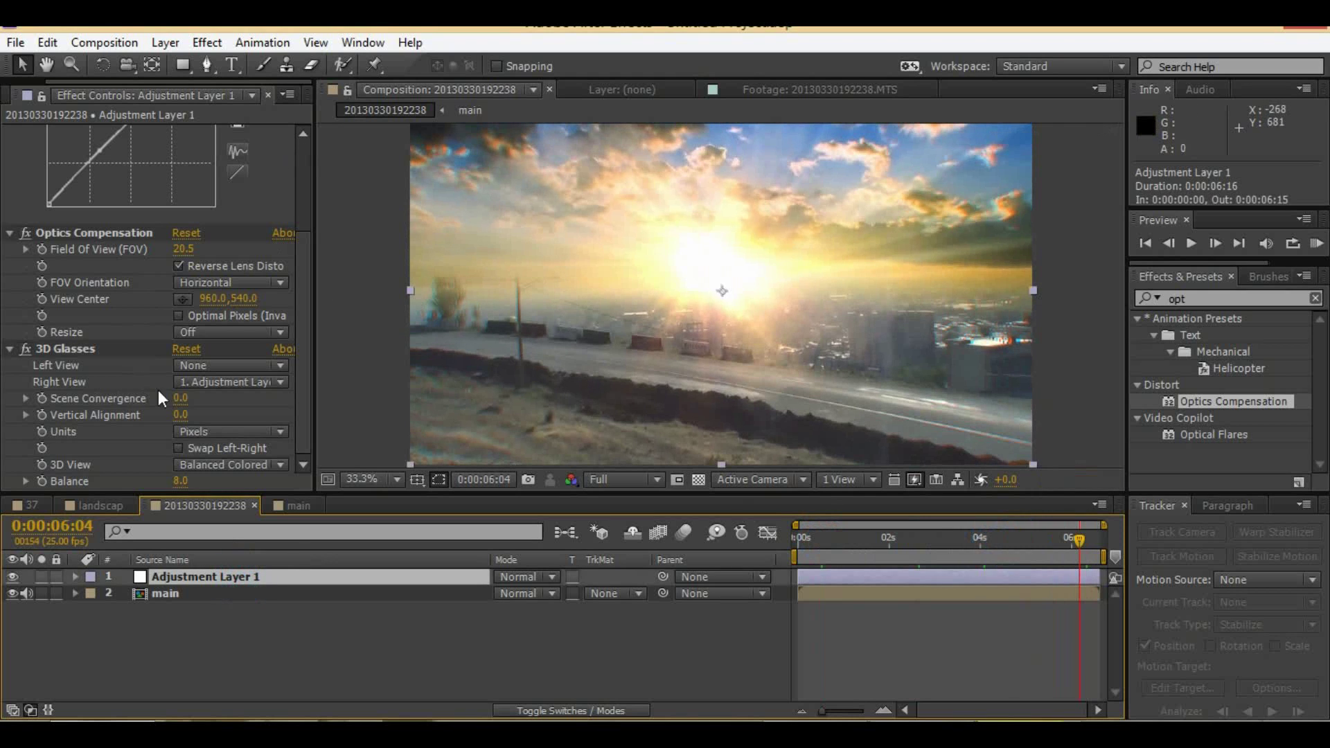
{"action": "left_click_drag", "start_coordinate": [180, 481], "coordinate": [267, 494]}
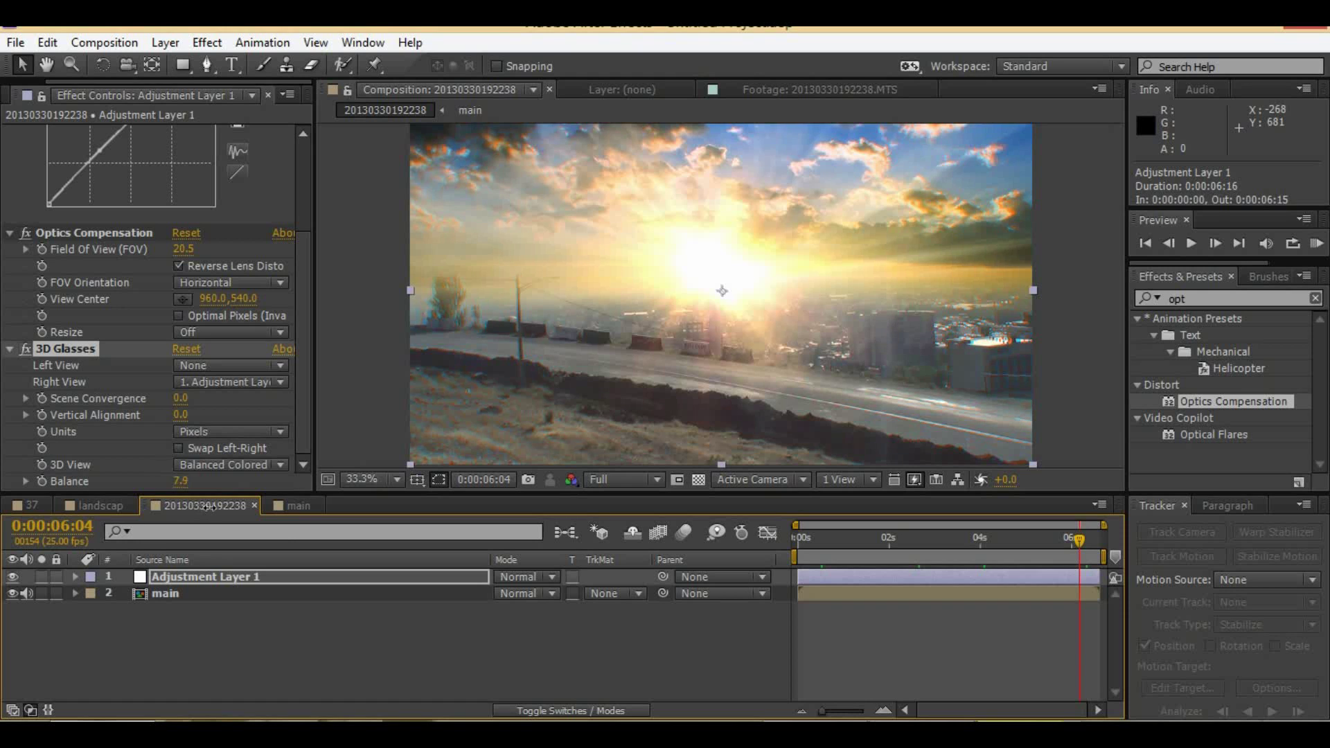
{"action": "left_click", "coordinate": [528, 656]}
{"action": "left_click", "coordinate": [850, 547]}
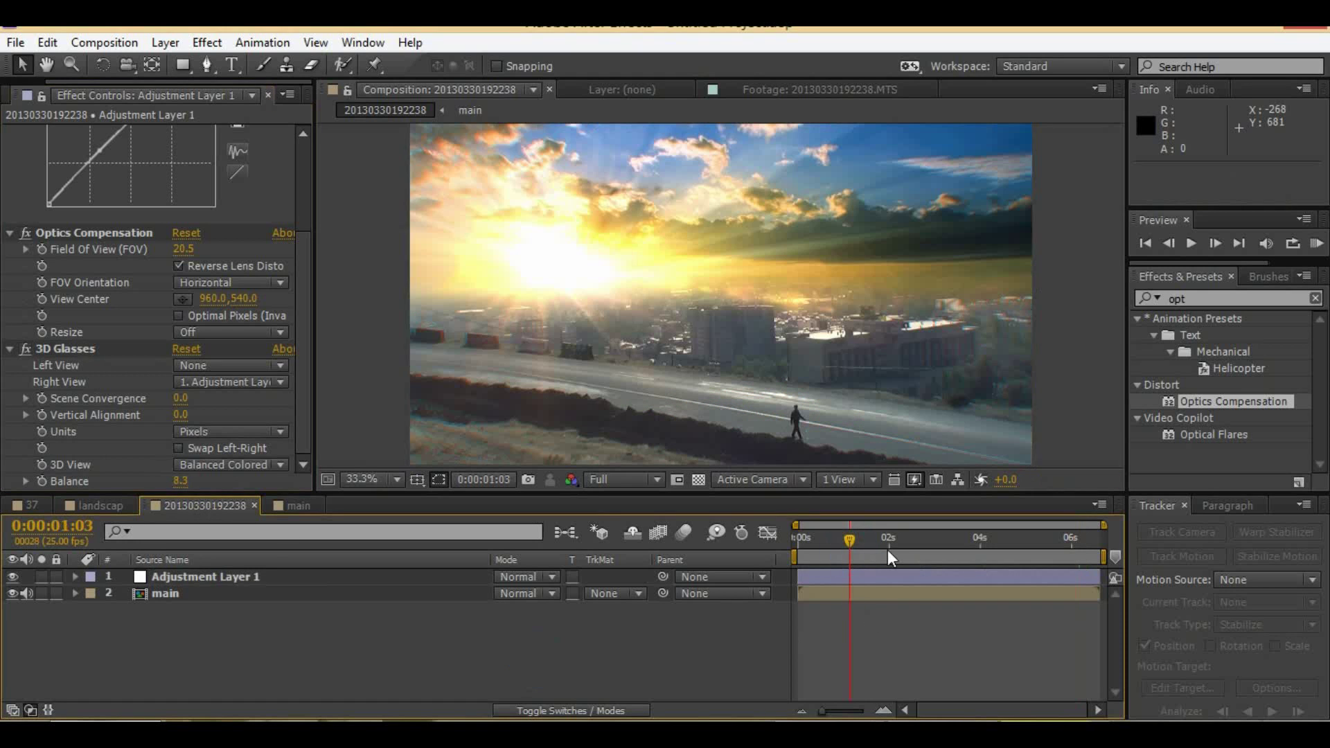
{"action": "left_click_drag", "start_coordinate": [893, 550], "coordinate": [1056, 547]}
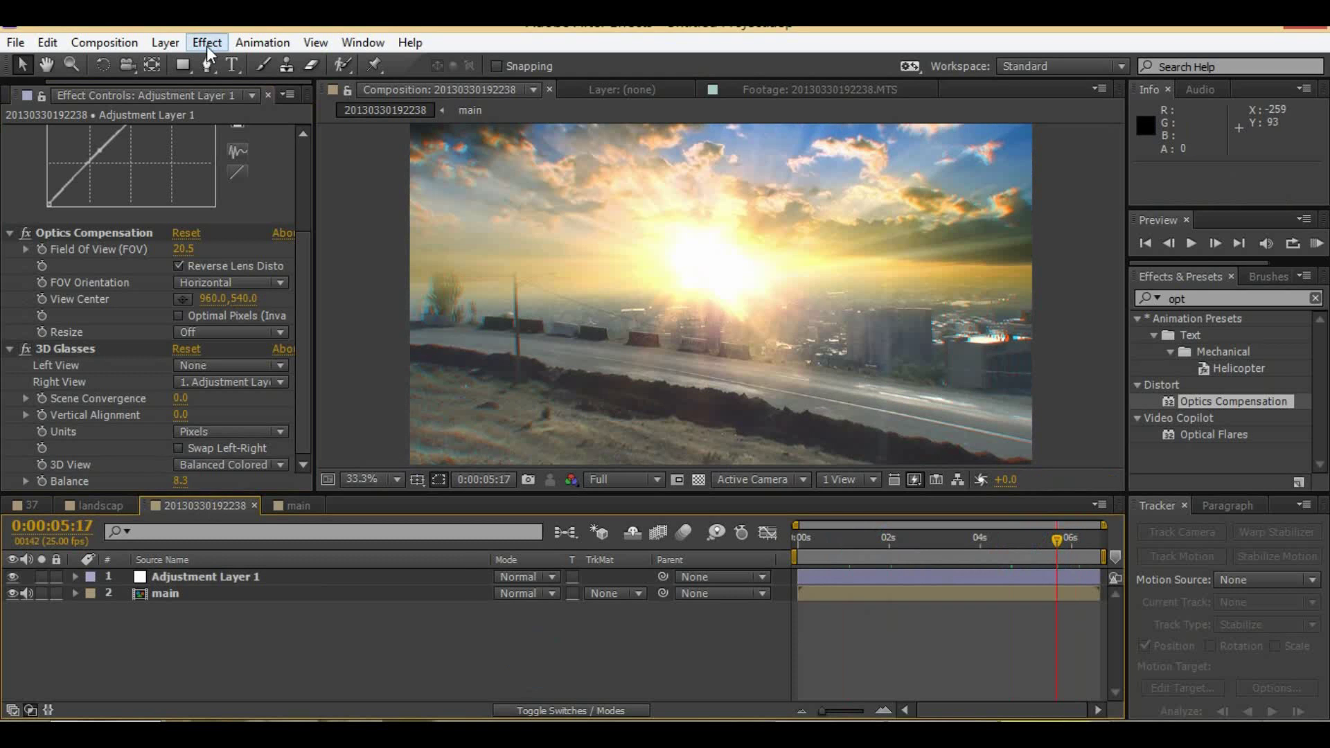
Step: Add a second adjustment layer to the comp
{"action": "left_click", "coordinate": [207, 43]}
{"action": "left_click", "coordinate": [161, 579]}
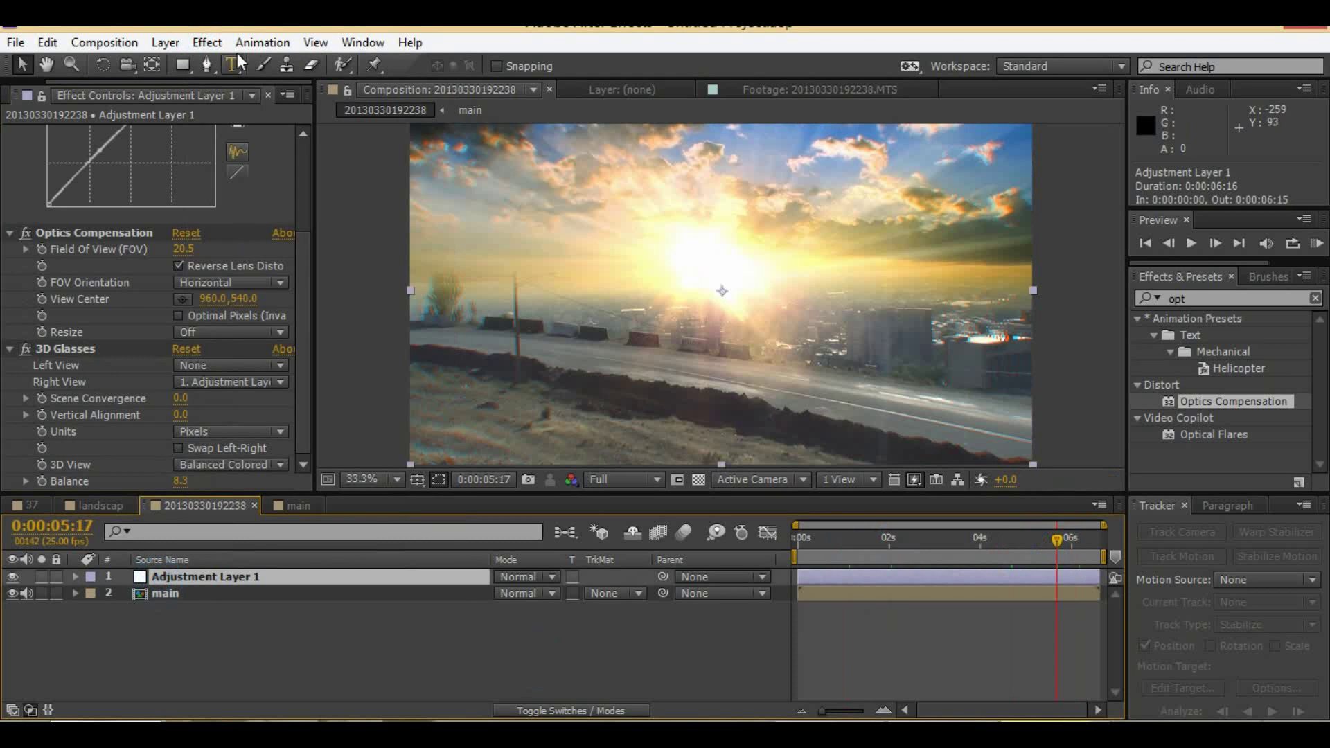
{"action": "left_click", "coordinate": [206, 43]}
{"action": "left_click", "coordinate": [169, 578]}
{"action": "left_click", "coordinate": [177, 45]}
{"action": "mouse_move", "coordinate": [178, 47]}
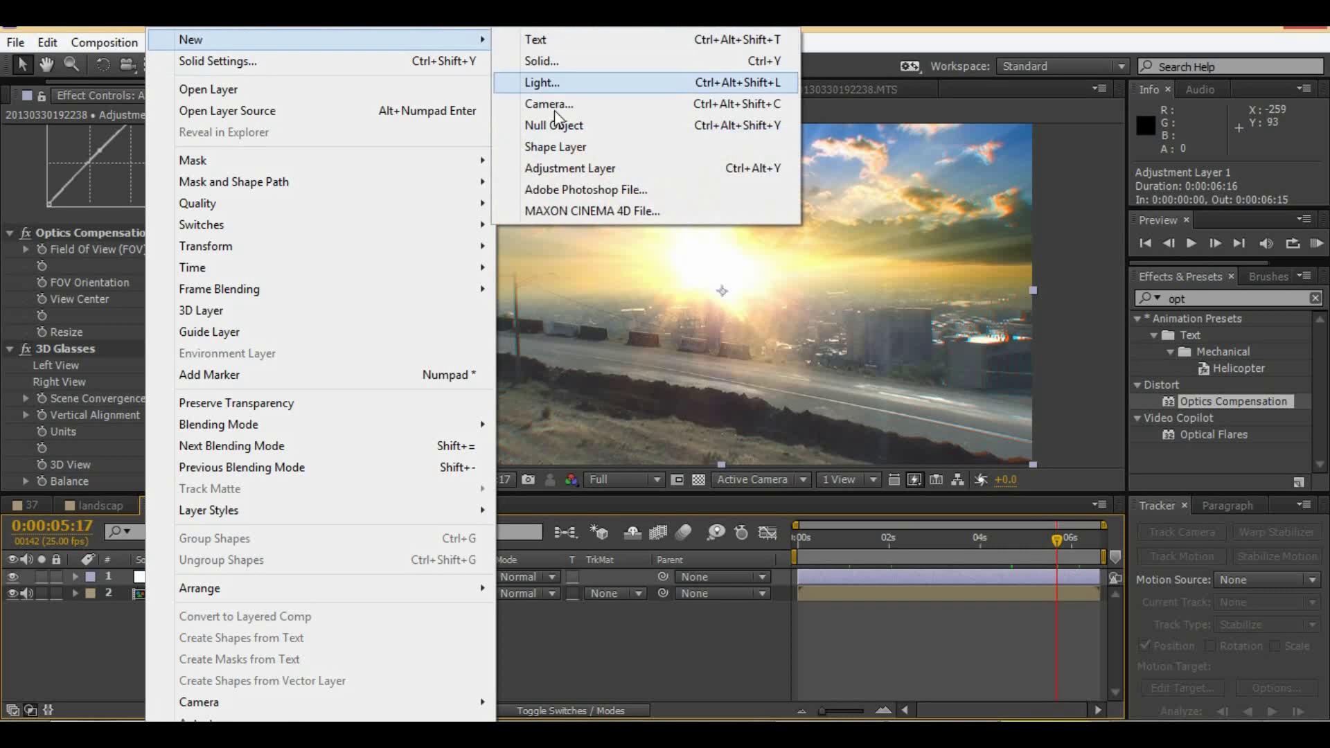
{"action": "left_click", "coordinate": [579, 168]}
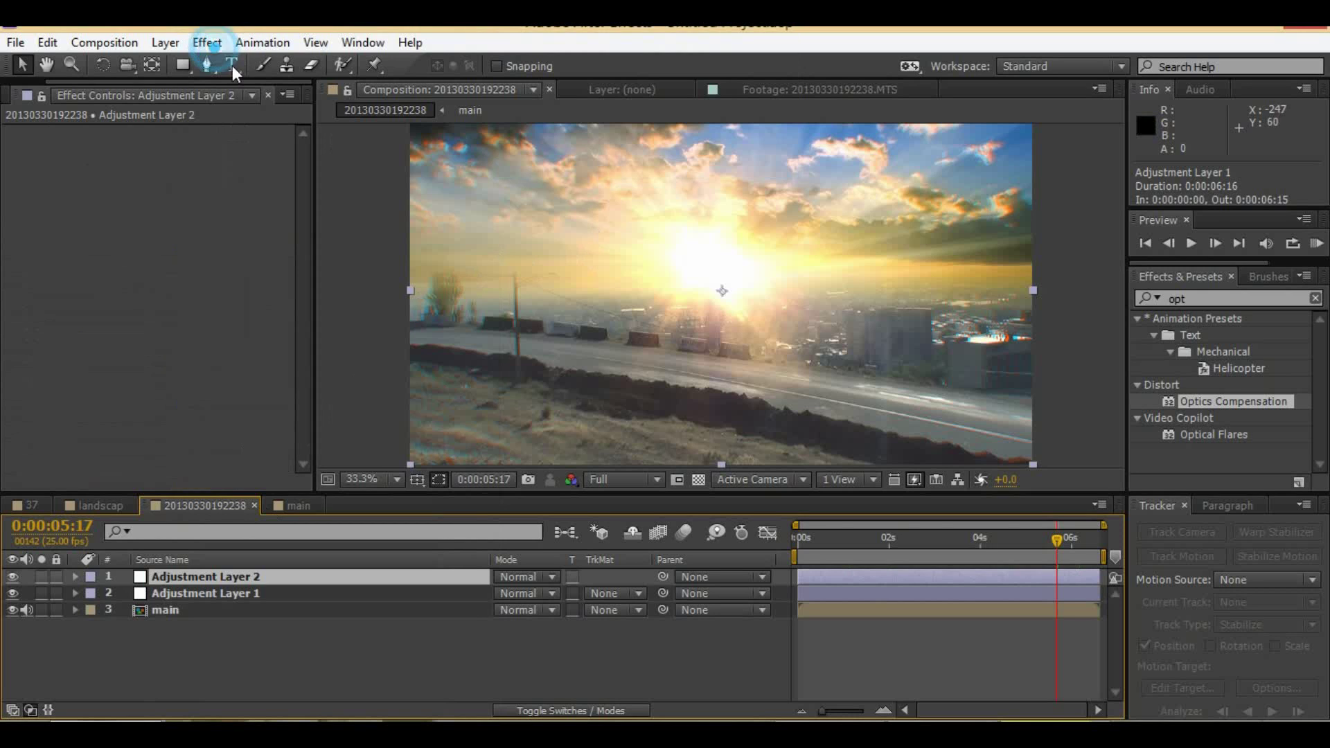
Step: Apply Fast Blur to the new adjustment layer with Blurriness 25
{"action": "left_click", "coordinate": [207, 43]}
{"action": "mouse_move", "coordinate": [371, 178]}
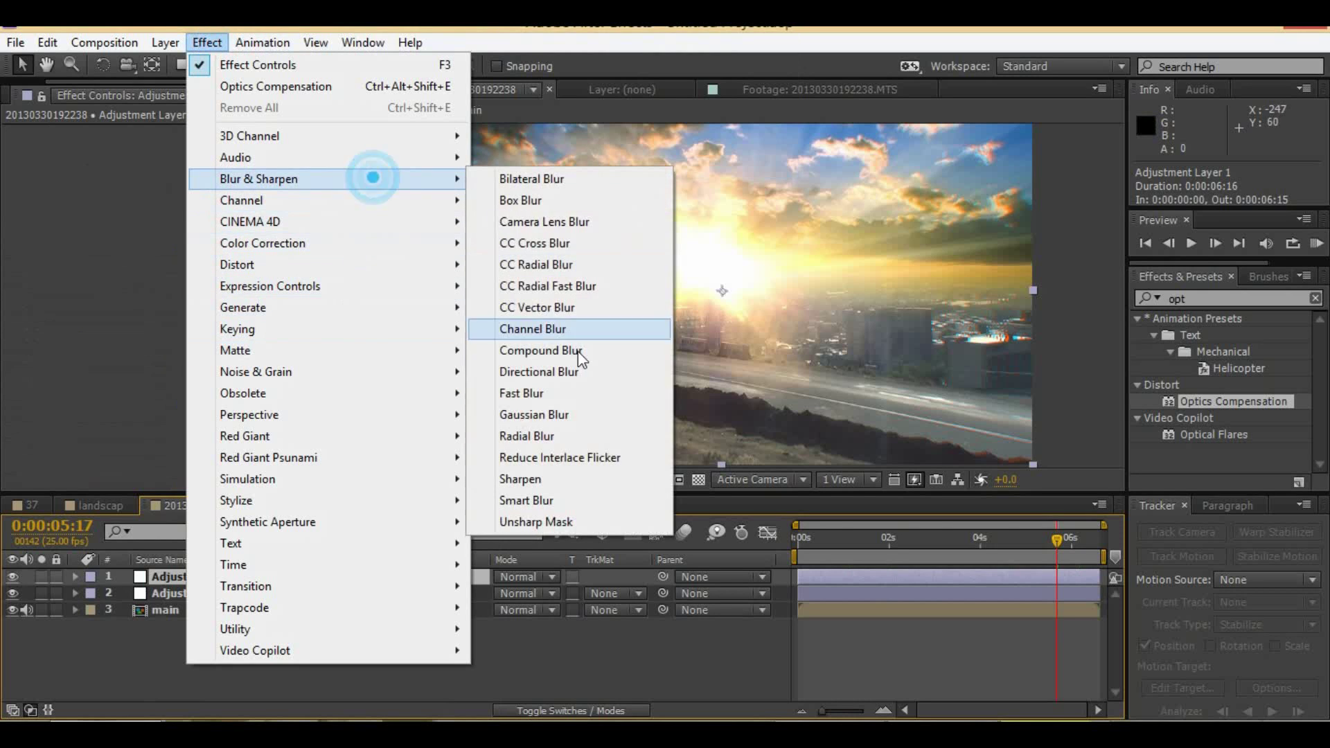
{"action": "left_click", "coordinate": [542, 393]}
{"action": "left_click_drag", "start_coordinate": [180, 148], "coordinate": [290, 92]}
Step: Draw a closed many-point mask tracing the inside of the frame
{"action": "left_click", "coordinate": [211, 64]}
{"action": "left_click", "coordinate": [444, 202]}
{"action": "left_click", "coordinate": [686, 138]}
{"action": "left_click", "coordinate": [867, 143]}
{"action": "left_click_drag", "start_coordinate": [981, 164], "coordinate": [986, 177]}
{"action": "left_click", "coordinate": [998, 352]}
{"action": "left_click", "coordinate": [996, 383]}
{"action": "left_click", "coordinate": [956, 419]}
{"action": "left_click", "coordinate": [884, 427]}
{"action": "left_click", "coordinate": [745, 433]}
{"action": "left_click", "coordinate": [598, 431]}
{"action": "left_click", "coordinate": [503, 385]}
{"action": "left_click", "coordinate": [434, 271]}
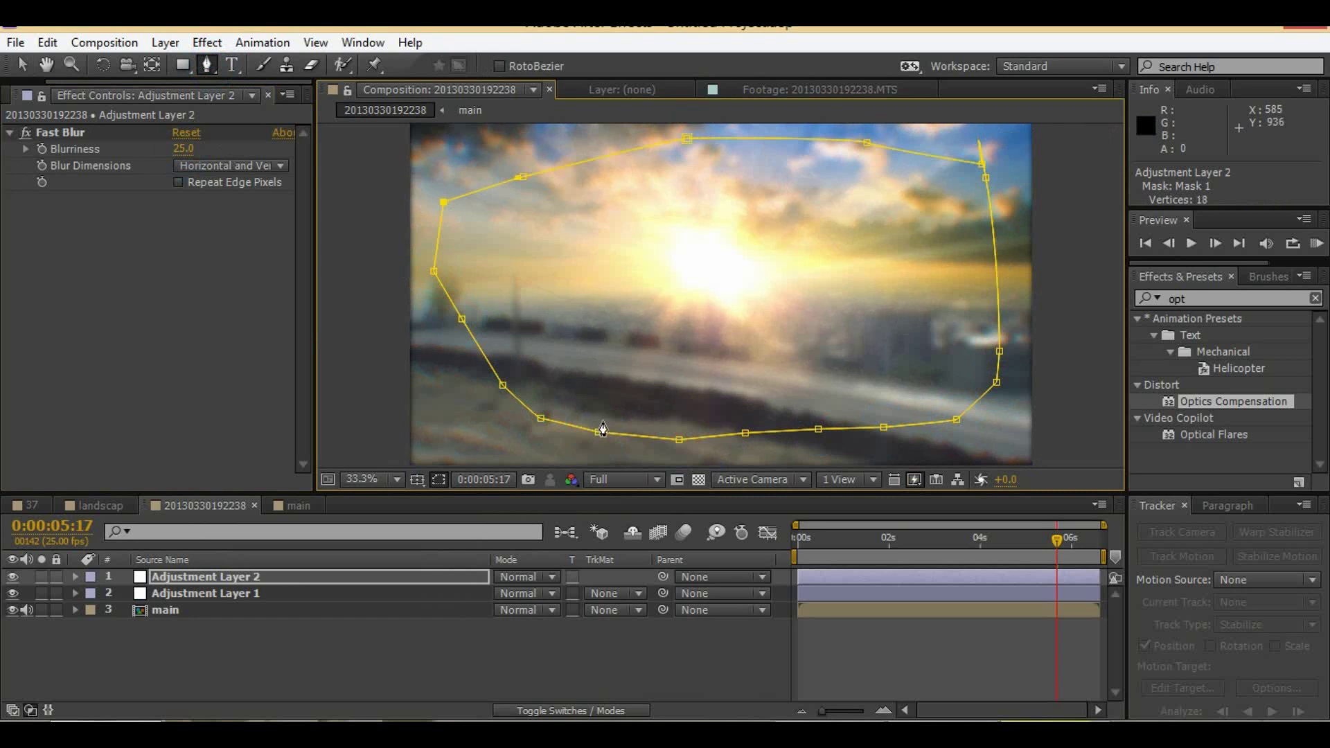
Step: Invert the mask and feather it to 396 px so only the edges blur
{"action": "key", "text": "m"}
{"action": "left_click", "coordinate": [568, 594]}
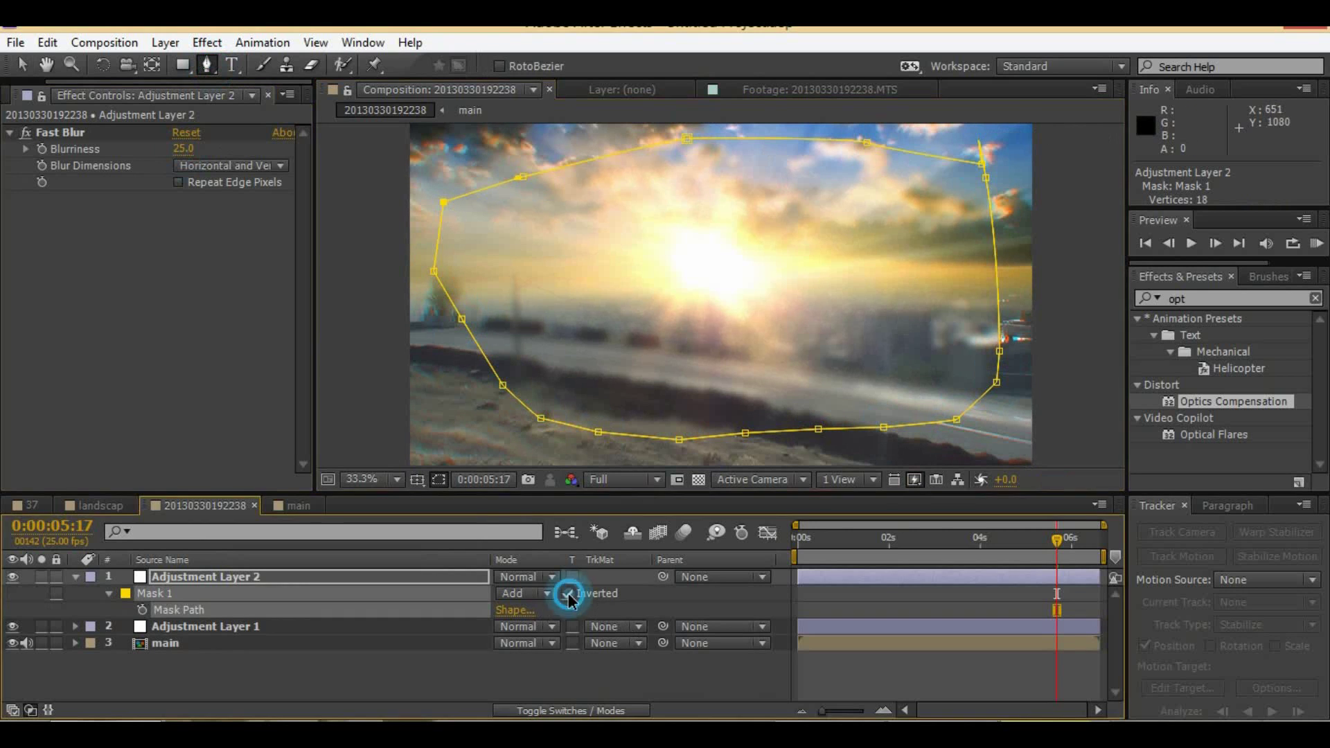
{"action": "key", "text": "f"}
{"action": "left_click_drag", "start_coordinate": [525, 610], "coordinate": [775, 599]}
{"action": "left_click", "coordinate": [778, 686]}
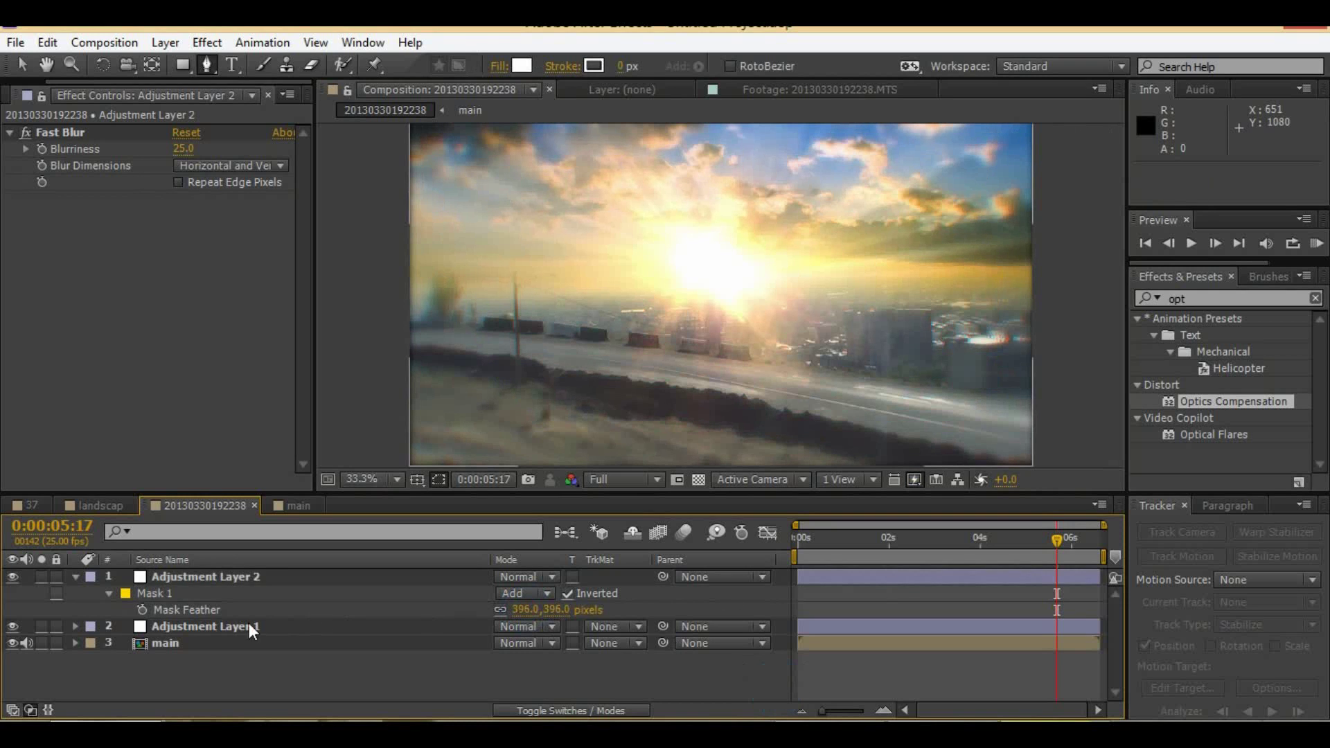
Step: Scale the second adjustment layer to 125%
{"action": "left_click", "coordinate": [214, 582]}
{"action": "key", "text": "s"}
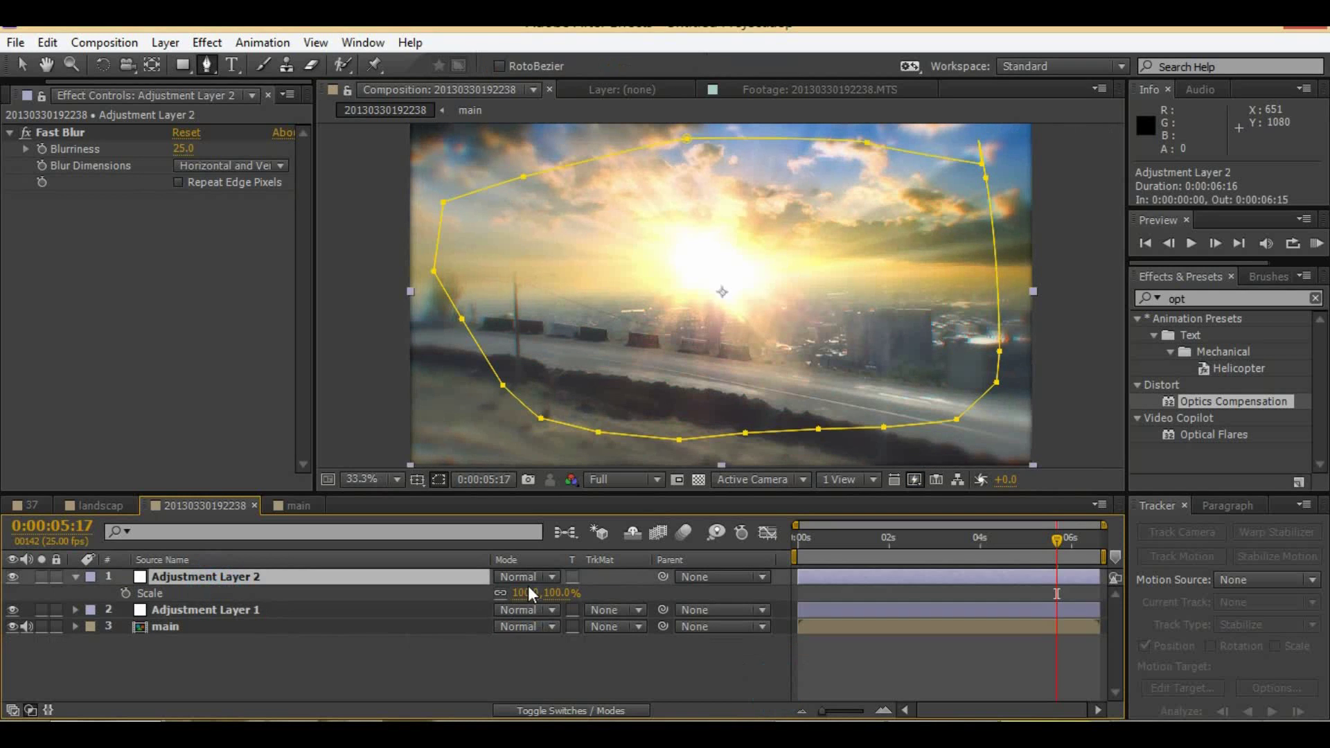
{"action": "left_click_drag", "start_coordinate": [528, 594], "coordinate": [514, 691]}
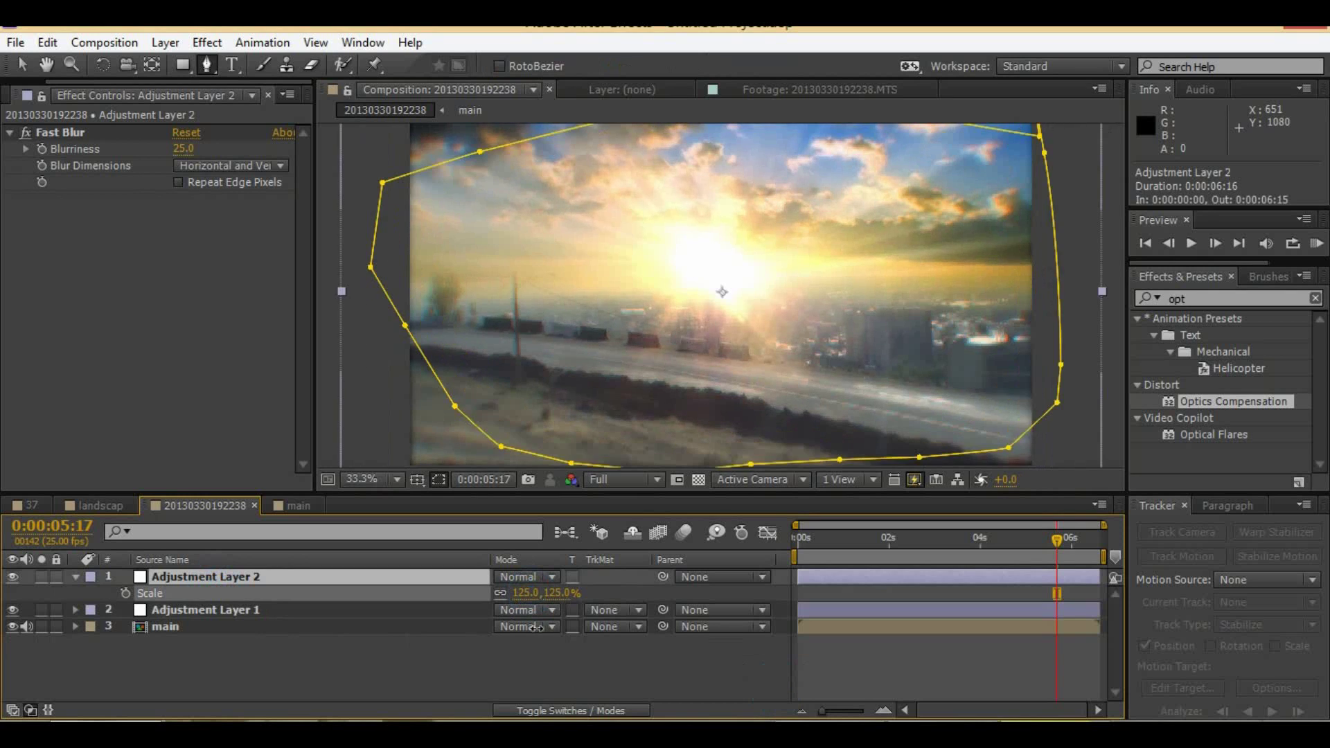
{"action": "left_click", "coordinate": [512, 684]}
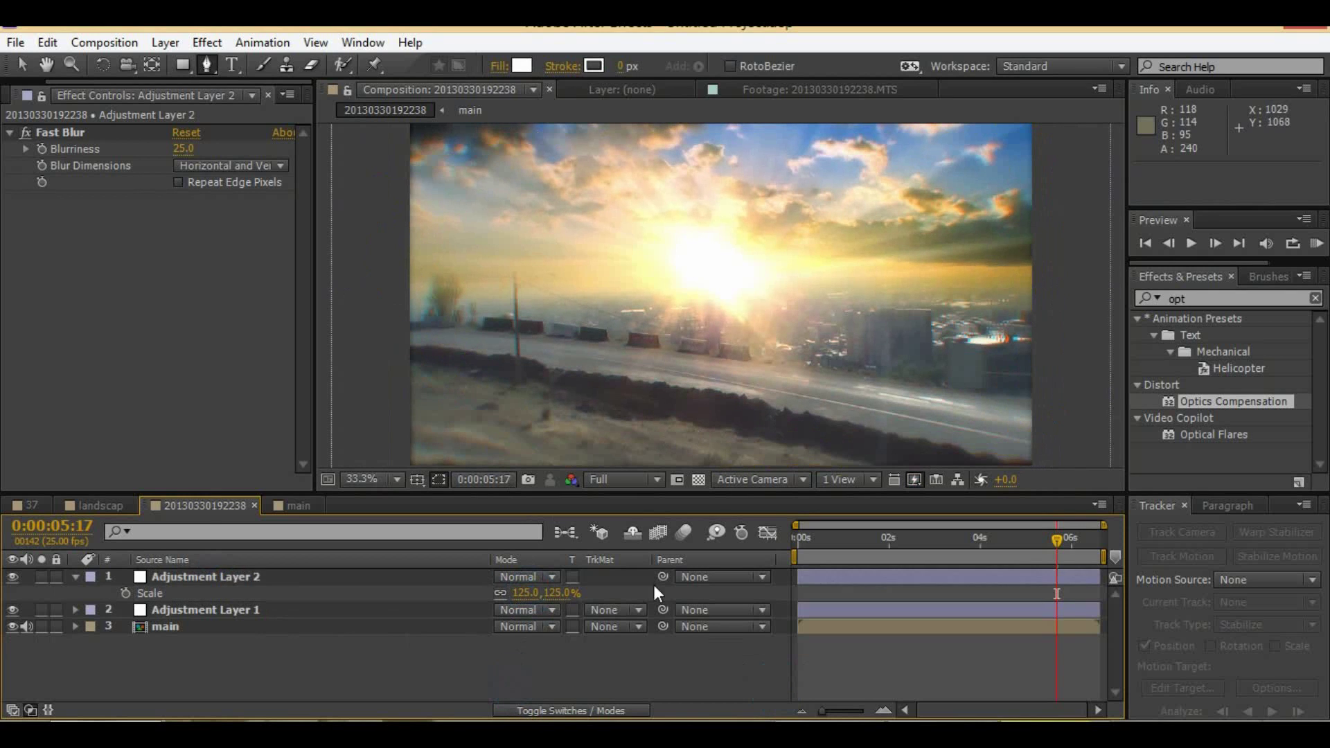
Step: Add Curves to the adjustment layer and pull the curve down to darken the edges
{"action": "left_click", "coordinate": [186, 576]}
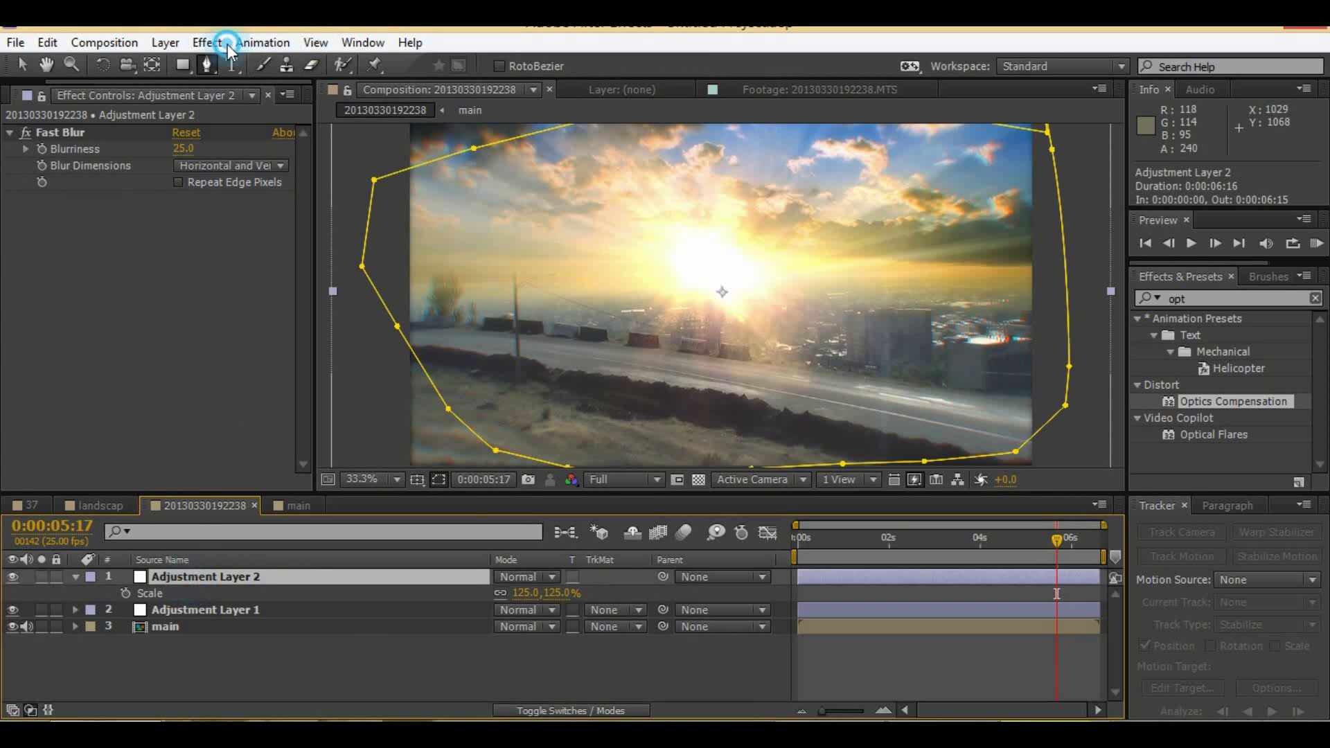
{"action": "left_click", "coordinate": [226, 43]}
{"action": "mouse_move", "coordinate": [277, 242]}
{"action": "left_click", "coordinate": [511, 442]}
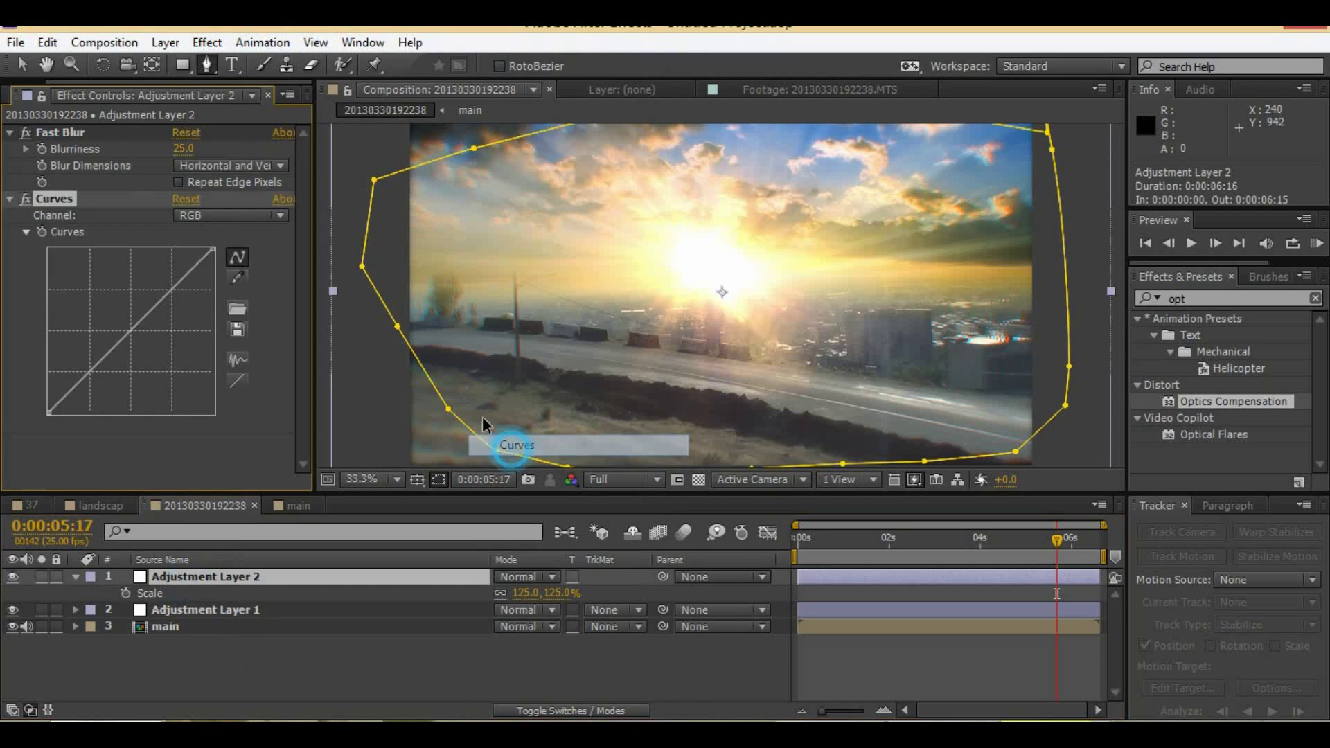
{"action": "key", "text": "v"}
{"action": "left_click_drag", "start_coordinate": [143, 330], "coordinate": [161, 336]}
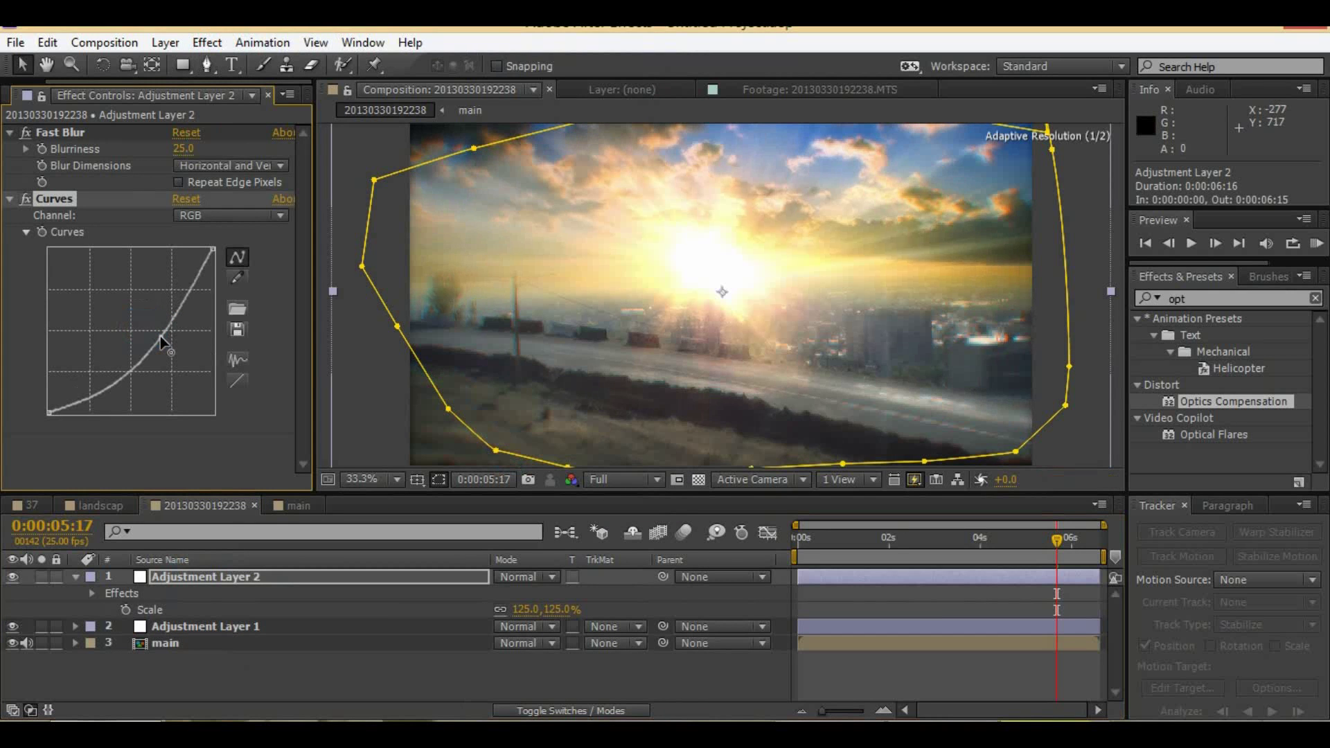
{"action": "left_click", "coordinate": [712, 683]}
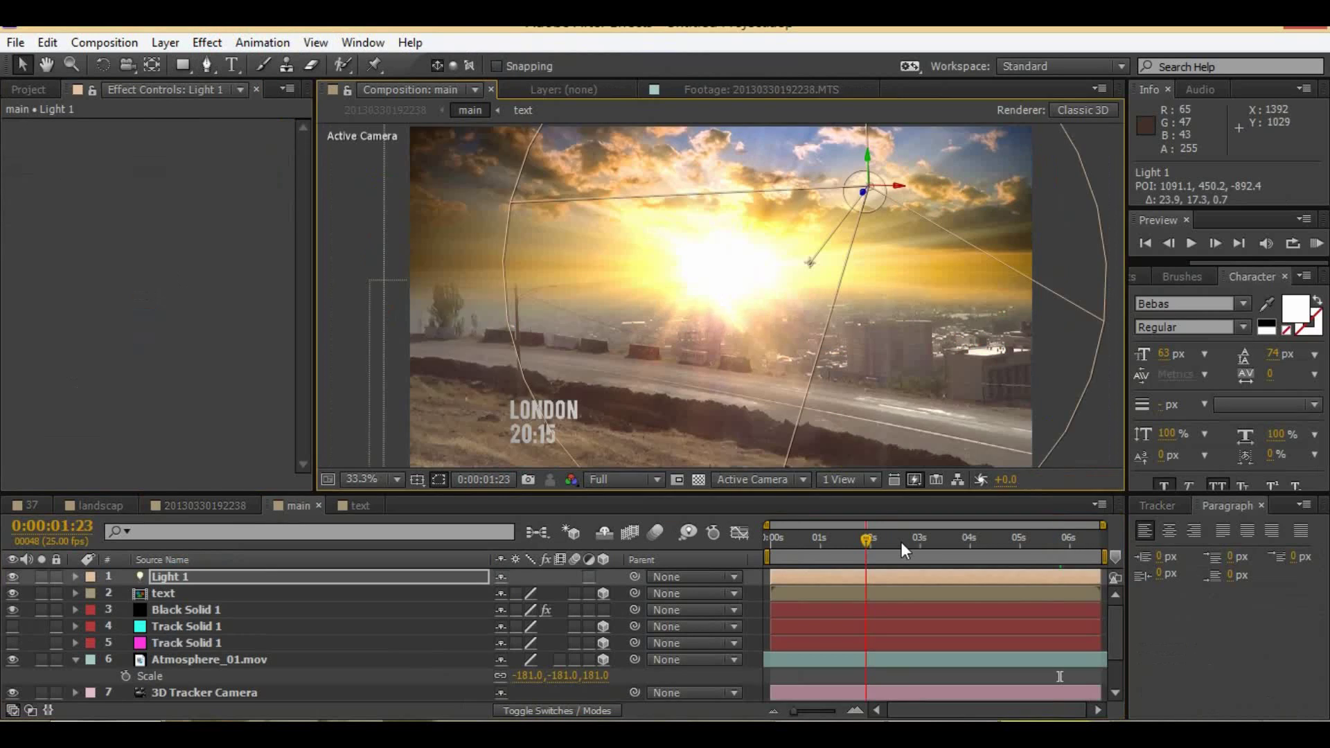
Step: Delete Light 1 from the main composition
{"action": "left_click", "coordinate": [260, 571]}
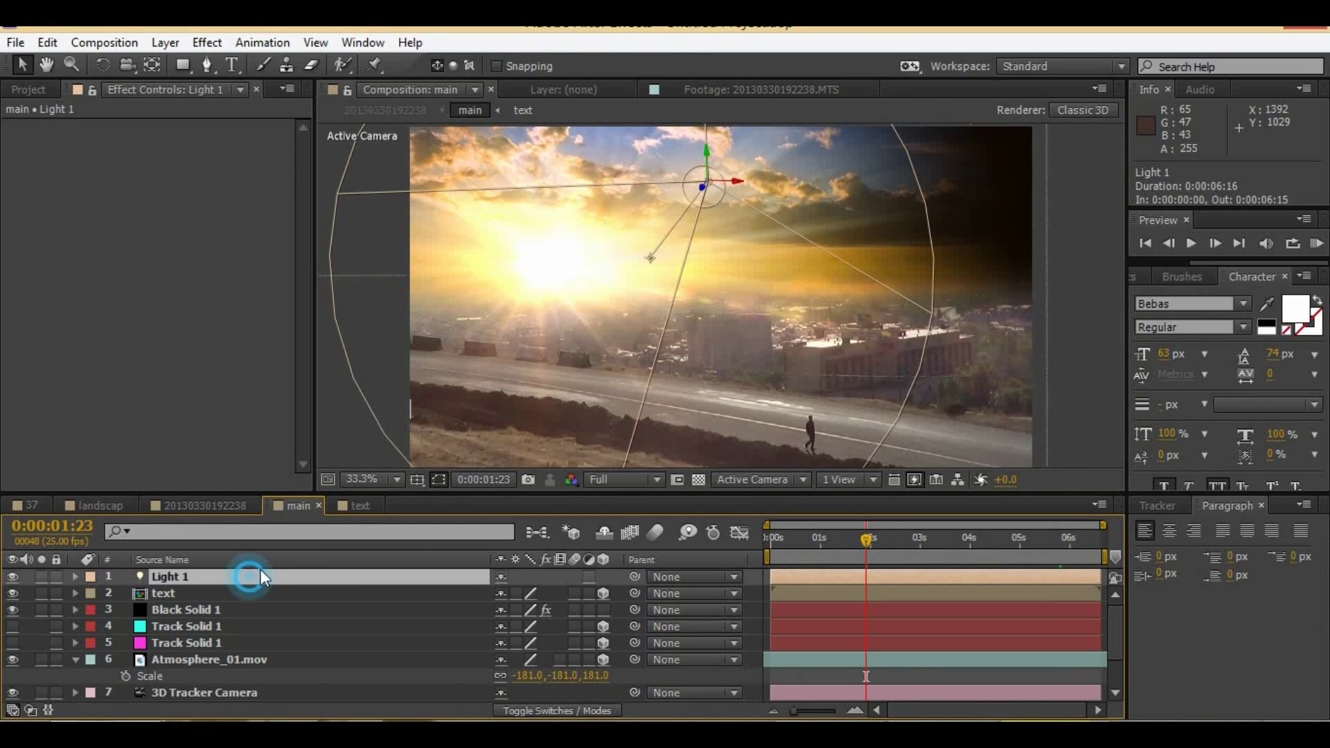
{"action": "key", "text": "Delete"}
{"action": "left_click_drag", "start_coordinate": [980, 548], "coordinate": [1092, 563]}
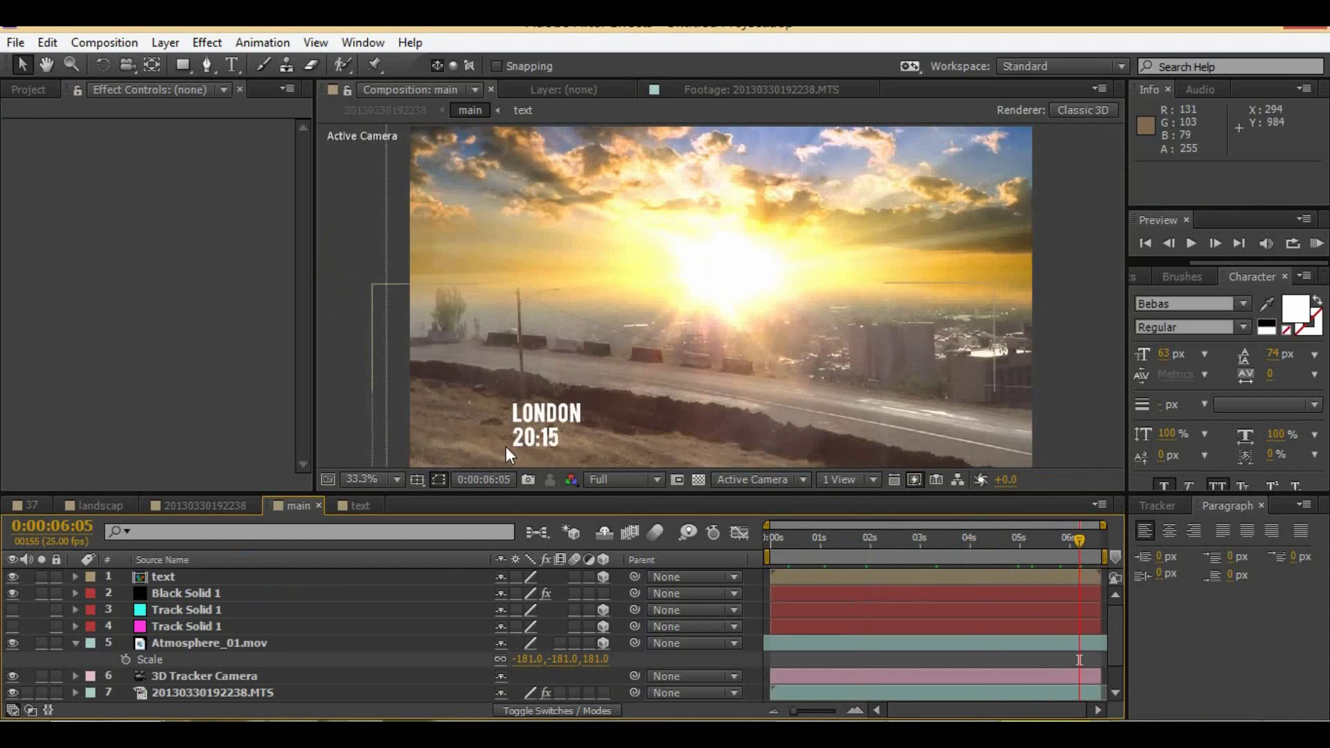
Step: Nudge the LONDON 20:15 title slightly up and left in the viewer
{"action": "left_click", "coordinate": [164, 577]}
{"action": "left_click_drag", "start_coordinate": [604, 387], "coordinate": [584, 371]}
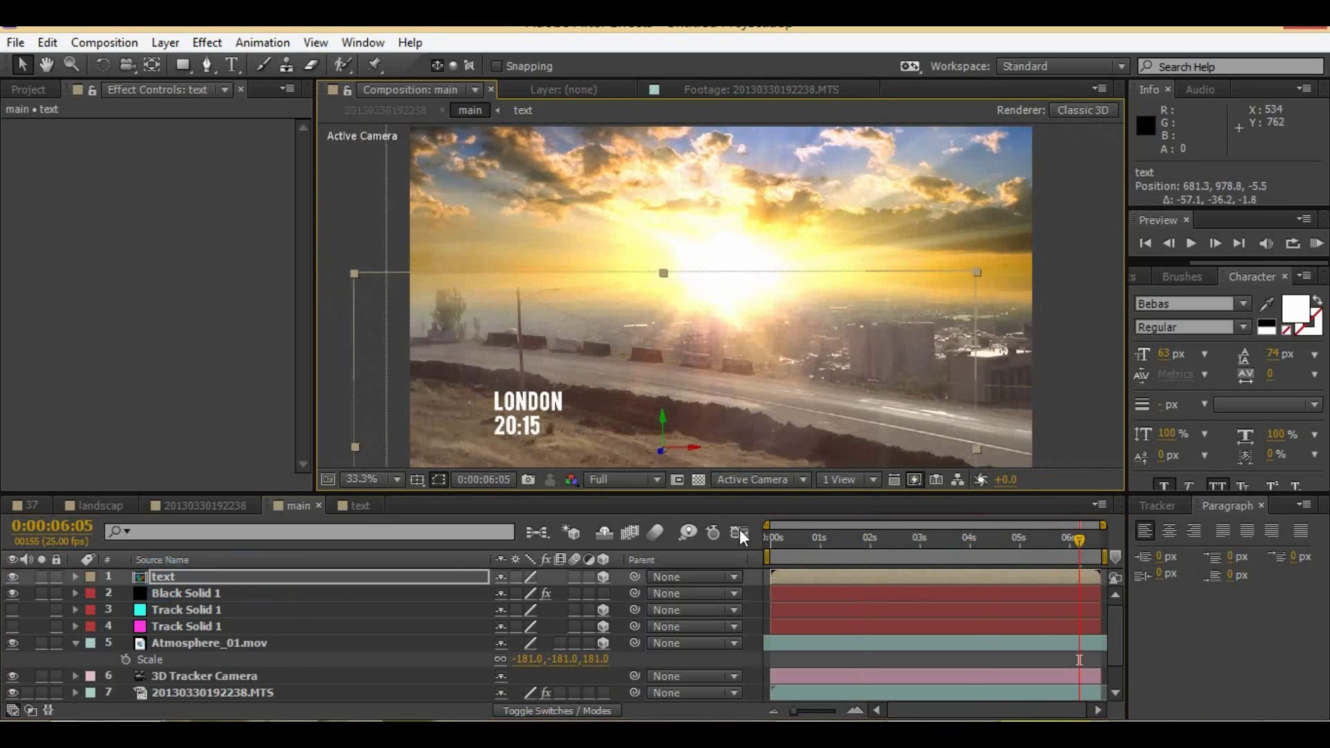
{"action": "left_click", "coordinate": [760, 579]}
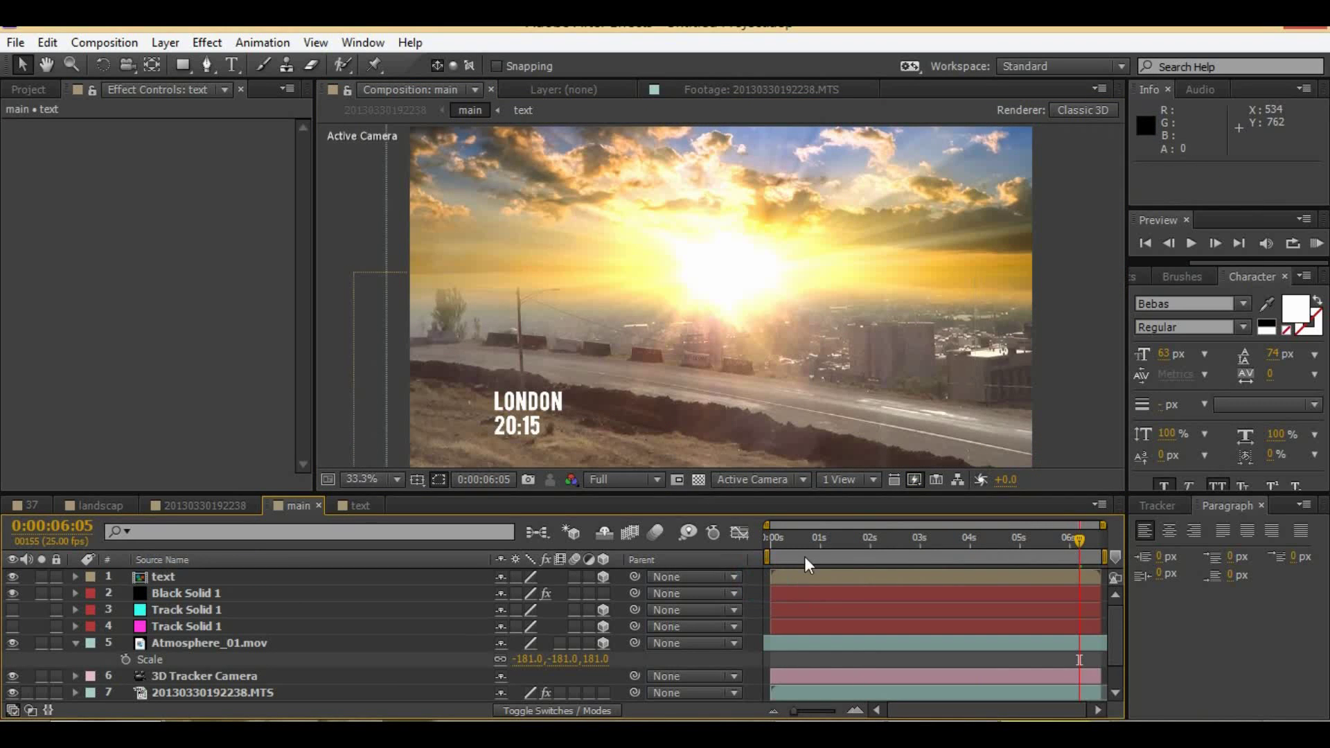
Step: Open the text precomp and delete the empty text layer
{"action": "double_click", "coordinate": [243, 580]}
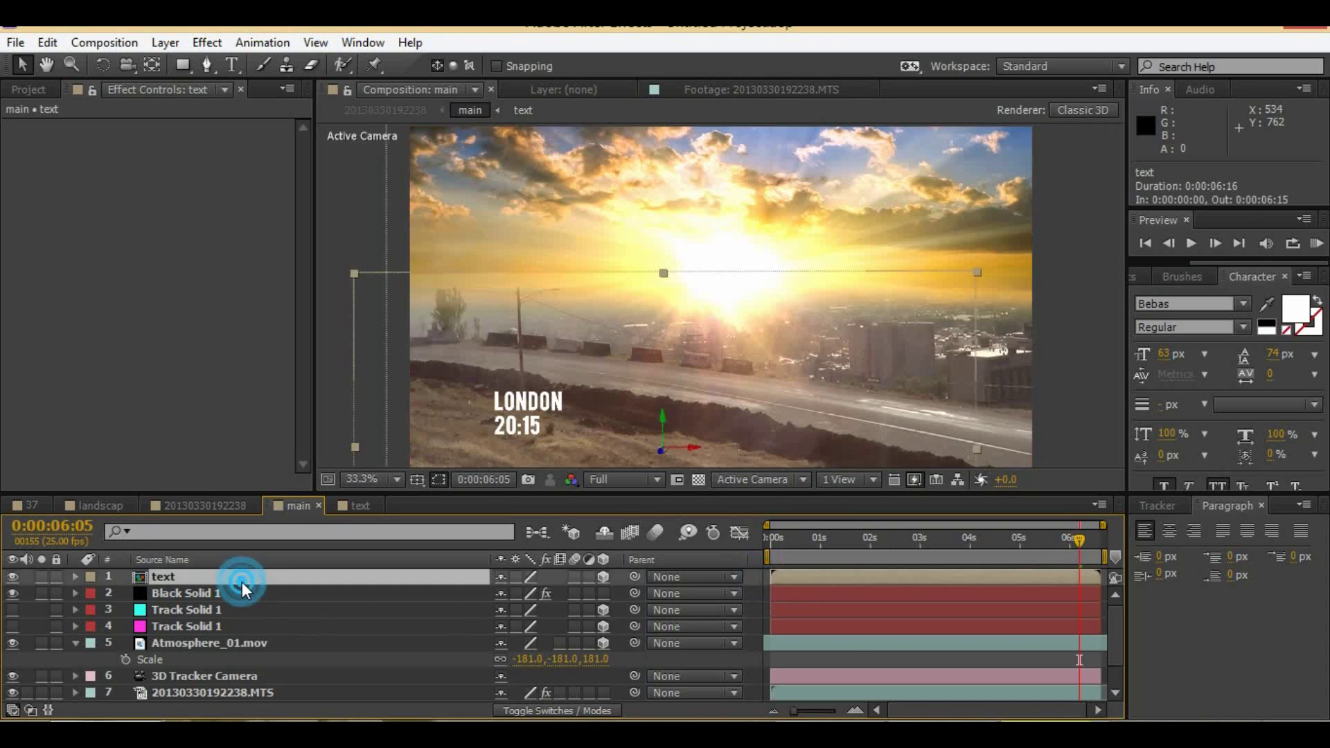
{"action": "left_click", "coordinate": [183, 582]}
{"action": "left_click", "coordinate": [214, 598]}
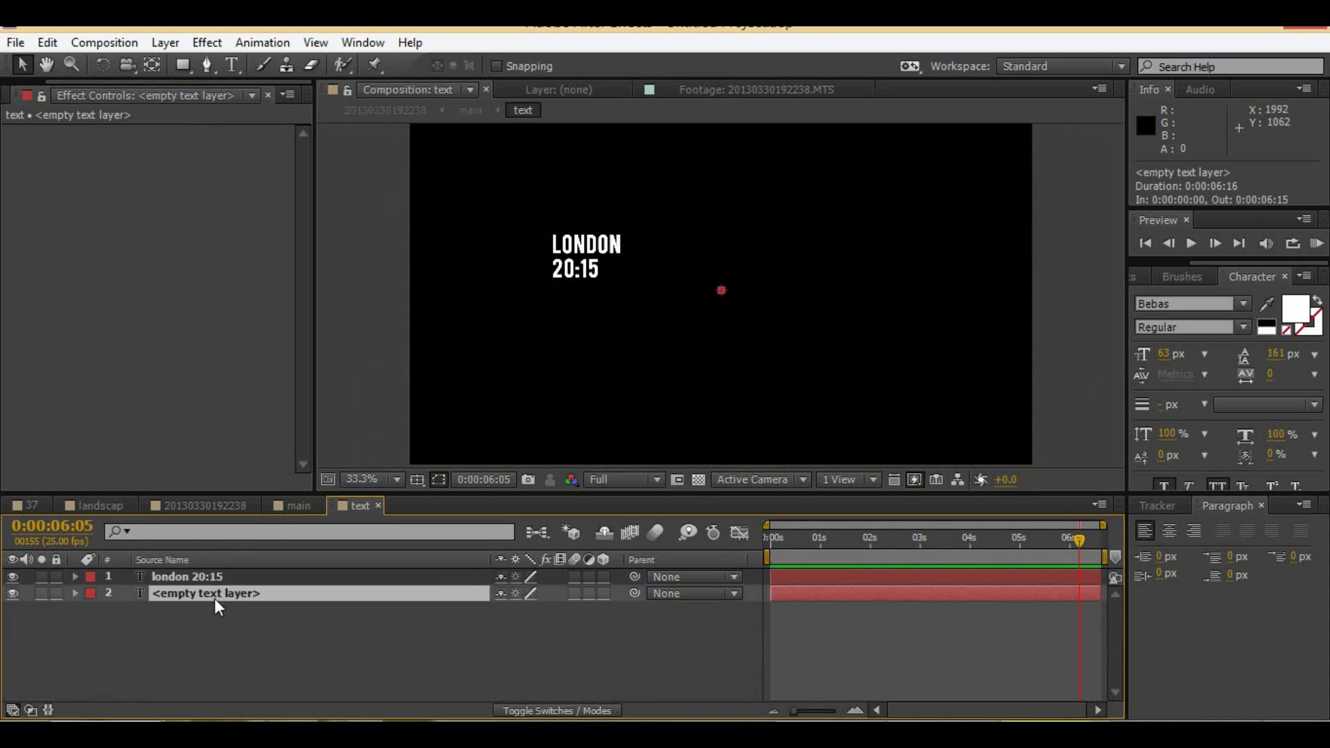
{"action": "key", "text": "Delete"}
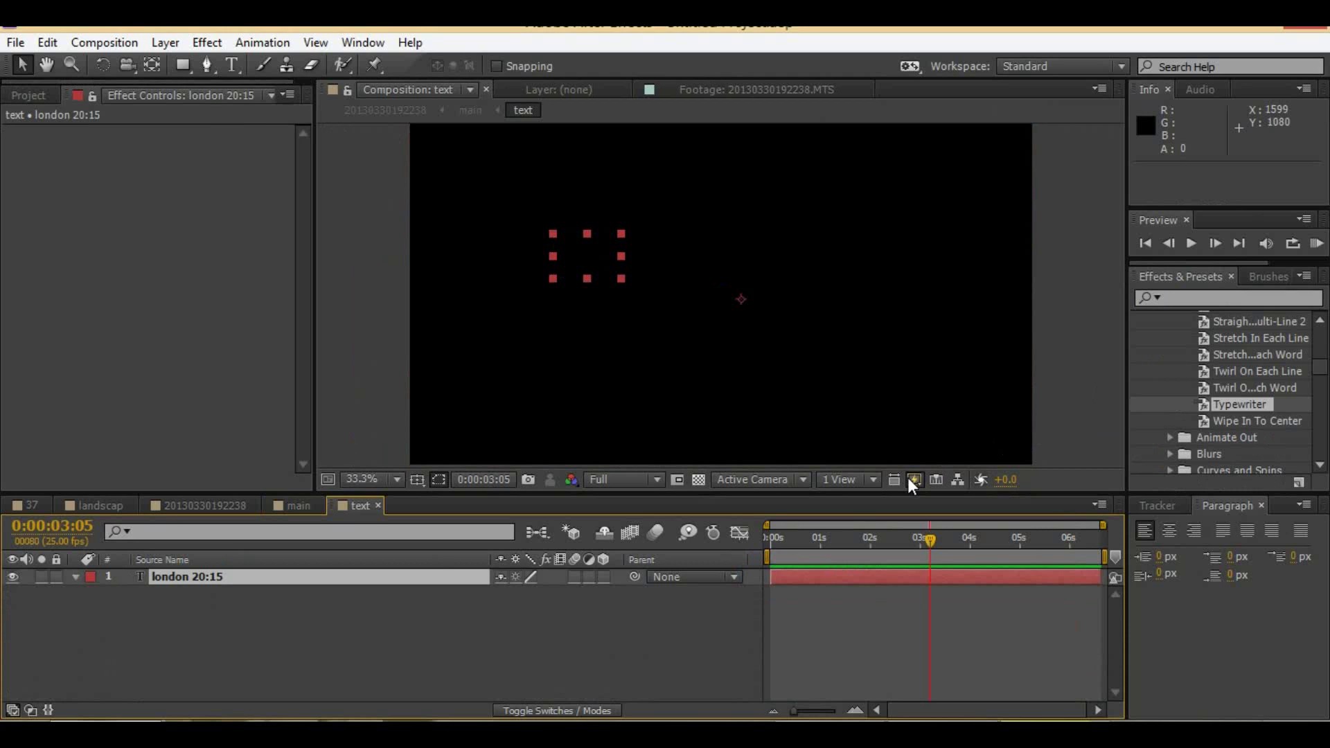
{"action": "key", "text": "ctrl+z"}
Step: Remove the existing Range Selector 1 from the london 20:15 layer
{"action": "left_click", "coordinate": [978, 544]}
{"action": "left_click", "coordinate": [193, 593]}
{"action": "key", "text": "Delete"}
Step: Apply the Typewriter preset to the LONDON 20:15 title and return to the main comp
{"action": "left_click_drag", "start_coordinate": [816, 557], "coordinate": [944, 558]}
{"action": "double_click", "coordinate": [1253, 406]}
{"action": "left_click_drag", "start_coordinate": [781, 542], "coordinate": [920, 554]}
{"action": "key", "text": "ctrl+z"}
{"action": "key", "text": "ctrl+z"}
{"action": "left_click_drag", "start_coordinate": [794, 556], "coordinate": [888, 554]}
{"action": "left_click", "coordinate": [1008, 649]}
{"action": "left_click", "coordinate": [1234, 411]}
{"action": "left_click", "coordinate": [306, 510]}
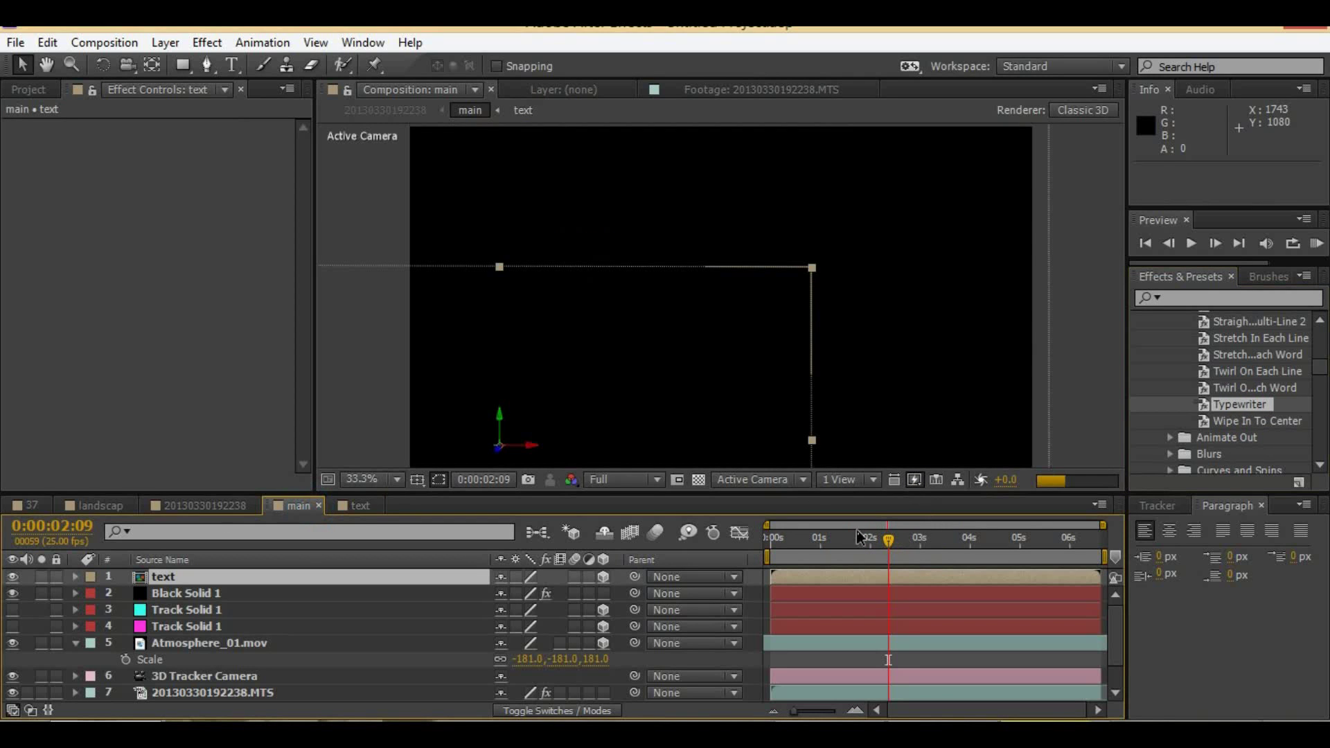
Step: Shift both typewriter Start keyframes later, checking the title at 0:00:06:02
{"action": "left_click_drag", "start_coordinate": [920, 543], "coordinate": [1060, 551]}
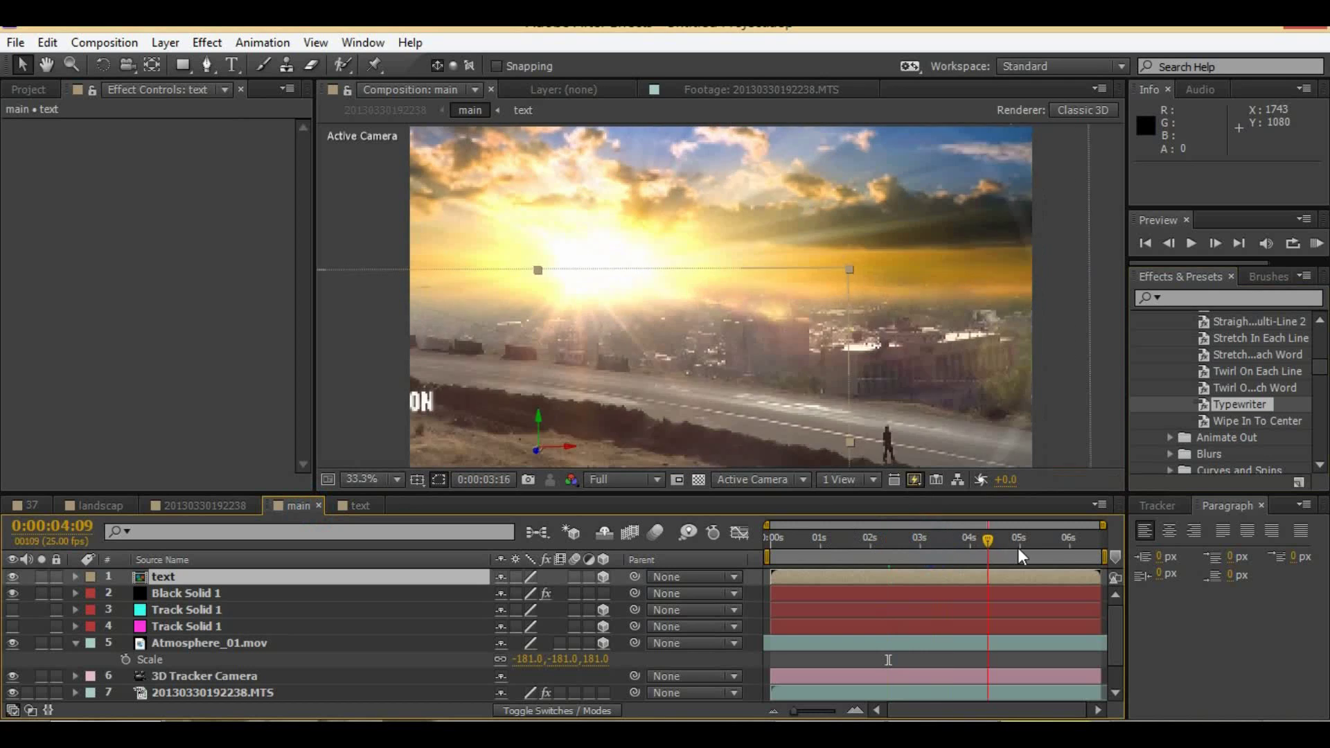
{"action": "left_click", "coordinate": [357, 505]}
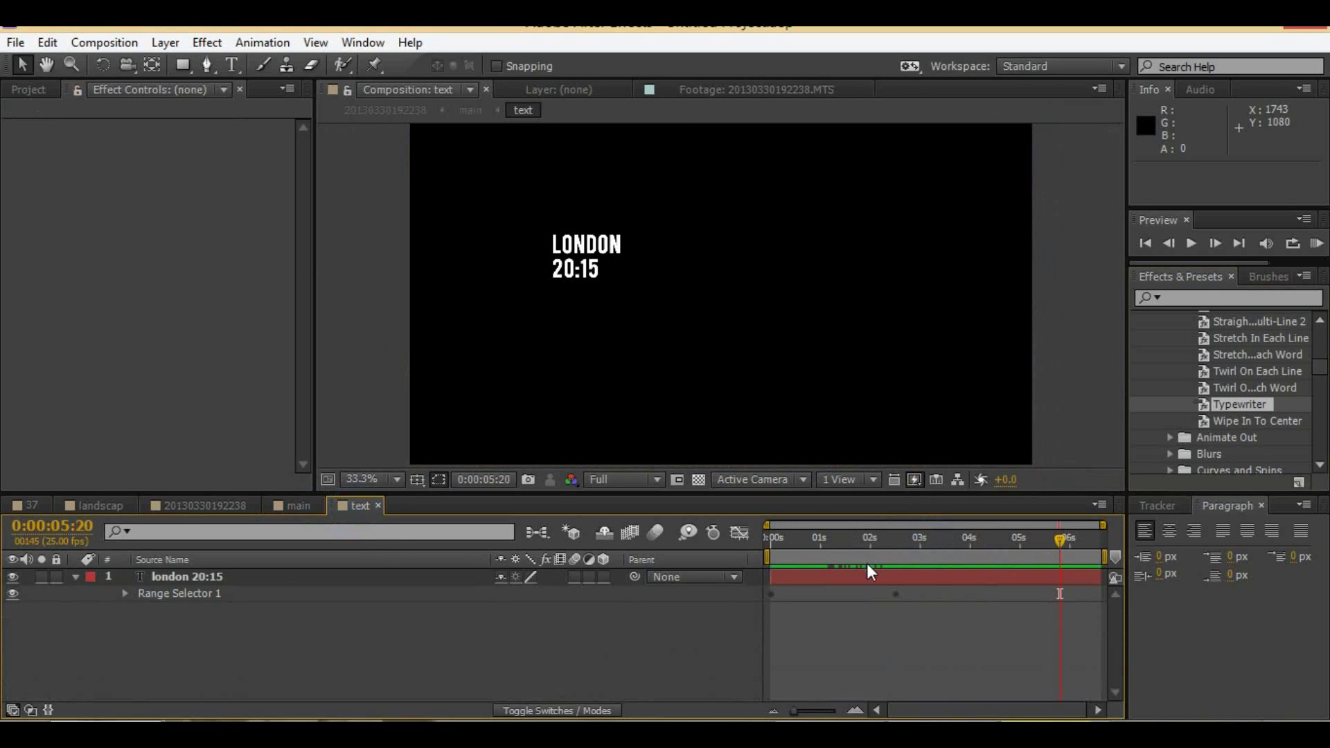
{"action": "left_click", "coordinate": [910, 574]}
{"action": "key", "text": "u"}
{"action": "left_click_drag", "start_coordinate": [808, 608], "coordinate": [973, 658]}
{"action": "left_click", "coordinate": [897, 613]}
{"action": "left_click_drag", "start_coordinate": [904, 613], "coordinate": [1105, 618]}
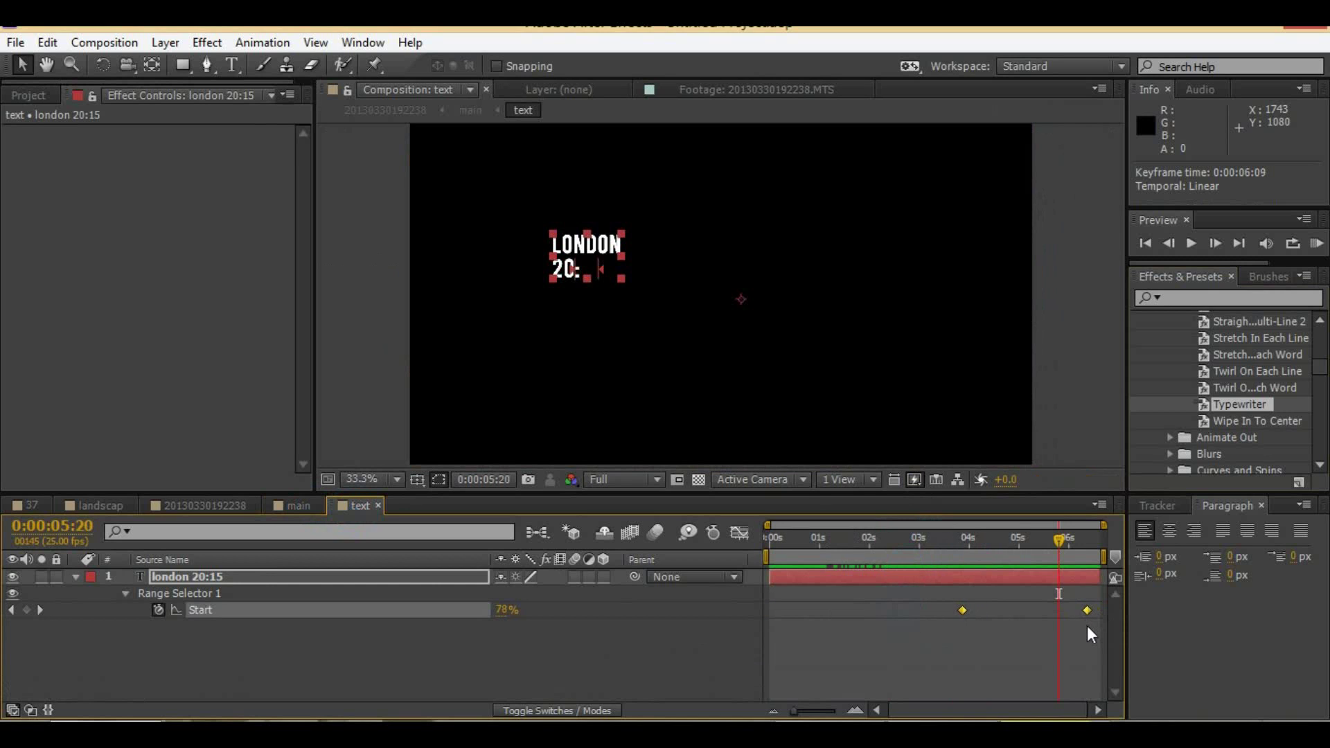
{"action": "left_click", "coordinate": [291, 506]}
{"action": "left_click", "coordinate": [1079, 539]}
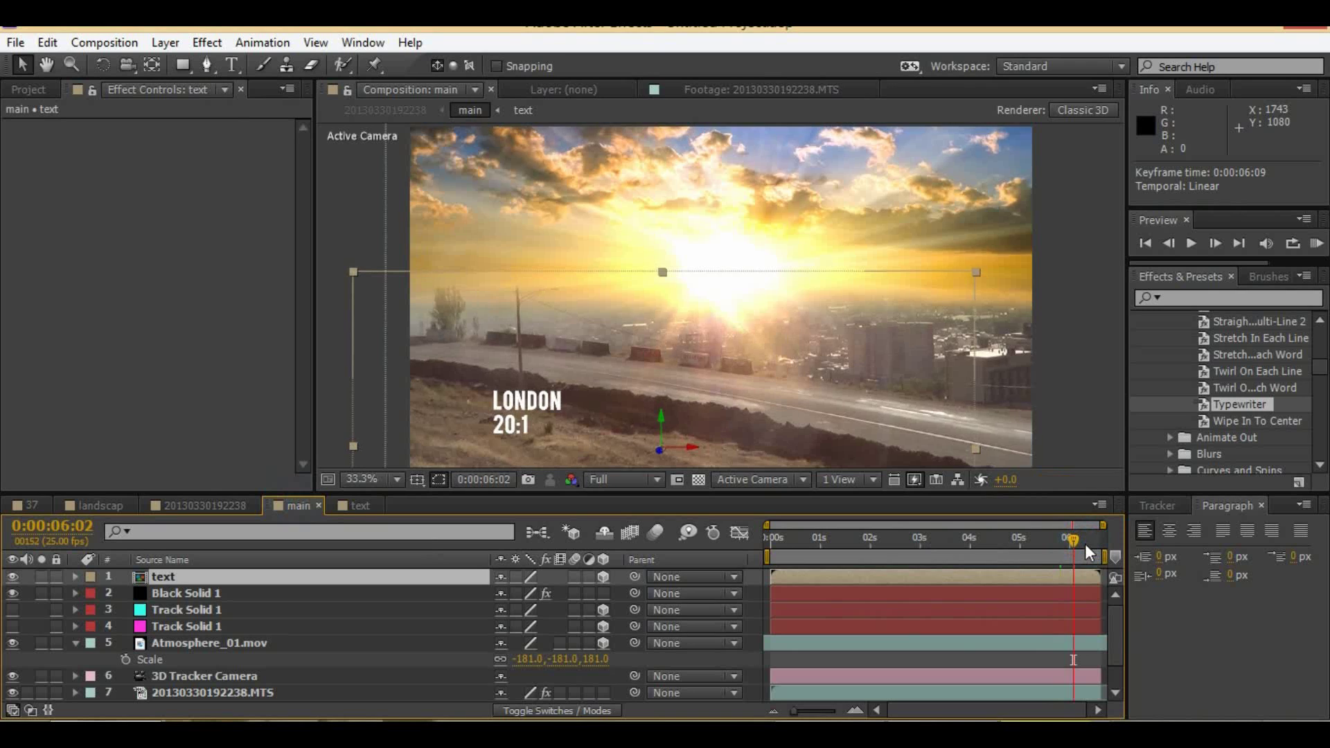
Step: Move the last Start keyframe earlier and the first to 0:00:04:01
{"action": "left_click", "coordinate": [355, 505]}
{"action": "left_click", "coordinate": [1045, 646]}
{"action": "left_click_drag", "start_coordinate": [1088, 610], "coordinate": [1035, 611]}
{"action": "left_click", "coordinate": [970, 539]}
{"action": "left_click", "coordinate": [305, 506]}
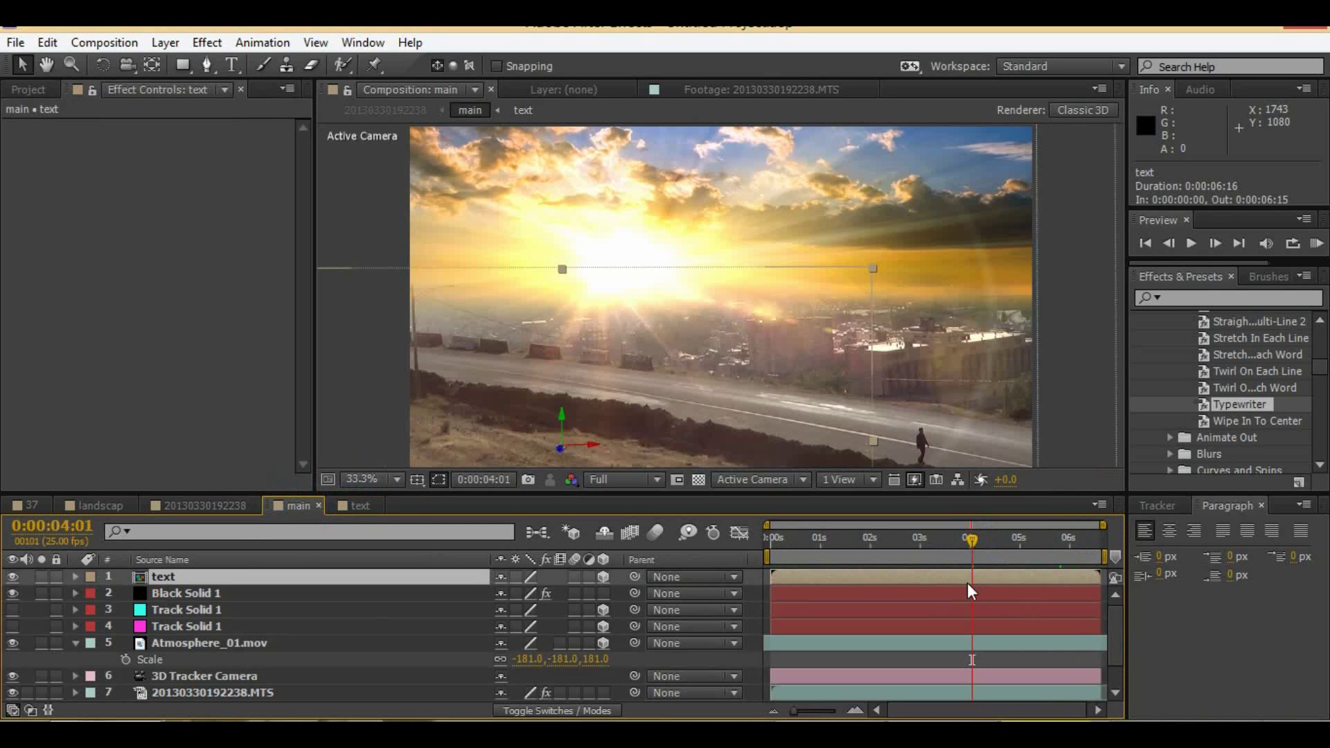
{"action": "double_click", "coordinate": [967, 578]}
{"action": "left_click_drag", "start_coordinate": [964, 609], "coordinate": [971, 610]}
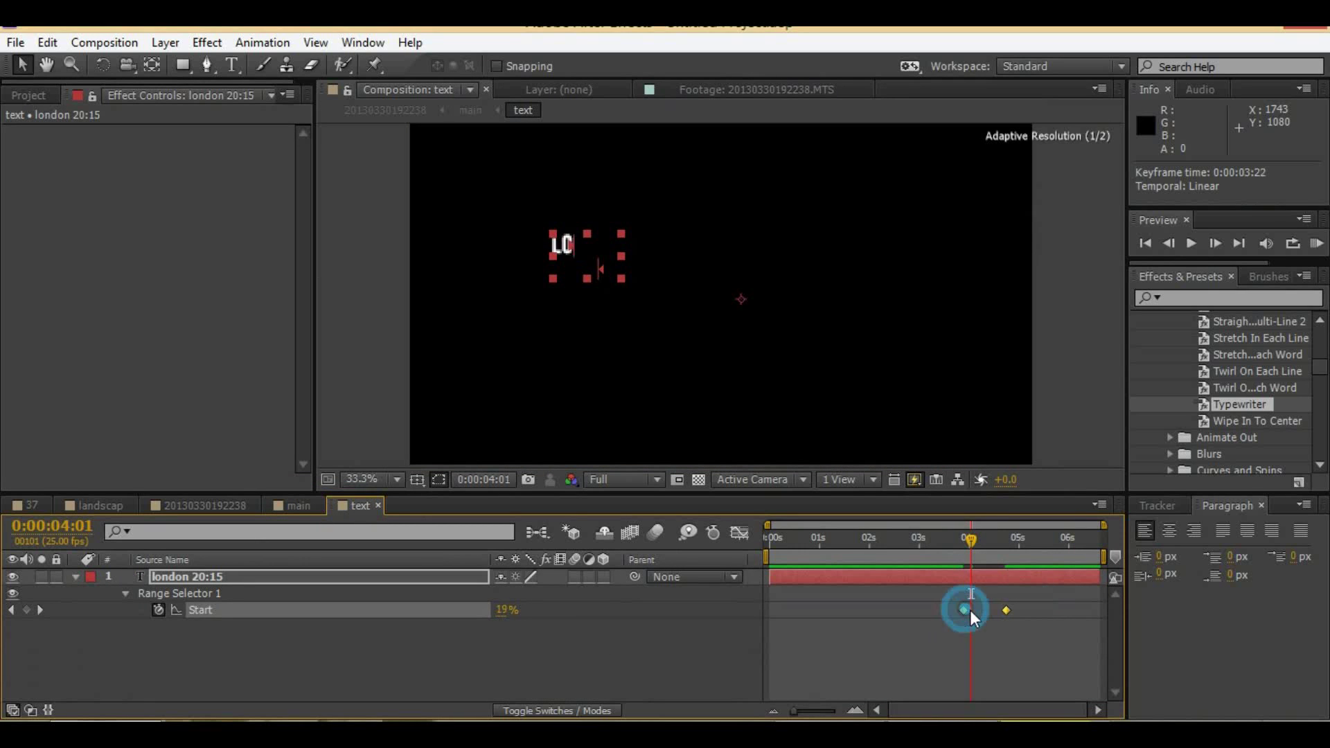
{"action": "left_click", "coordinate": [312, 506]}
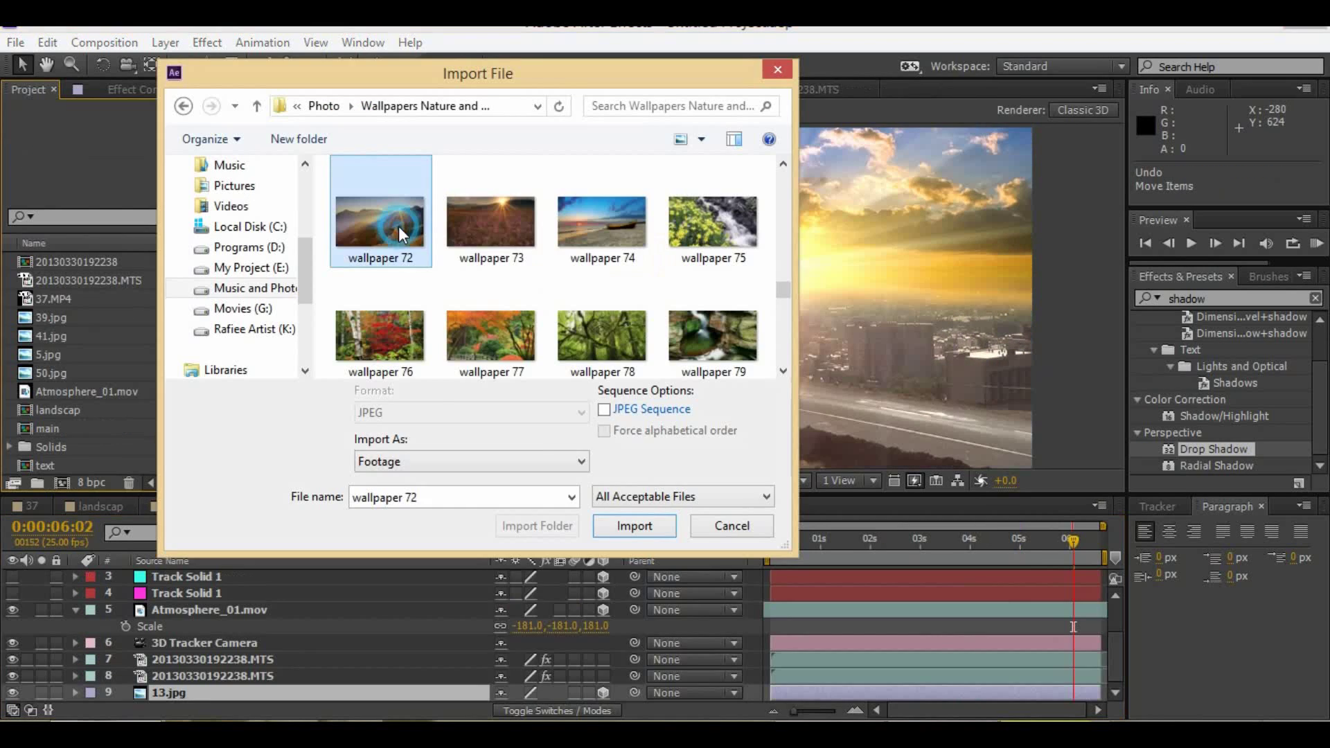
Step: Preview wallpaper 72.JPG in Photo Viewer, then import it into the project
{"action": "right_click", "coordinate": [522, 150]}
{"action": "left_click", "coordinate": [554, 182]}
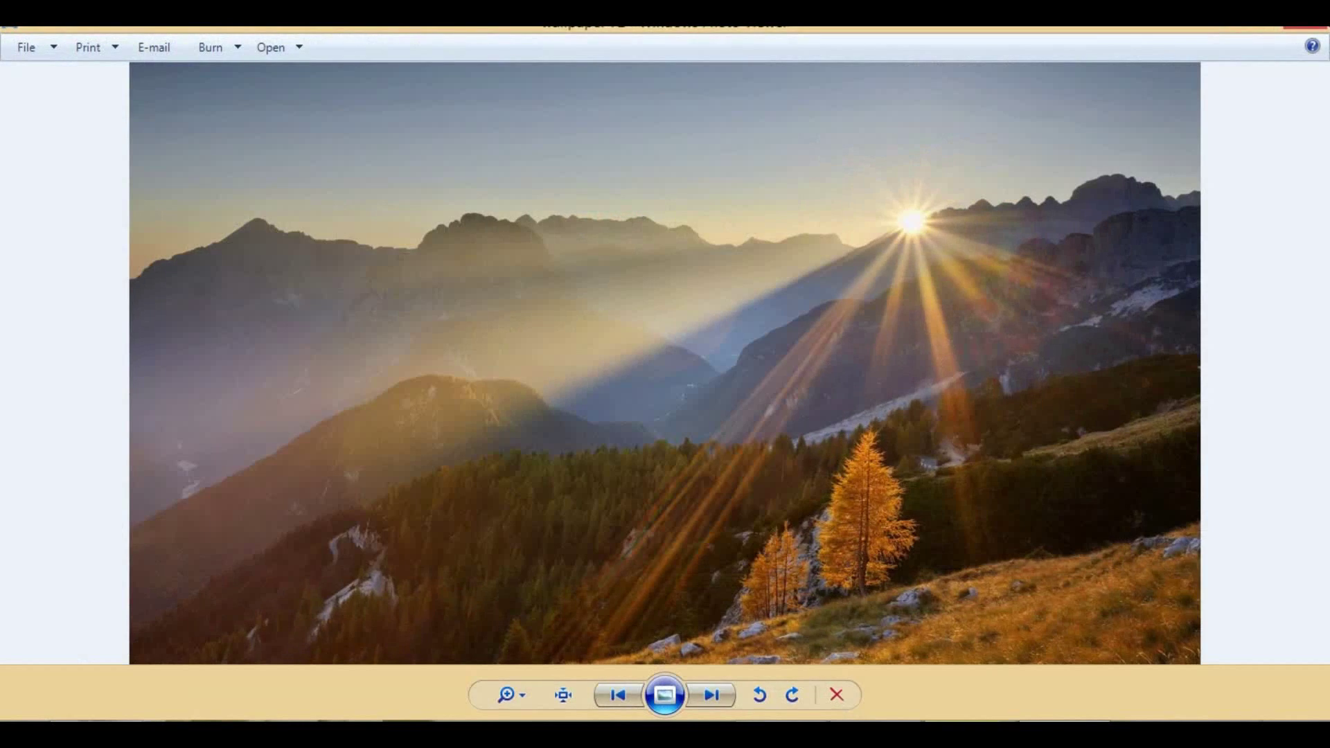
{"action": "key", "text": "alt+F4"}
{"action": "double_click", "coordinate": [381, 246]}
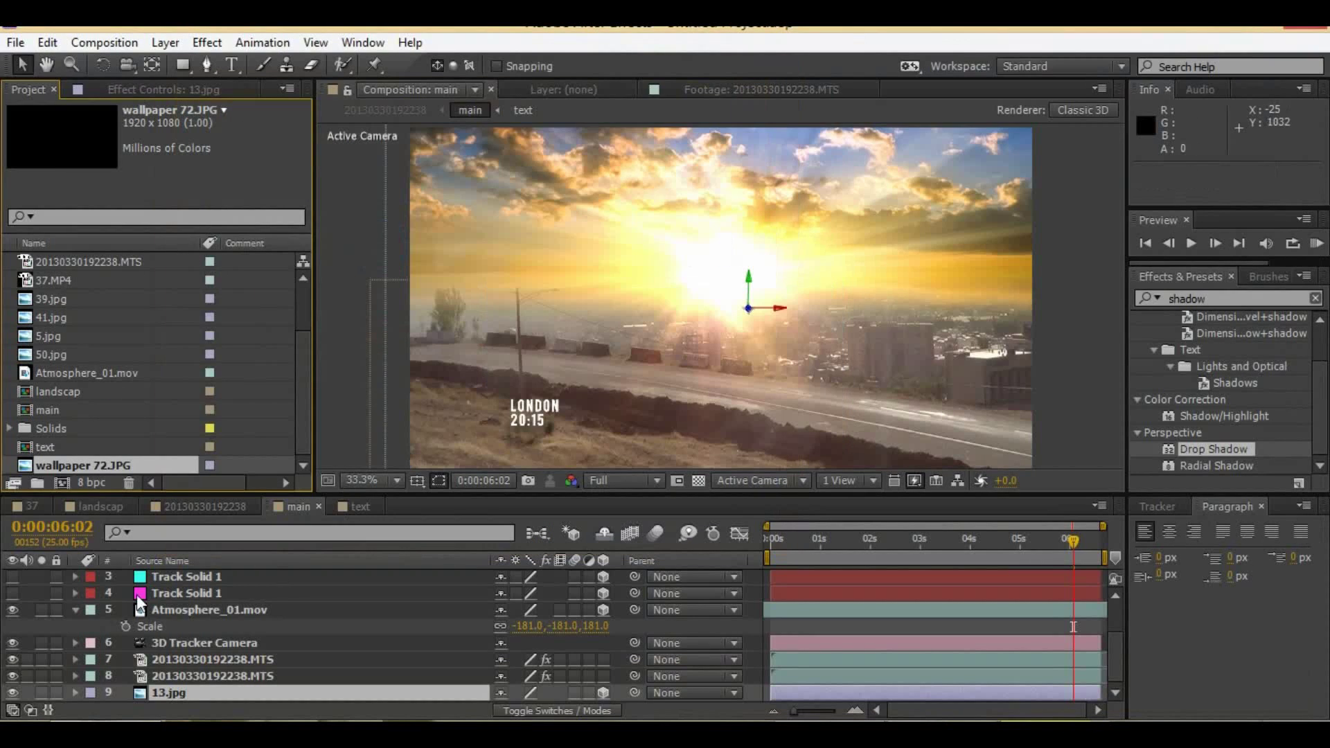
Step: Alt-drag wallpaper 72.JPG onto the 13.jpg layer to replace it, undoing a trial move
{"action": "left_click", "coordinate": [172, 690]}
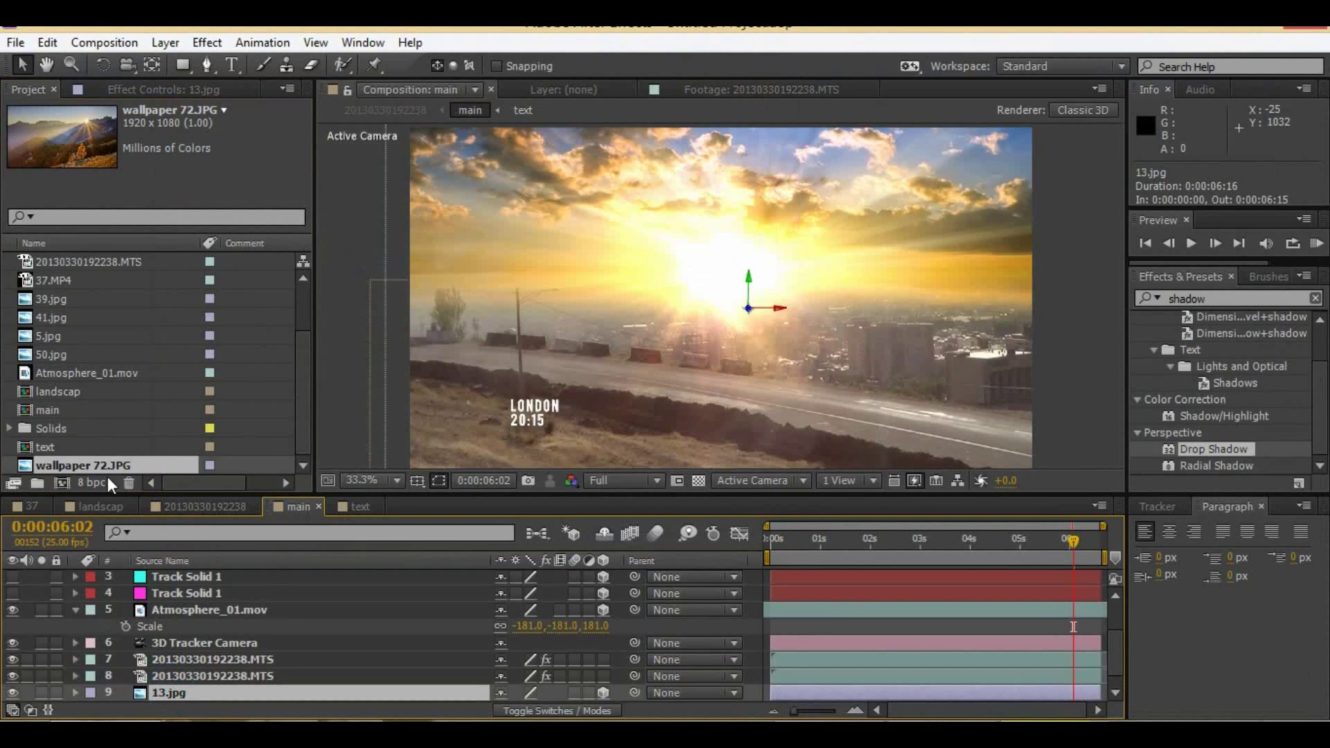
{"action": "left_click_drag", "start_coordinate": [106, 480], "coordinate": [180, 691], "text": "alt"}
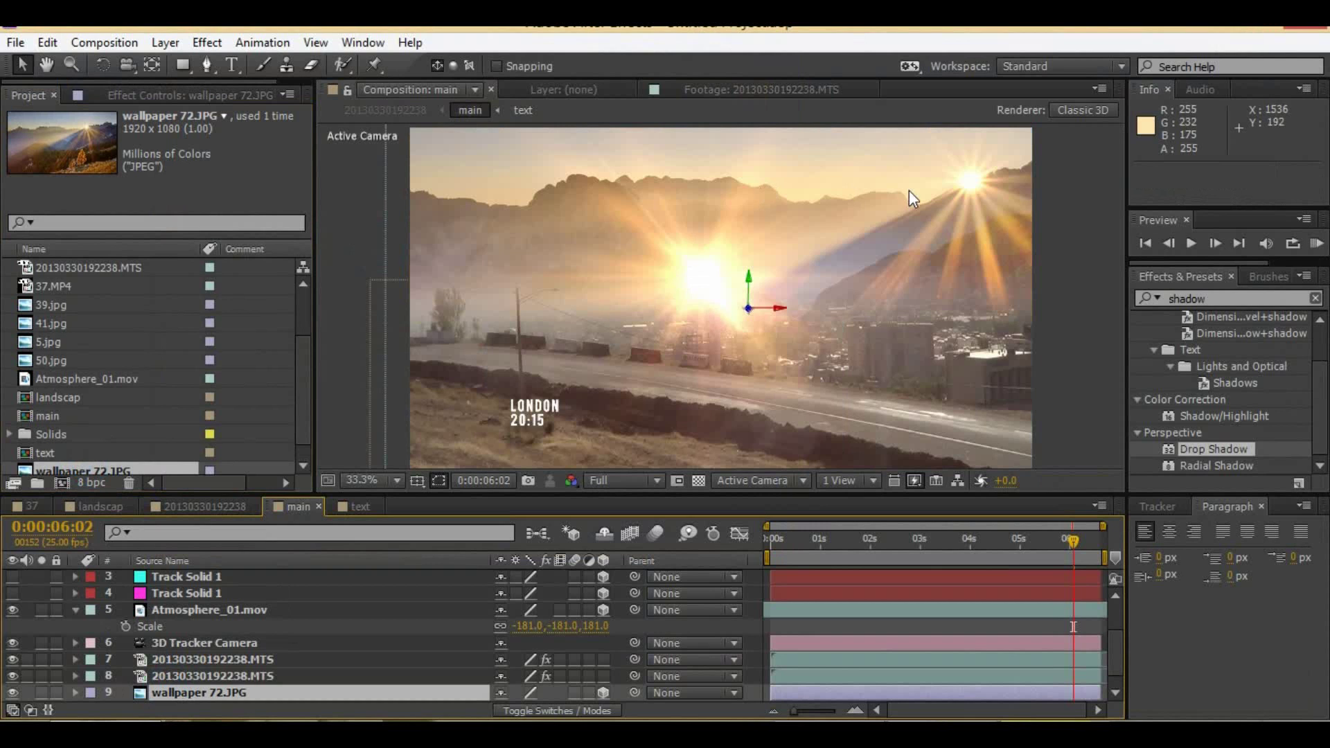
{"action": "left_click_drag", "start_coordinate": [908, 203], "coordinate": [884, 233]}
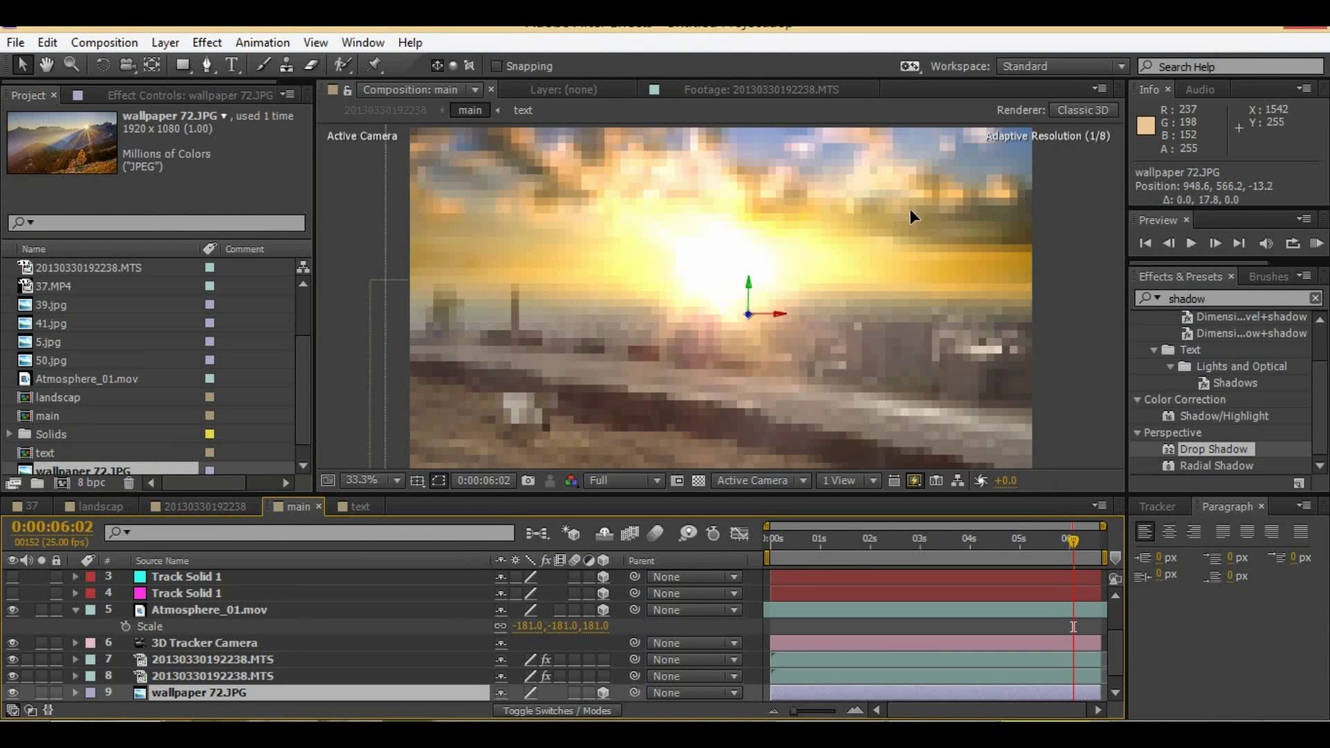
{"action": "key", "text": "ctrl+z"}
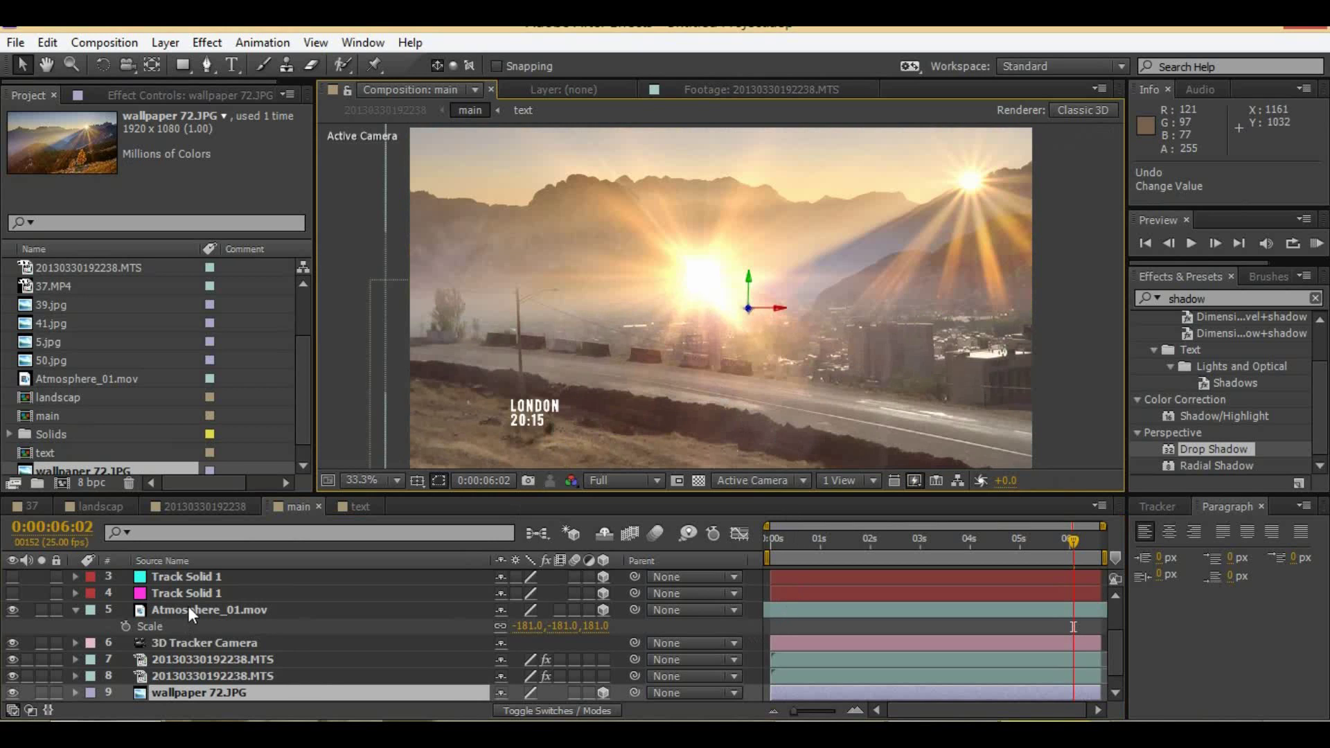
{"action": "scroll", "coordinate": [189, 606], "scroll_direction": "up", "scroll_amount": 3}
Step: Set the Optical Flares Position Z to 10820 and drag the flare center off the top-right
{"action": "left_click", "coordinate": [191, 627]}
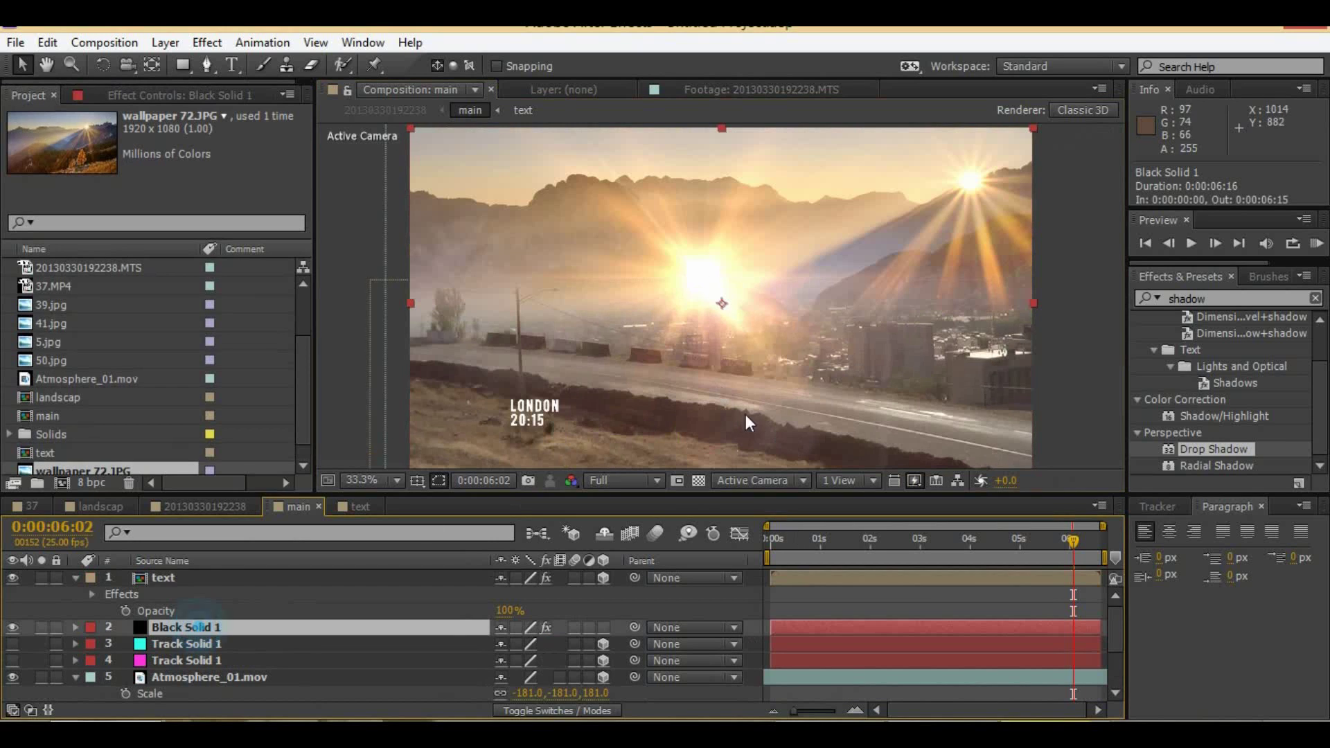
{"action": "left_click", "coordinate": [166, 95]}
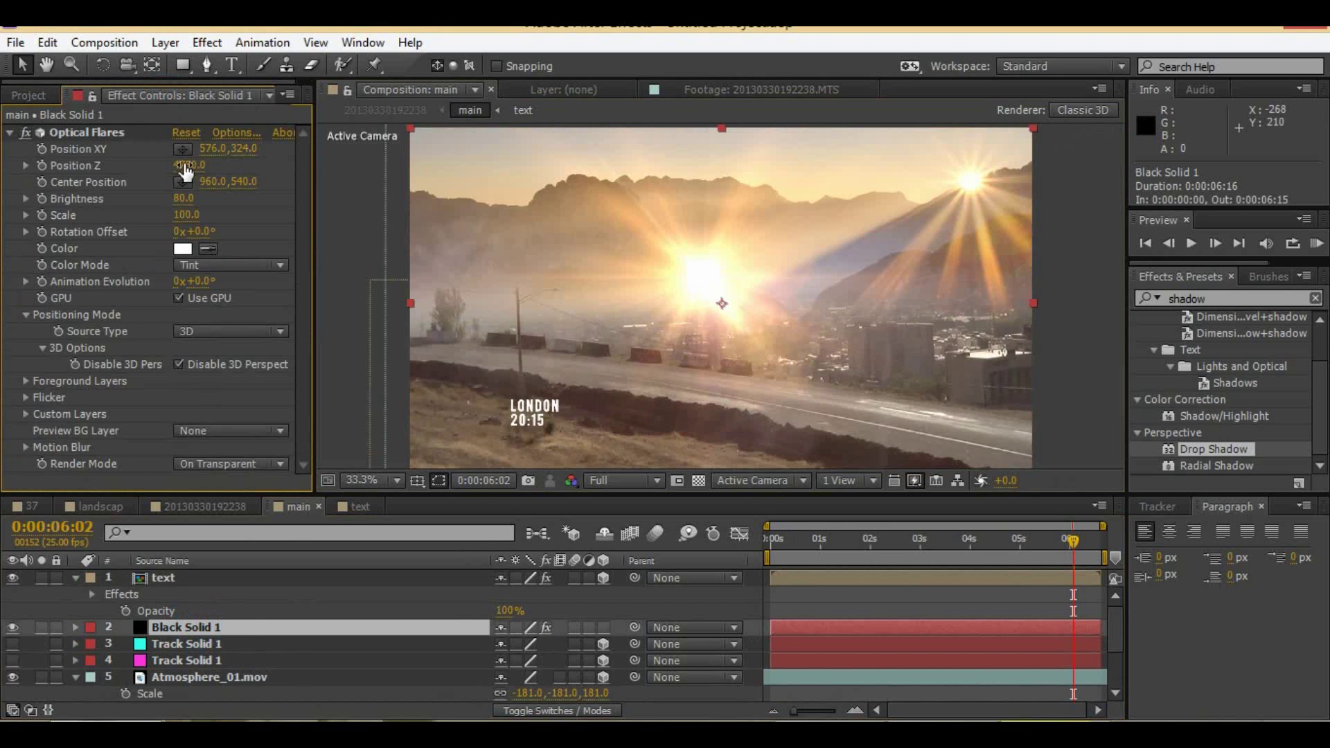
{"action": "left_click_drag", "start_coordinate": [189, 165], "coordinate": [179, 144]}
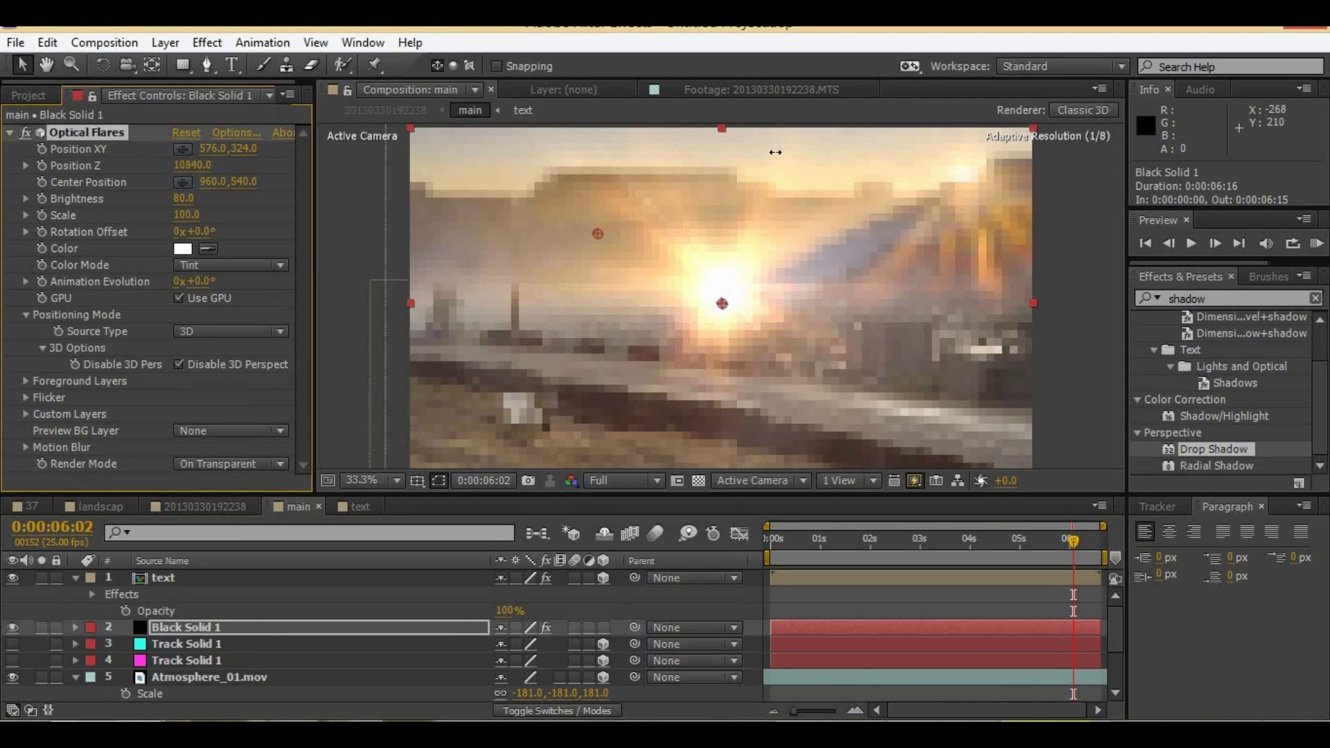
{"action": "left_click", "coordinate": [182, 149]}
{"action": "left_click", "coordinate": [886, 205]}
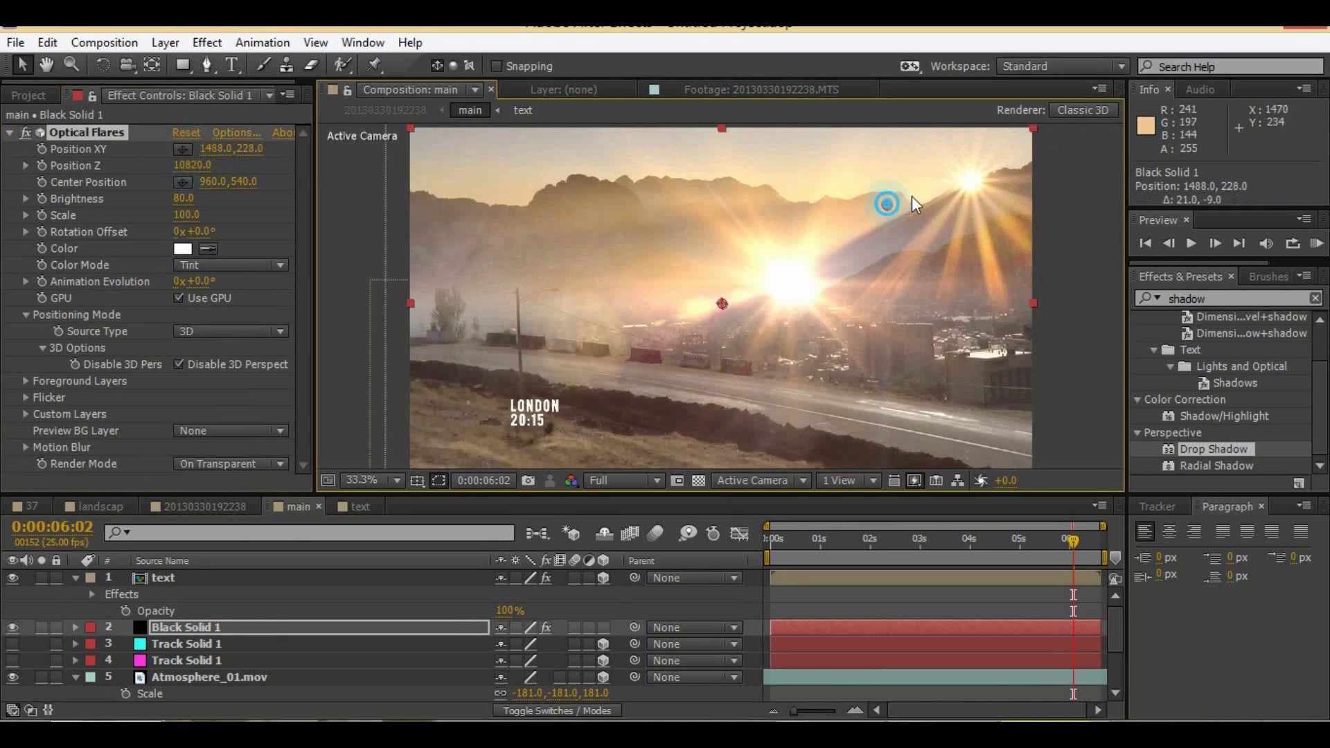
{"action": "left_click_drag", "start_coordinate": [913, 204], "coordinate": [1326, 11]}
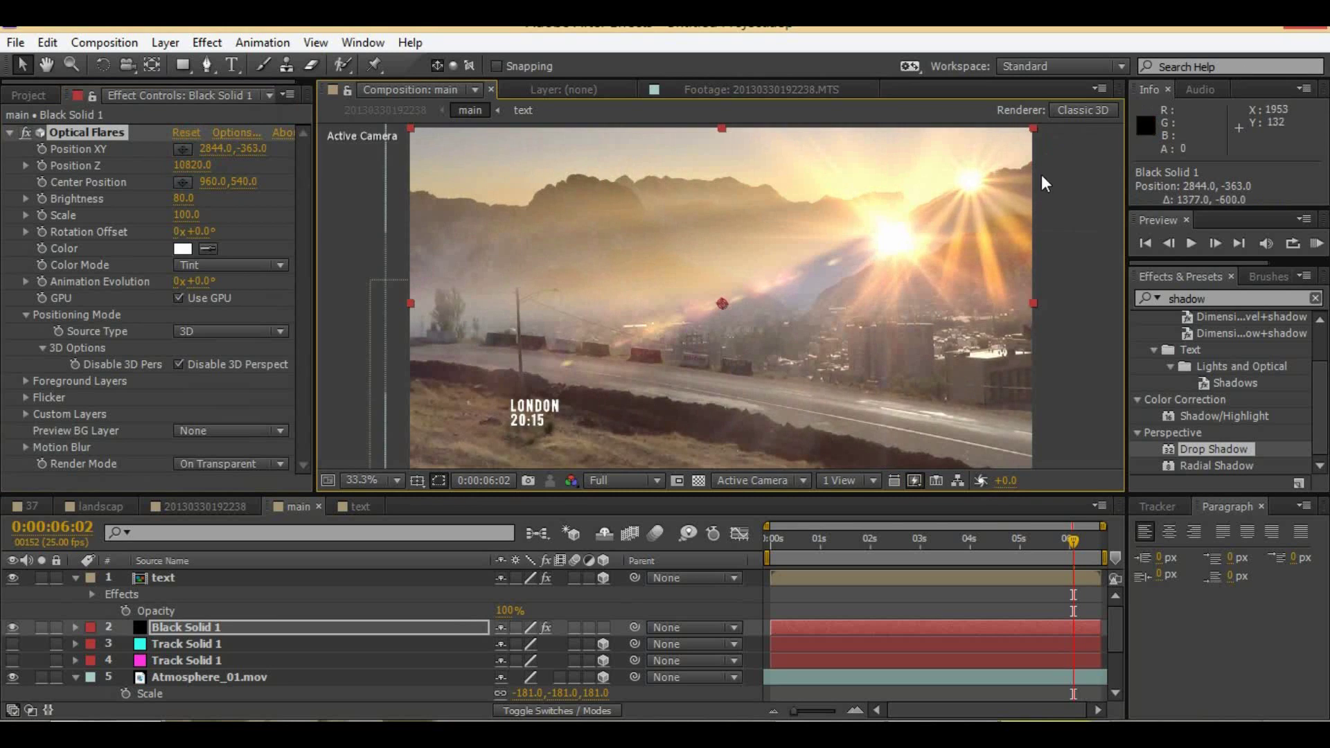
{"action": "key", "text": "comma"}
{"action": "left_click_drag", "start_coordinate": [1026, 153], "coordinate": [1215, 21]}
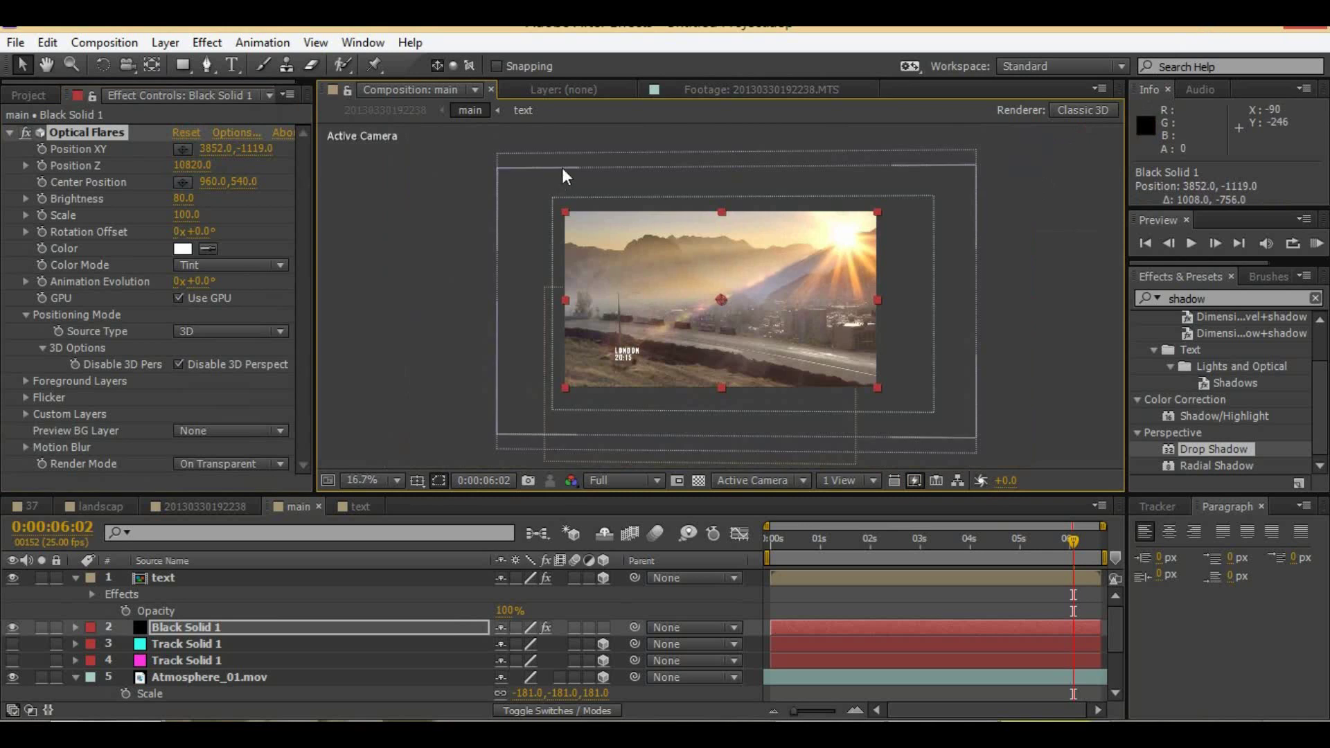
{"action": "key", "text": "period"}
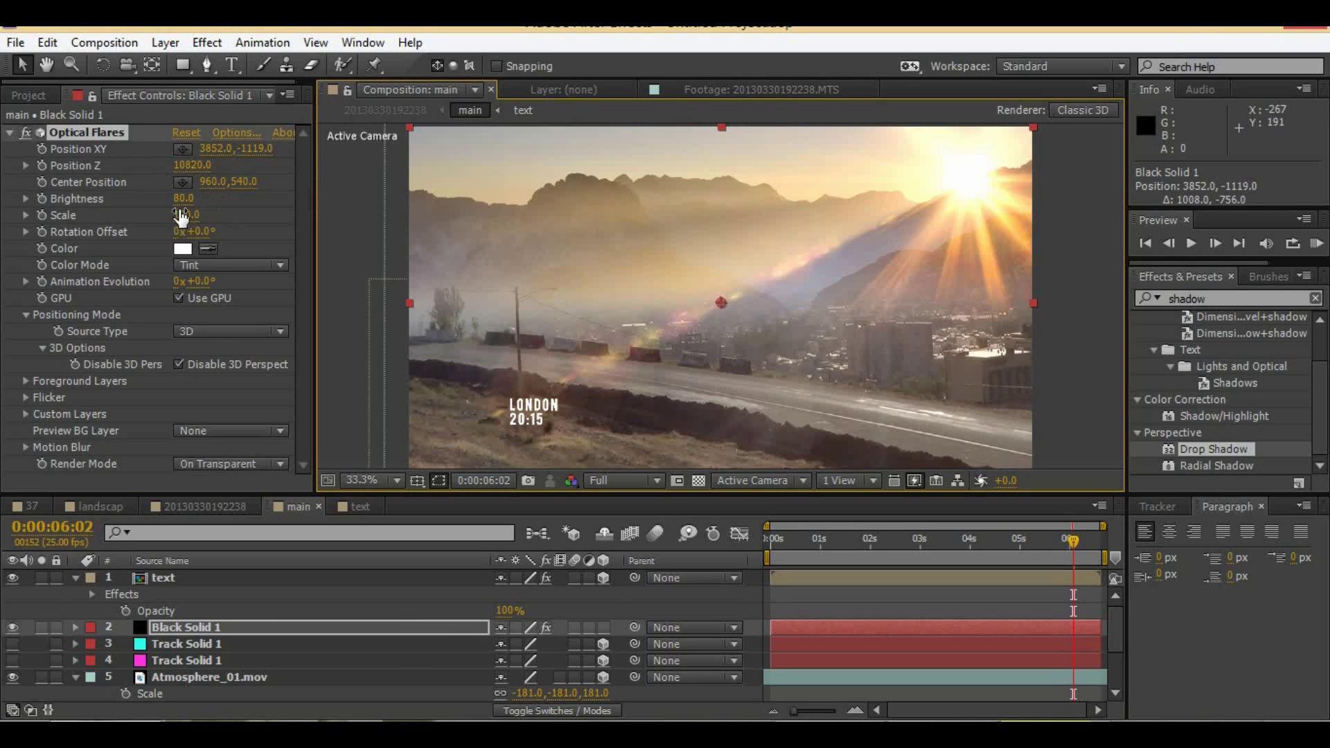
Step: Raise the flare Brightness to 60, comparing the result across frames
{"action": "left_click", "coordinate": [185, 201]}
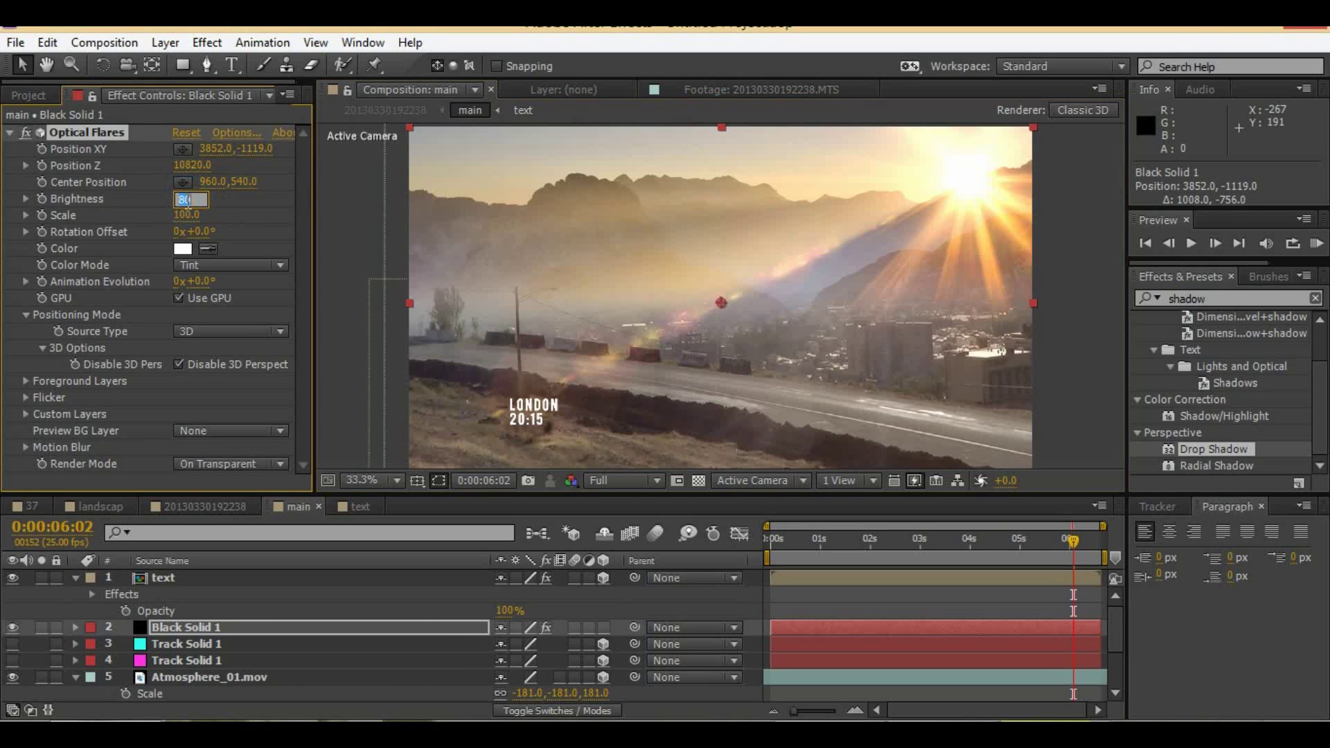
{"action": "type", "text": "30"}
{"action": "key", "text": "Return"}
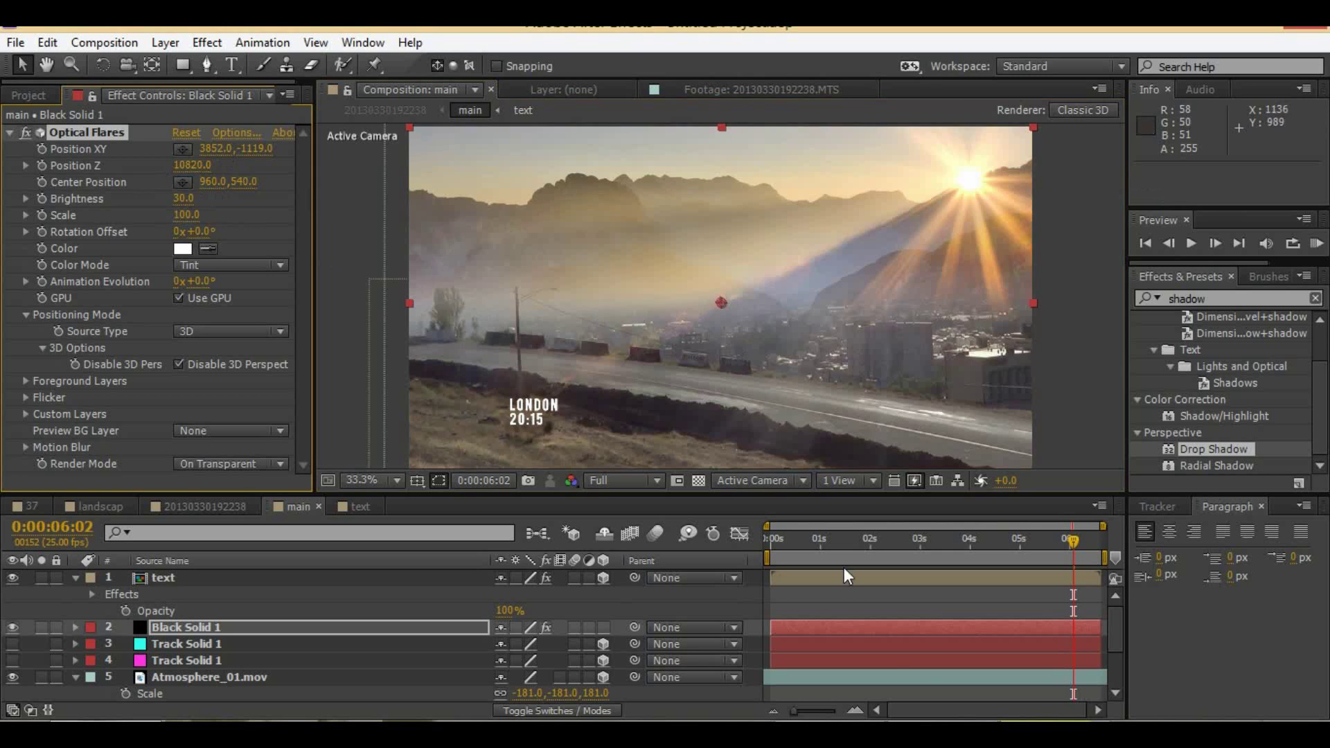
{"action": "left_click", "coordinate": [853, 597]}
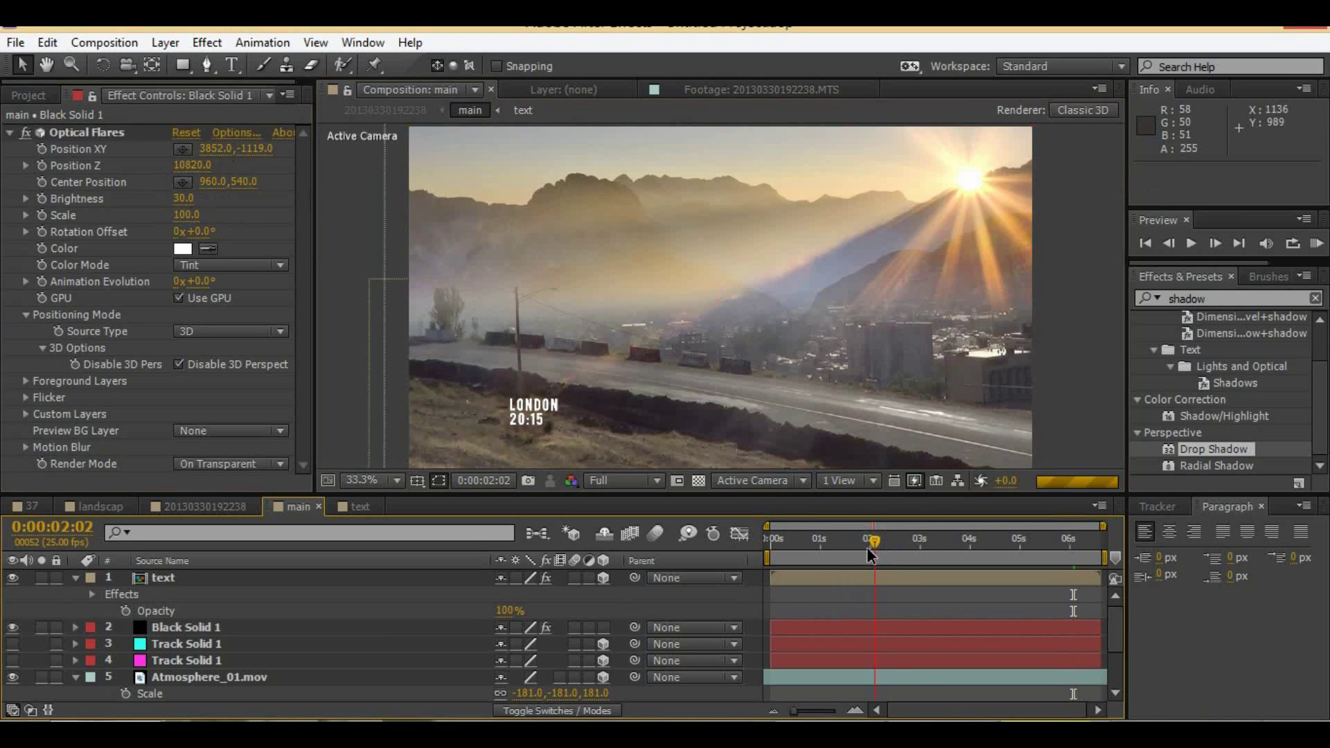
{"action": "left_click_drag", "start_coordinate": [821, 555], "coordinate": [787, 554]}
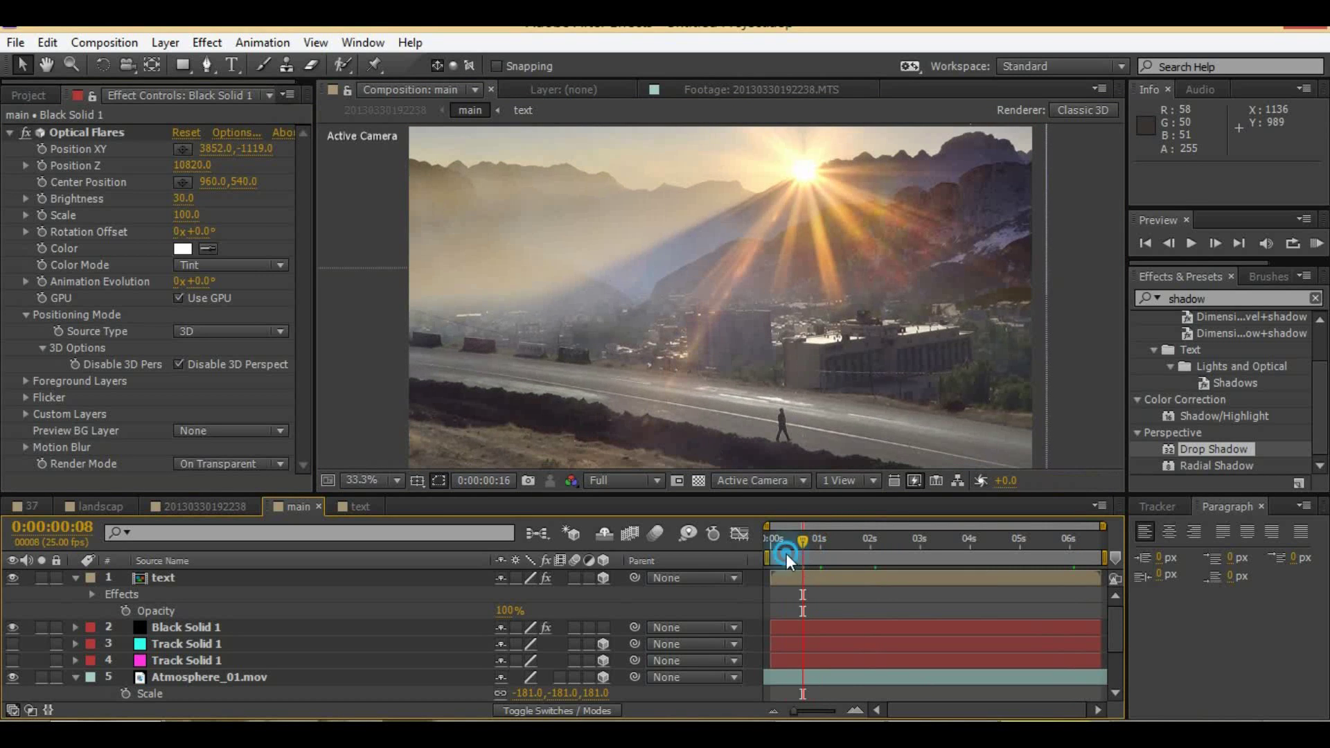
{"action": "left_click", "coordinate": [895, 559]}
{"action": "left_click_drag", "start_coordinate": [894, 559], "coordinate": [1098, 552]}
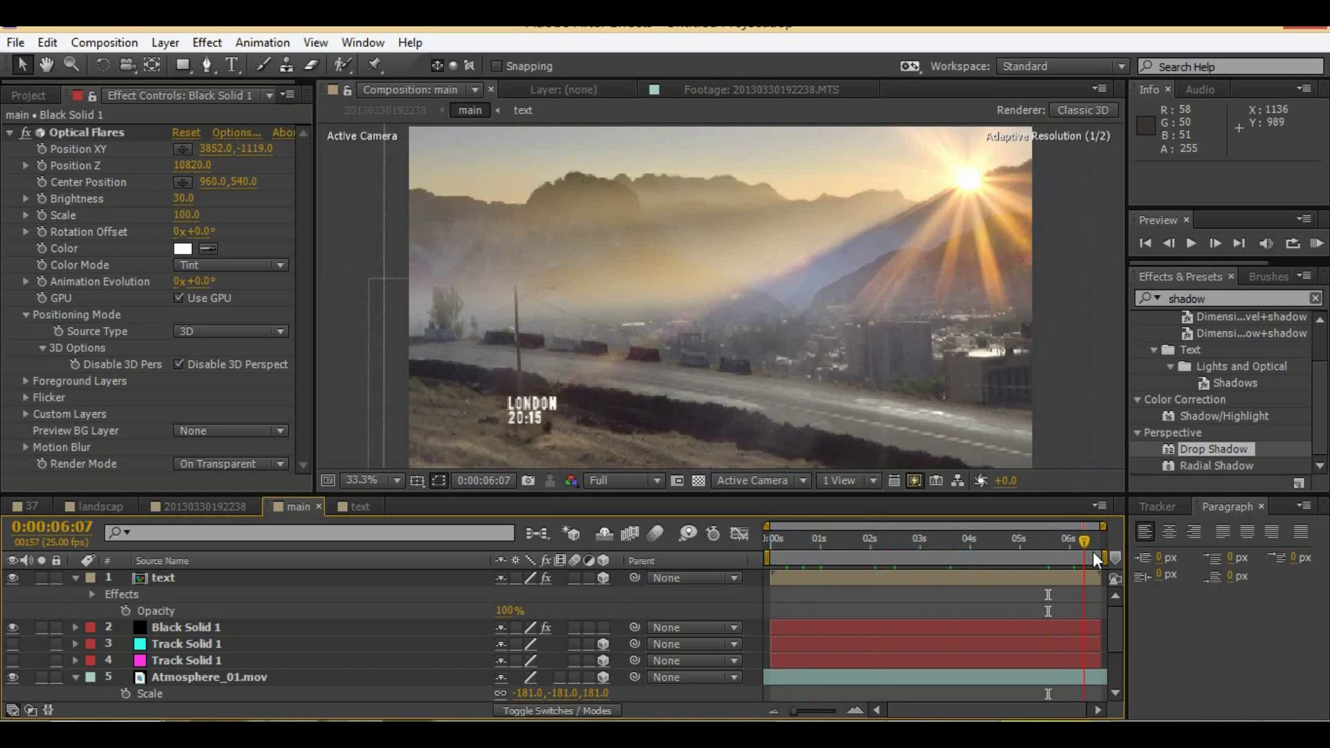
{"action": "left_click", "coordinate": [26, 133]}
{"action": "left_click", "coordinate": [25, 133]}
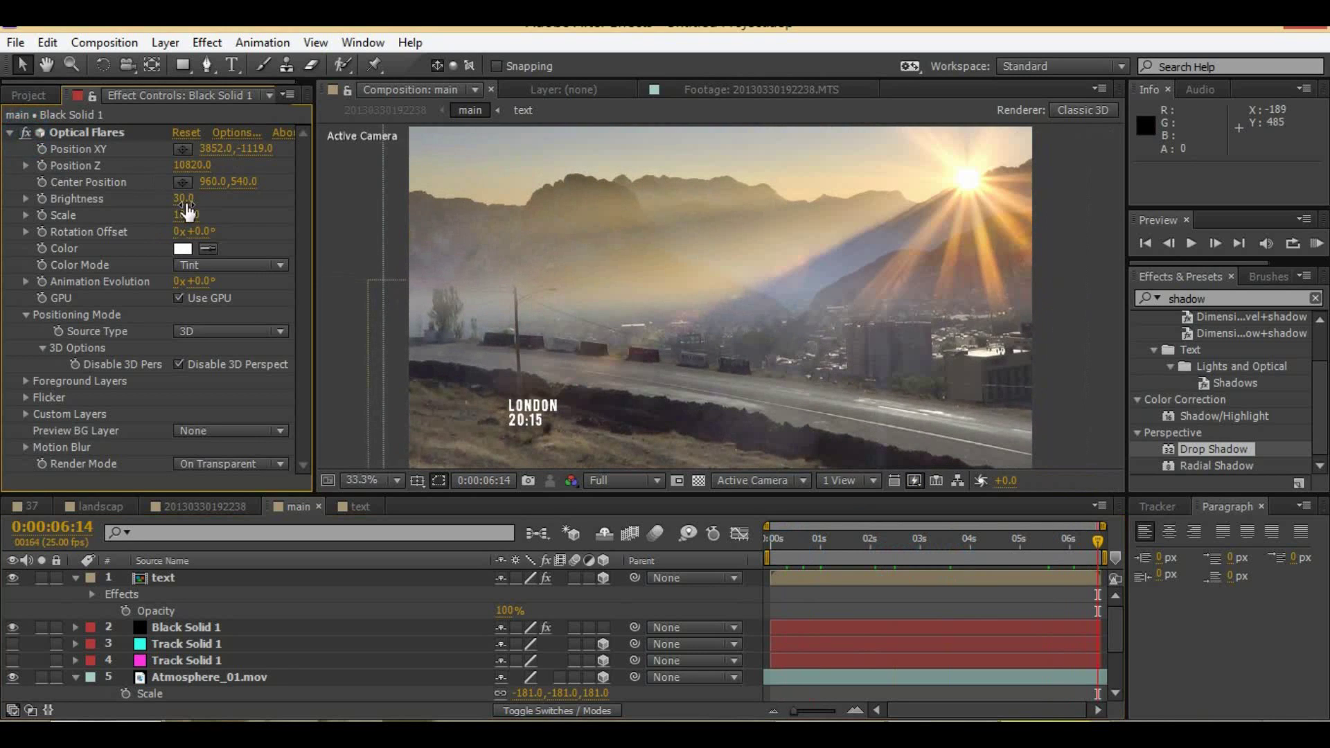
{"action": "left_click_drag", "start_coordinate": [185, 202], "coordinate": [207, 201]}
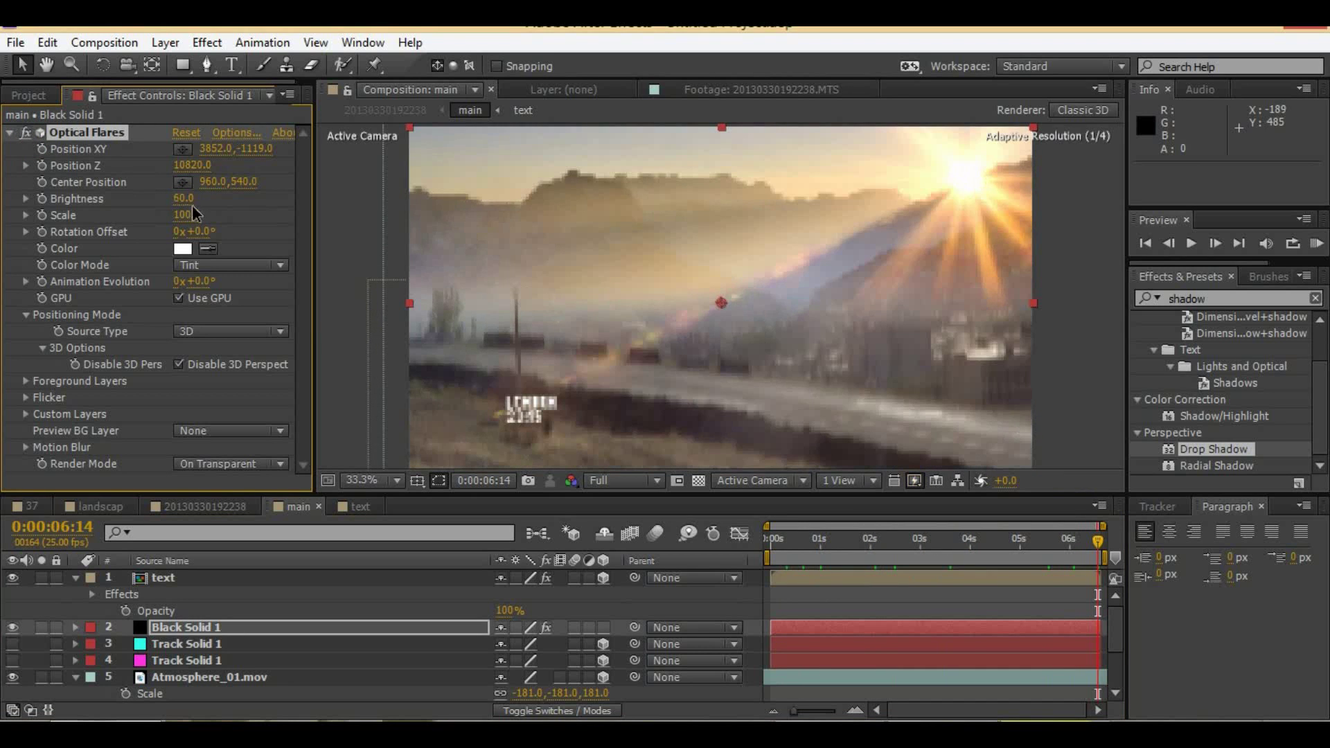
{"action": "left_click", "coordinate": [972, 599]}
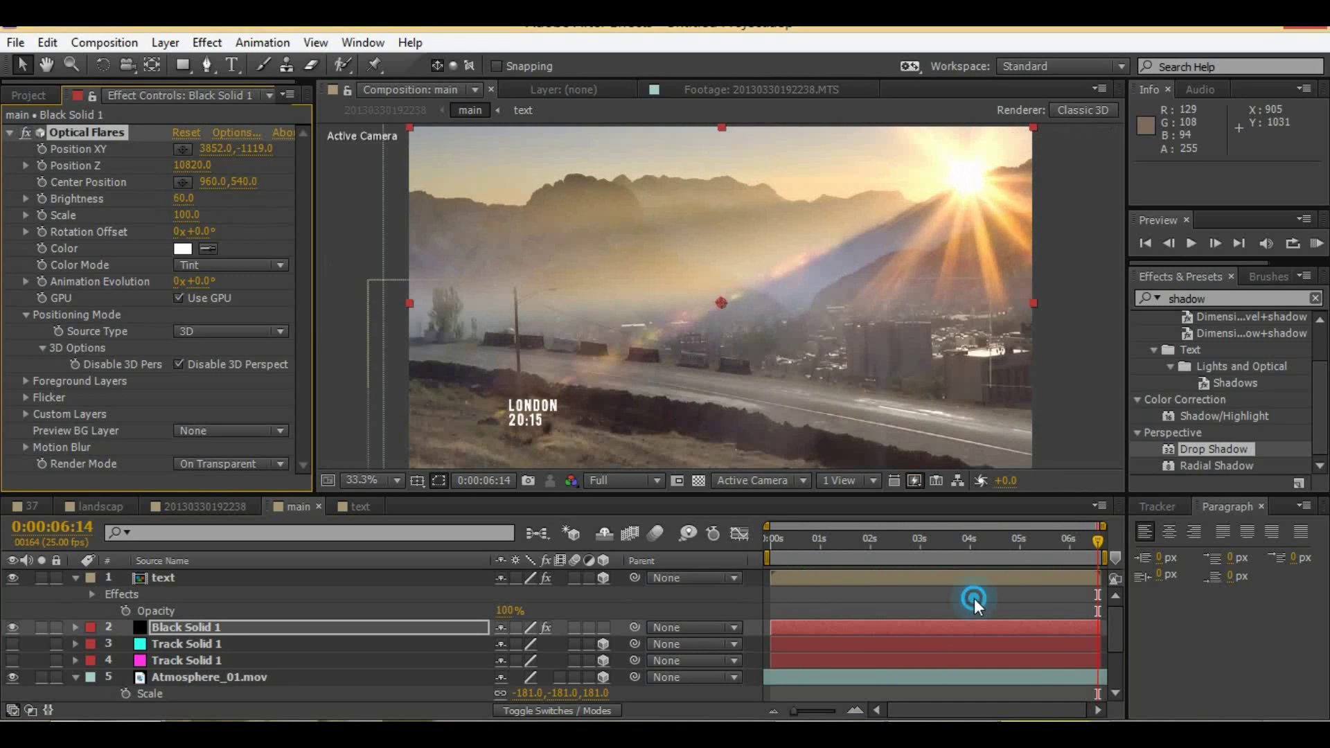
{"action": "left_click", "coordinate": [237, 504]}
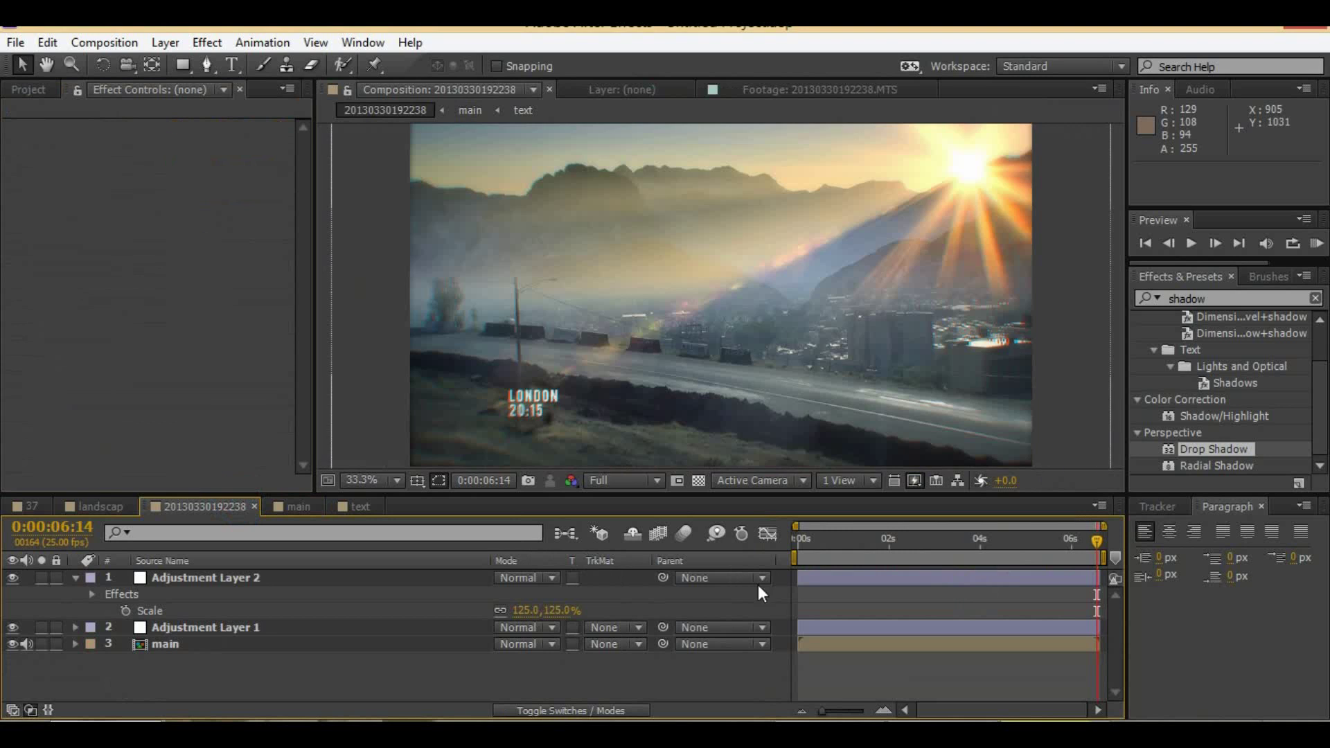
{"action": "left_click", "coordinate": [911, 559]}
{"action": "left_click", "coordinate": [980, 560]}
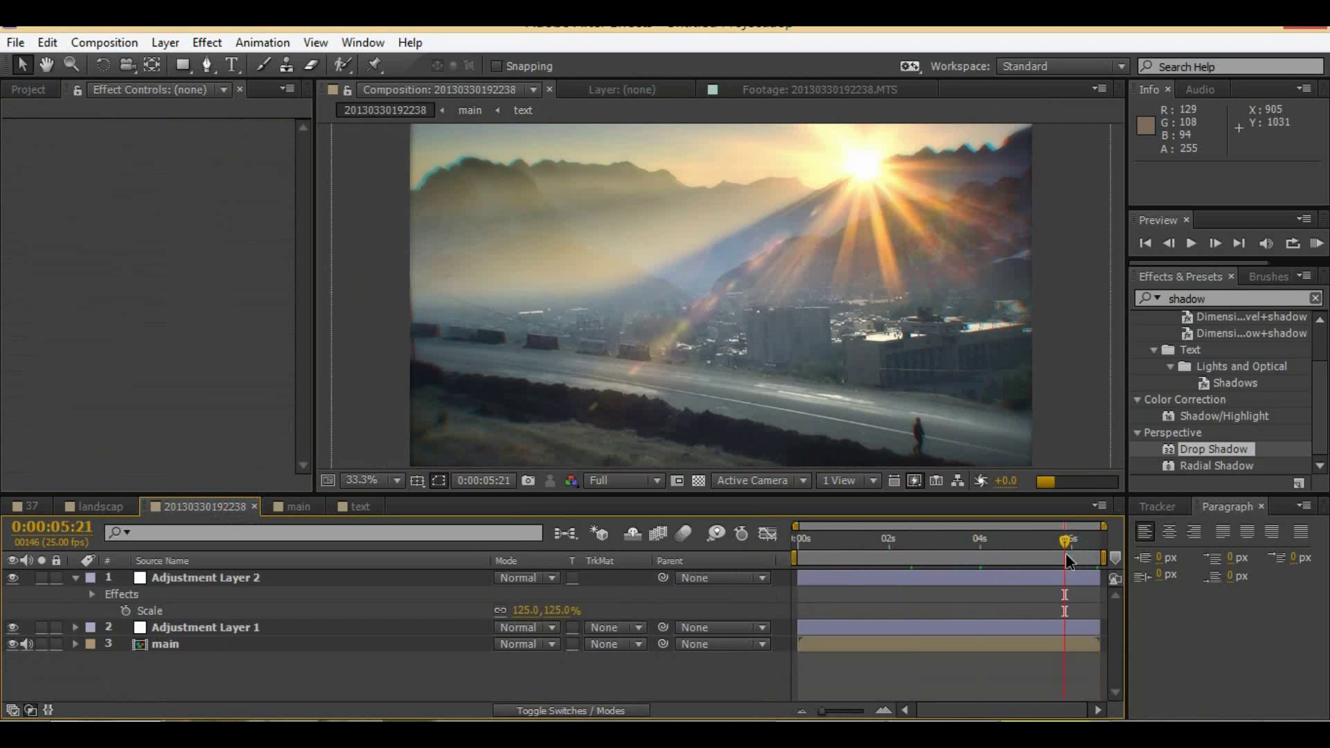
{"action": "left_click", "coordinate": [818, 550]}
{"action": "key", "text": "KP_0"}
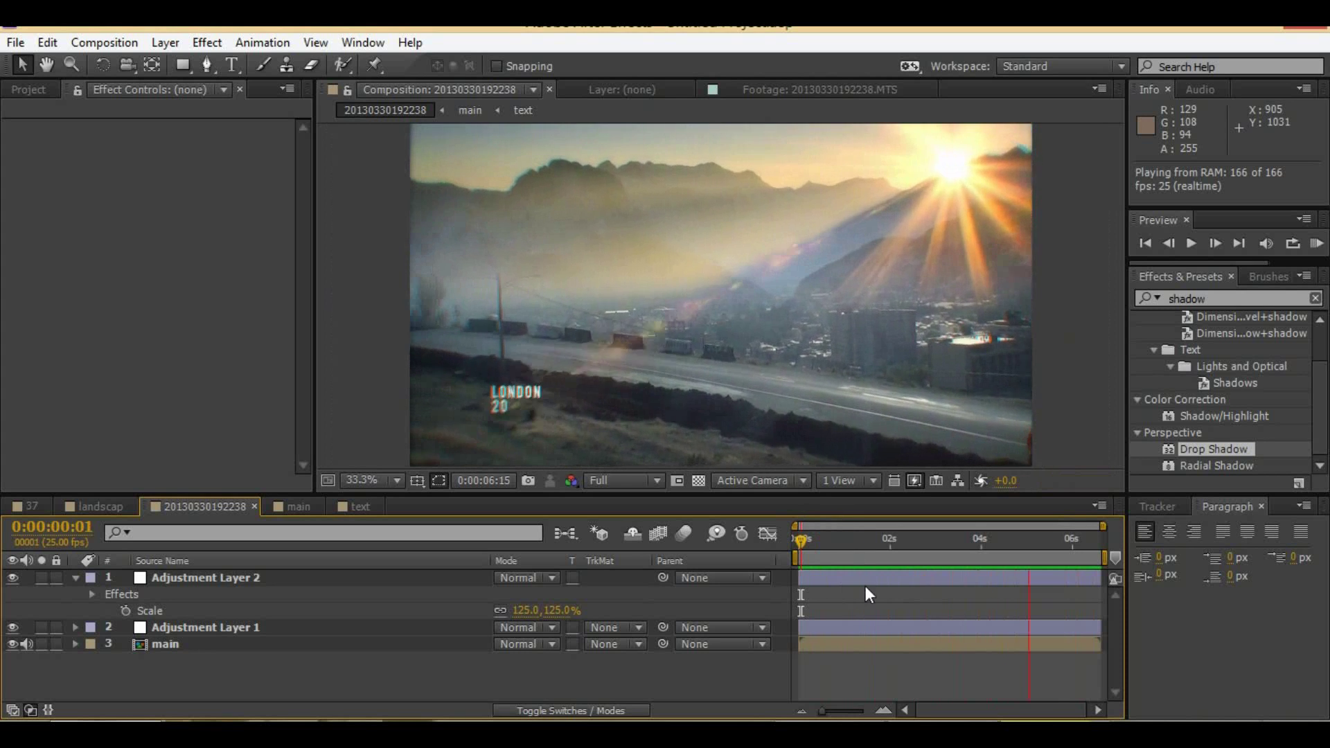
{"action": "left_click", "coordinate": [960, 593]}
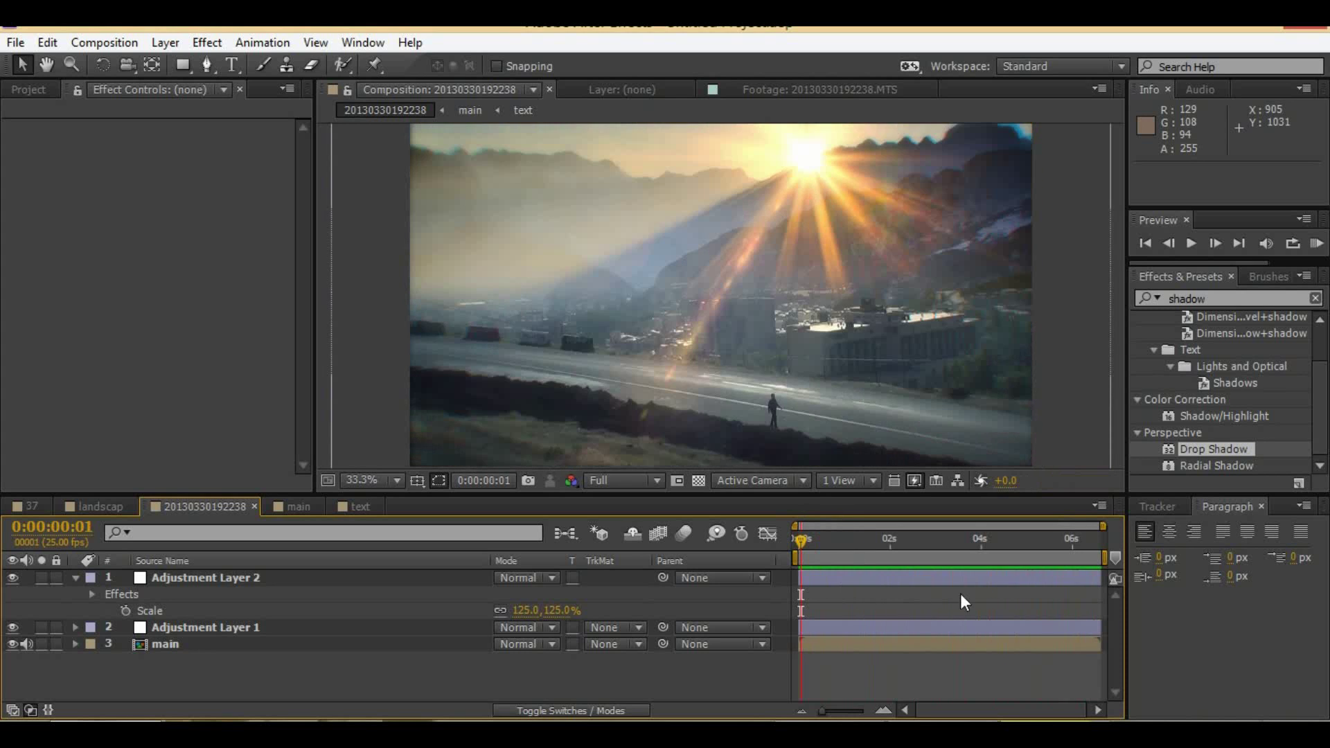